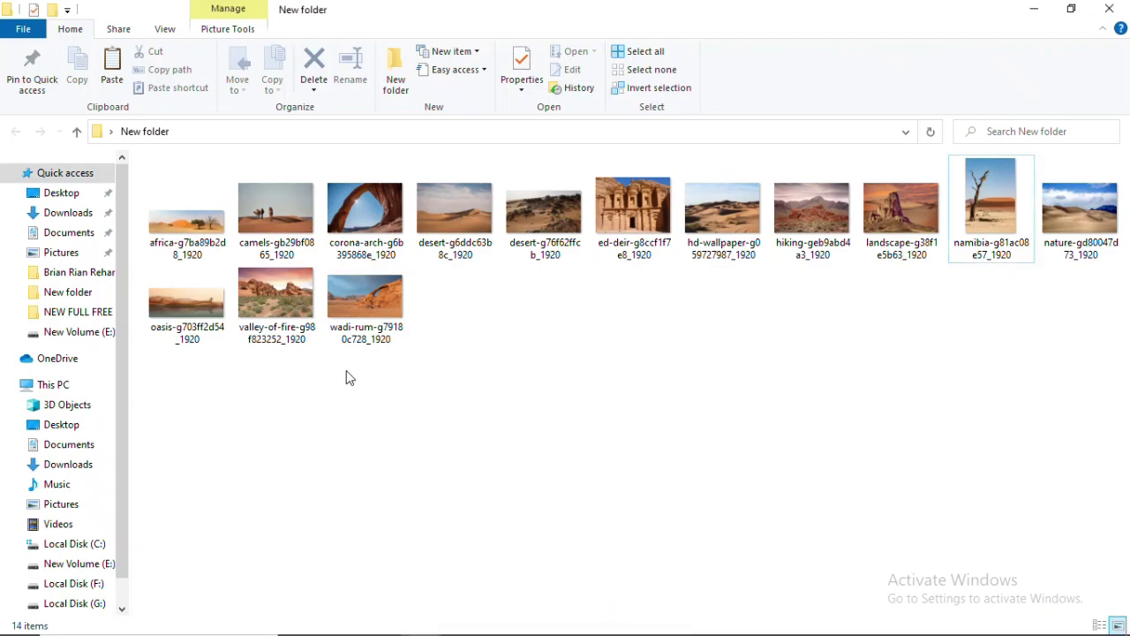
Place the desert photo and begin a pen path along the dune below the sky
key(Return)
click(17, 406)
click(127, 493)
Finish the dune outline and turn it into a layer mask hiding the sky
drag(516, 446, 656, 407)
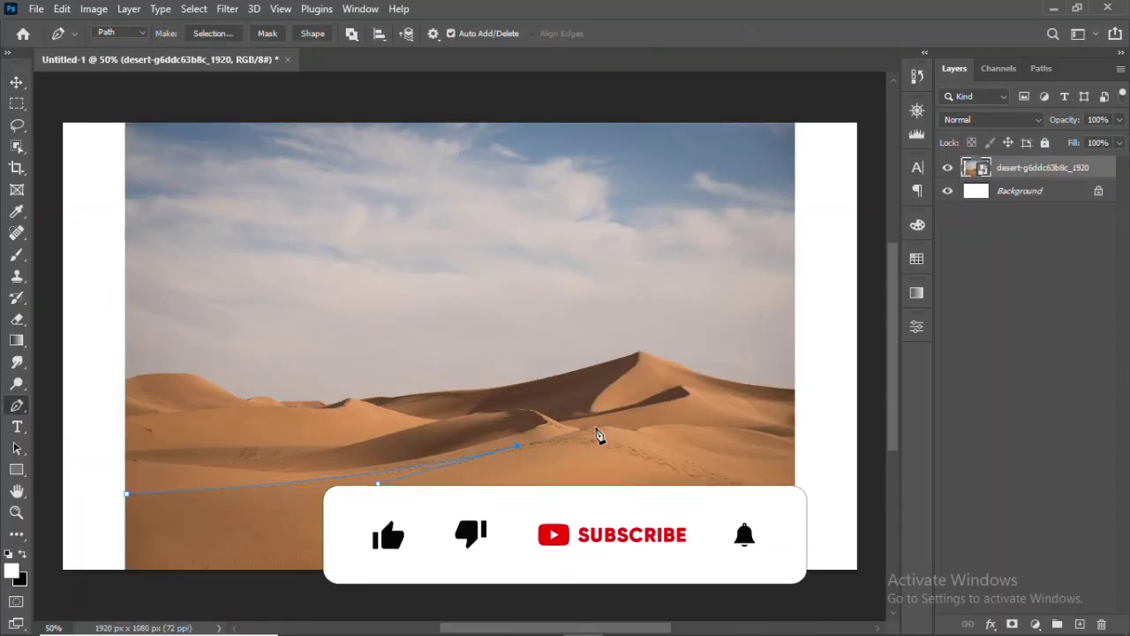
click(666, 438)
click(796, 455)
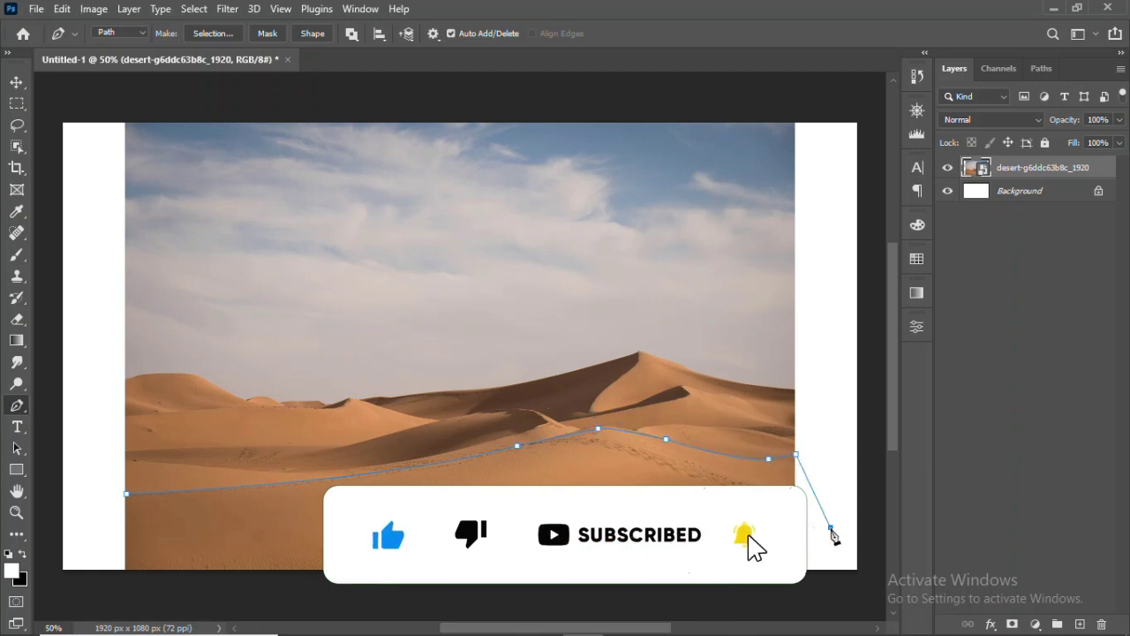
click(97, 585)
click(126, 493)
key(ctrl+Return)
click(1012, 624)
Move the masked dune up-left and reshape its height with Free Transform
key(v)
mouse_move(438, 462)
mouse_down()
mouse_move(399, 413)
mouse_move(196, 427)
mouse_up()
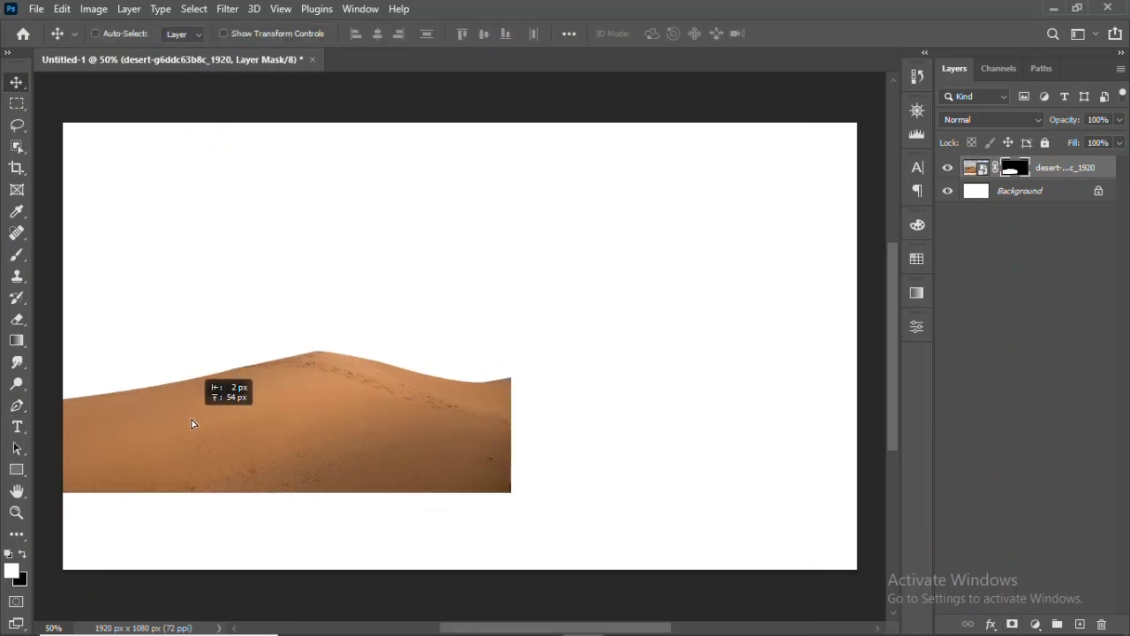
key(ctrl+t)
mouse_move(189, 494)
mouse_down()
mouse_move(189, 414)
mouse_move(324, 367)
mouse_up()
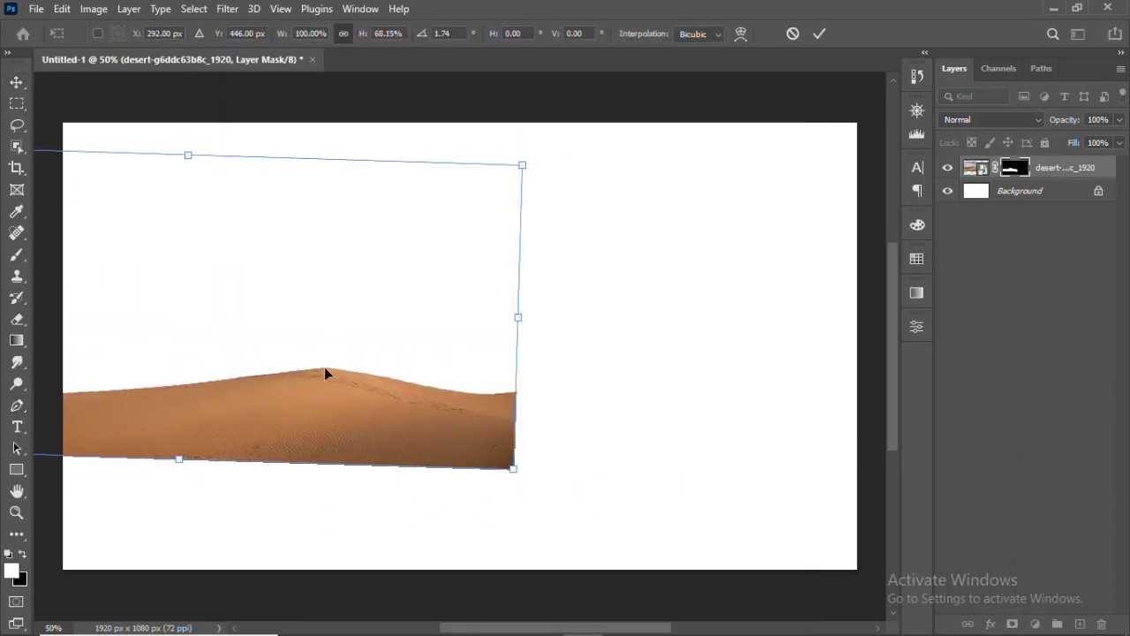
drag(241, 158, 241, 119)
drag(232, 458, 233, 493)
key(Return)
Lasso unwanted dune areas and paint them out of the mask in black
key(l)
mouse_move(428, 363)
mouse_down()
mouse_move(482, 408)
mouse_move(530, 395)
mouse_up()
key(b)
key(x)
key(ctrl+d)
key(l)
drag(369, 371, 360, 360)
key(b)
Duplicate the dune, rotate the copy about -8°, and stack the original above it
drag(464, 370, 494, 376)
key(v)
drag(1042, 167, 1079, 624)
mouse_move(267, 366)
mouse_down()
mouse_move(609, 401)
mouse_move(631, 444)
mouse_move(457, 462)
mouse_up()
drag(212, 412, 603, 421)
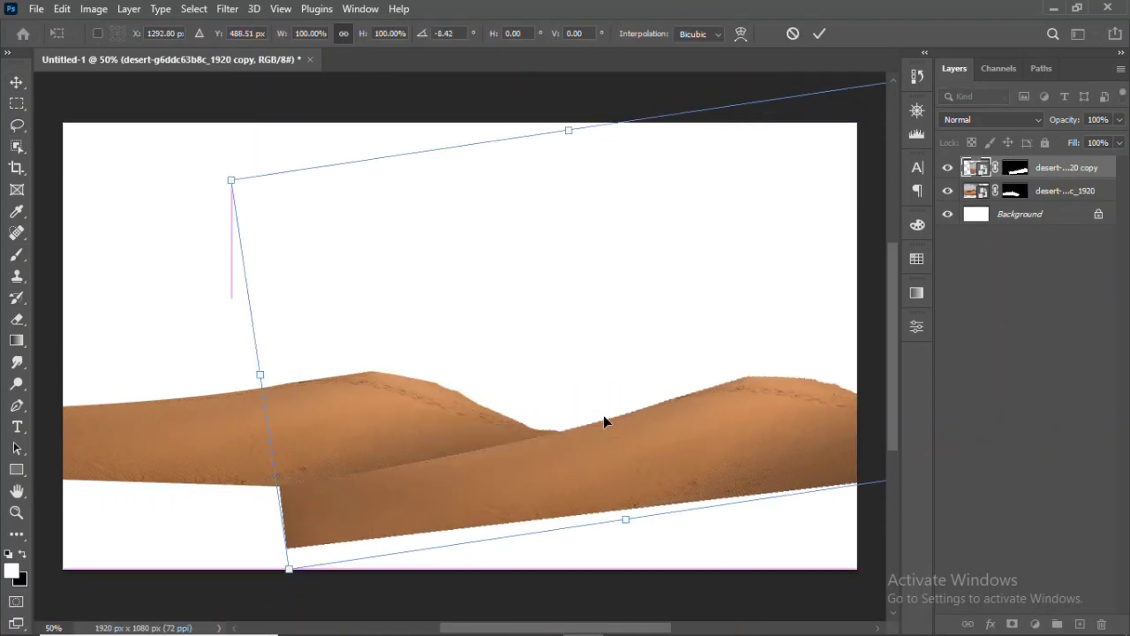
key(Return)
drag(1015, 190, 1015, 164)
Soften the seam between the two dunes with a size-90 brush at 19% flow
key(b)
drag(548, 463, 549, 493)
click(484, 33)
drag(459, 55, 420, 53)
key(bracketright)
key(bracketright)
key(bracketright)
drag(300, 477, 437, 463)
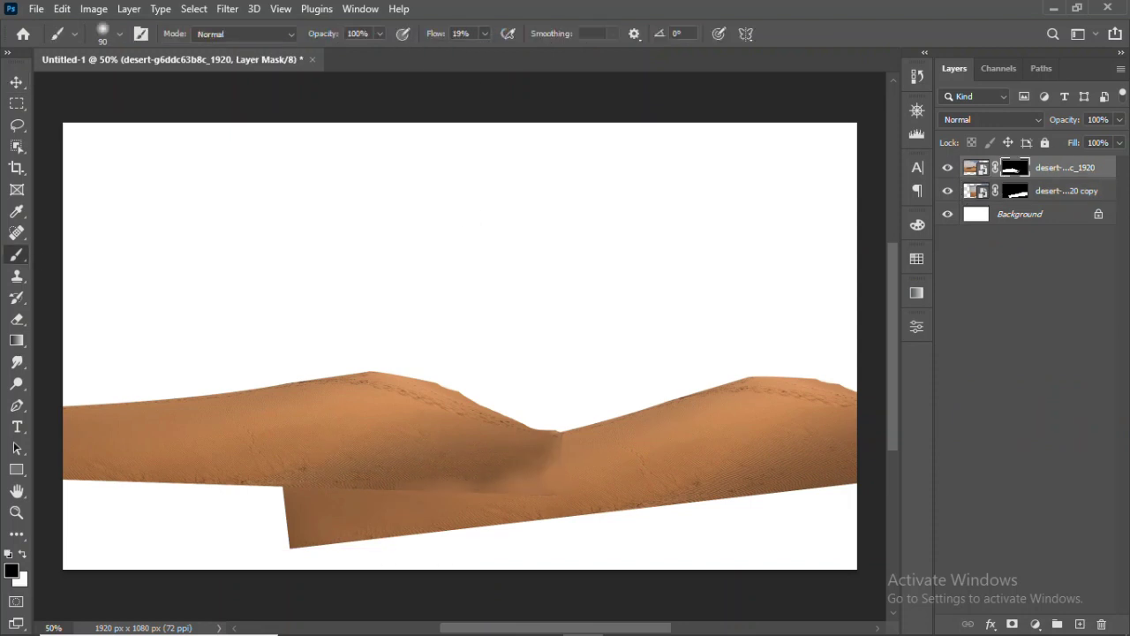
Nudge the top dune down slightly and lower the brush flow to 9%
key(v)
drag(353, 397, 354, 418)
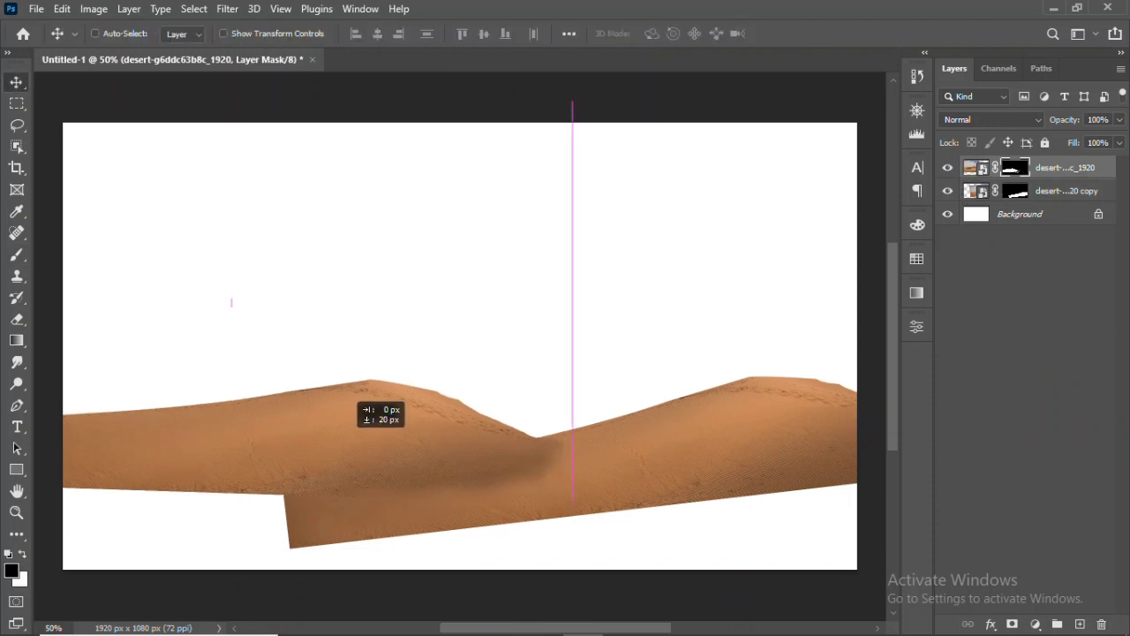
key(b)
drag(485, 34, 468, 55)
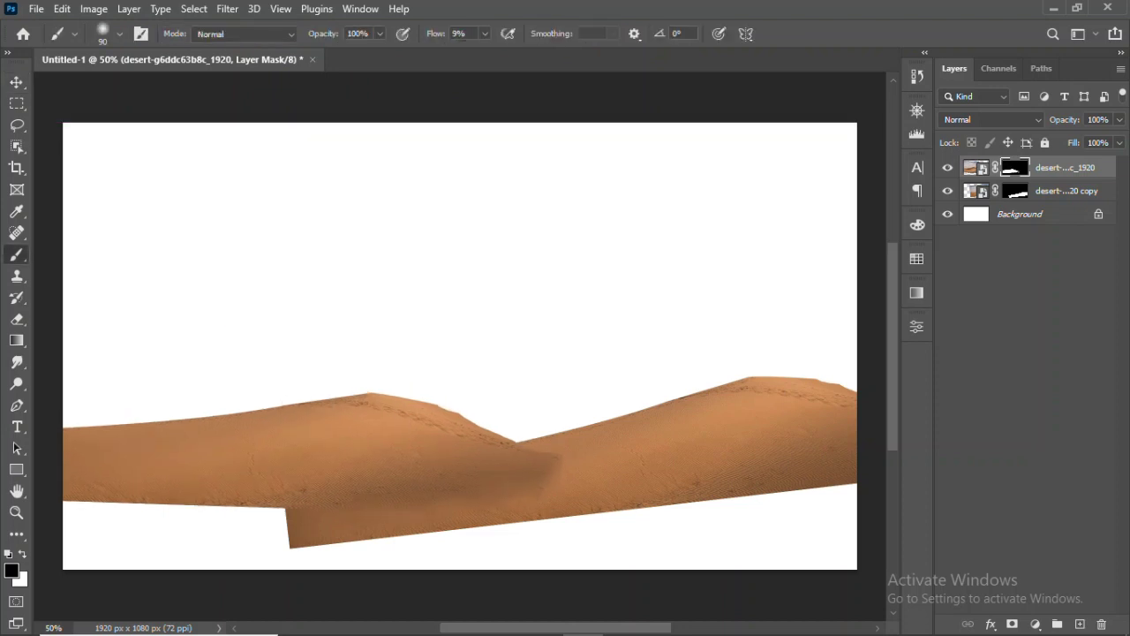
Place the desert photo into the composition again
key(v)
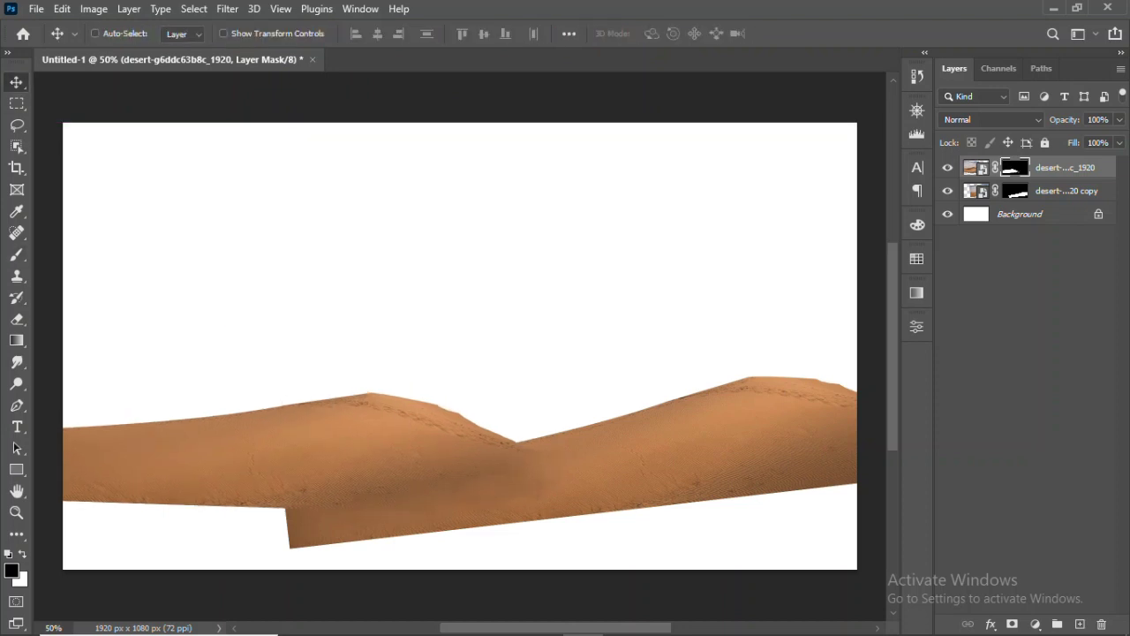
key(alt+Tab)
mouse_move(454, 212)
mouse_down()
mouse_move(493, 605)
mouse_move(442, 464)
mouse_move(671, 485)
mouse_move(495, 477)
mouse_up()
key(Return)
Shift the new desert photo left with Free Transform
key(l)
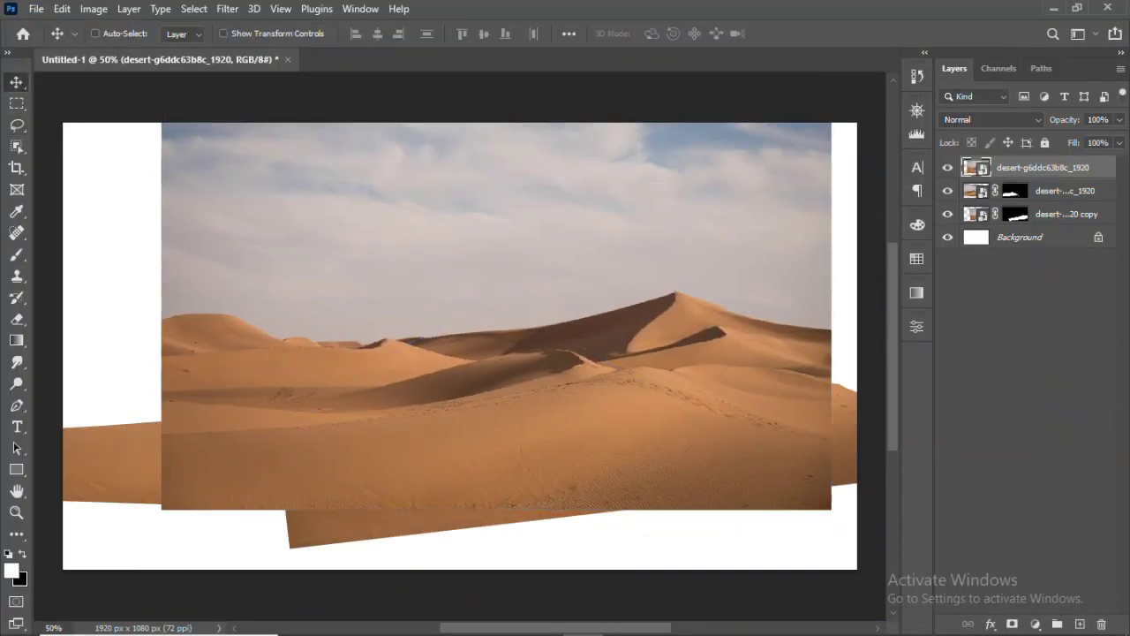
key(ctrl+t)
drag(423, 461, 356, 461)
key(Return)
Mask the photo to its lassoed sand, move it about 43 px left, and blend the gap
drag(468, 452, 343, 408)
click(1013, 623)
key(v)
mouse_move(292, 530)
mouse_down()
mouse_move(181, 490)
mouse_move(291, 490)
mouse_up()
drag(433, 477, 395, 477)
key(b)
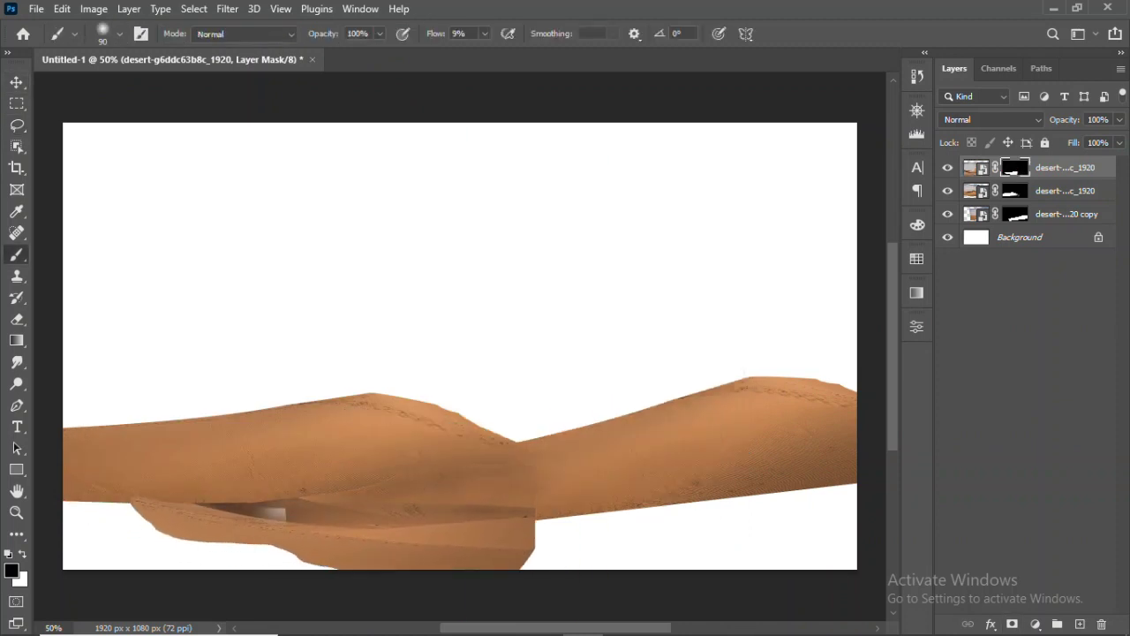
mouse_move(273, 510)
mouse_down()
mouse_move(185, 490)
mouse_move(309, 459)
mouse_up()
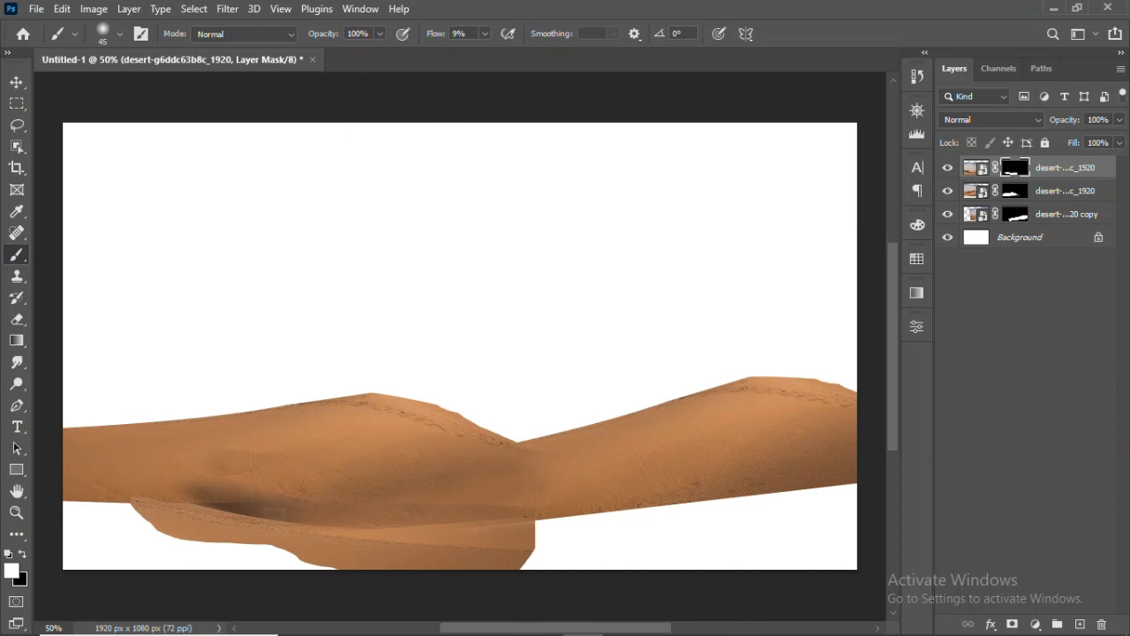
Place another copy of the desert photo on the canvas
key(v)
click(285, 618)
mouse_move(456, 203)
mouse_down()
mouse_move(488, 216)
mouse_move(453, 221)
mouse_up()
key(Return)
Mask it to the foreground sand, flip it horizontally, move it left, and brush its mask
key(l)
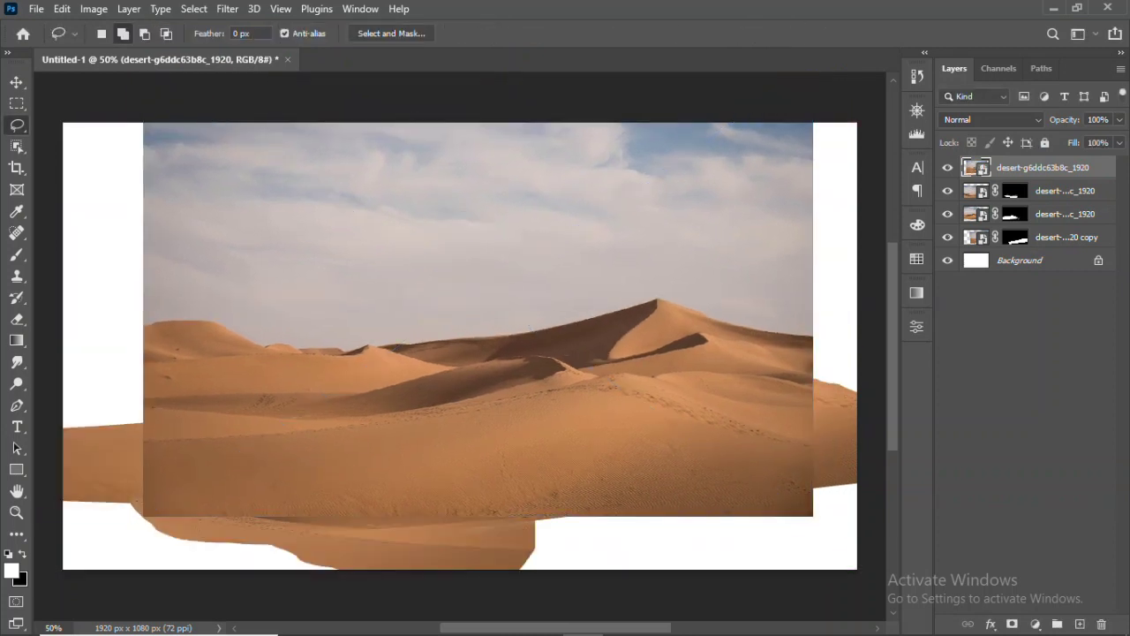
drag(402, 424, 238, 434)
click(1012, 624)
key(ctrl+t)
right_click(263, 104)
click(341, 432)
mouse_move(341, 432)
mouse_down()
mouse_move(190, 517)
mouse_move(222, 516)
mouse_up()
key(Return)
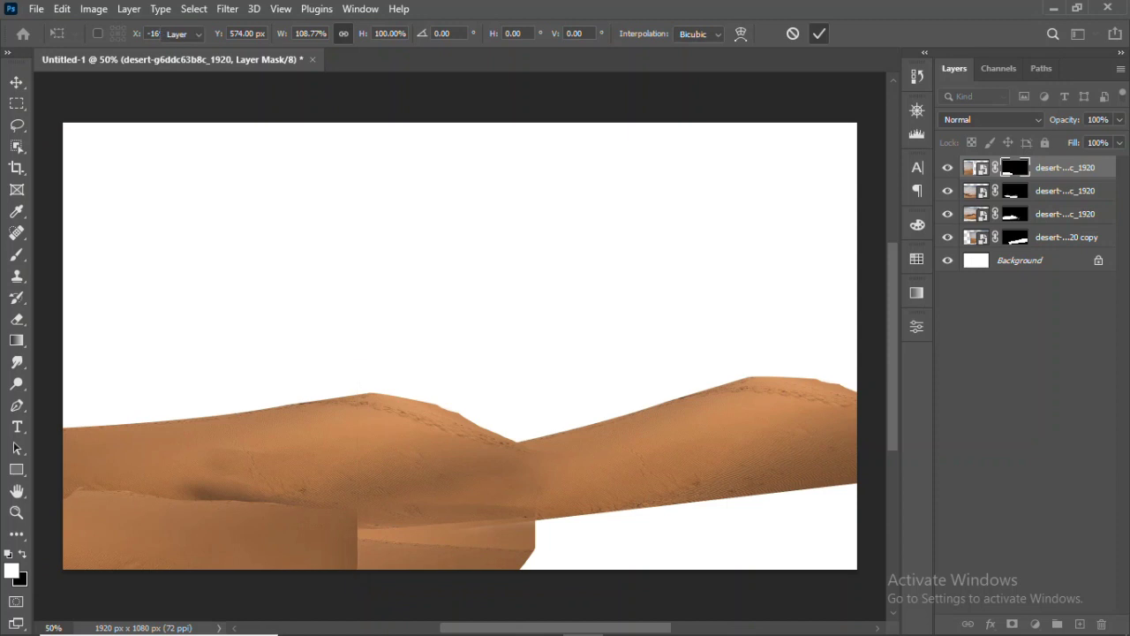
key(b)
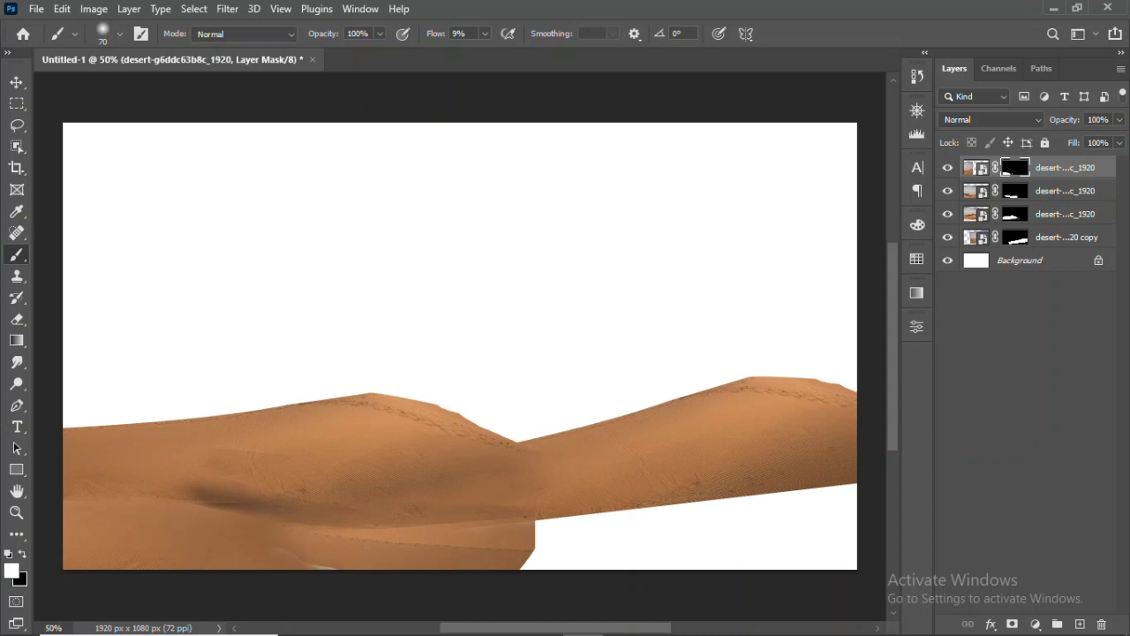
Drag the camels photo into the composition
key(v)
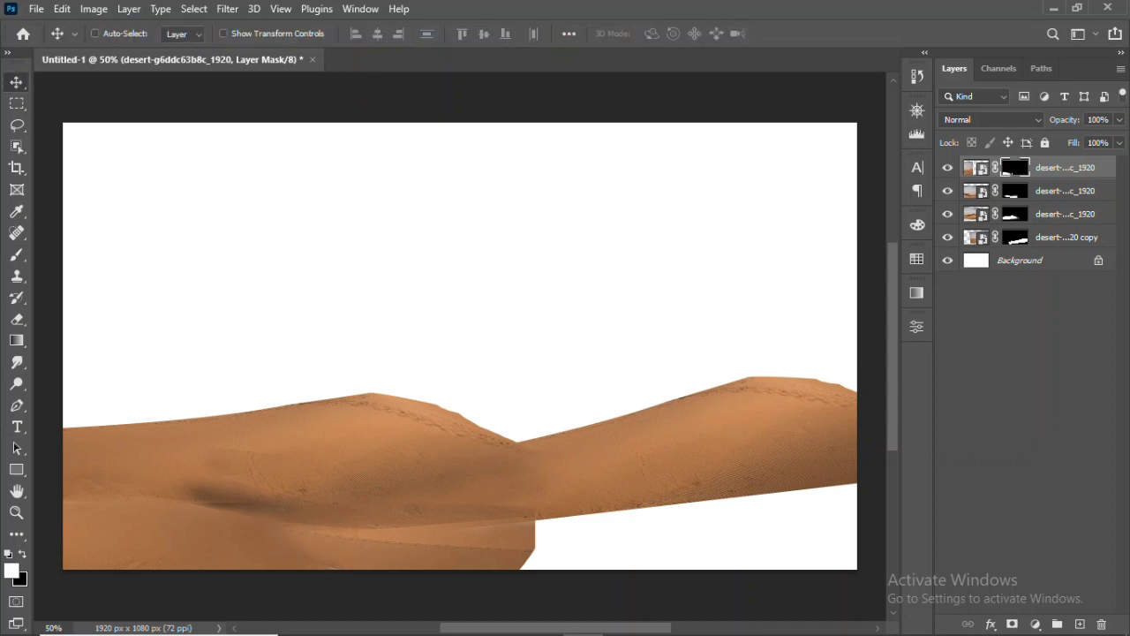
key(alt+Tab)
mouse_move(278, 208)
mouse_down()
mouse_move(460, 345)
mouse_move(469, 276)
mouse_up()
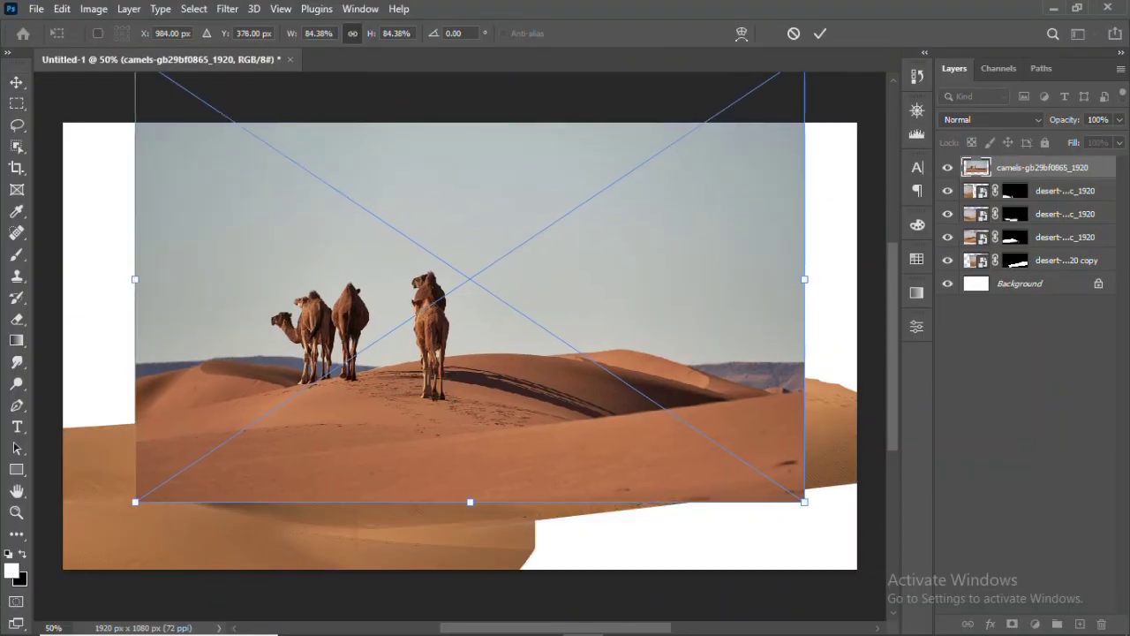
Move the camels photo lower and squash it into a short band
drag(469, 71, 474, 330)
drag(474, 459, 435, 346)
key(Return)
Mask the camels layer to a pen-traced sand strip, reposition it, and brush the mask
key(p)
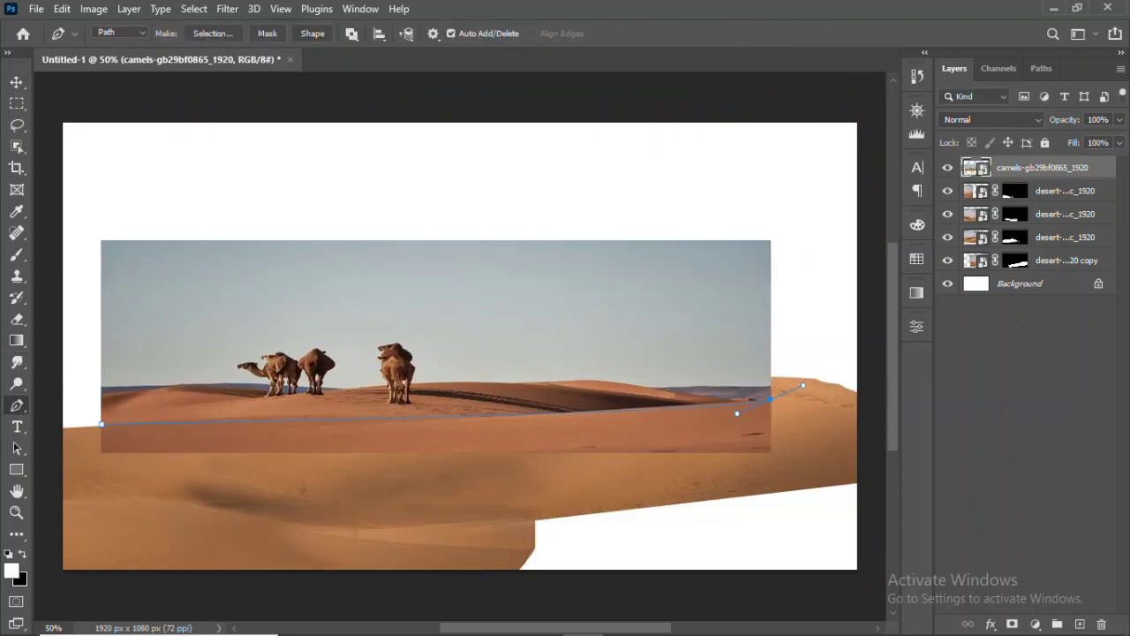
right_click(173, 424)
click(212, 177)
click(1013, 624)
key(v)
mouse_move(534, 377)
mouse_down()
mouse_move(667, 517)
mouse_move(651, 514)
mouse_up()
key(b)
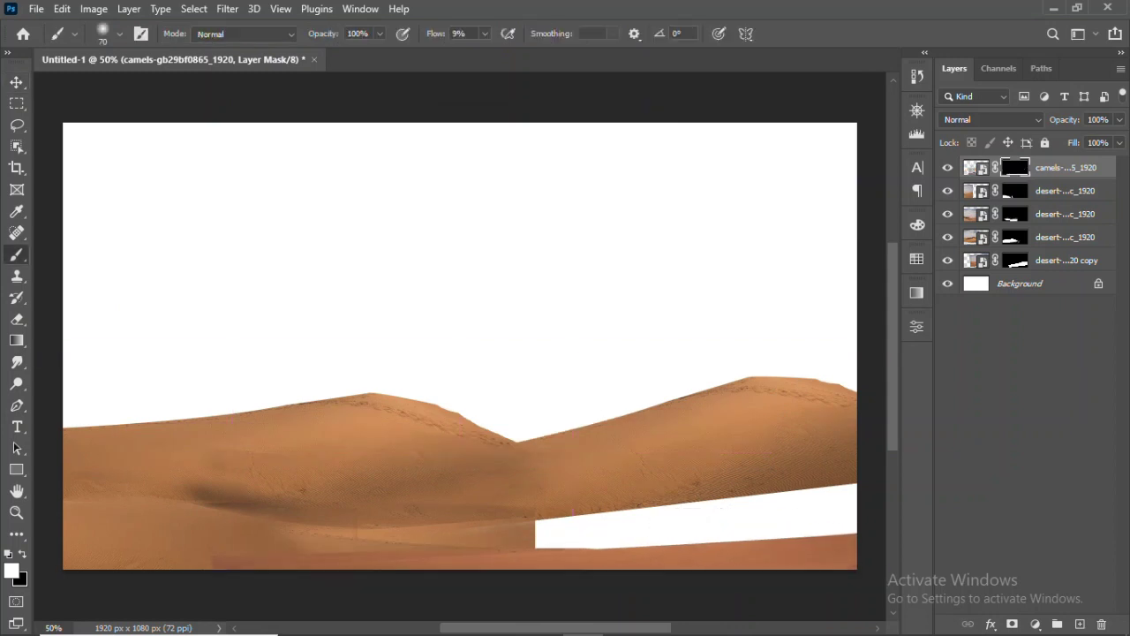
Touch up the desert and camels layer masks, then drag in the oasis photo
click(947, 190)
click(1015, 191)
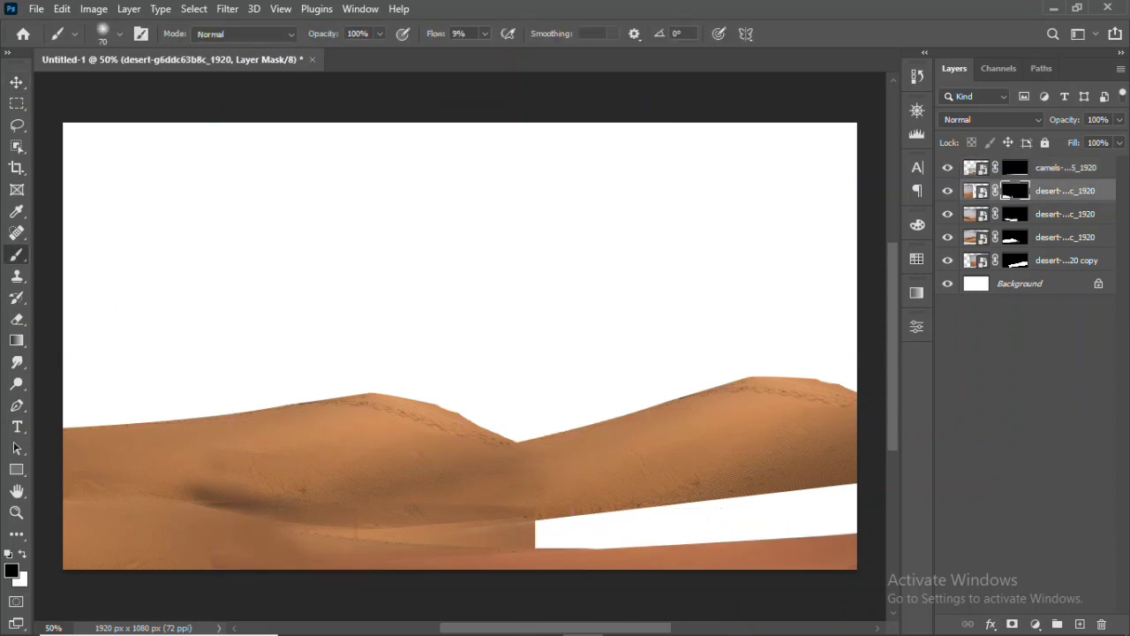
click(1015, 167)
key(v)
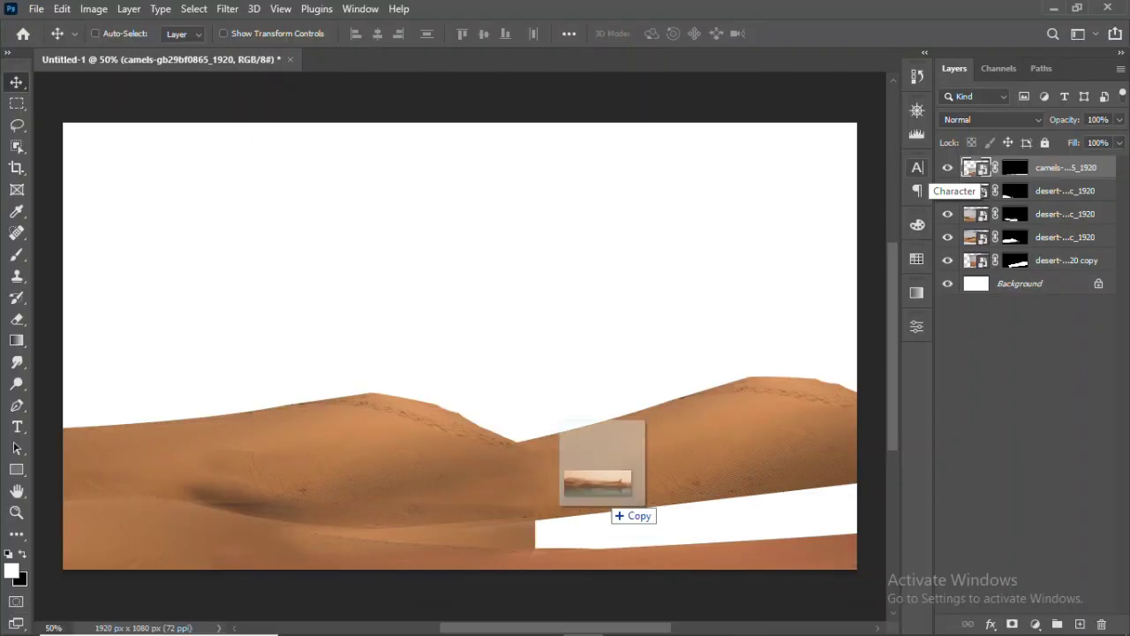
drag(183, 256, 605, 512)
Mask the oasis layer down to its lassoed lake water
key(Return)
key(l)
drag(688, 381, 711, 431)
drag(690, 380, 688, 375)
click(1012, 624)
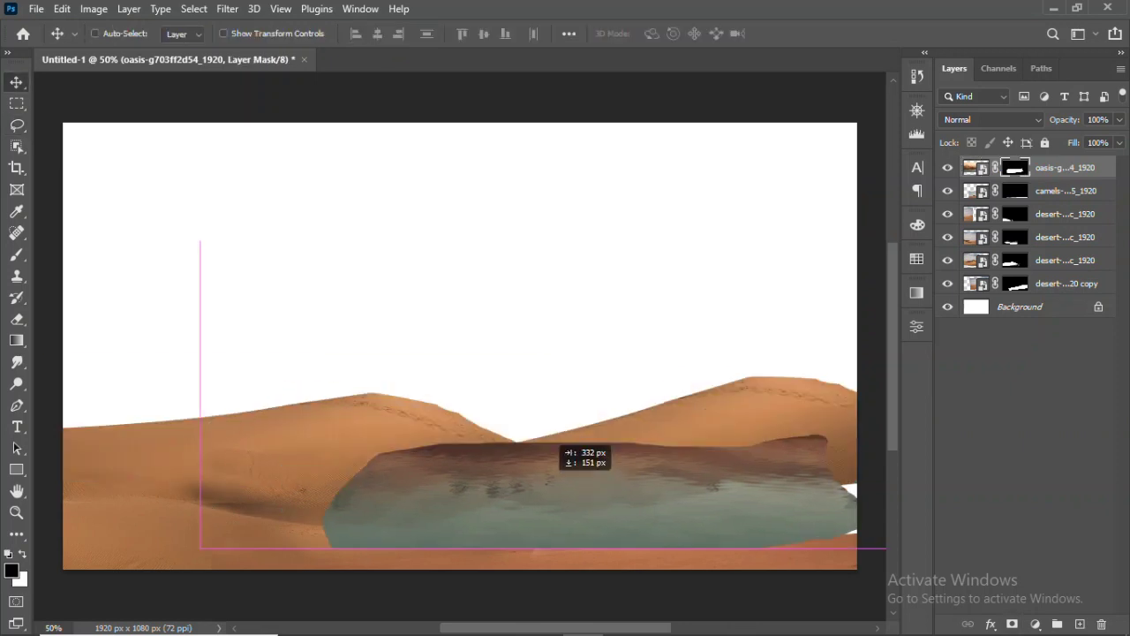
Distort the water into perspective and move it to the bottom right
key(ctrl+t)
drag(535, 206, 528, 191)
right_click(374, 39)
click(407, 110)
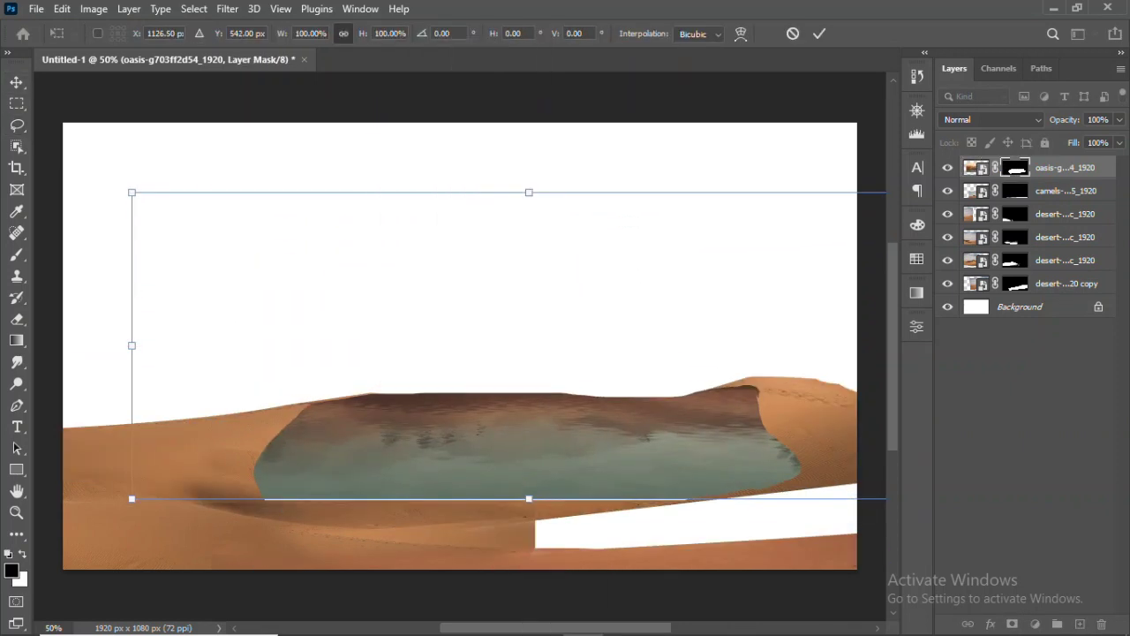
drag(131, 191, 151, 371)
drag(132, 499, 131, 583)
drag(151, 371, 179, 373)
key(Return)
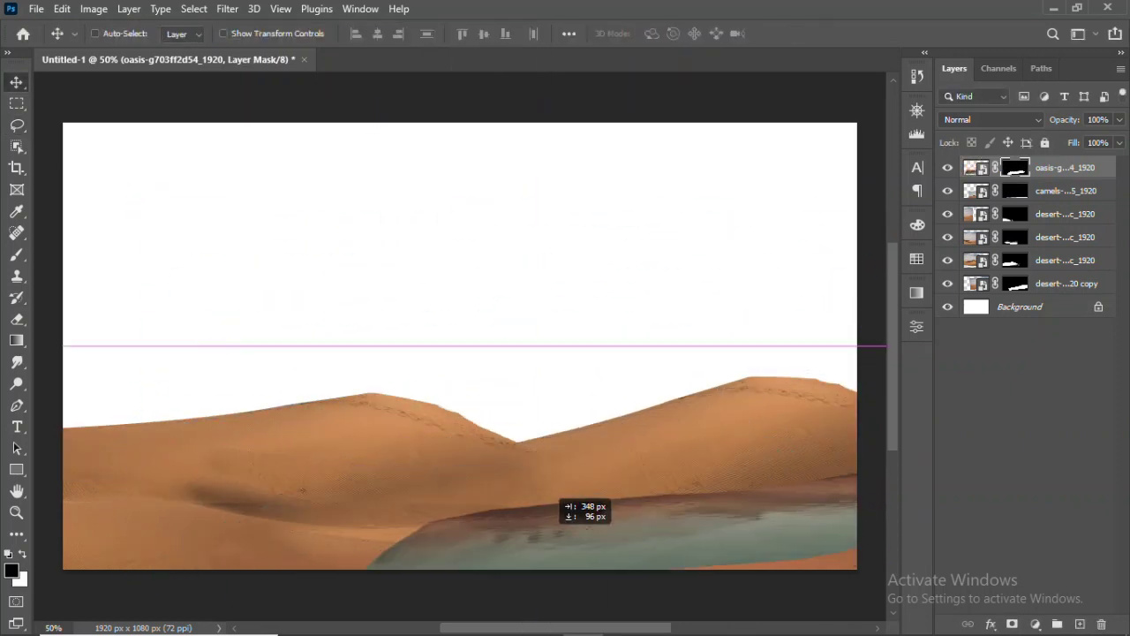
key(ctrl+t)
drag(471, 542, 537, 448)
key(Return)
Set the water layer to 61% opacity and paint away the mask outside the water
key(6)
key(1)
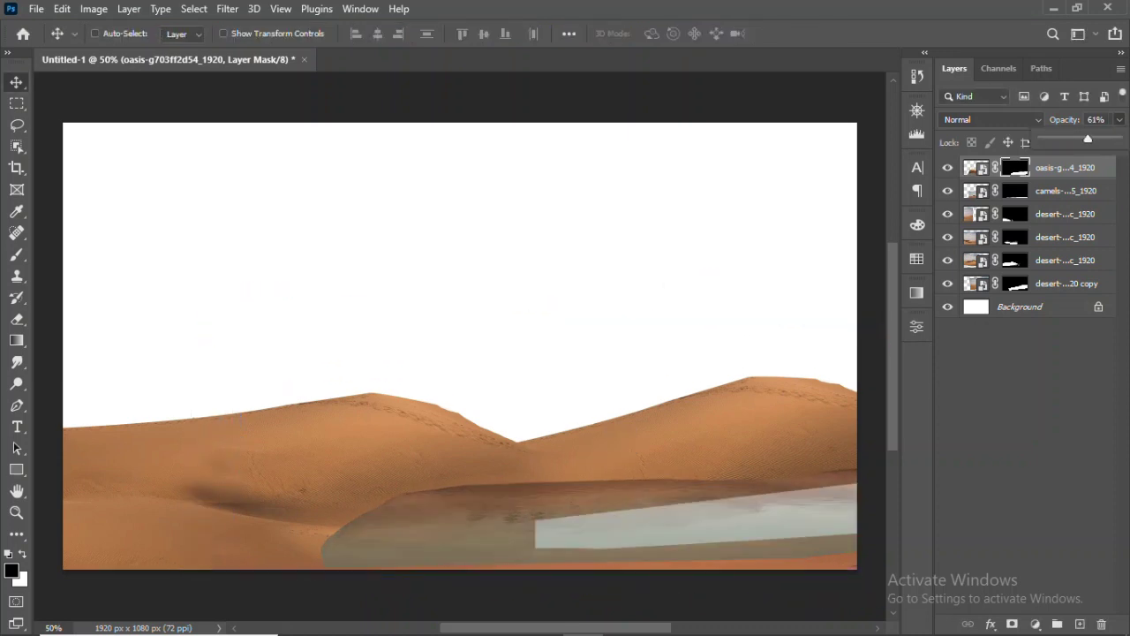
key(l)
key(ctrl+2)
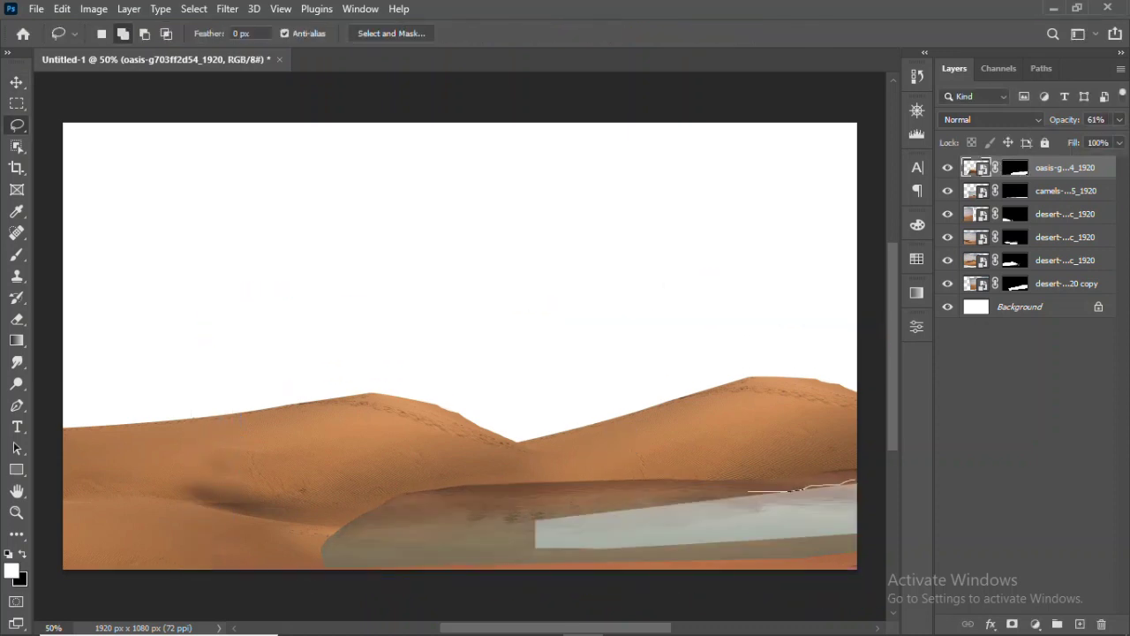
drag(837, 529, 854, 484)
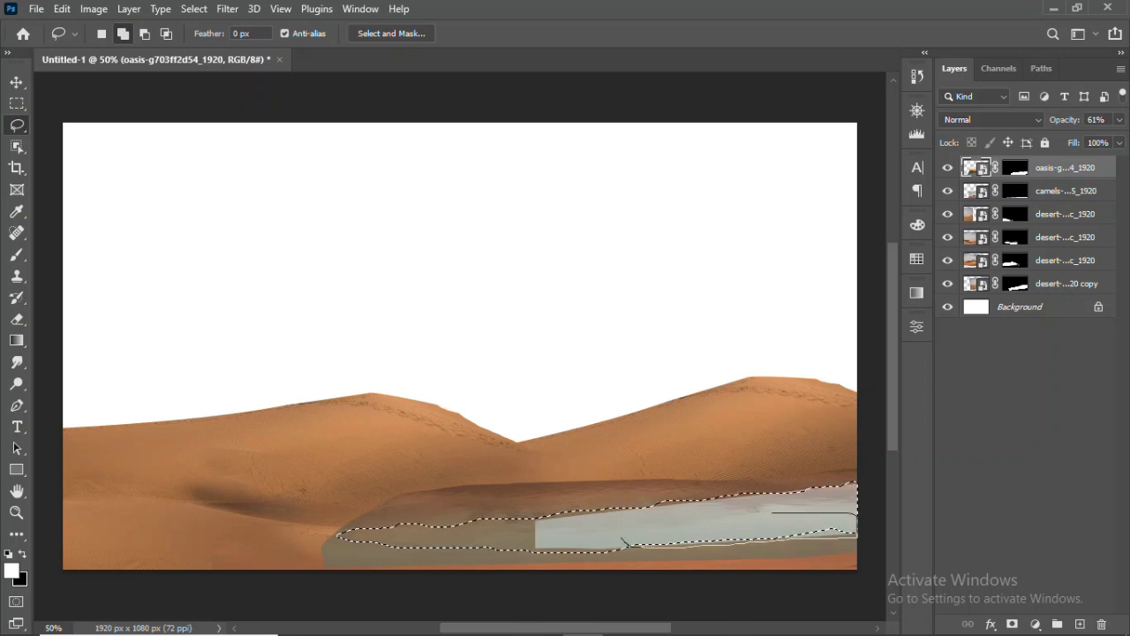
key(ctrl+backslash)
key(x)
key(ctrl+shift+i)
key(b)
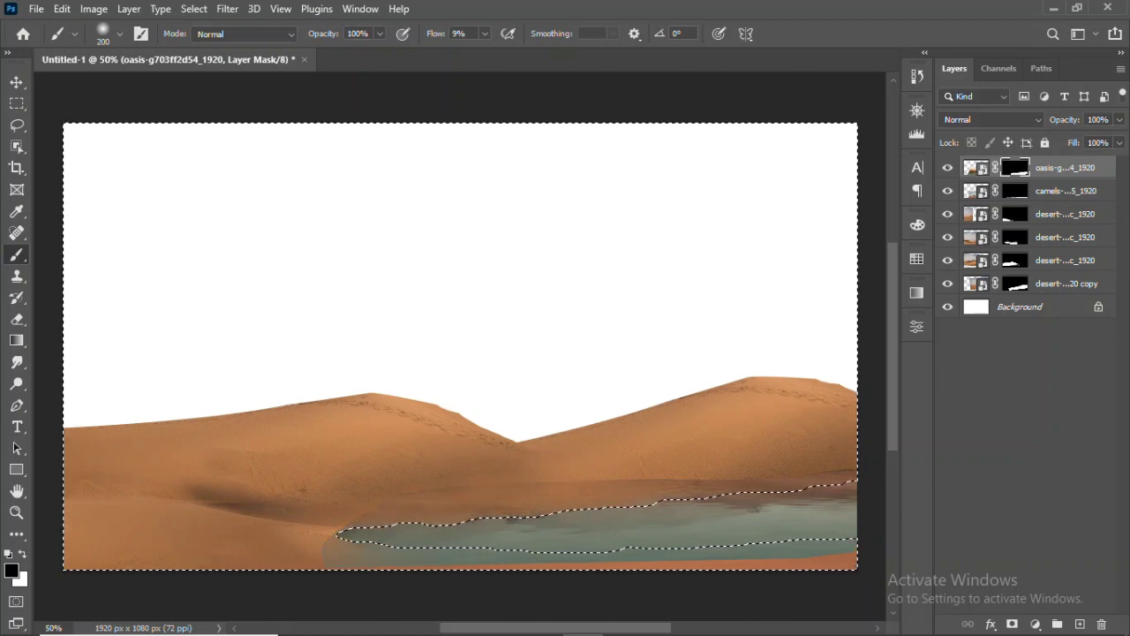
key(ctrl+d)
Stretch the water strip further left and adjust its blending
key(v)
key(ctrl+t)
drag(184, 449, 119, 451)
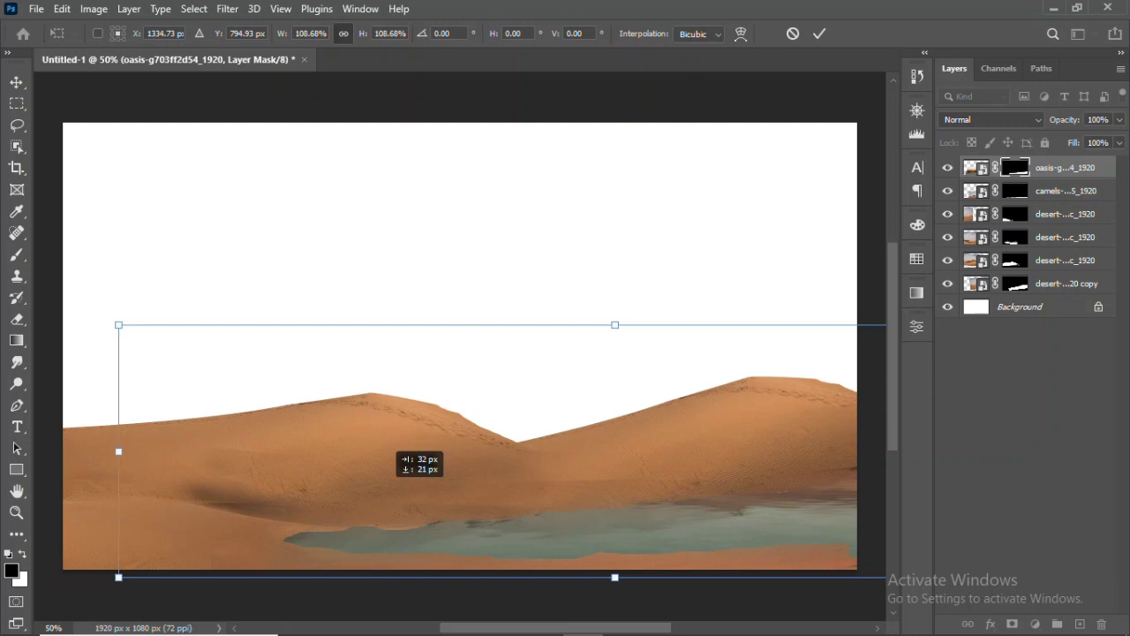
key(Return)
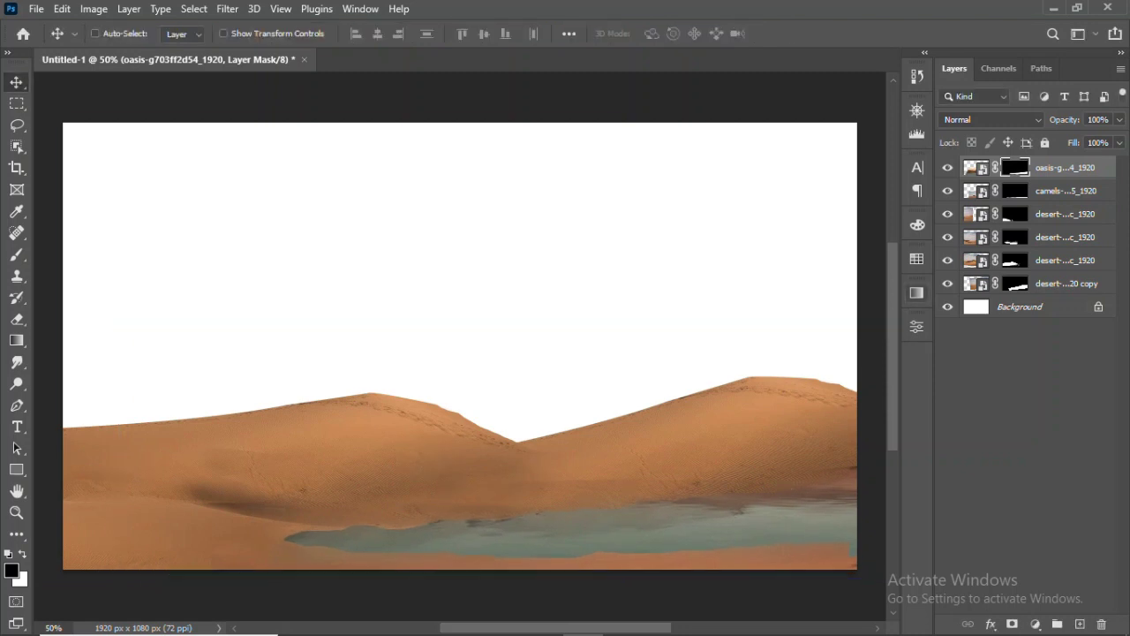
click(1119, 142)
scroll(989, 120, down, 2)
scroll(989, 120, up, 2)
Paint the water mask to reveal more water across the right side
key(b)
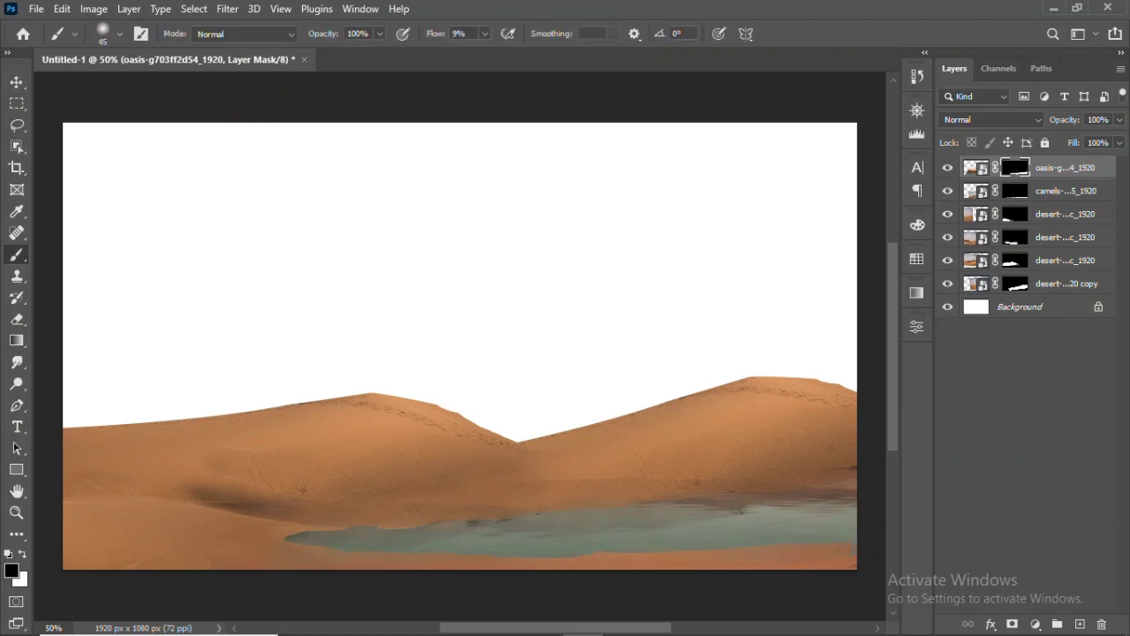
drag(847, 495, 541, 522)
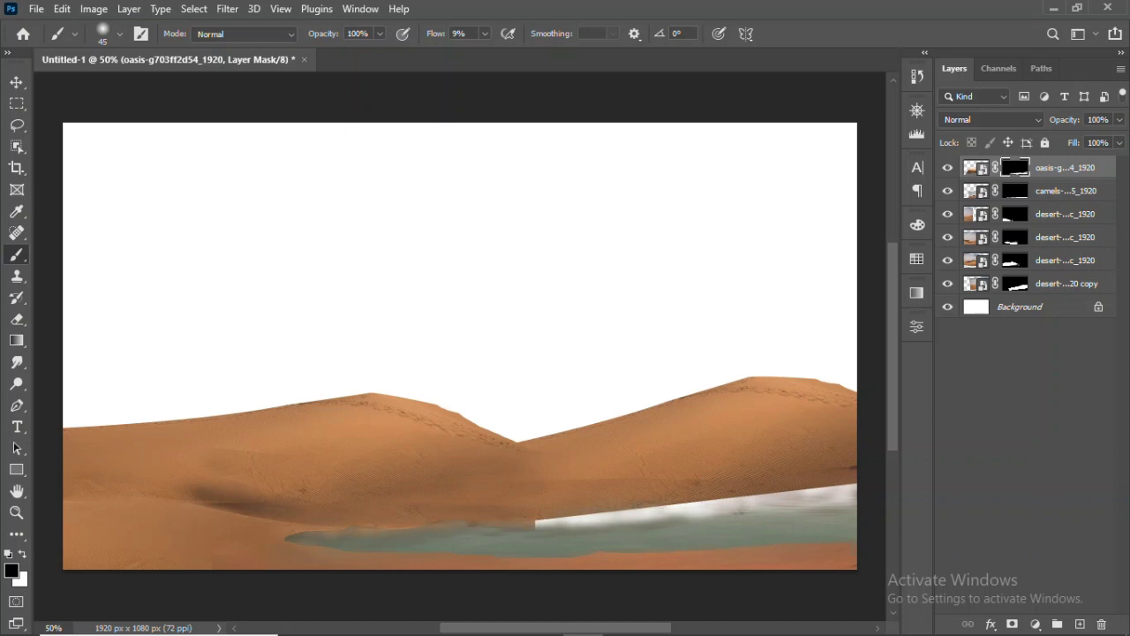
mouse_move(852, 491)
mouse_down()
mouse_move(588, 521)
mouse_move(852, 496)
mouse_up()
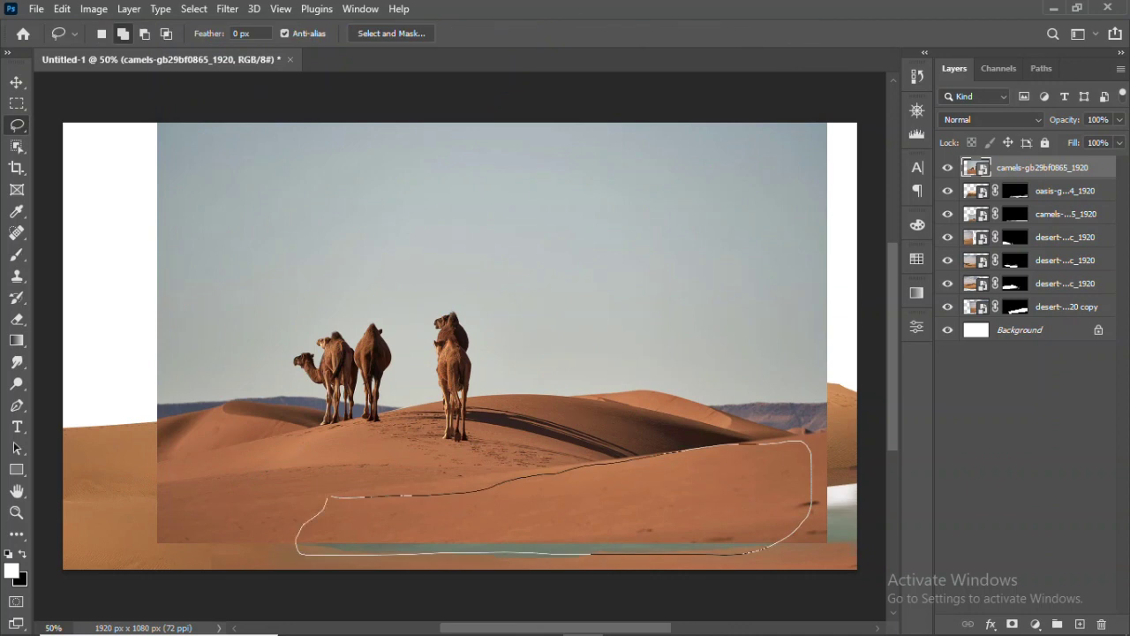
Mask the new camels photo to its lassoed patch and move it over the foreground
click(1012, 624)
key(v)
mouse_move(565, 442)
mouse_down()
mouse_move(582, 455)
mouse_move(527, 470)
mouse_up()
Reposition the camels patch and blend its mask along the lake's upper edge
key(ctrl+t)
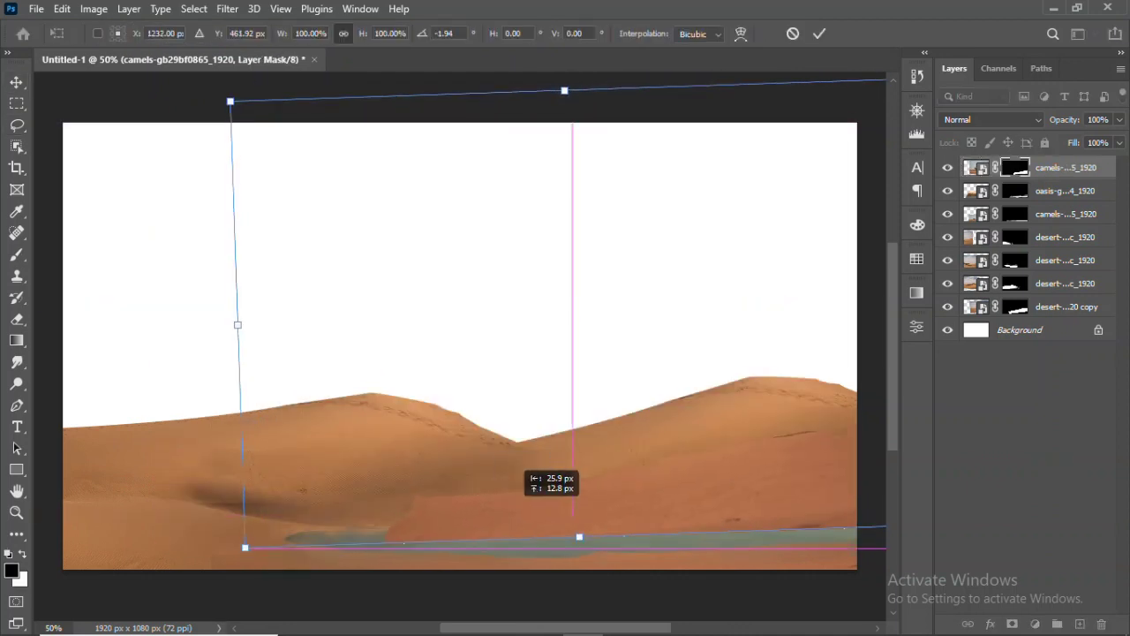
key(Return)
key(b)
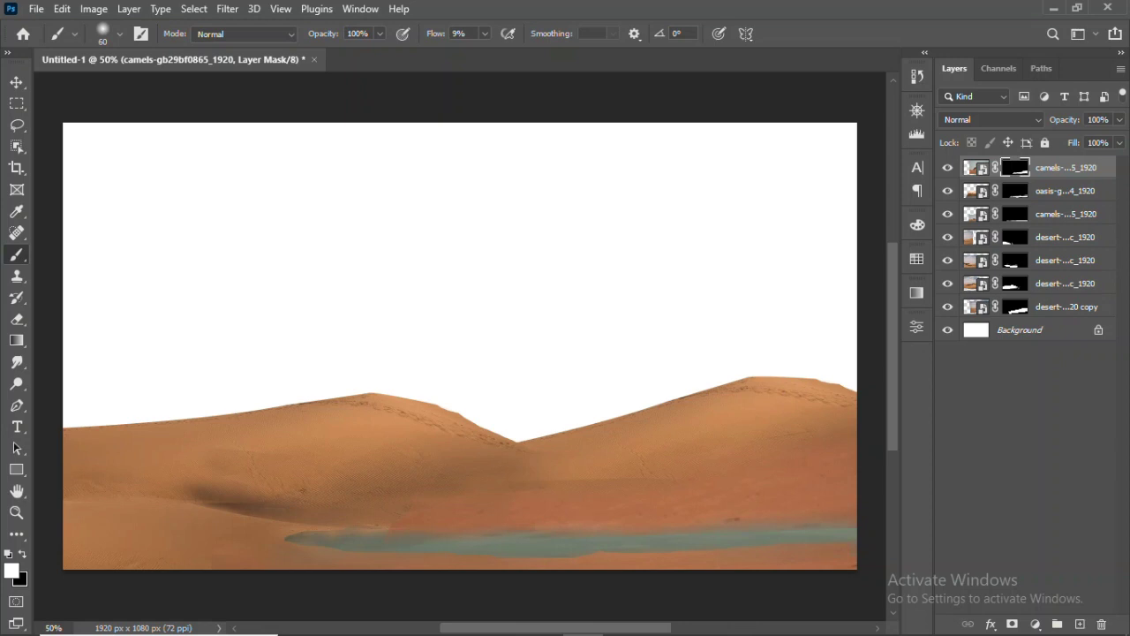
key(v)
key(ctrl+0)
Save the composition as matte.psd
key(ctrl+s)
text(matte)
key(Return)
key(Return)
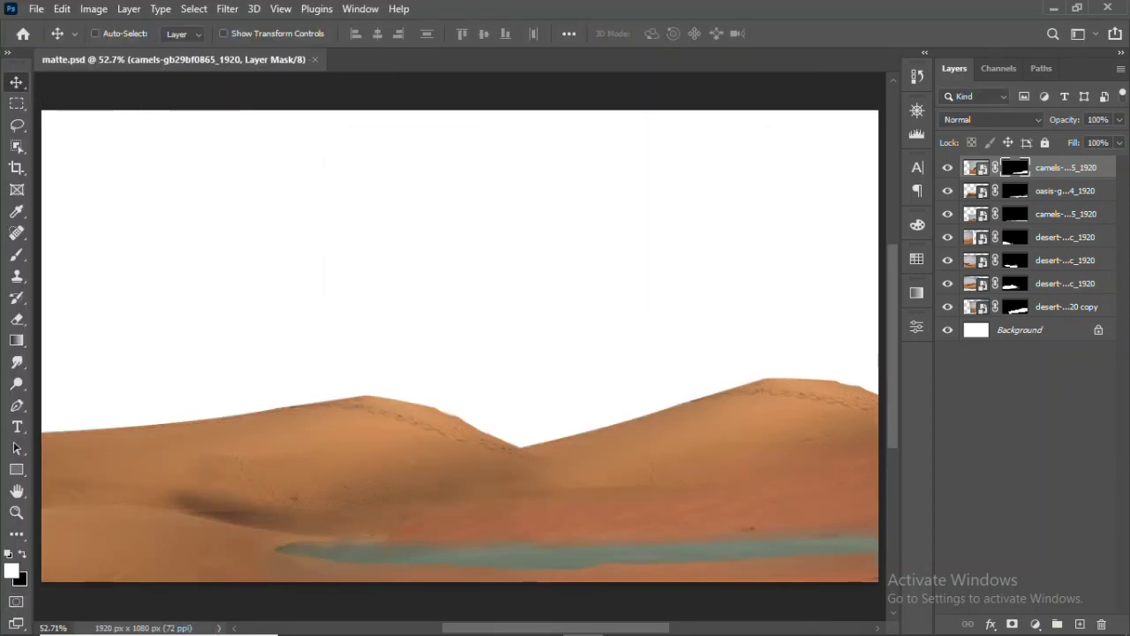
Squash all the landscape layers vertically into a shorter band with Free Transform
key(ctrl+minus)
shift+click(1055, 307)
key(ctrl+t)
drag(370, 79, 353, 191)
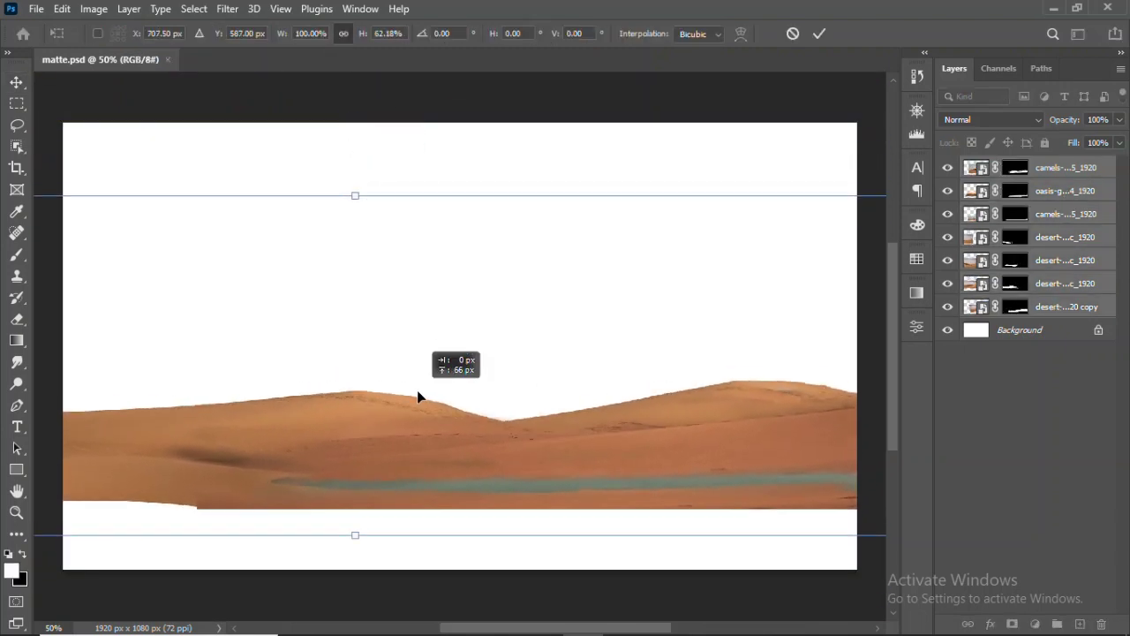
key(Return)
Nudge the landscape lower and place the rocky desert photo desert-g76f62ffcb_1920 as a layer
drag(468, 454, 468, 464)
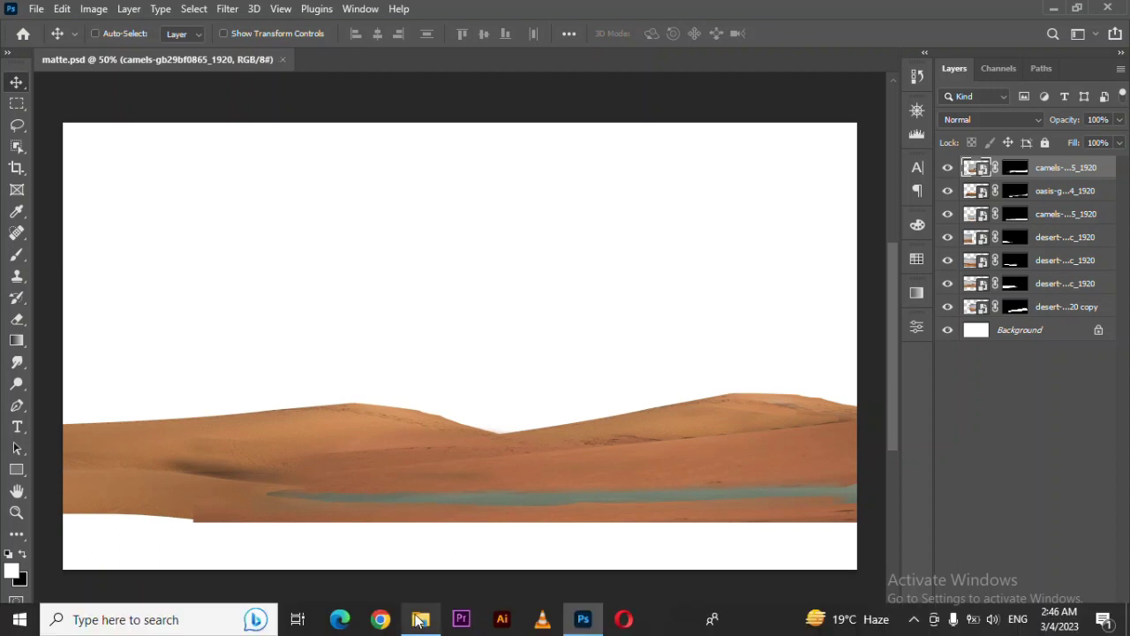
click(420, 619)
drag(671, 623, 442, 371)
Mask the rocky desert photo to a Quick Selection of its band of rocks
key(Return)
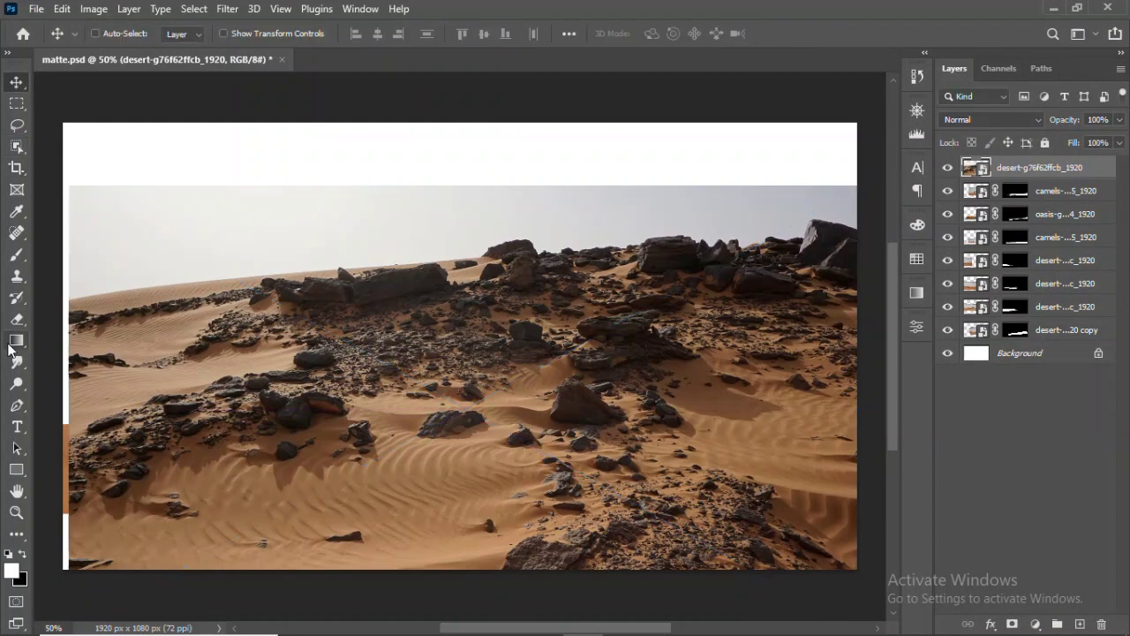
key(w)
drag(114, 309, 795, 265)
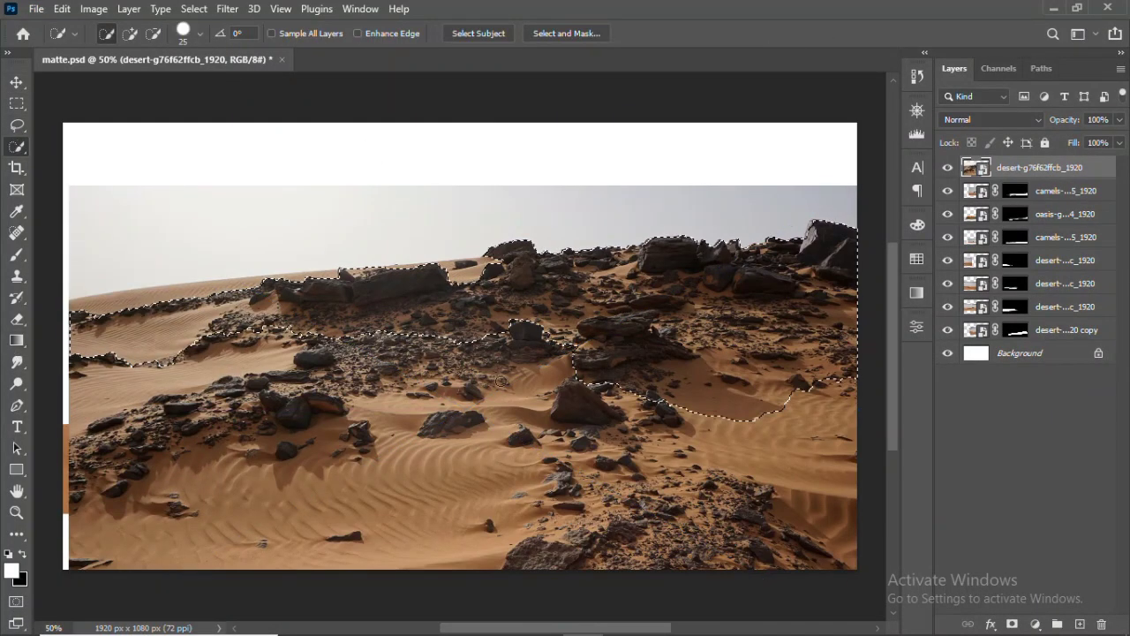
key(v)
click(1012, 624)
Flatten the masked rocks downward and tilt them slightly with Free Transform
key(ctrl+t)
drag(465, 185, 465, 457)
mouse_move(106, 441)
mouse_down()
mouse_move(178, 421)
mouse_move(343, 530)
mouse_up()
click(819, 34)
Zoom into the rocky foreground and choose a texture brush at 100% flow
key(z)
click(277, 285)
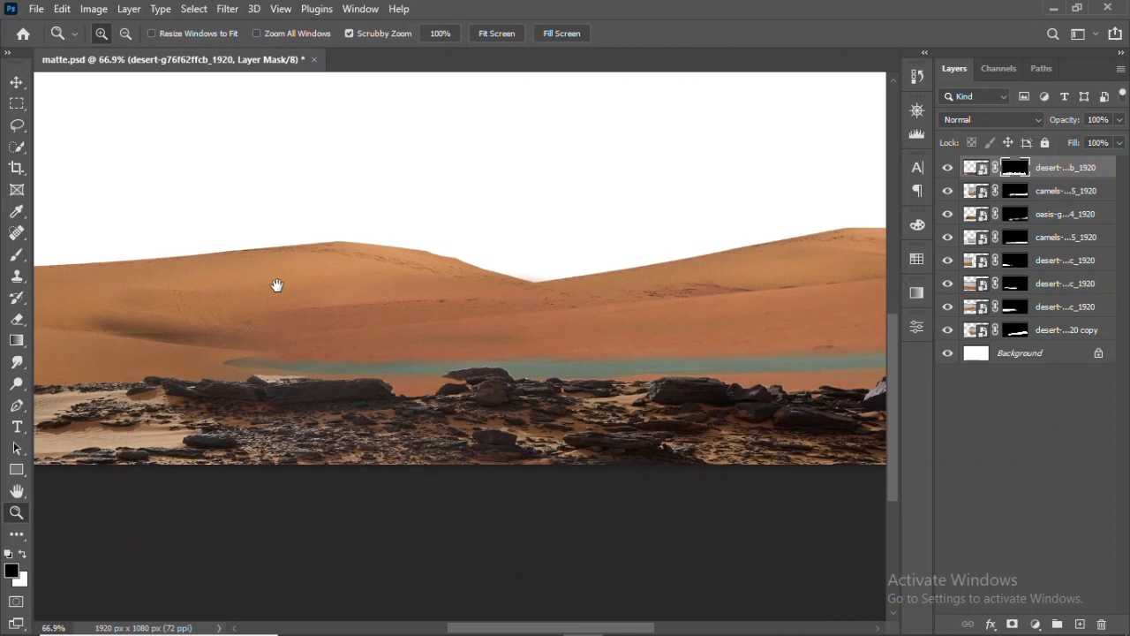
key(b)
right_click(471, 87)
text(text)
double_click(574, 405)
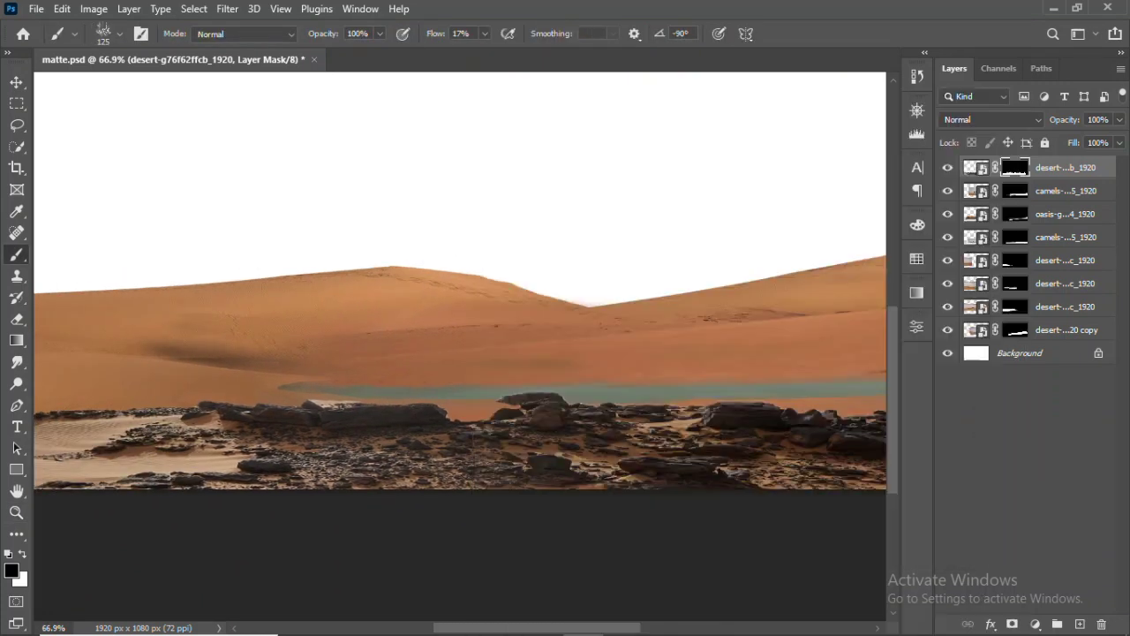
key(shift+0)
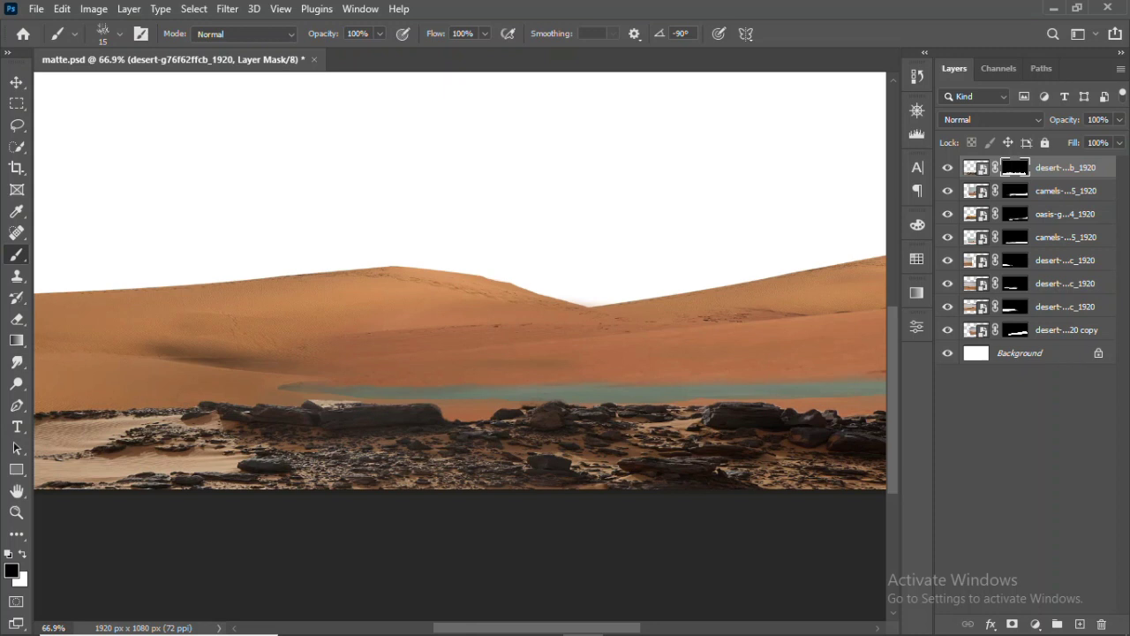
scroll(459, 281, right, 5)
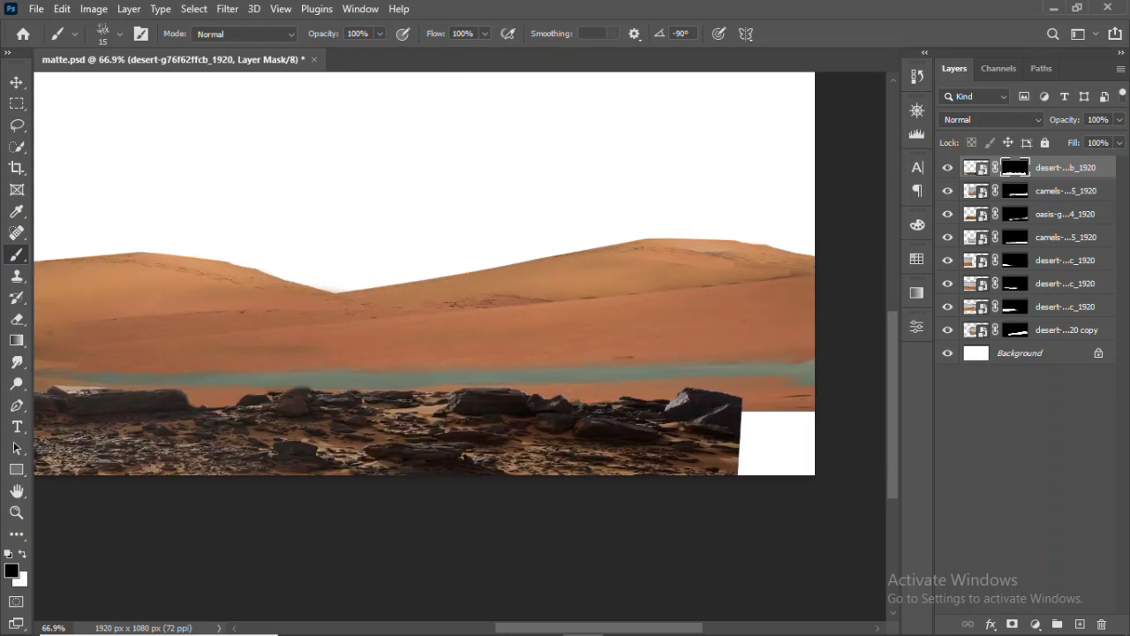
key(p)
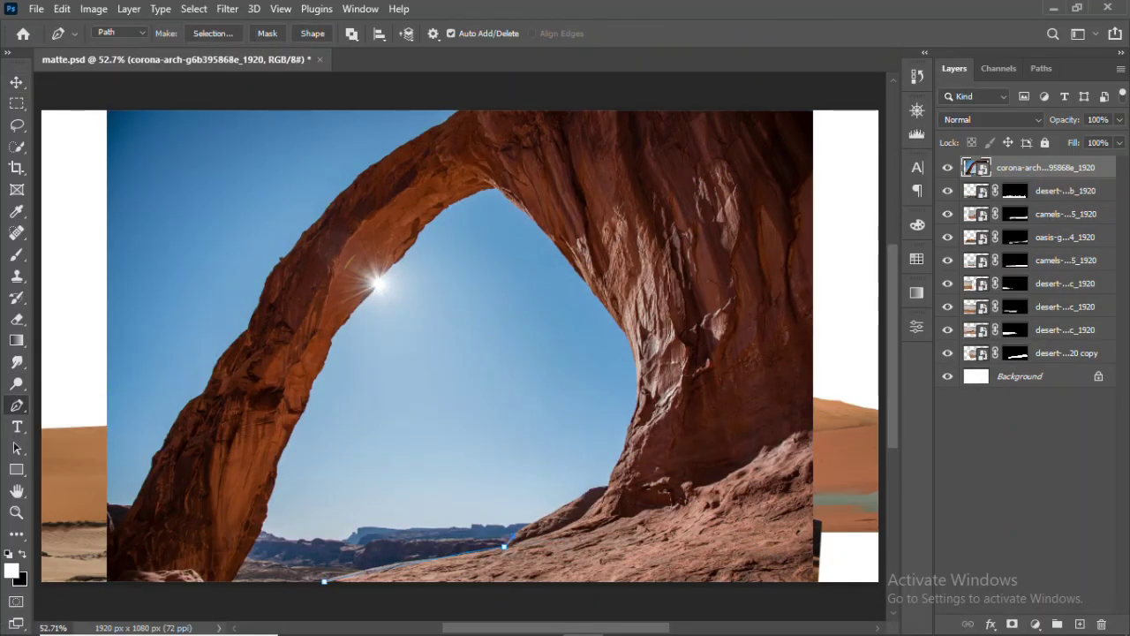
Trace the arch's right leg with a Pen path and turn it into a mask
drag(637, 501, 698, 501)
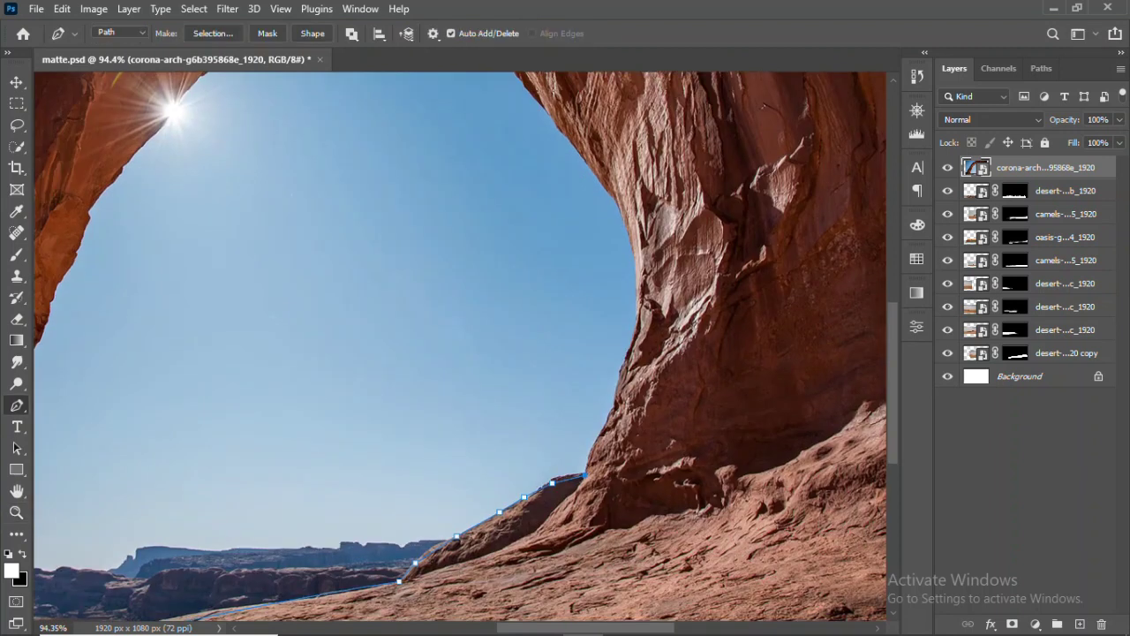
drag(538, 99, 631, 335)
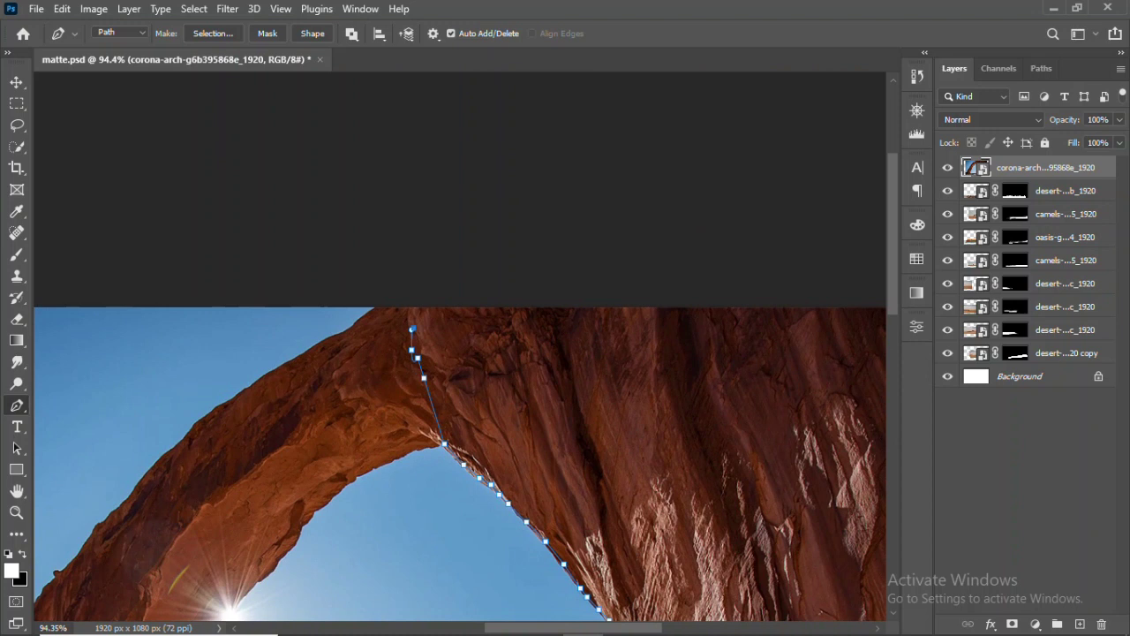
drag(723, 574, 379, 70)
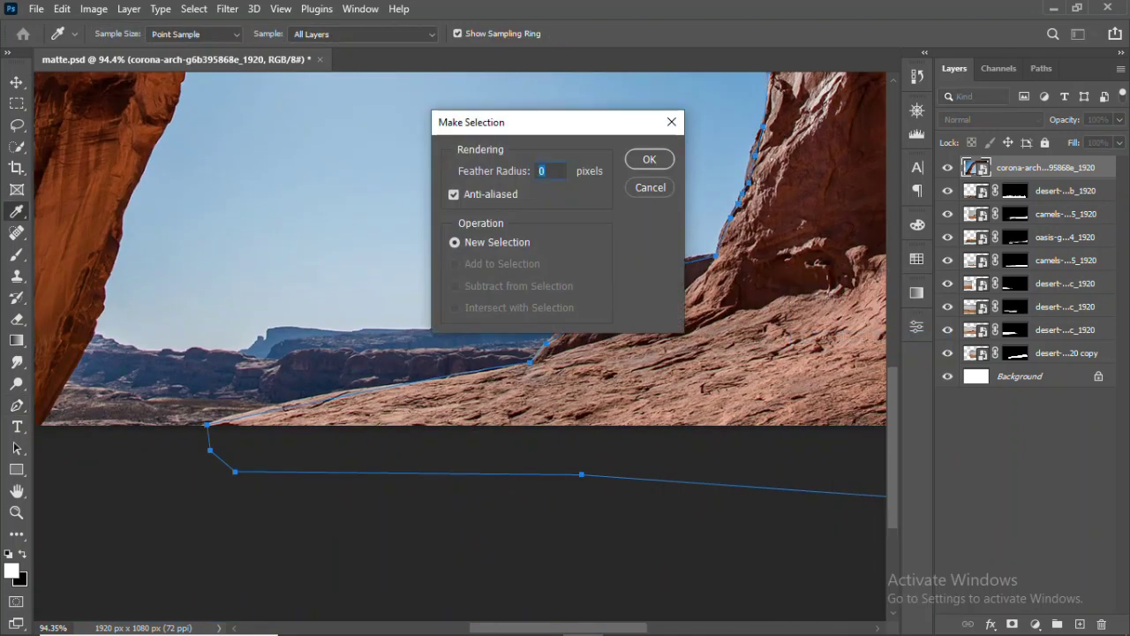
key(Return)
Narrow the cut-out arch and move it to the scene's right edge
mouse_move(466, 329)
mouse_down()
mouse_move(743, 231)
mouse_move(742, 249)
mouse_up()
key(ctrl+t)
mouse_move(529, 265)
mouse_down()
mouse_move(593, 254)
mouse_move(653, 298)
mouse_up()
drag(260, 315, 359, 297)
drag(750, 274, 782, 300)
key(Return)
Blend the arch base into the rocks with a 21%-flow mask brush, then save
key(b)
right_click(556, 353)
key(Escape)
mouse_move(618, 552)
mouse_down()
mouse_move(857, 574)
mouse_move(795, 539)
mouse_up()
drag(484, 33, 420, 54)
drag(781, 561, 856, 575)
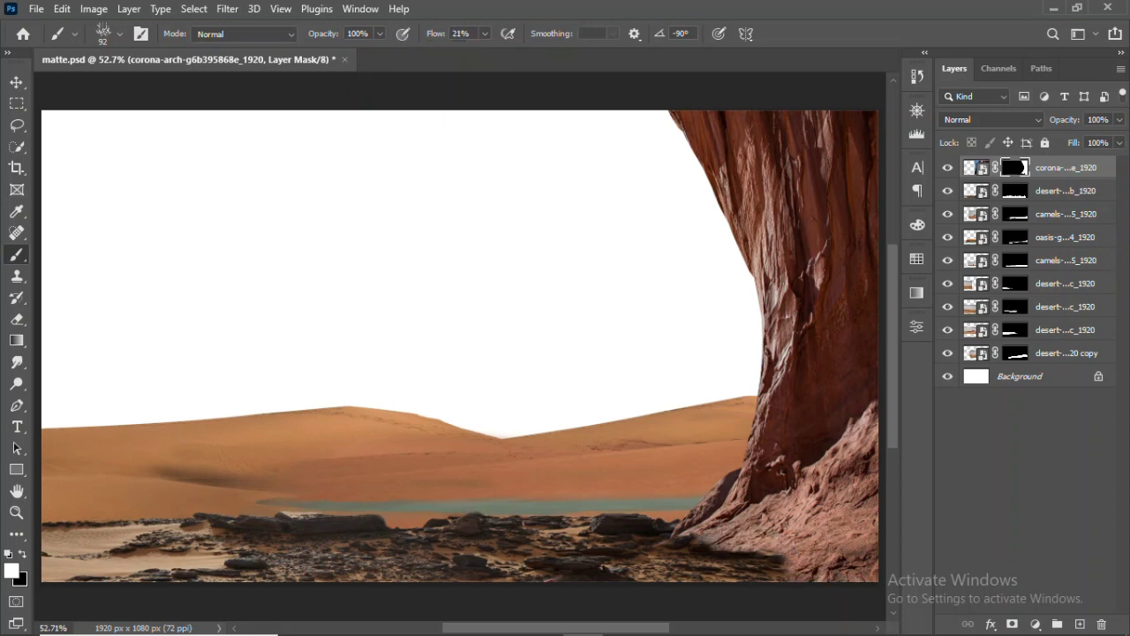
key(v)
key(ctrl+s)
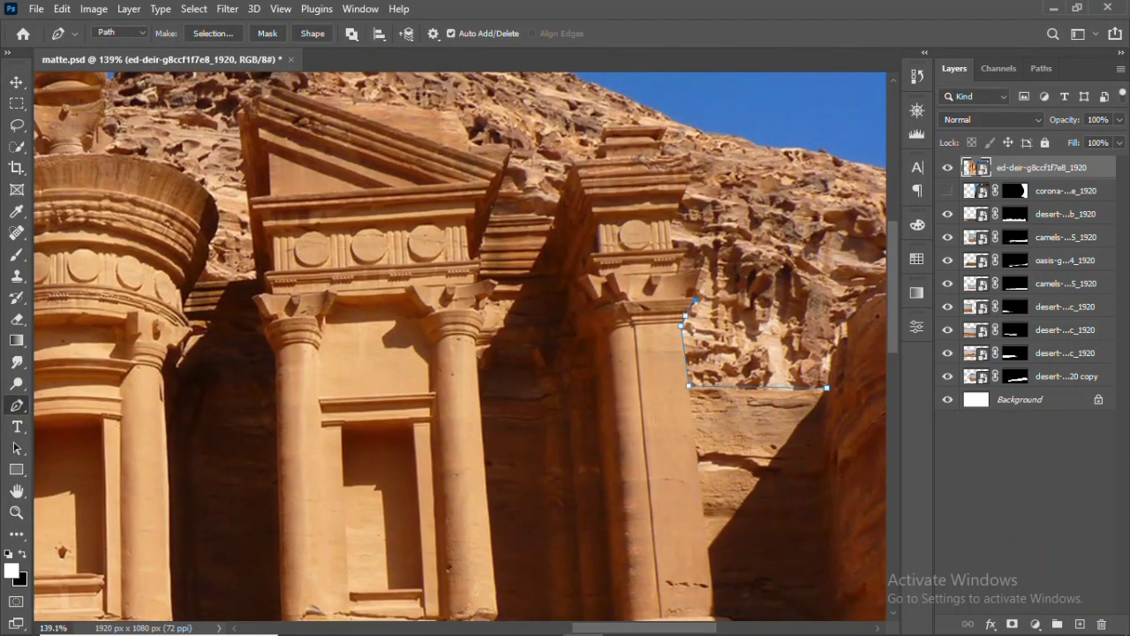
Zoom in and trace the temple facade's left column and edge with the Pen tool
drag(508, 274, 565, 274)
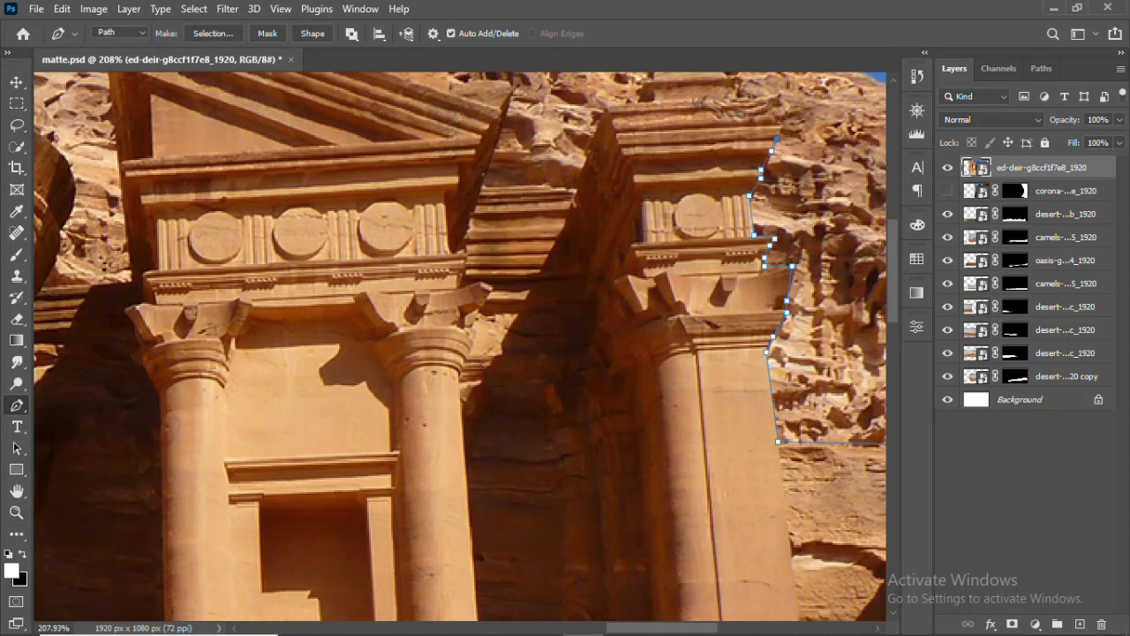
scroll(459, 353, up, 5)
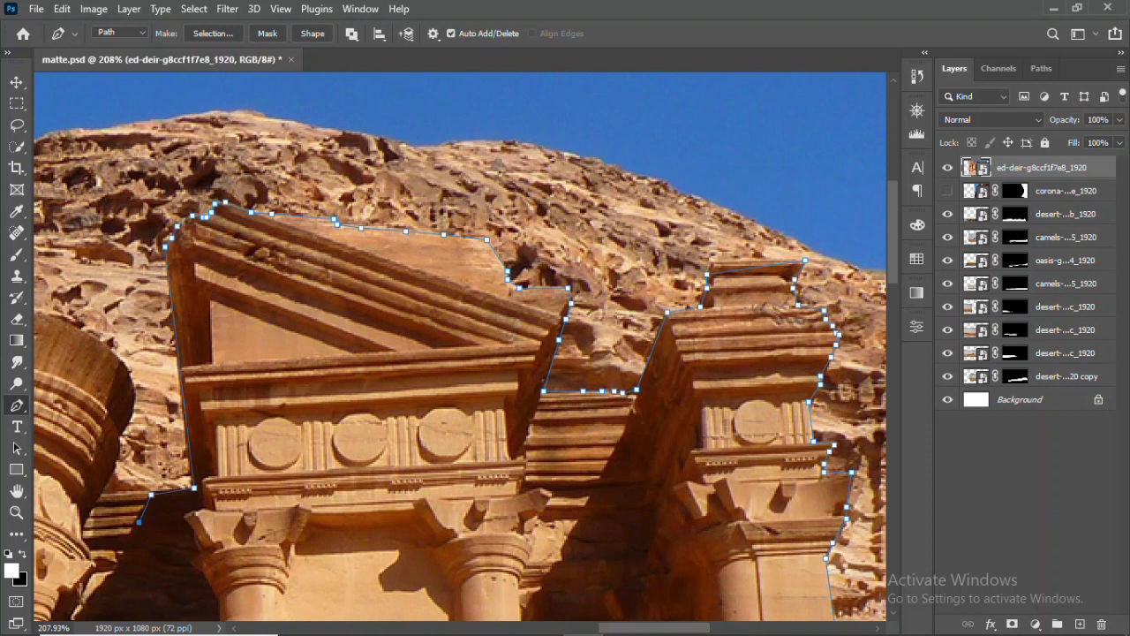
scroll(565, 351, left, 5)
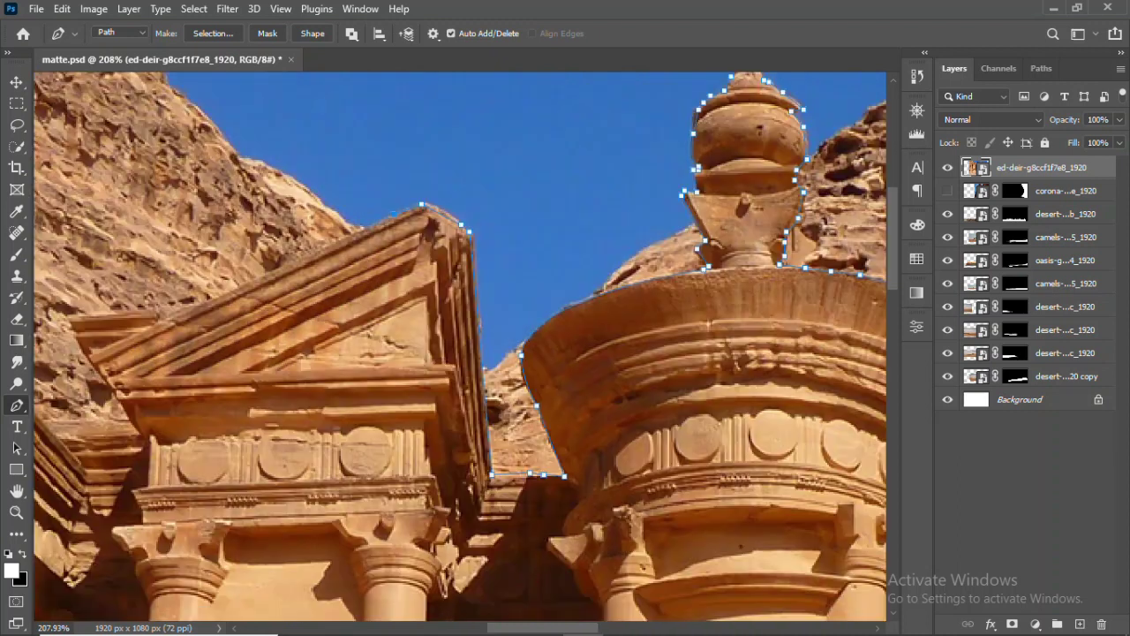
drag(315, 247, 412, 279)
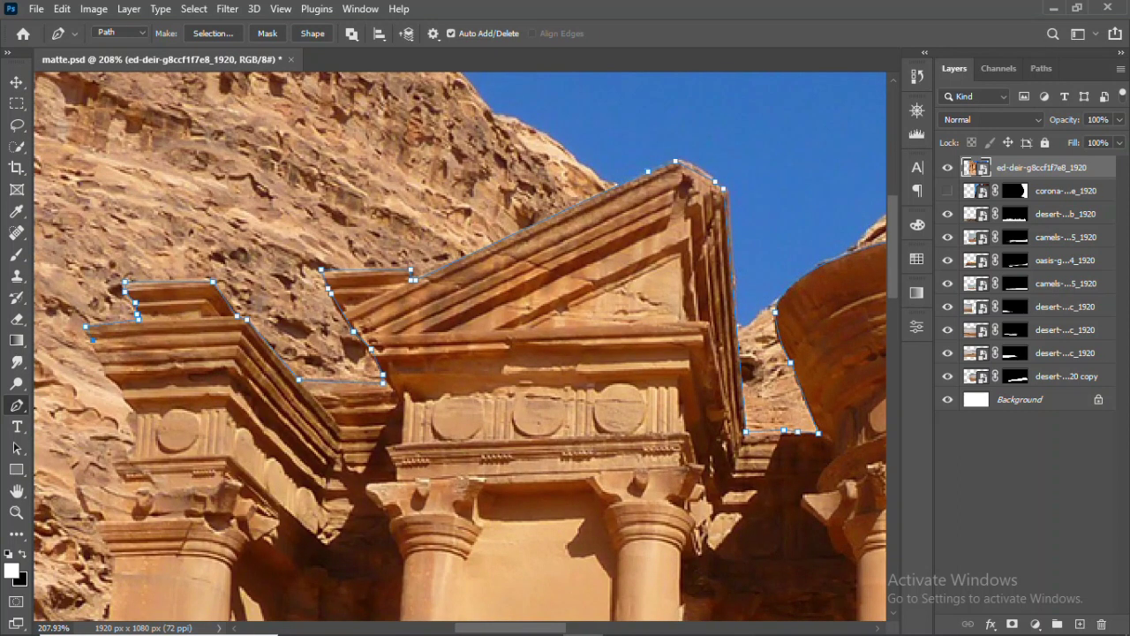
drag(130, 407, 533, 261)
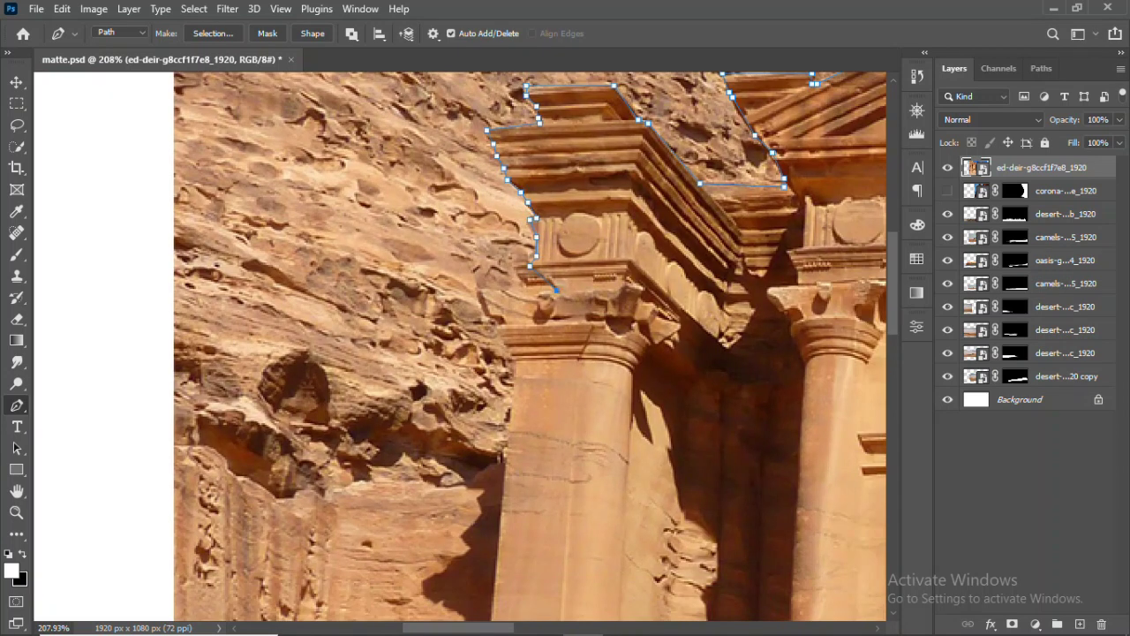
drag(542, 392, 573, 190)
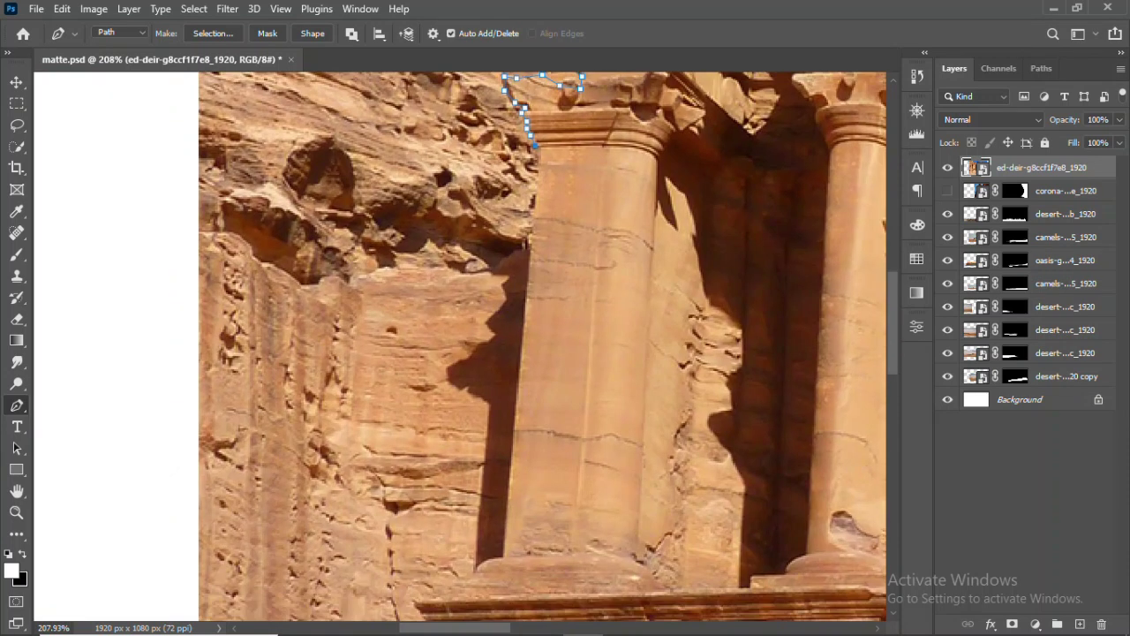
click(520, 556)
drag(530, 530, 459, 185)
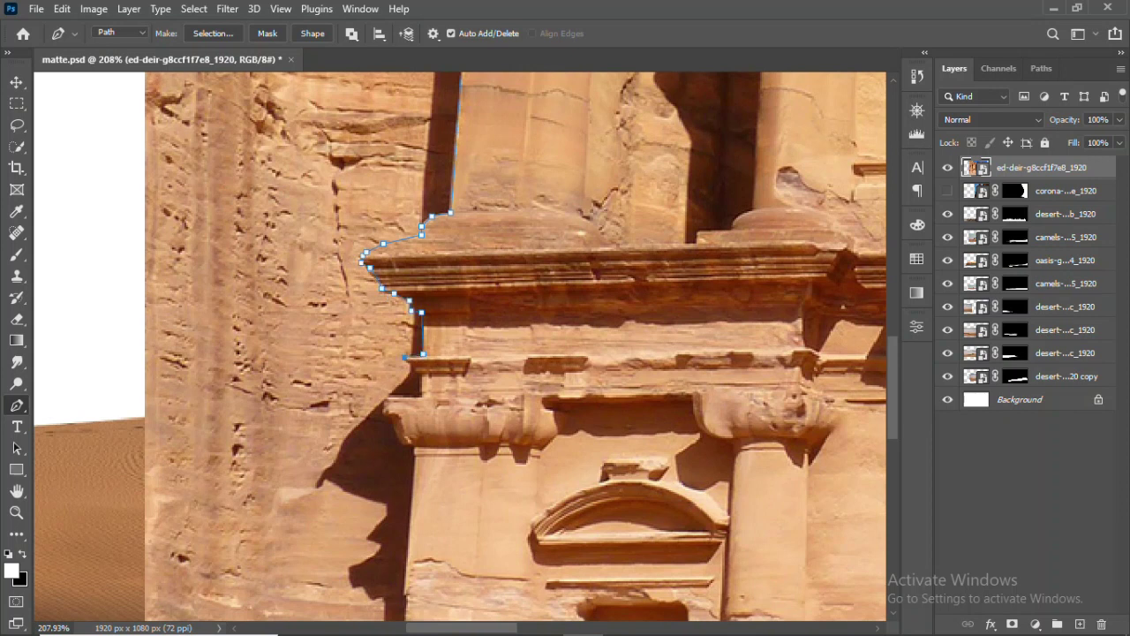
click(414, 440)
drag(423, 459, 464, 224)
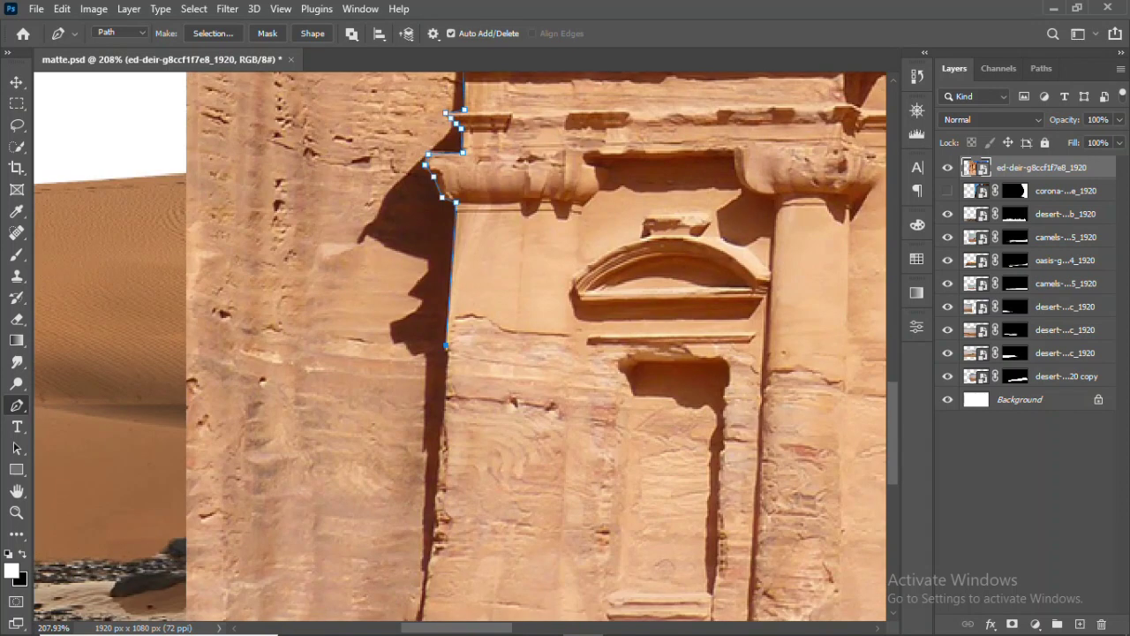
drag(442, 529, 472, 265)
click(443, 383)
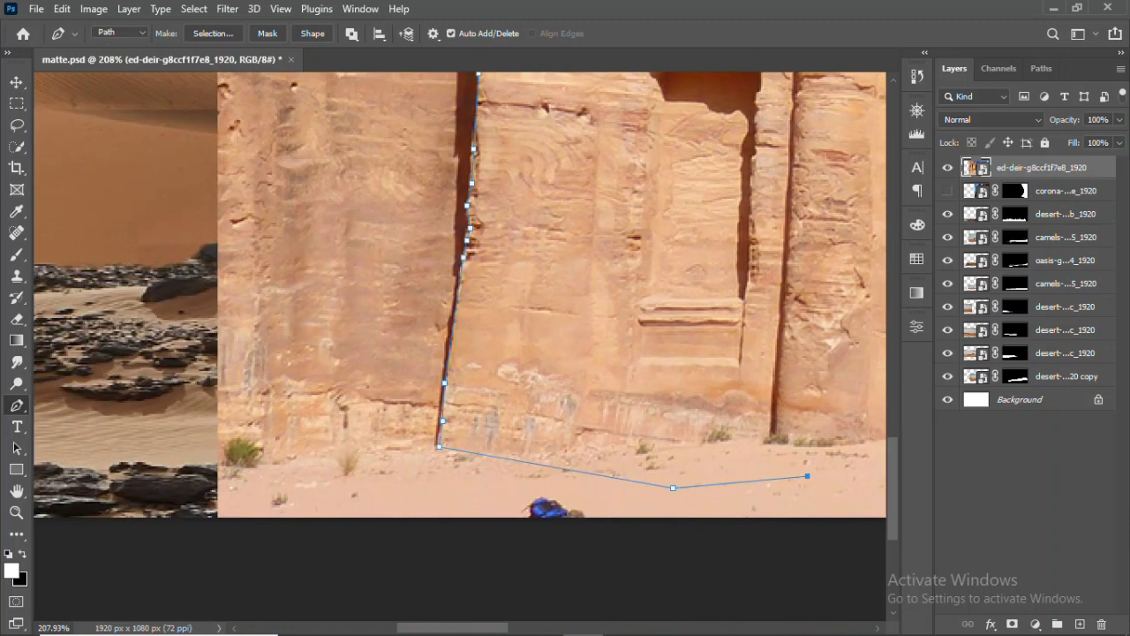
Finish the facade outline, convert it to a selection and mask the ed-deir layer
scroll(459, 291, right, 5)
scroll(459, 291, right, 5)
scroll(459, 292, right, 5)
scroll(459, 291, right, 5)
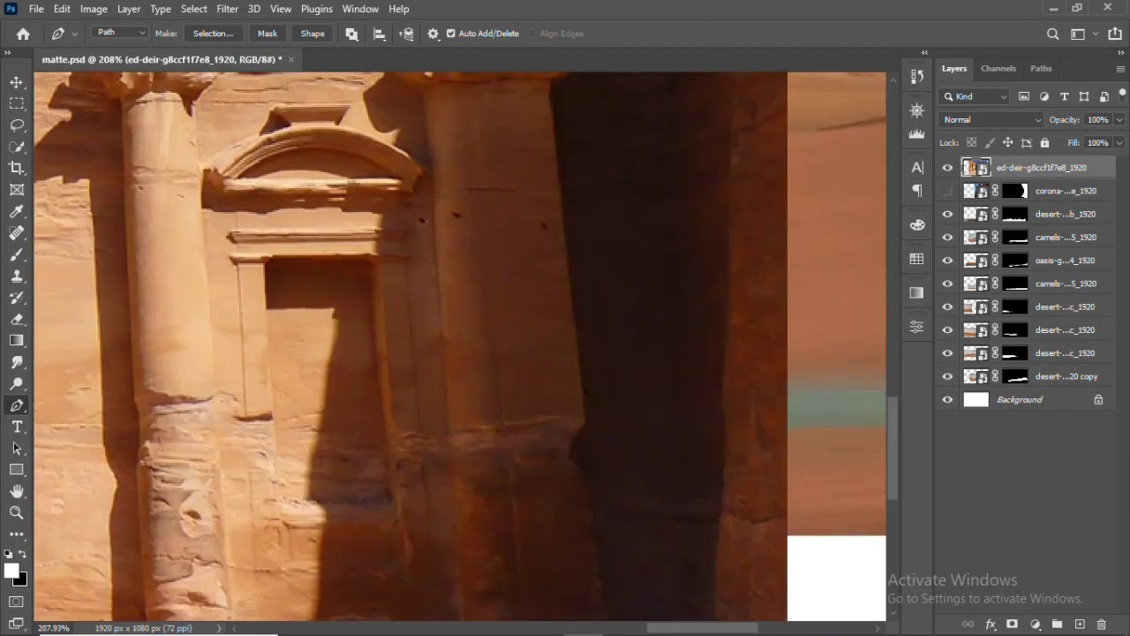
drag(459, 441, 539, 256)
mouse_move(459, 265)
mouse_down()
mouse_move(459, 529)
mouse_move(419, 242)
mouse_up()
scroll(459, 344, up, 10)
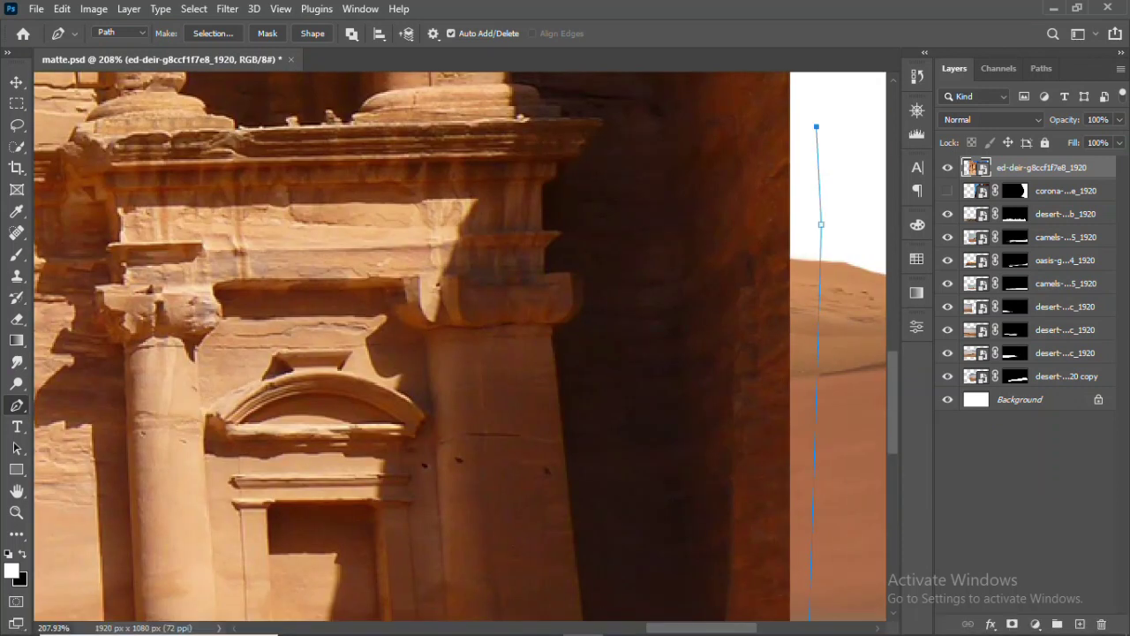
scroll(459, 345, down, 5)
key(ctrl+Return)
key(v)
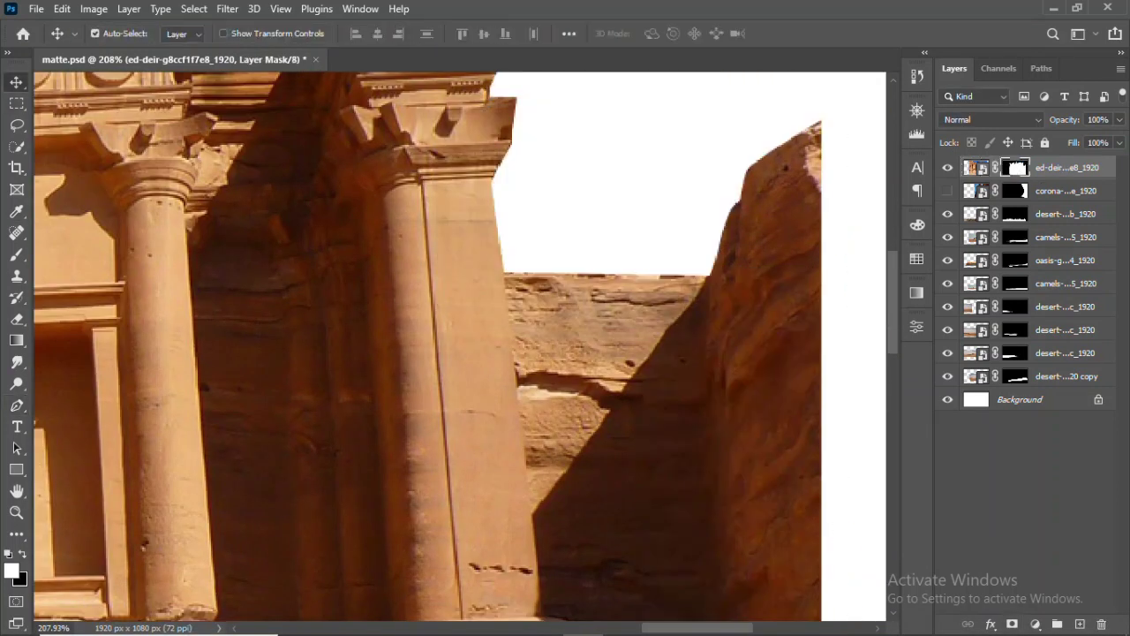
key(ctrl+0)
key(ctrl+t)
Shrink the temple toward the right and try skew and distort adjustments
drag(214, 323, 573, 296)
right_click(656, 282)
click(681, 345)
drag(719, 198, 722, 198)
drag(559, 198, 555, 209)
right_click(678, 282)
click(706, 381)
mouse_move(556, 442)
mouse_down()
mouse_move(606, 430)
mouse_move(671, 212)
mouse_move(671, 411)
mouse_up()
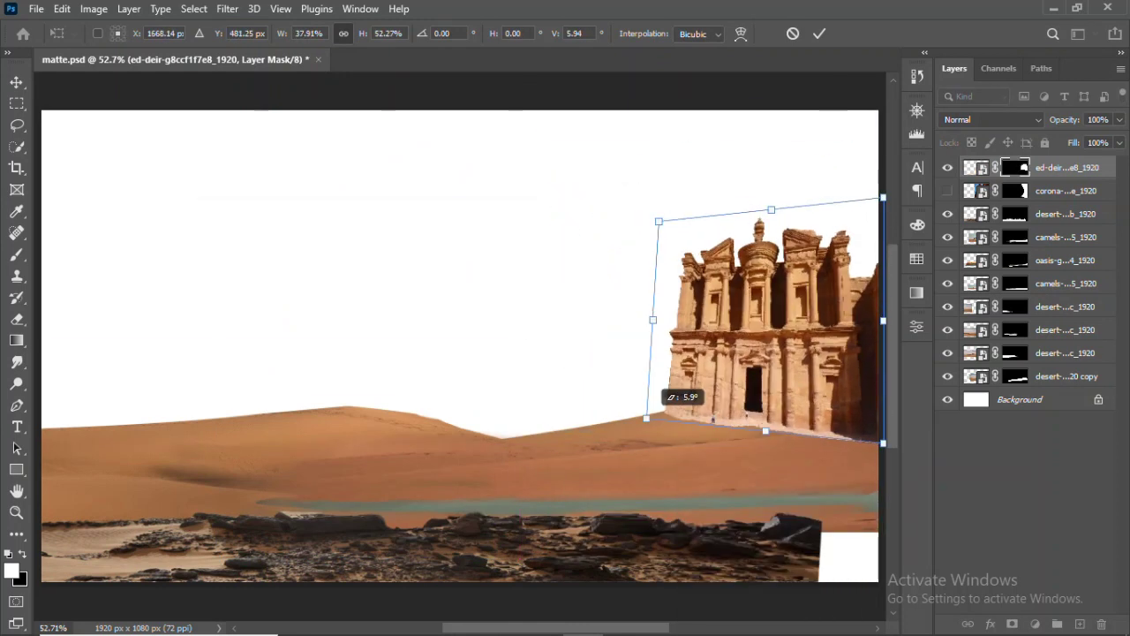
key(ctrl+z)
key(ctrl+z)
key(ctrl+z)
Reshape the temple's corners to angle it onto the right-hand dune
drag(883, 198, 790, 212)
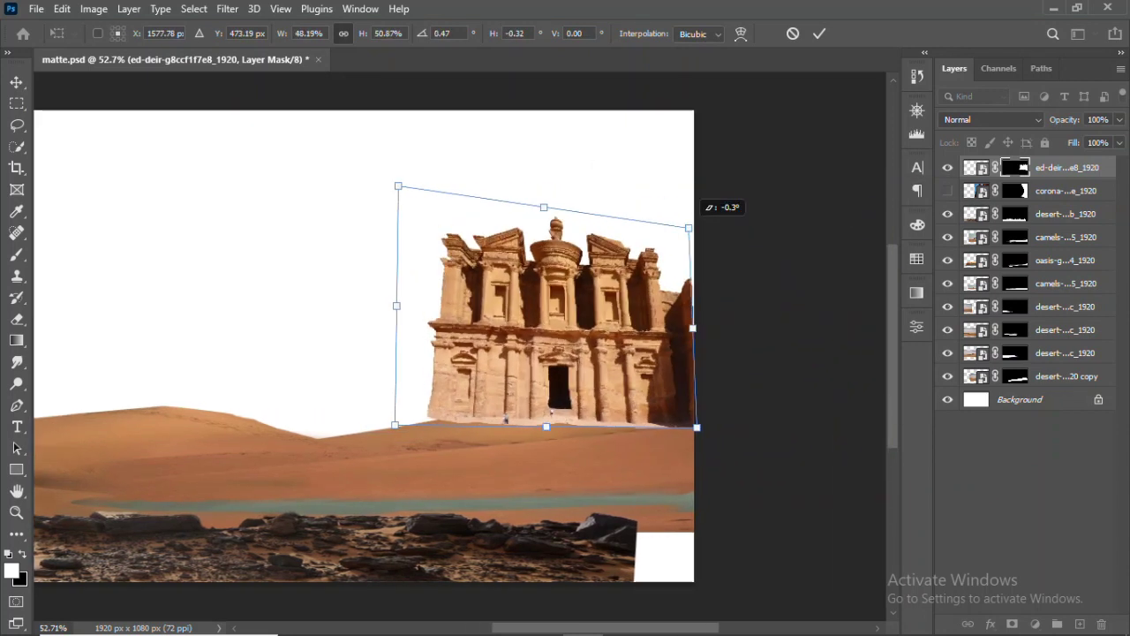
drag(790, 212, 694, 108)
mouse_move(398, 186)
mouse_down()
mouse_move(417, 220)
mouse_move(396, 259)
mouse_up()
drag(394, 426, 404, 433)
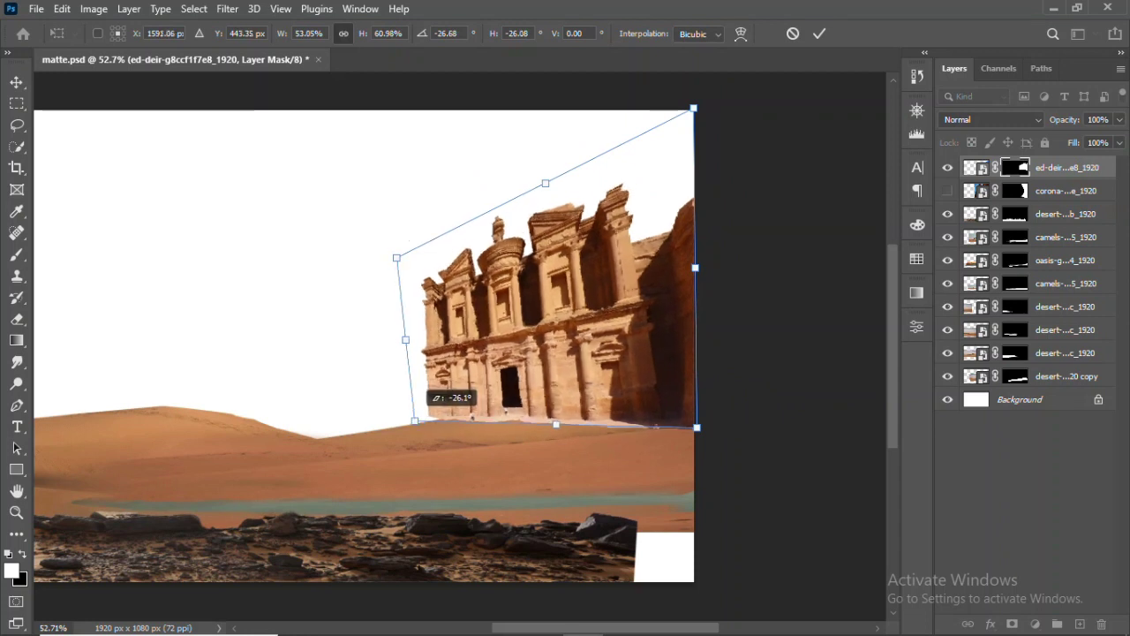
drag(396, 260, 416, 209)
key(Return)
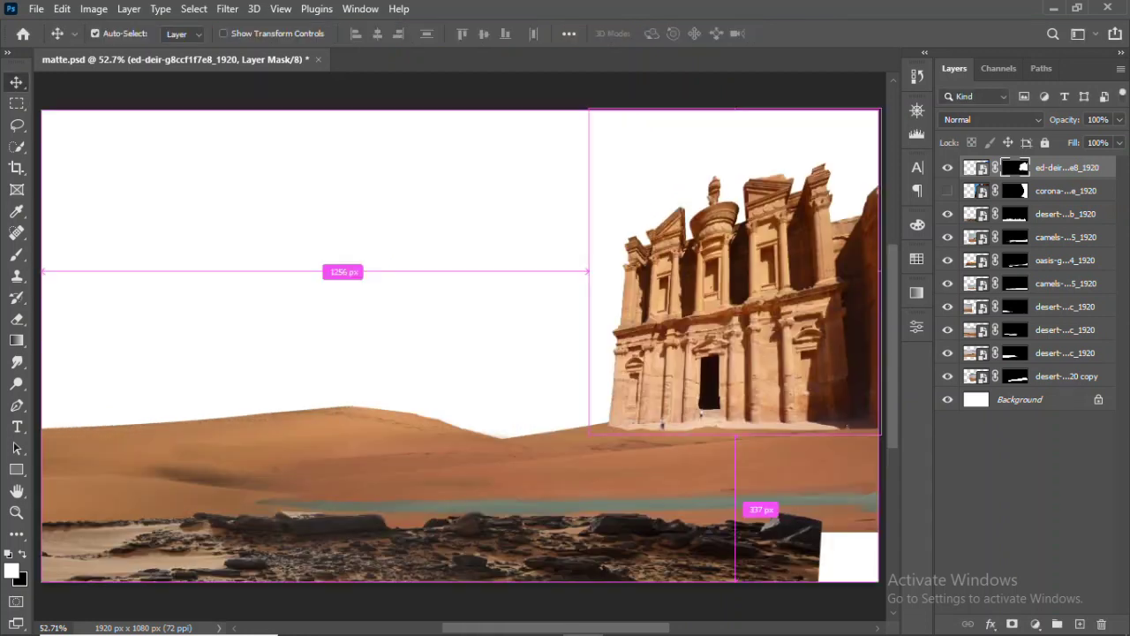
Zoom in, then enlarge the ed-deir temple slightly and move it right and down
key(z)
drag(794, 397, 847, 397)
scroll(459, 344, right, 3)
key(b)
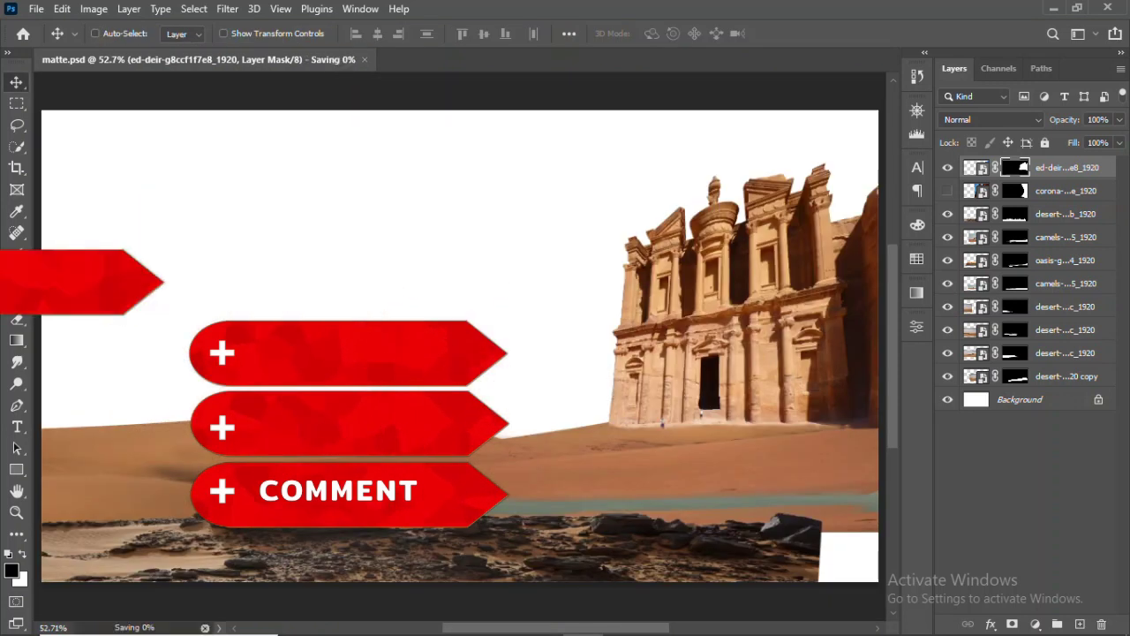
click(1066, 167)
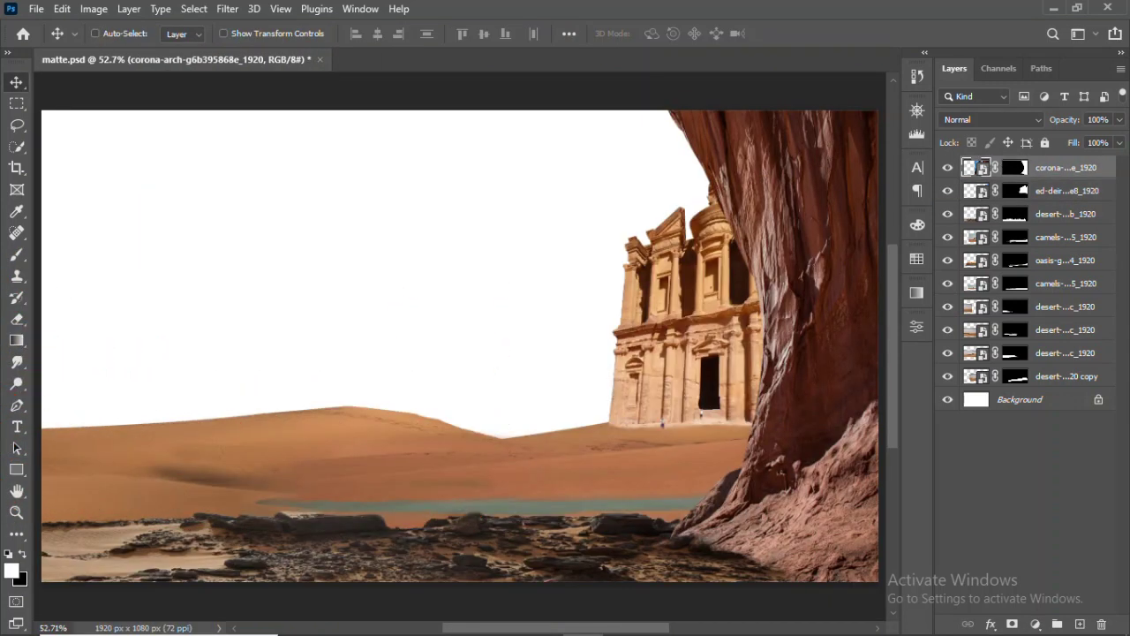
click(1066, 190)
key(ctrl+t)
drag(587, 429, 550, 441)
mouse_move(662, 270)
mouse_down()
mouse_move(667, 254)
mouse_move(693, 287)
mouse_up()
key(Return)
Place the landscape-g38f1e5b63_1920 rock-spire photo into the composition
key(alt+Tab)
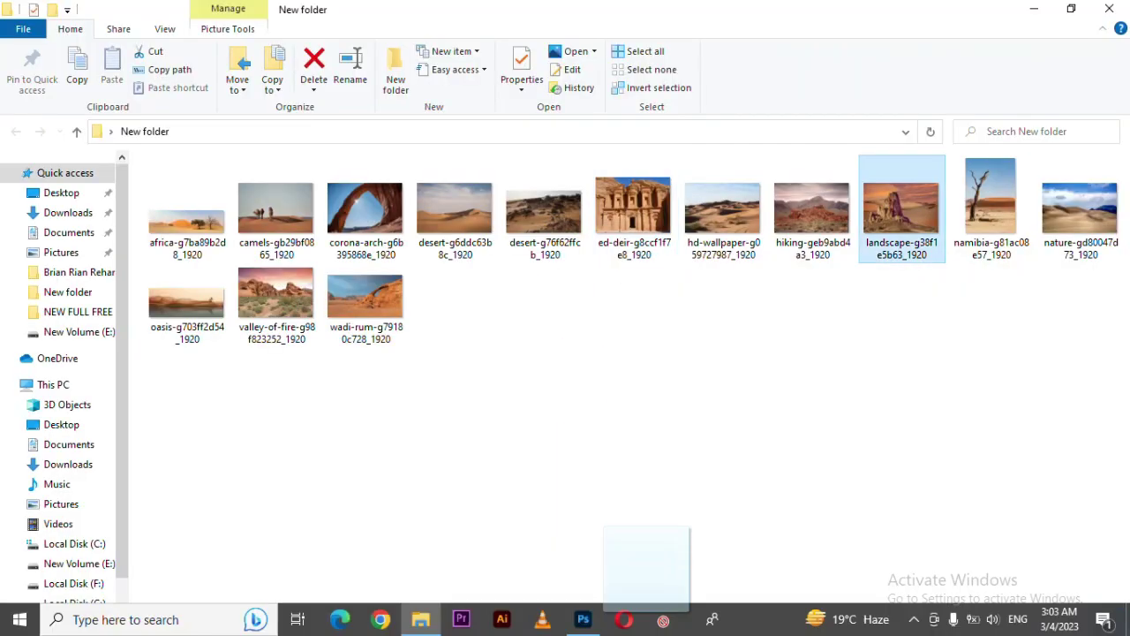
drag(903, 202, 389, 293)
key(Return)
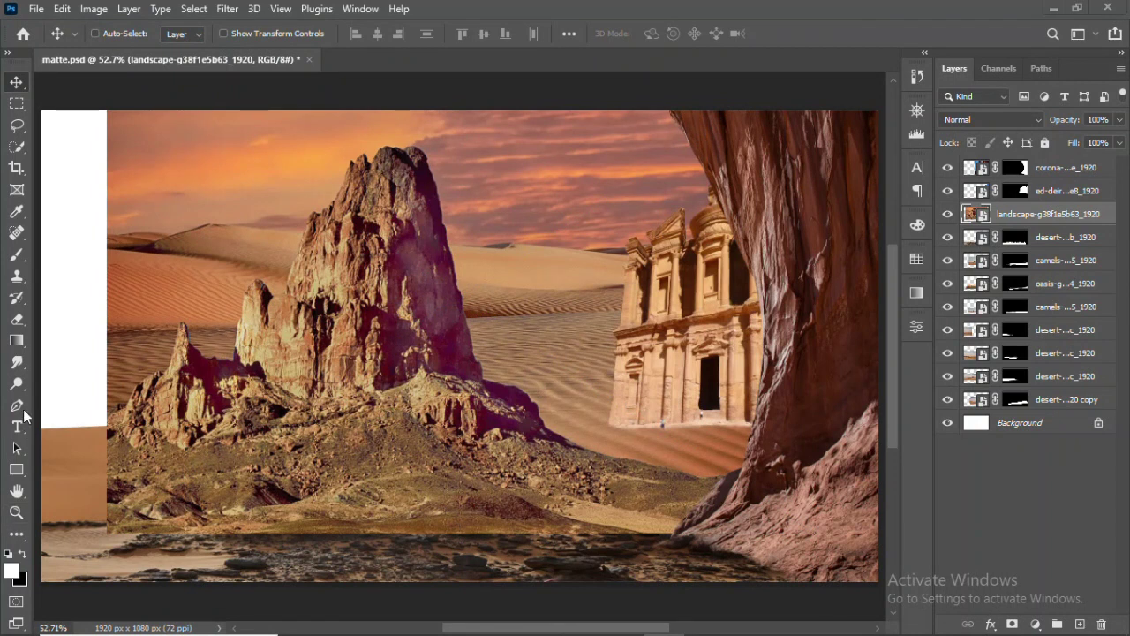
Add a layer mask to the landscape rock-spire layer
click(17, 407)
right_click(300, 280)
key(Escape)
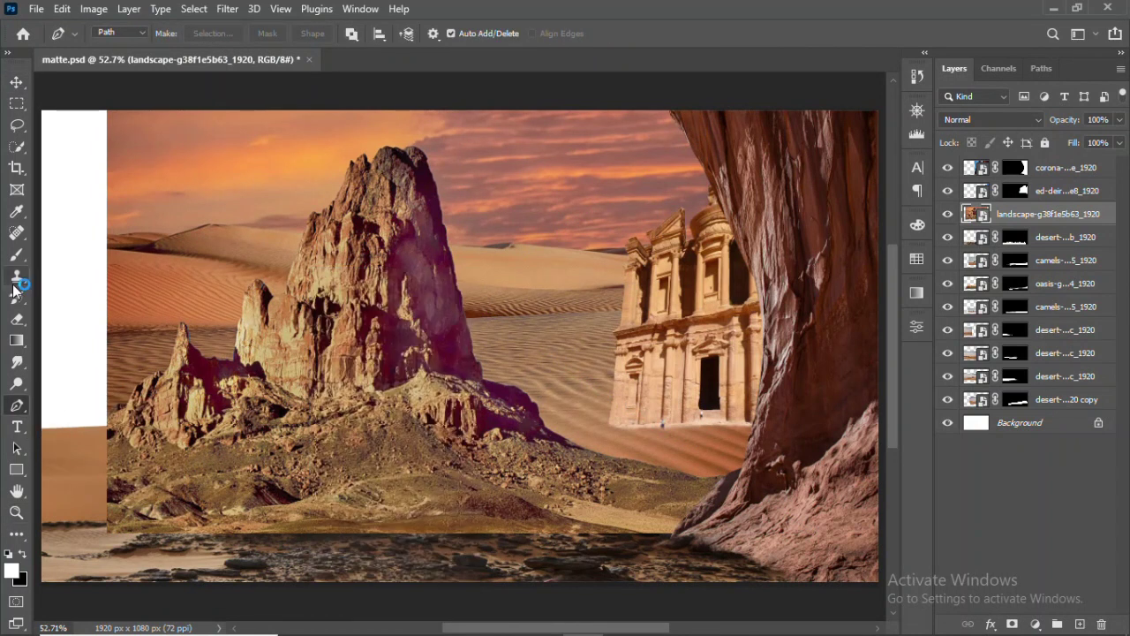
click(17, 254)
scroll(295, 216, up, 8)
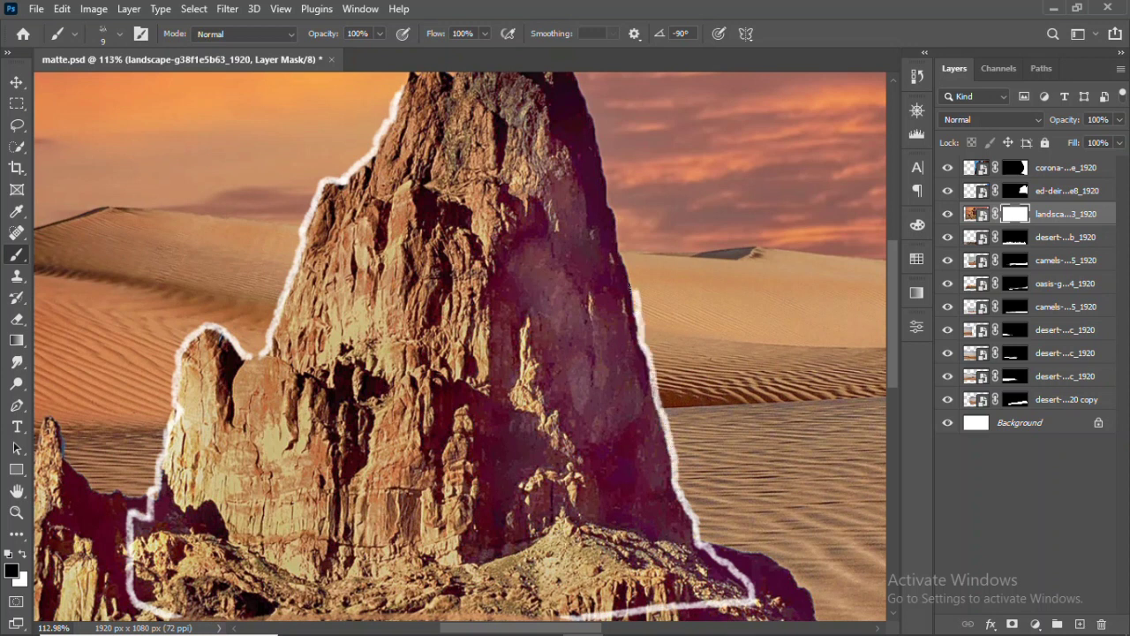
scroll(436, 215, up, 3)
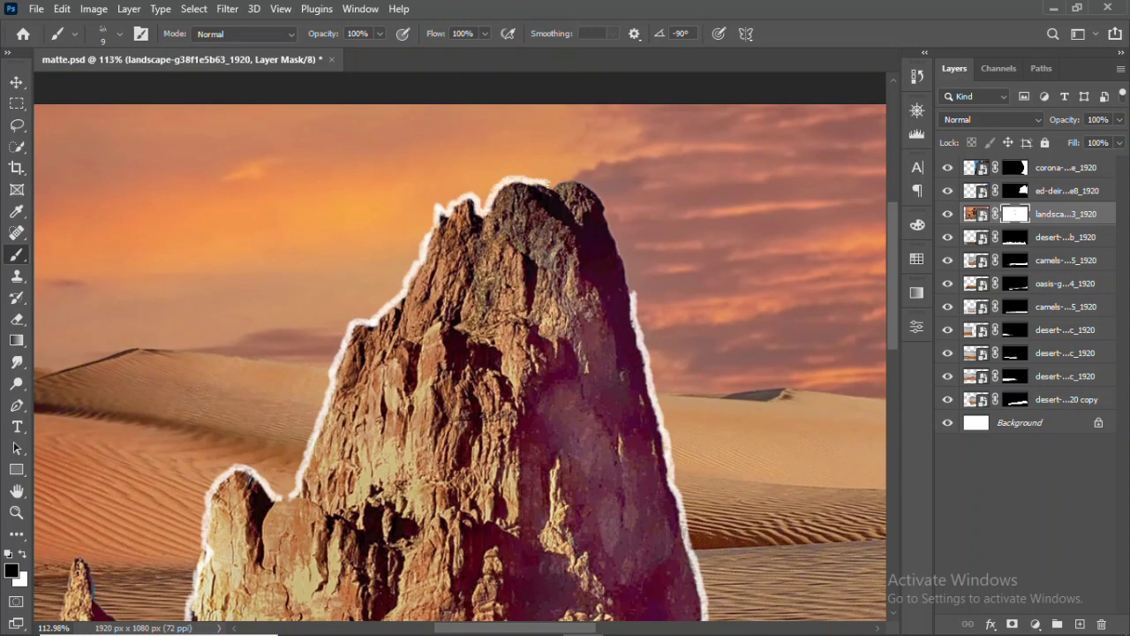
Paint the mask along the spire's edges and base, hiding the surrounding landscape
drag(643, 281, 647, 336)
key(bracketleft)
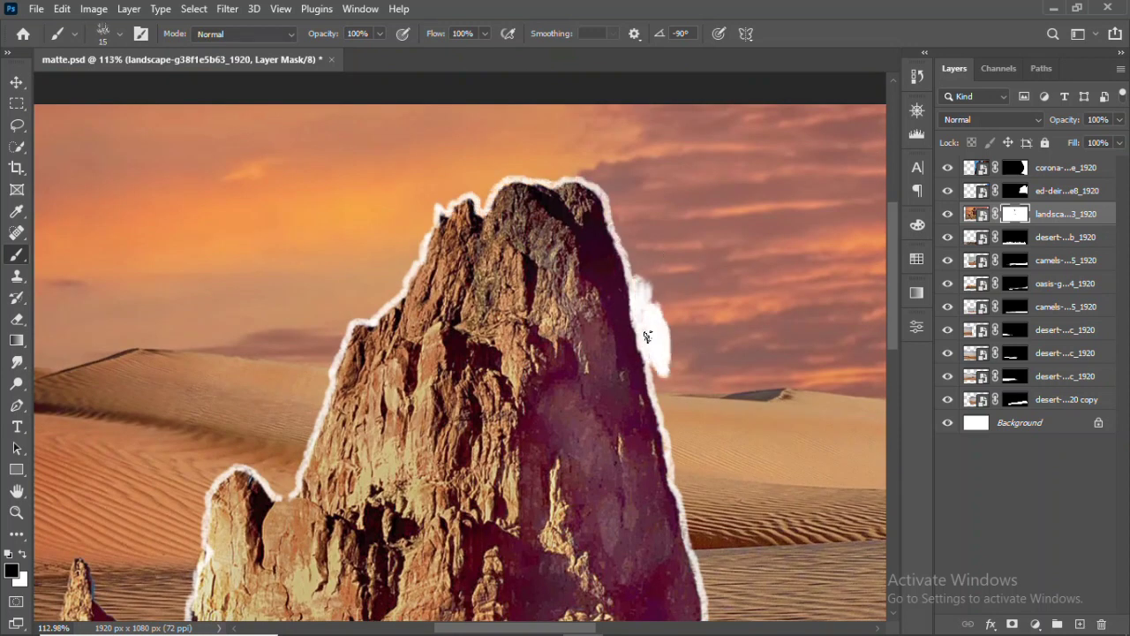
drag(671, 442, 601, 183)
right_click(606, 185)
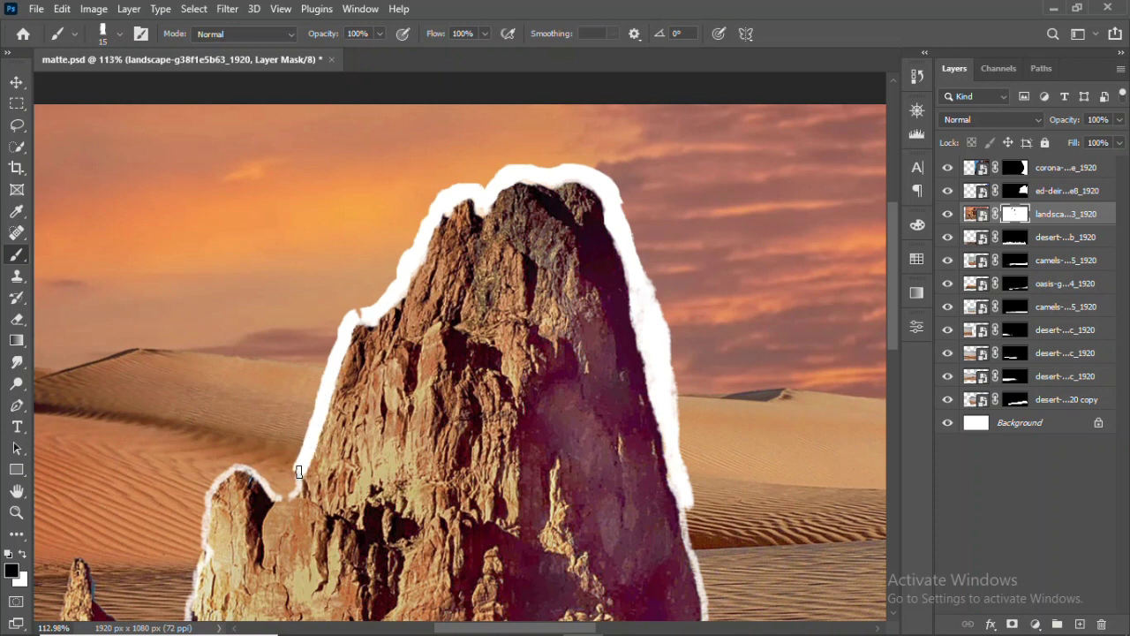
drag(196, 551, 189, 613)
scroll(189, 530, down, 3)
drag(172, 476, 803, 543)
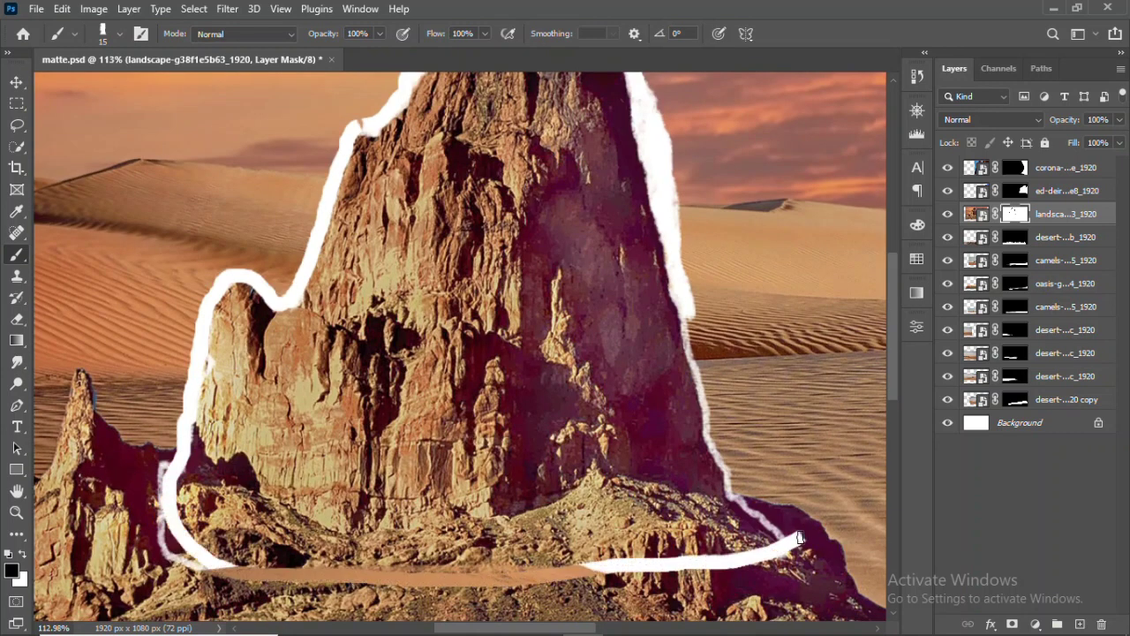
scroll(486, 442, down, 5)
key(bracketleft)
key(bracketleft)
key(bracketleft)
mouse_move(565, 124)
mouse_down()
mouse_move(115, 495)
mouse_move(133, 220)
mouse_move(459, 141)
mouse_move(477, 291)
mouse_up()
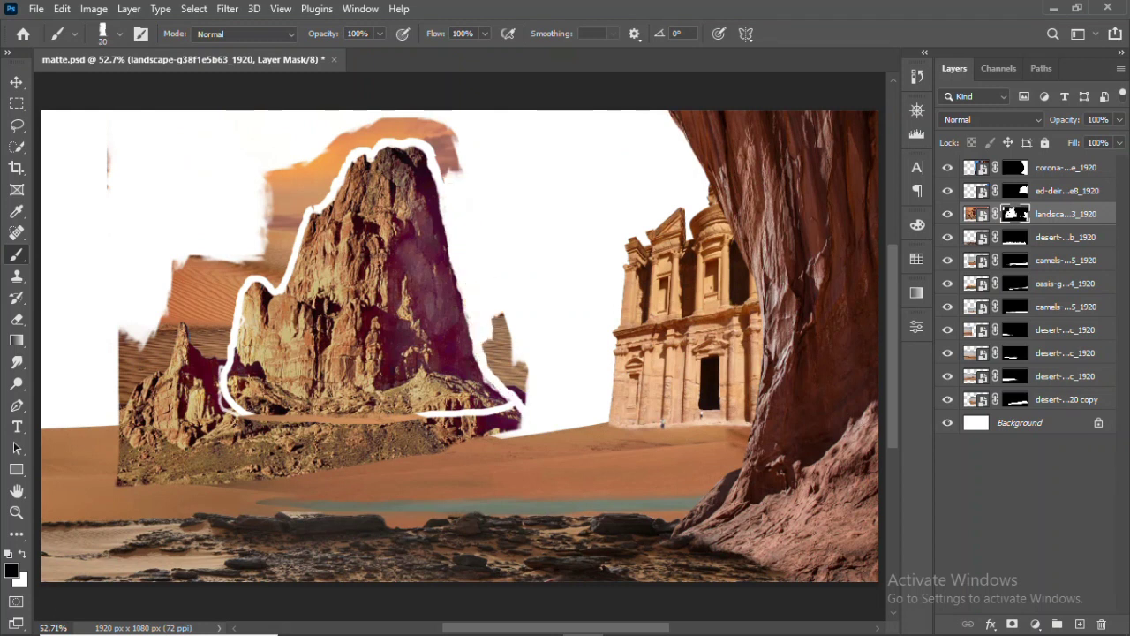
Paint out the leftover base, left rock and sky patches around the spire
drag(521, 362, 221, 459)
drag(124, 481, 212, 344)
drag(230, 428, 508, 414)
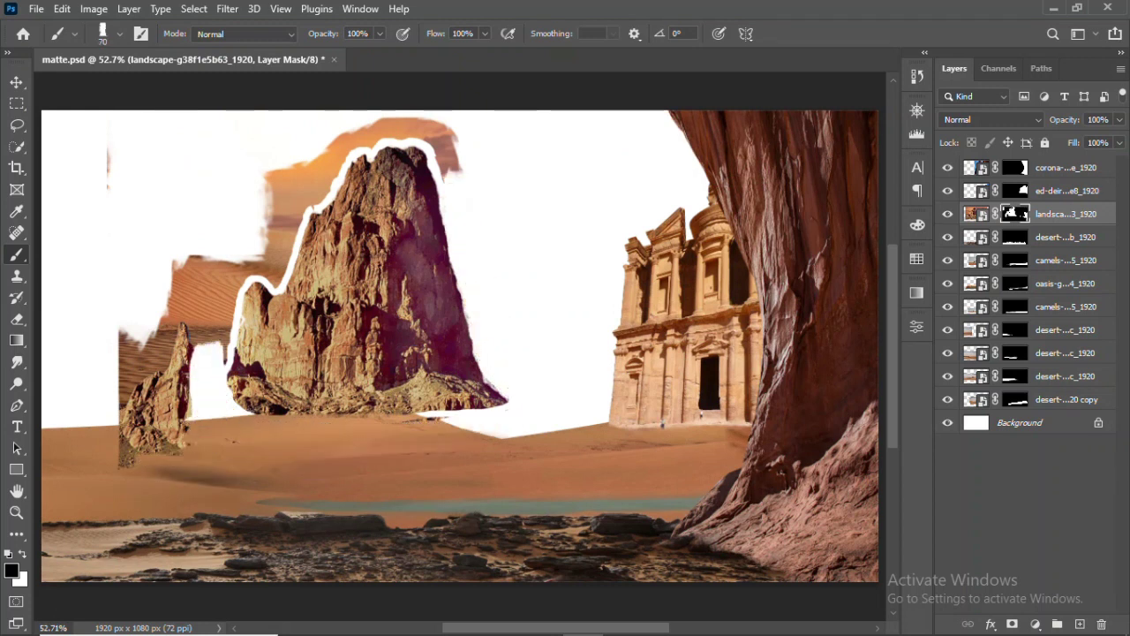
drag(212, 282, 124, 468)
drag(128, 388, 221, 335)
key(bracketleft)
key(bracketleft)
drag(172, 265, 234, 305)
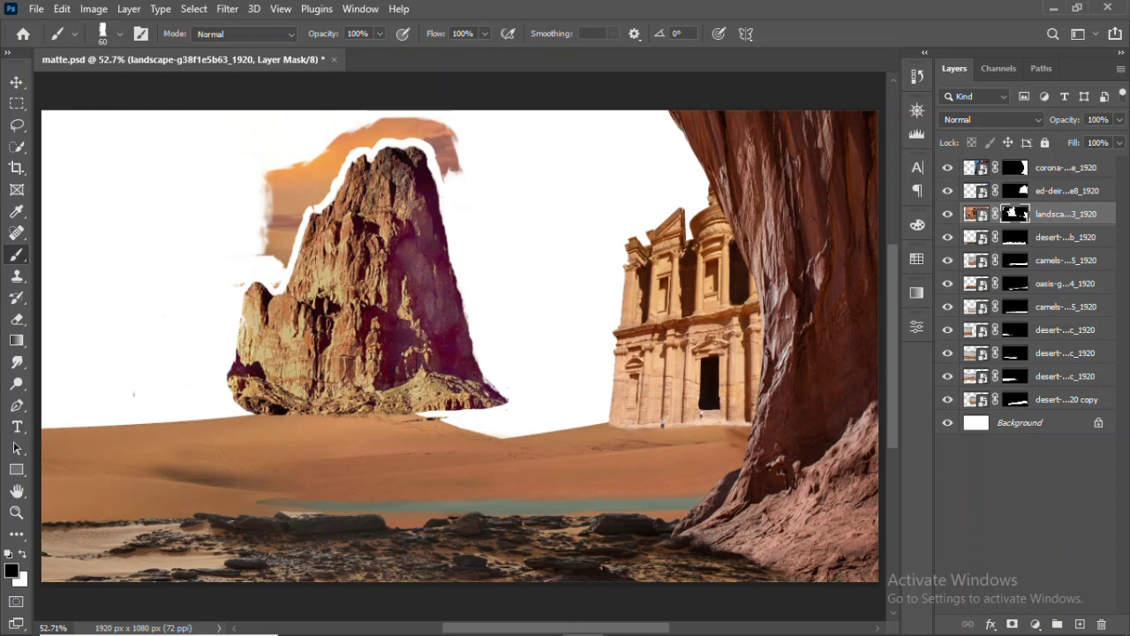
key(bracketright)
key(bracketright)
drag(296, 225, 269, 172)
drag(333, 139, 446, 163)
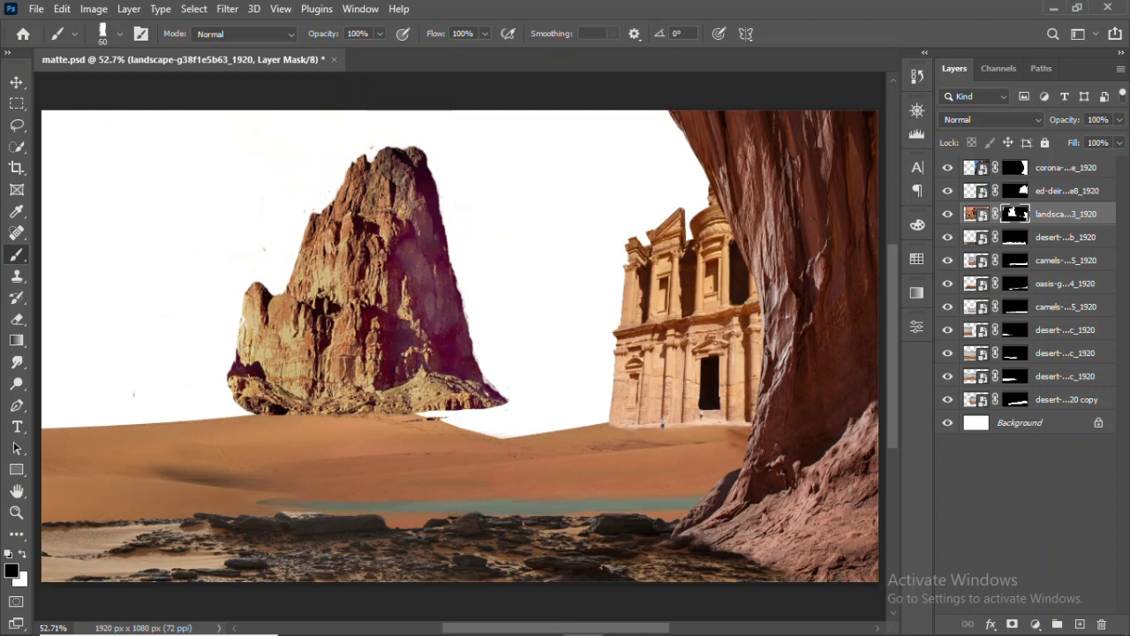
Send the rock layer to the bottom and enlarge it, settling it behind the dunes
drag(362, 291, 327, 406)
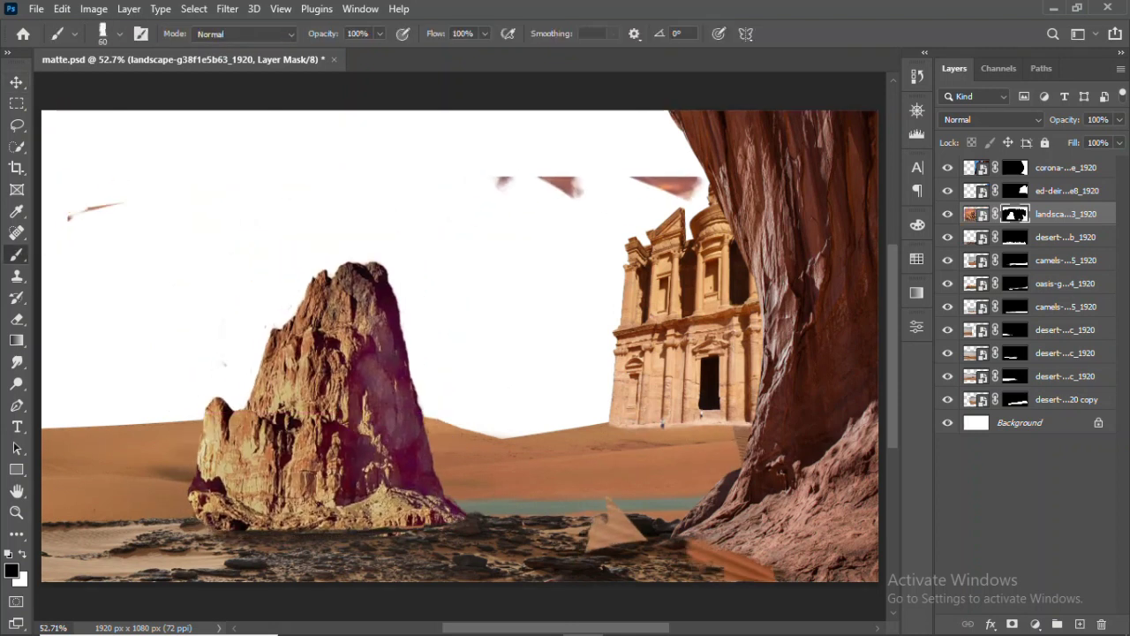
key(v)
key(ctrl+shift+bracketleft)
drag(353, 371, 371, 290)
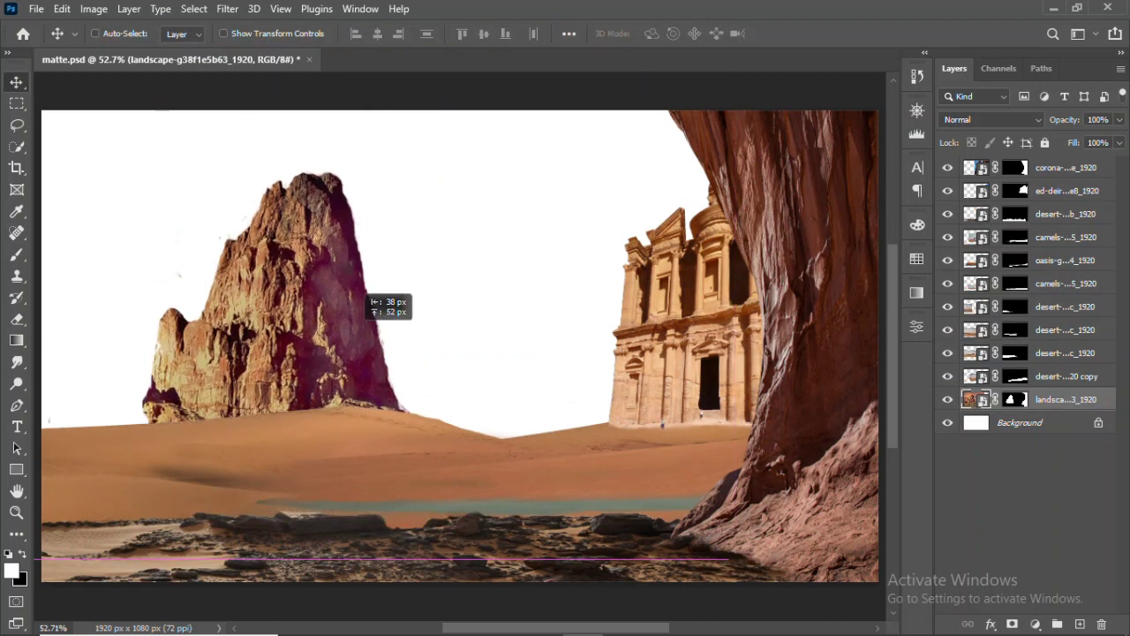
key(ctrl+t)
drag(786, 565, 760, 427)
key(Return)
mouse_move(366, 323)
mouse_down()
mouse_move(393, 247)
mouse_move(388, 264)
mouse_move(123, 357)
mouse_move(133, 367)
mouse_up()
Duplicate the rock and stretch the copy taller into a second spire
key(ctrl+j)
key(ctrl+t)
drag(379, 226, 226, 64)
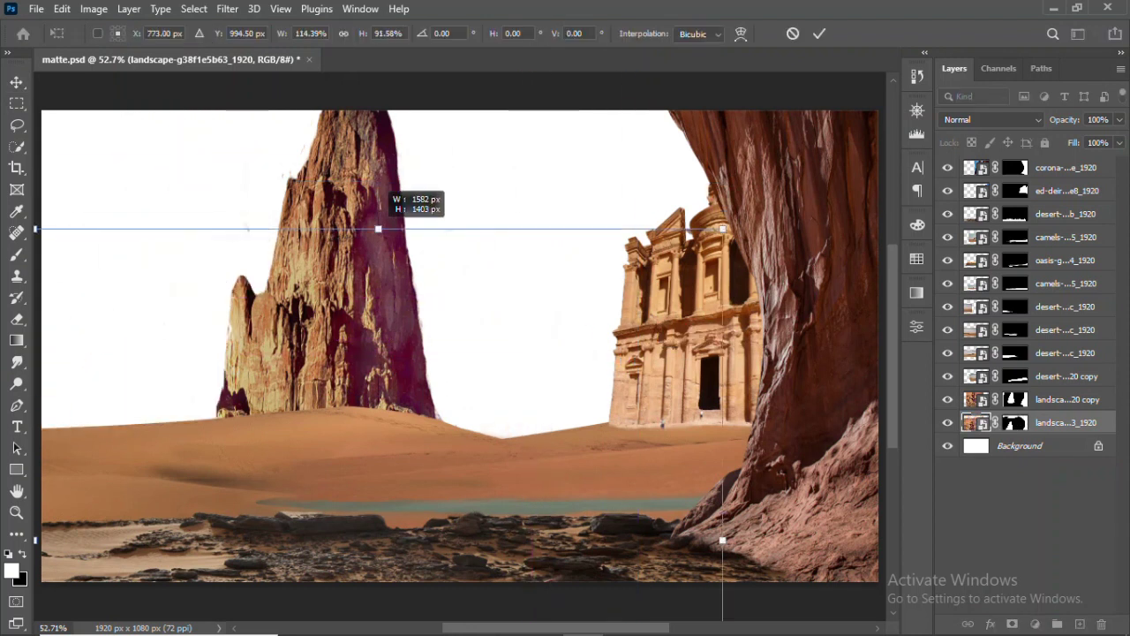
key(Return)
key(b)
drag(570, 371, 578, 424)
Place the camels photo, widen it to fit the canvas, and position it along the bottom
key(v)
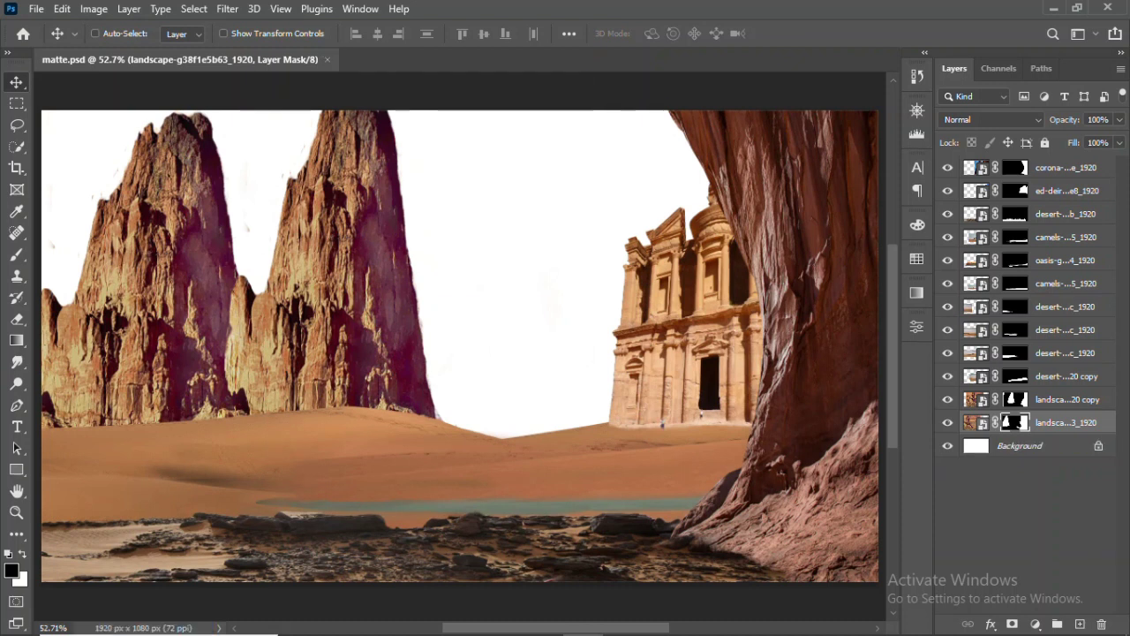
key(alt+Tab)
drag(277, 214, 542, 365)
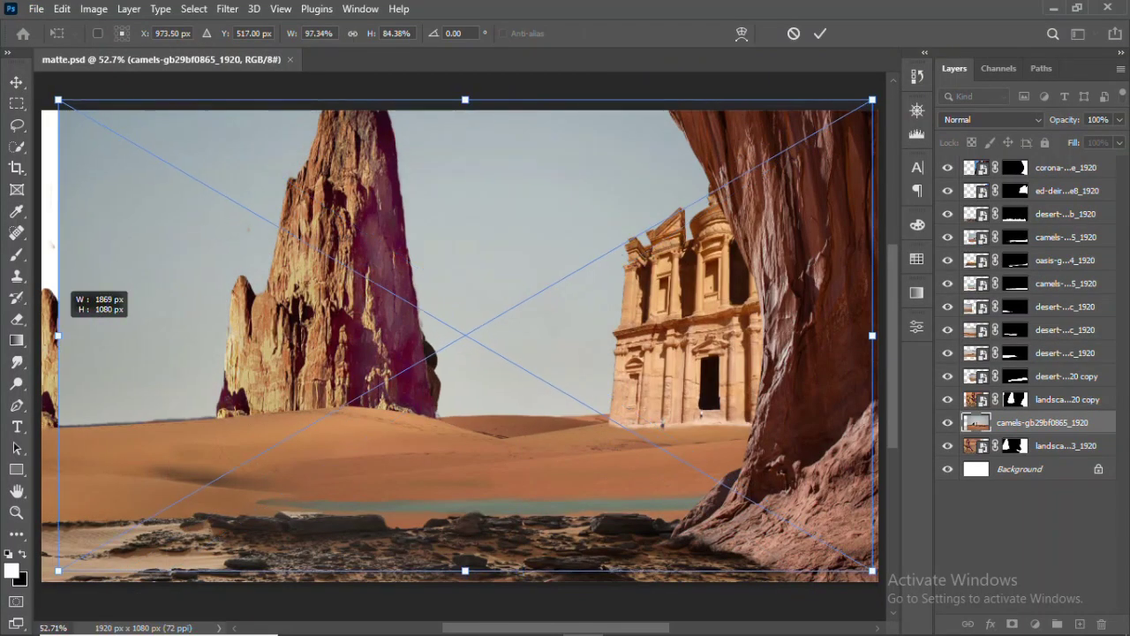
drag(57, 336, 41, 336)
drag(433, 220, 438, 209)
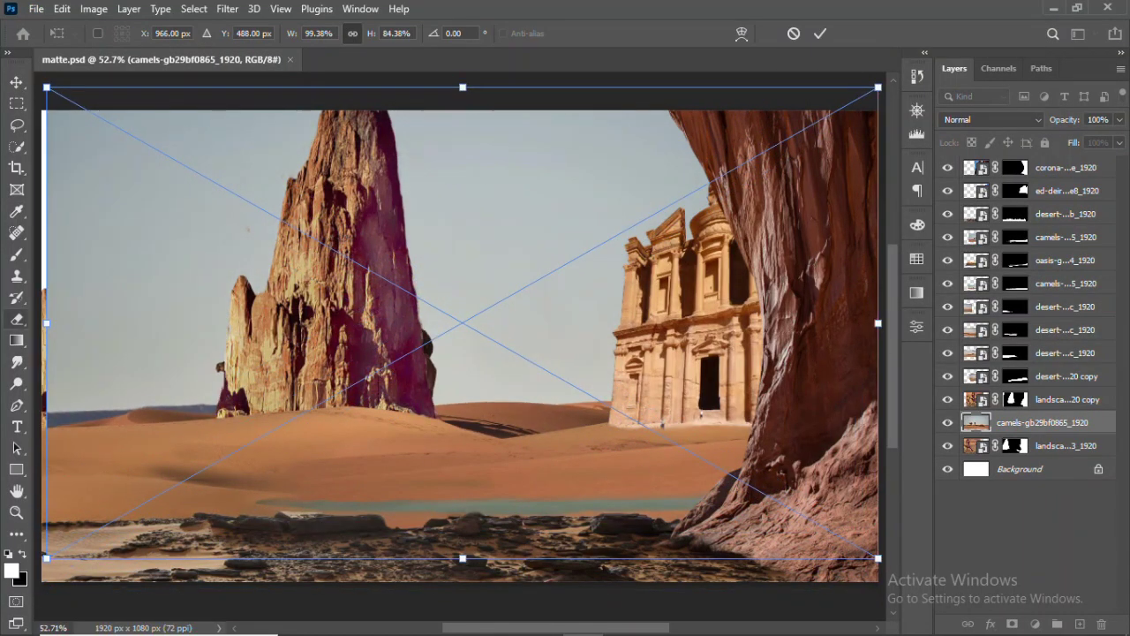
key(Return)
drag(947, 167, 947, 399)
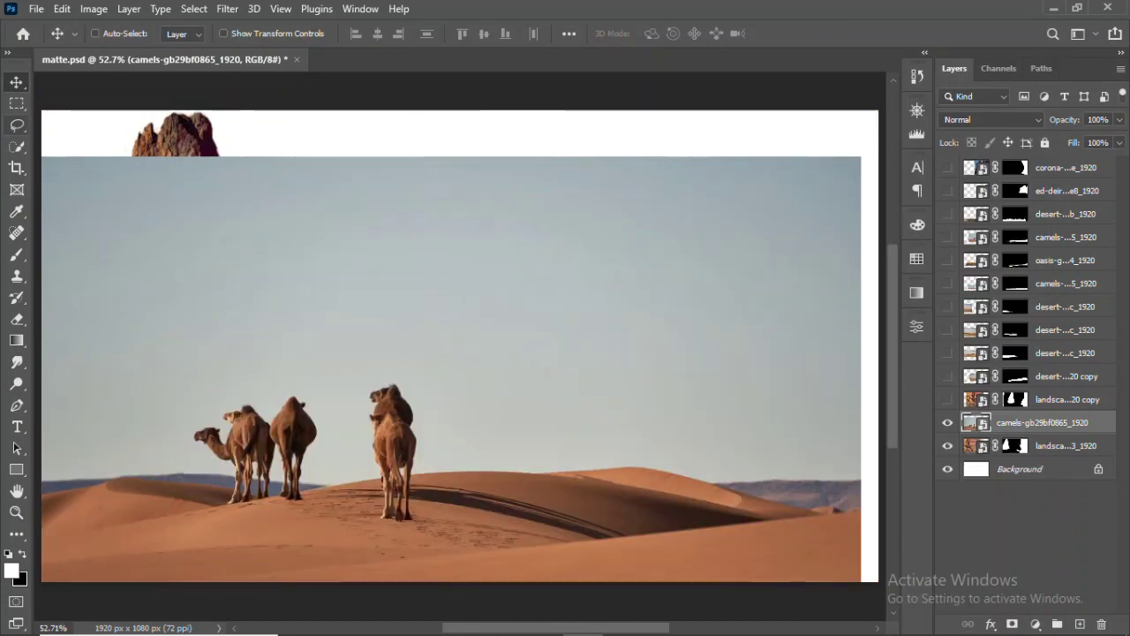
Content-Aware Scale the camels sky up to the canvas top and move the layer below landscape_3
key(m)
drag(865, 135, 43, 297)
click(62, 8)
click(102, 297)
click(974, 610)
click(62, 8)
click(141, 326)
drag(451, 156, 452, 110)
click(819, 33)
drag(947, 167, 947, 399)
drag(1042, 422, 1041, 455)
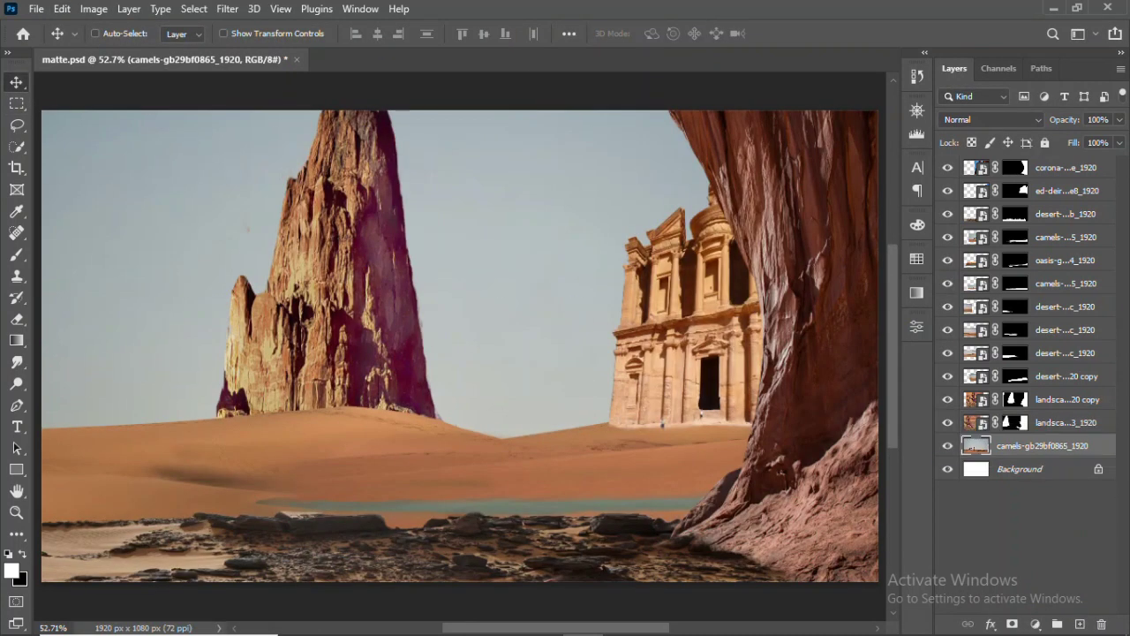
On a new layer, lasso a ridge shape behind the temple and fill it with colour 2e0b1d
key(ctrl+shift+alt+n)
key(l)
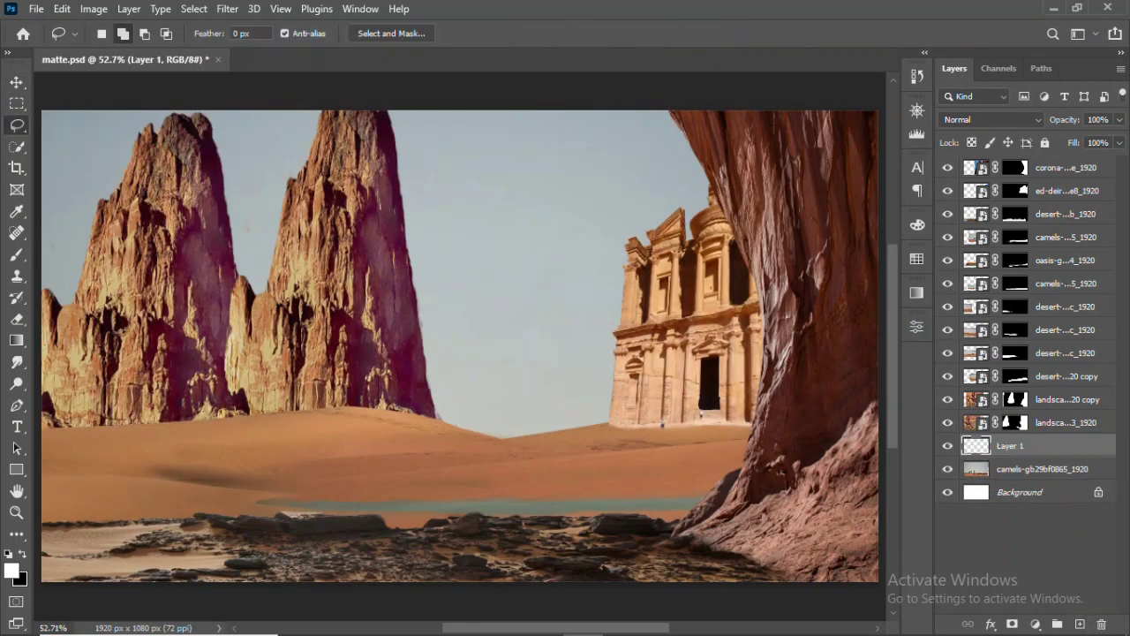
drag(869, 349, 475, 326)
key(i)
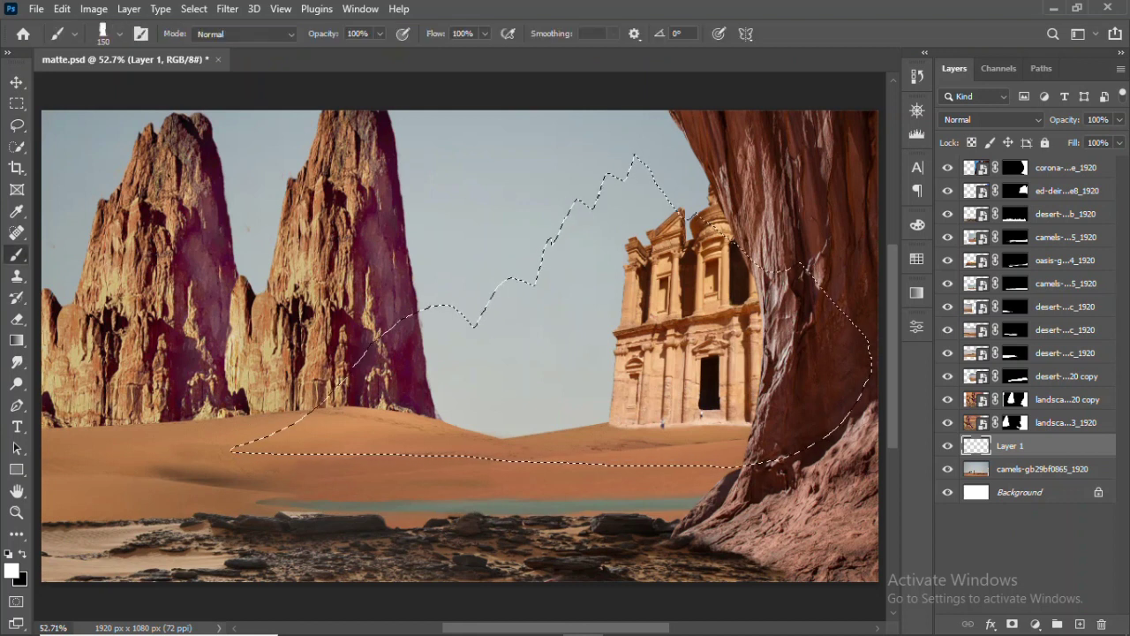
click(12, 569)
text(2e0b1d)
key(Return)
key(b)
mouse_move(618, 194)
mouse_down()
mouse_move(494, 291)
mouse_move(547, 371)
mouse_move(476, 371)
mouse_move(583, 415)
mouse_up()
Repaint the mountain shape with browns and sand tones sampled from the scene
alt+click(380, 423)
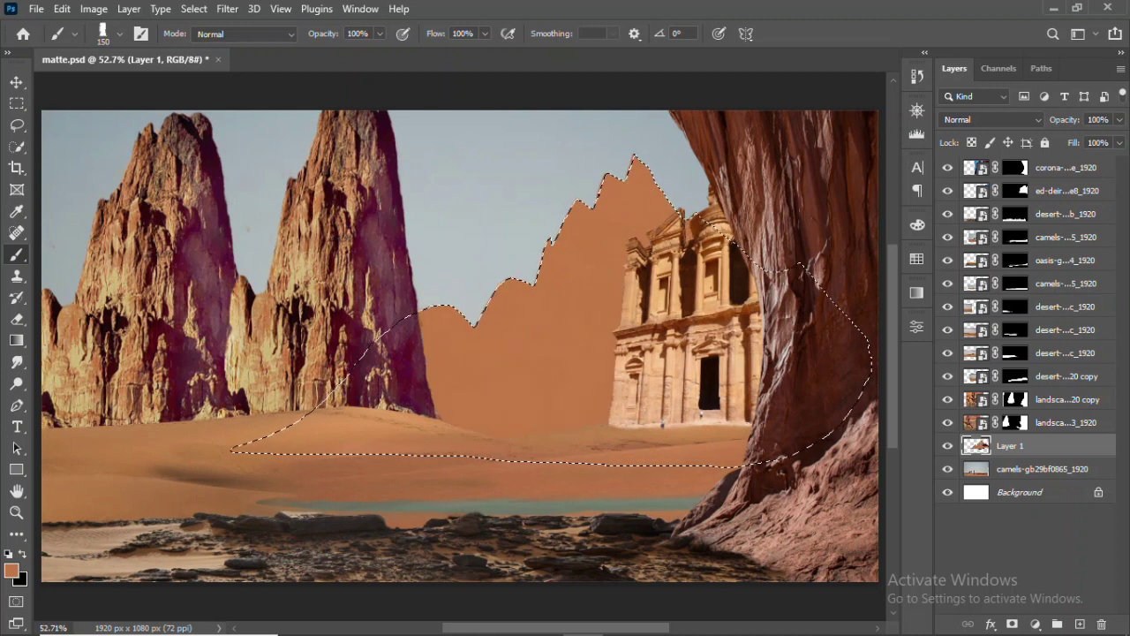
alt+click(795, 221)
mouse_move(609, 194)
mouse_down()
mouse_move(503, 362)
mouse_move(494, 353)
mouse_up()
drag(441, 380, 609, 424)
alt+click(353, 397)
mouse_move(618, 185)
mouse_down()
mouse_move(459, 353)
mouse_move(609, 424)
mouse_up()
click(11, 569)
key(Return)
At 3% brush flow, shade the mountain with darker browns and light tan highlights
drag(484, 33, 408, 53)
drag(636, 176, 521, 353)
drag(618, 264, 441, 415)
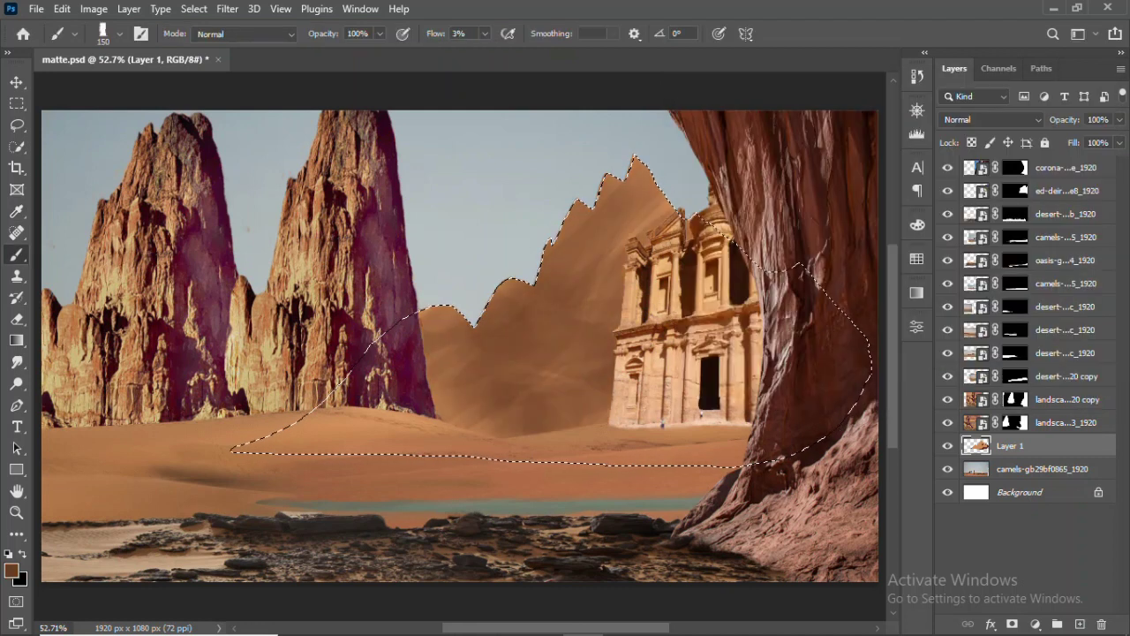
drag(636, 167, 441, 370)
drag(601, 424, 442, 371)
drag(636, 203, 565, 300)
drag(618, 168, 441, 318)
alt+click(530, 424)
key([)
key([)
key([)
mouse_move(618, 203)
mouse_down()
mouse_move(495, 309)
mouse_move(423, 317)
mouse_move(529, 336)
mouse_up()
drag(617, 282, 432, 388)
alt+click(522, 371)
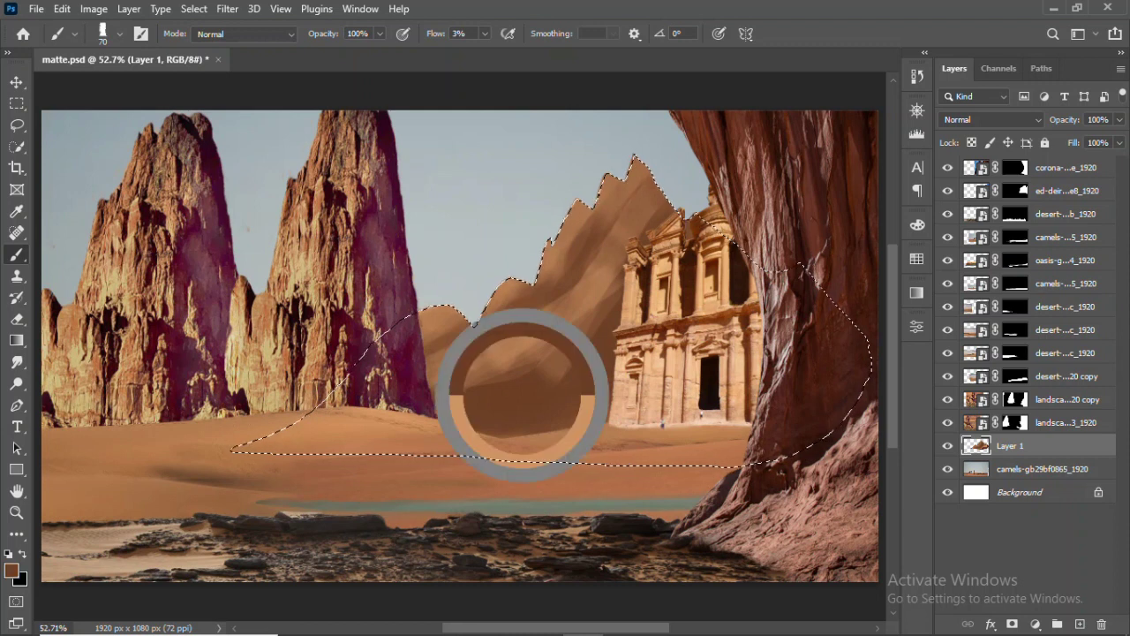
drag(618, 256, 441, 459)
Shift the mountain up and right, deselect, set layer opacity to 85%, and save
key(v)
drag(548, 274, 600, 260)
key(ctrl+d)
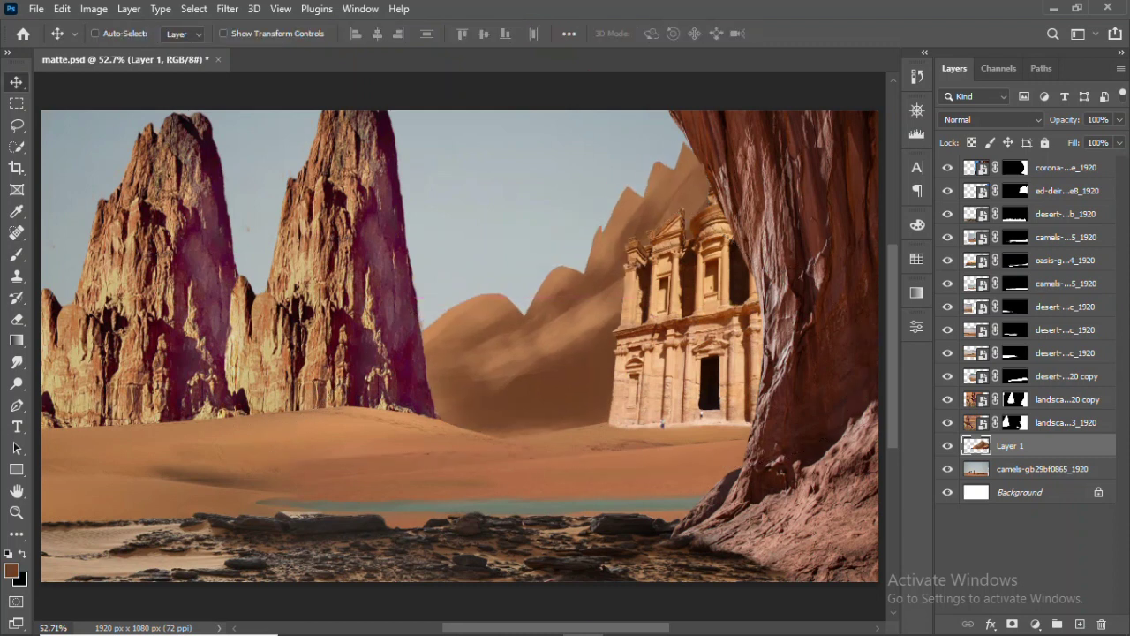
click(1118, 119)
drag(1117, 138, 1105, 139)
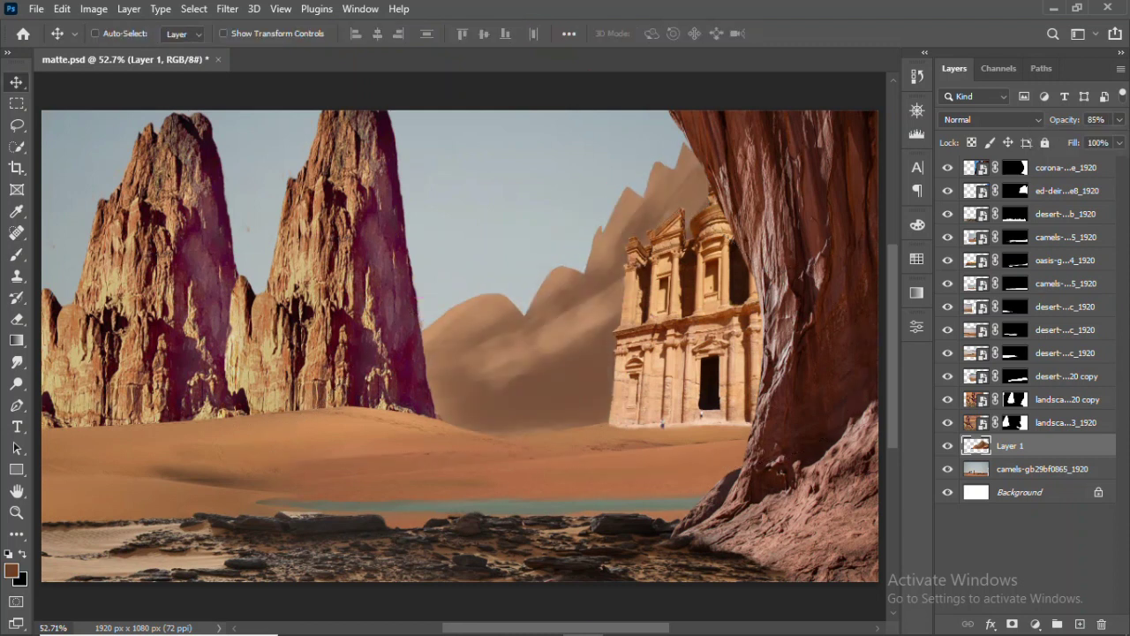
key(ctrl+s)
Bring in the hiking photo, move its layer near the top, and select its red rocks
key(alt+Tab)
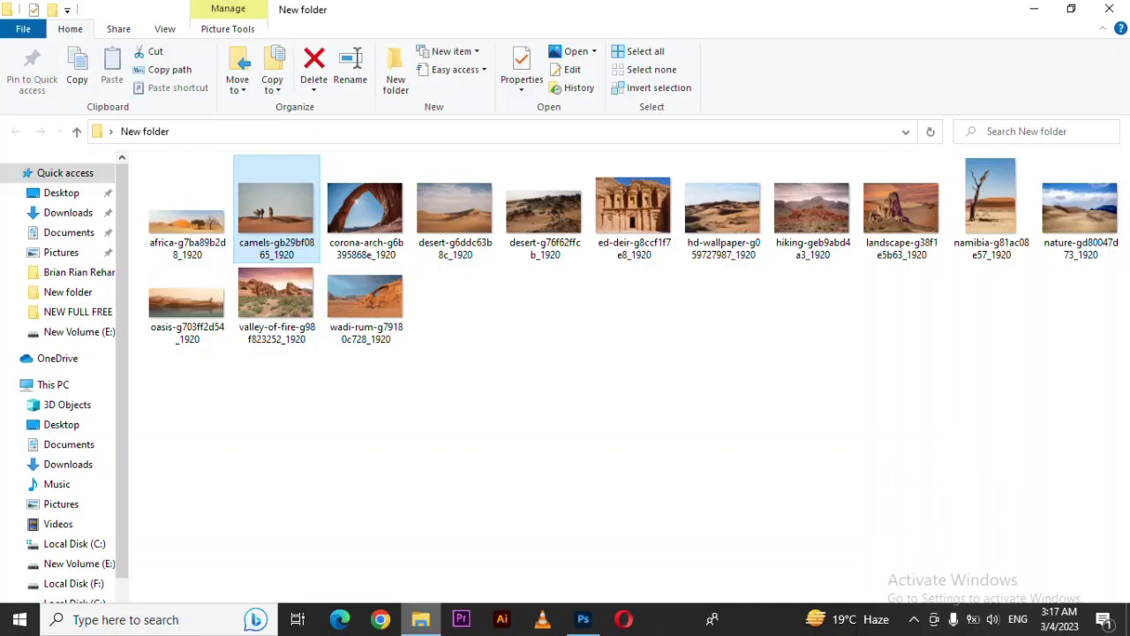
drag(812, 202, 441, 353)
mouse_move(1041, 445)
mouse_down()
mouse_move(971, 373)
mouse_move(1041, 214)
mouse_up()
key(w)
mouse_move(247, 354)
mouse_down()
mouse_move(353, 327)
mouse_move(494, 336)
mouse_move(614, 371)
mouse_up()
Mask the hiking photo to its red rocks and scale them into place at the temple's base
click(1012, 624)
key(v)
drag(406, 345, 264, 406)
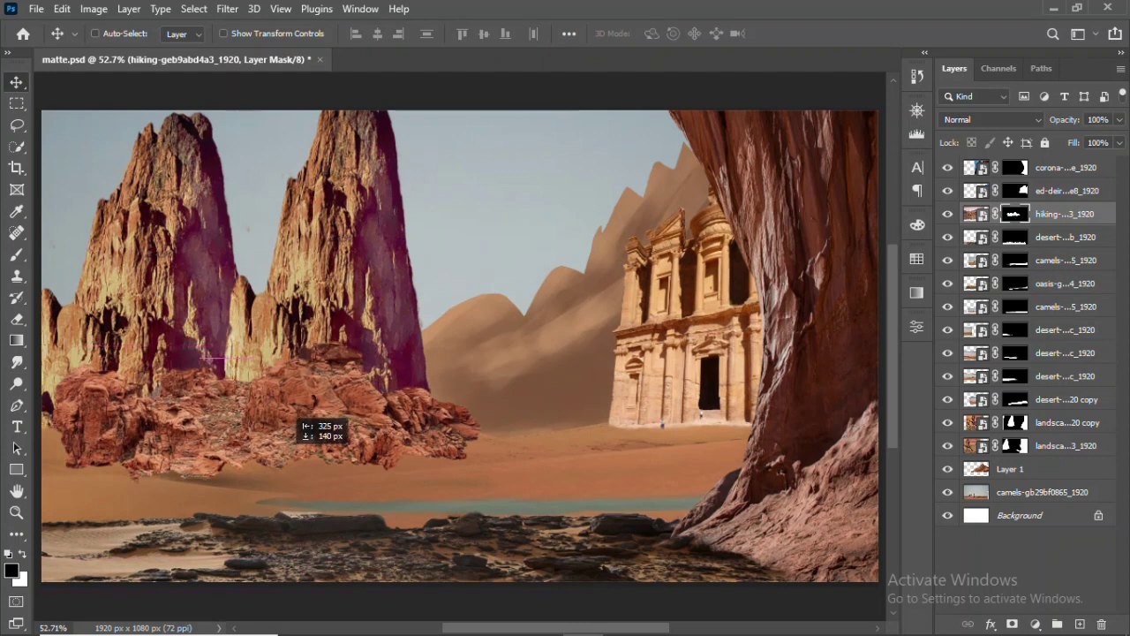
key(ctrl+t)
drag(477, 481, 264, 591)
drag(710, 332, 710, 382)
key(ctrl+bracketleft)
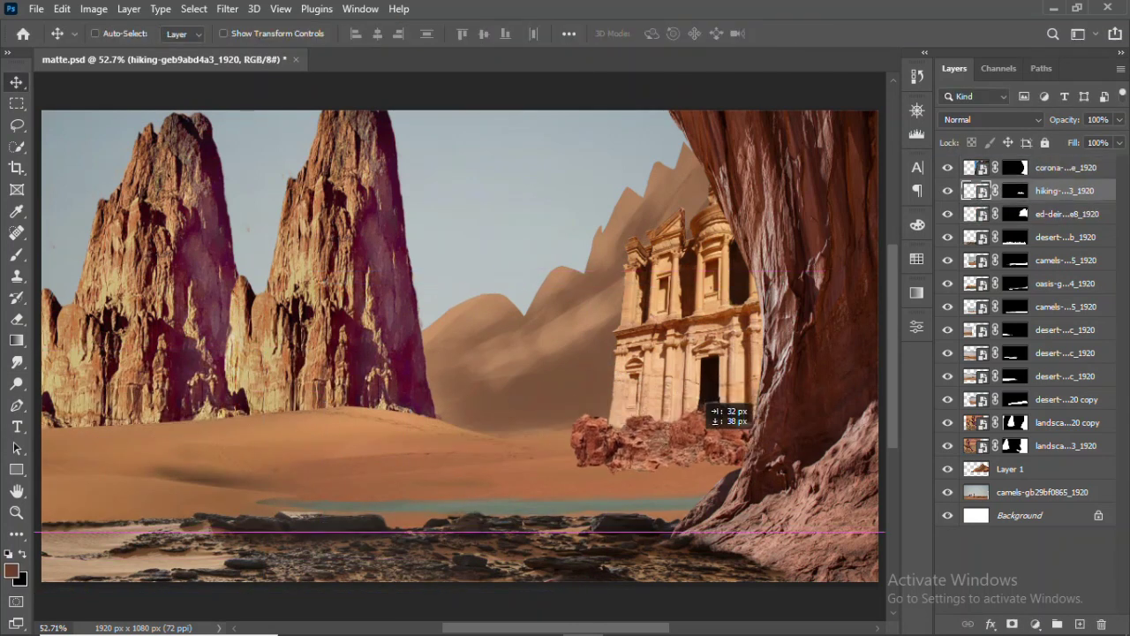
key(ctrl+t)
drag(685, 328, 697, 311)
key(Return)
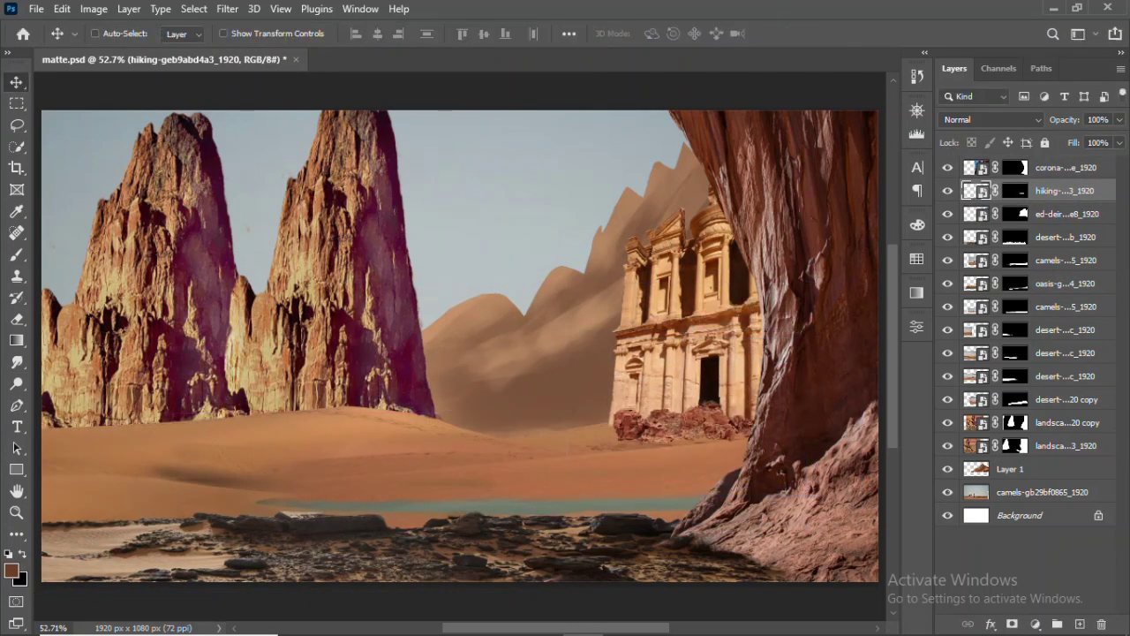
Duplicate the rocks layer and shrink the copy into a small patch in the middle dunes
scroll(727, 426, up, 5)
click(1041, 492)
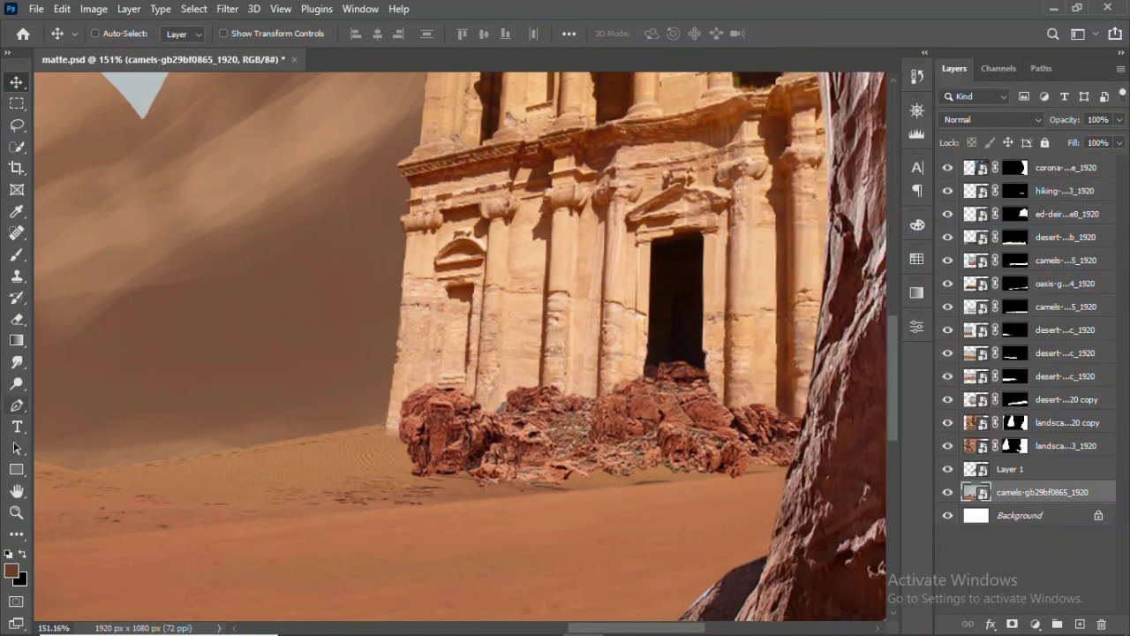
key(b)
click(1015, 190)
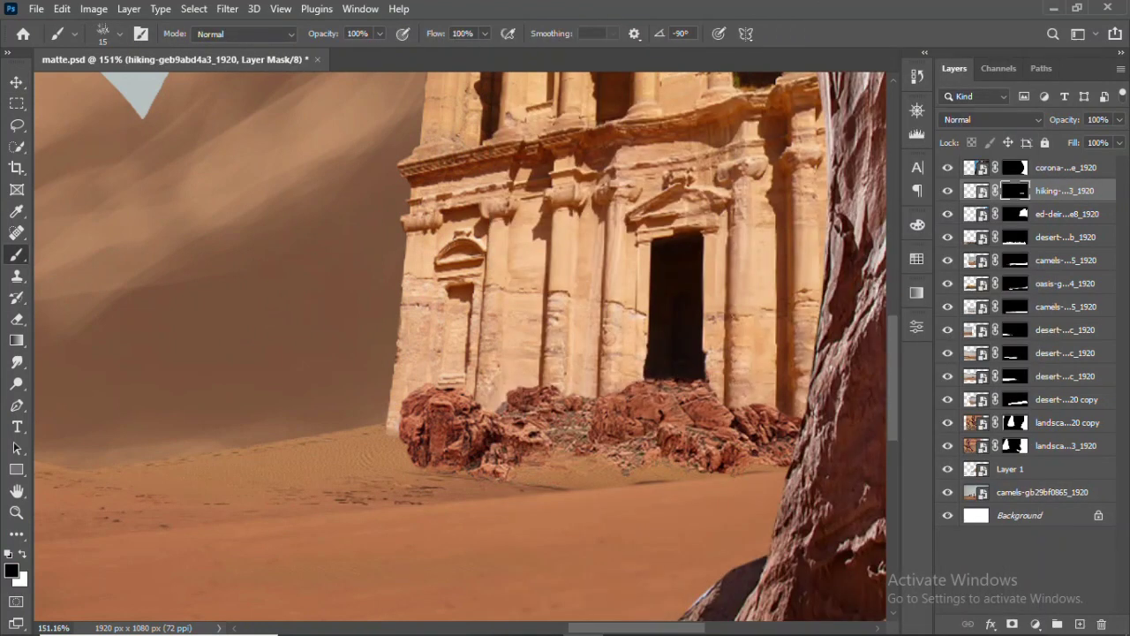
key(v)
key(ctrl+0)
mouse_move(688, 372)
mouse_down()
mouse_move(226, 384)
mouse_move(689, 398)
mouse_move(159, 433)
mouse_move(451, 464)
mouse_up()
key(ctrl+t)
drag(327, 383, 548, 466)
key(Return)
Inspect the small rock patch up close, then bring in the desert-g76f62ffcb photo
key(z)
key(b)
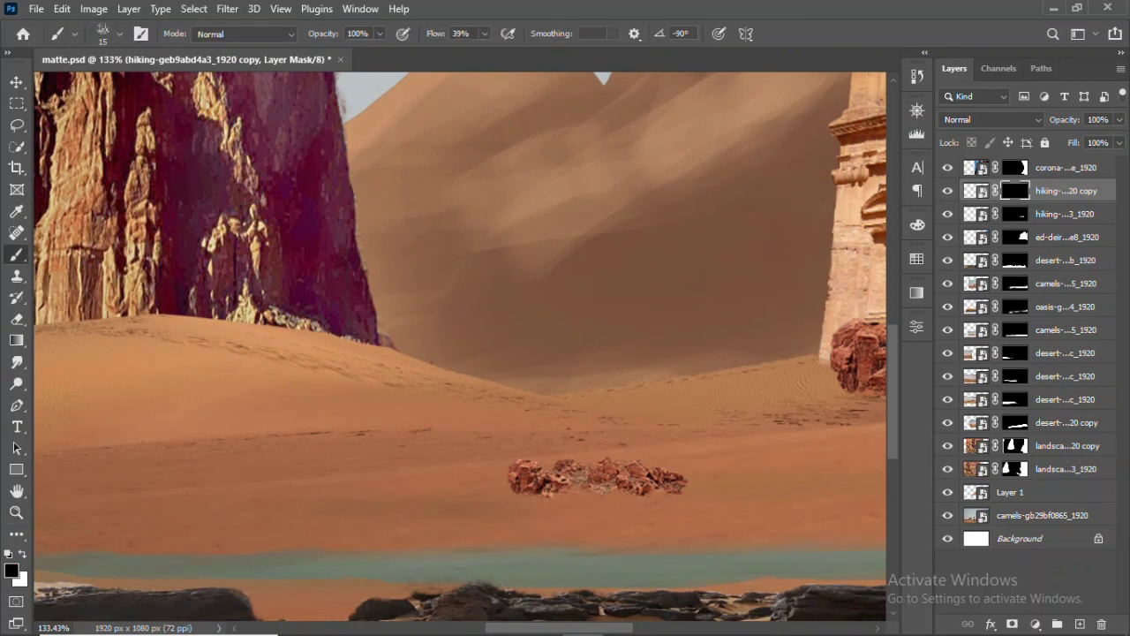
key(v)
key(ctrl+0)
key(alt+bracketright)
key(alt+Tab)
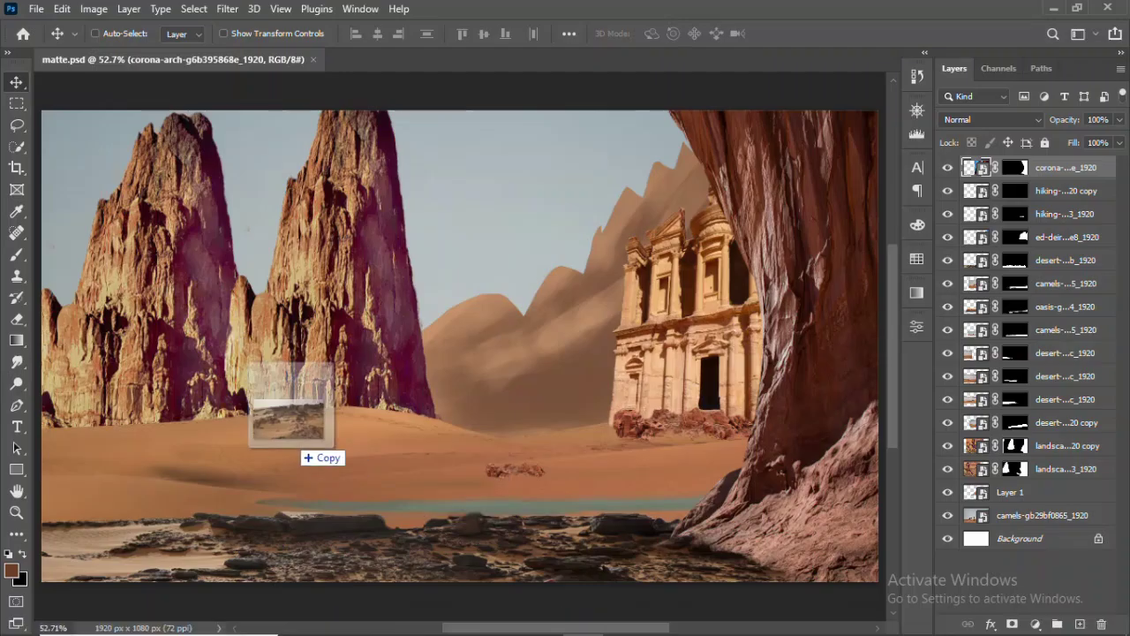
drag(543, 212, 291, 406)
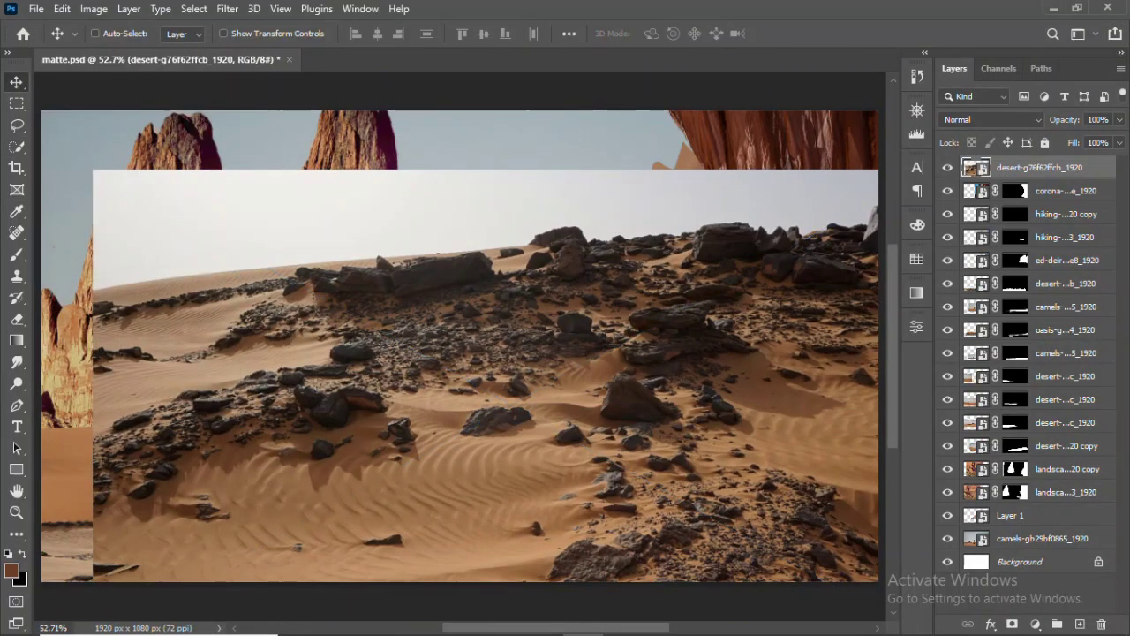
Scale the rocky desert photo into the lower left, mask it, and brush away its sky and edges
mouse_move(93, 170)
mouse_down()
mouse_move(251, 212)
mouse_move(189, 466)
mouse_up()
key(Return)
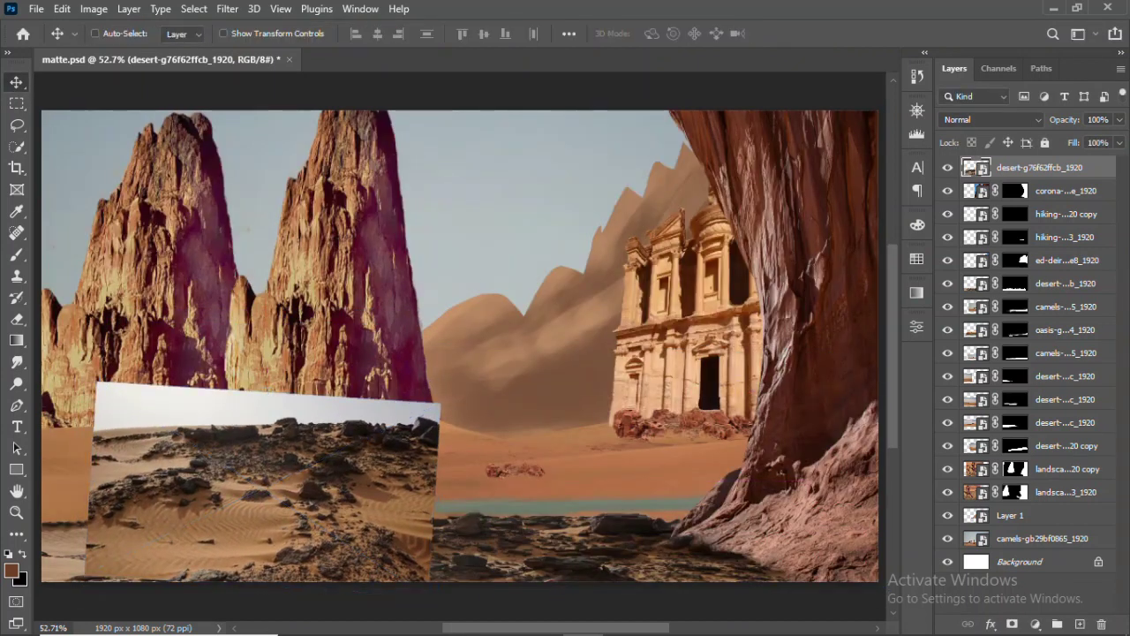
click(1012, 624)
key(b)
drag(106, 401, 423, 414)
mouse_move(309, 414)
mouse_down()
mouse_move(97, 420)
mouse_move(247, 402)
mouse_up()
drag(406, 548, 97, 512)
key(bracketright)
key(bracketright)
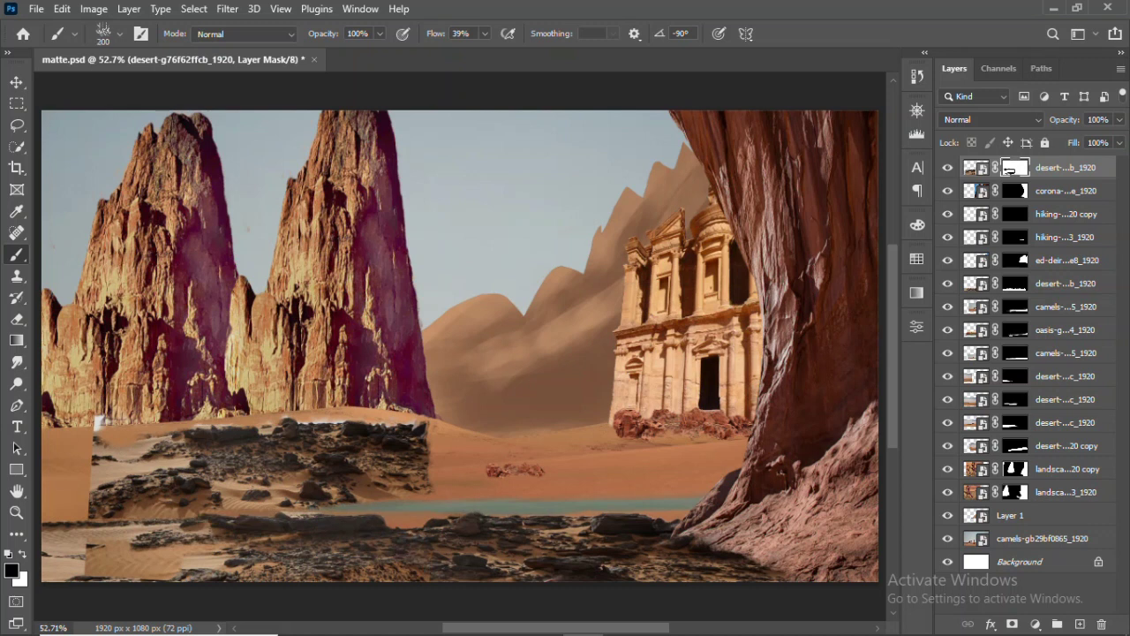
drag(88, 556, 423, 569)
drag(484, 34, 468, 55)
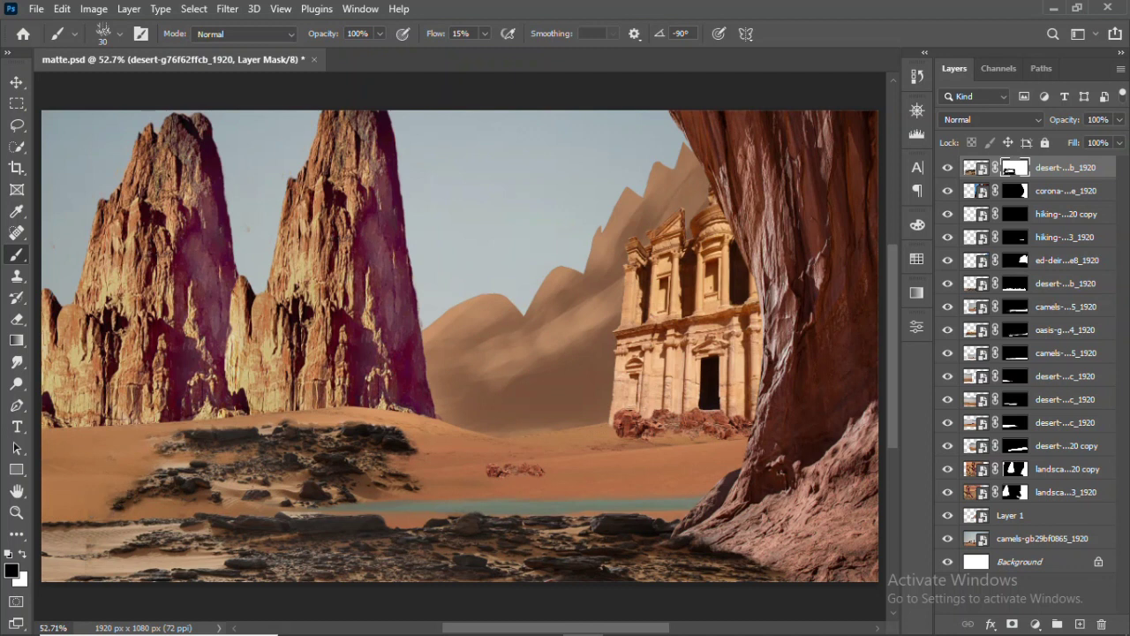
Move the rock patch to the left and shrink it
key(ctrl+t)
drag(273, 441, 221, 433)
drag(424, 472, 341, 472)
key(Return)
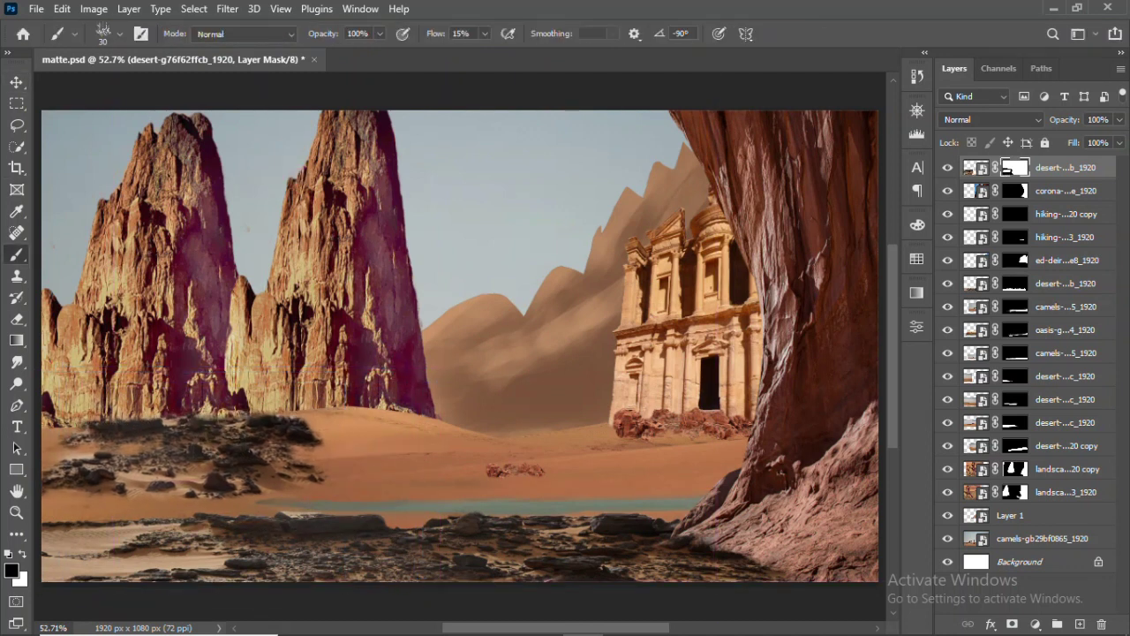
Set a smaller brush with full flow, and check the rock layer's blending options
scroll(353, 265, up, 3)
right_click(441, 88)
key(Return)
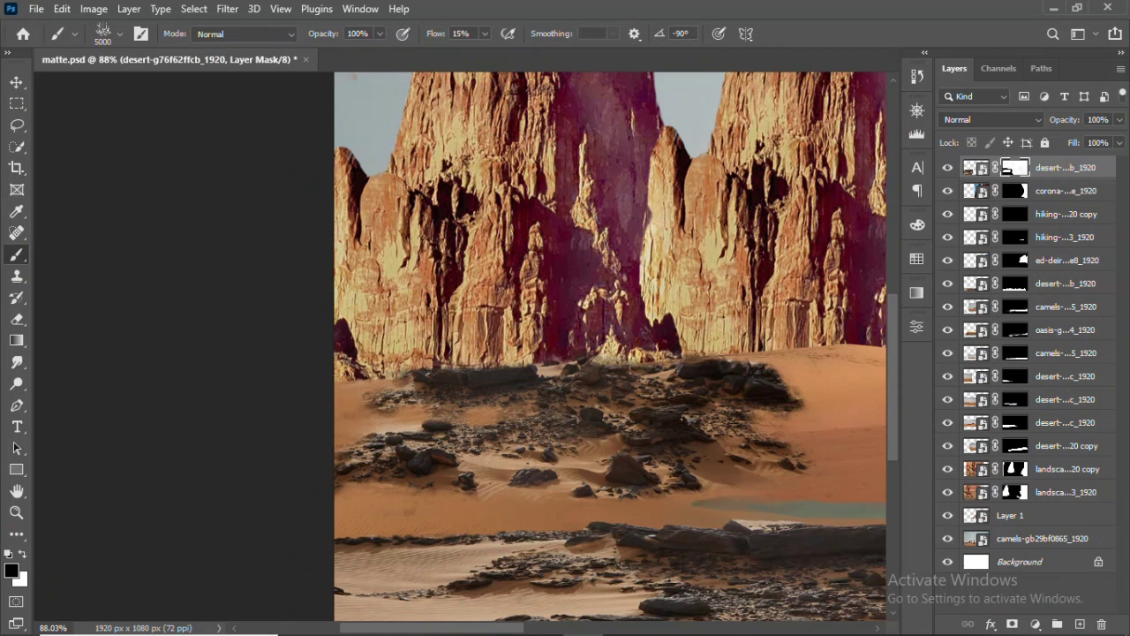
right_click(16, 254)
right_click(534, 104)
key(Return)
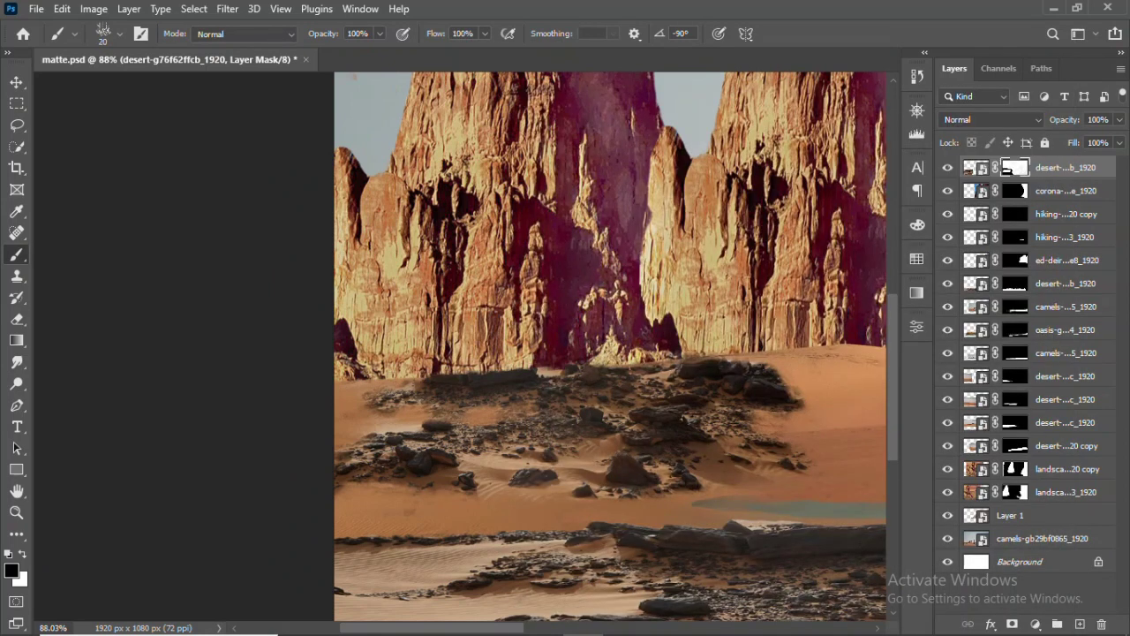
key(ctrl)
key(Return)
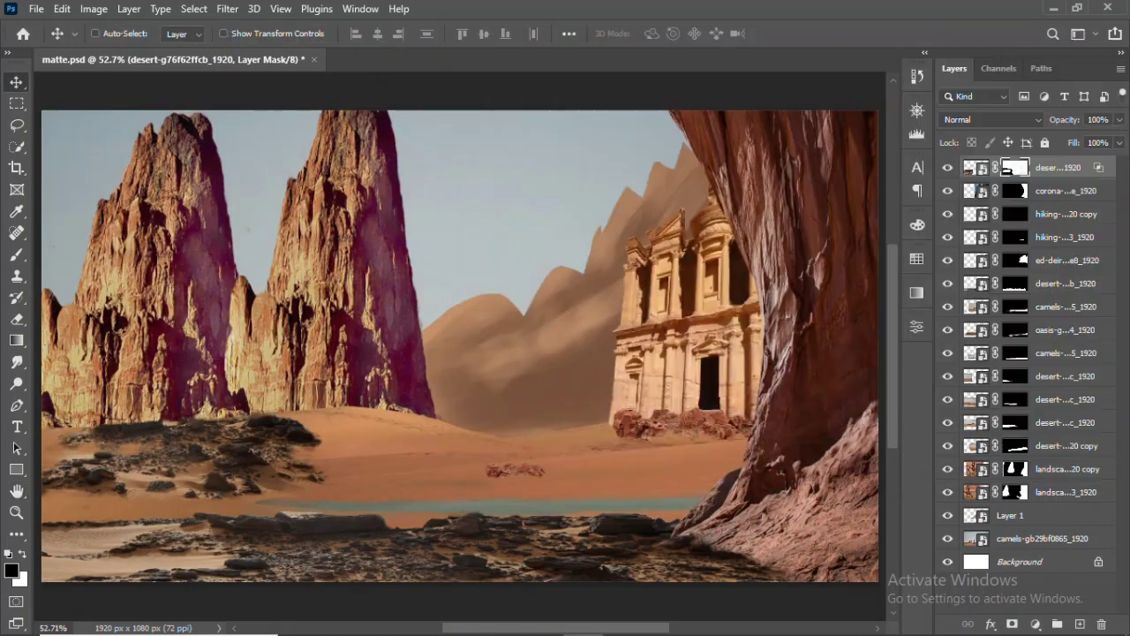
key(Escape)
Duplicate the rocky desert layer and shrink the copy to a 43% rock patch
key(v)
drag(530, 437, 555, 437)
key(ctrl+t)
drag(548, 578, 449, 486)
key(Return)
drag(380, 441, 388, 402)
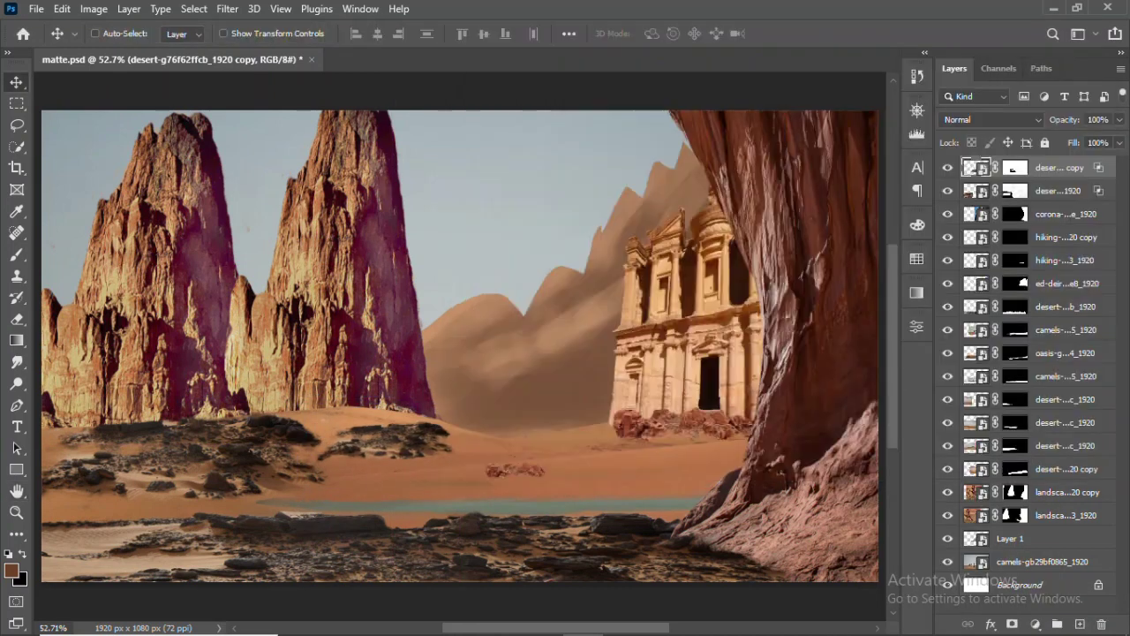
click(1057, 190)
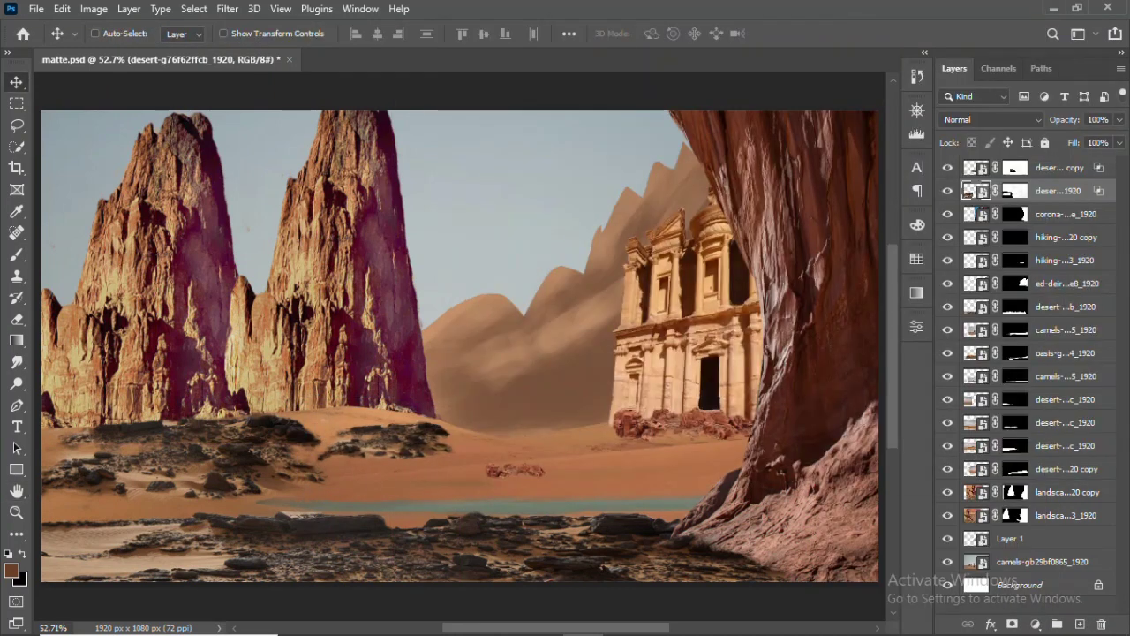
Bring in the hd-wallpaper dune photo, mask it to a lassoed dune area, and shrink it to a patch
click(1057, 167)
click(420, 619)
drag(272, 333, 632, 487)
key(l)
drag(127, 448, 733, 380)
click(1012, 624)
key(v)
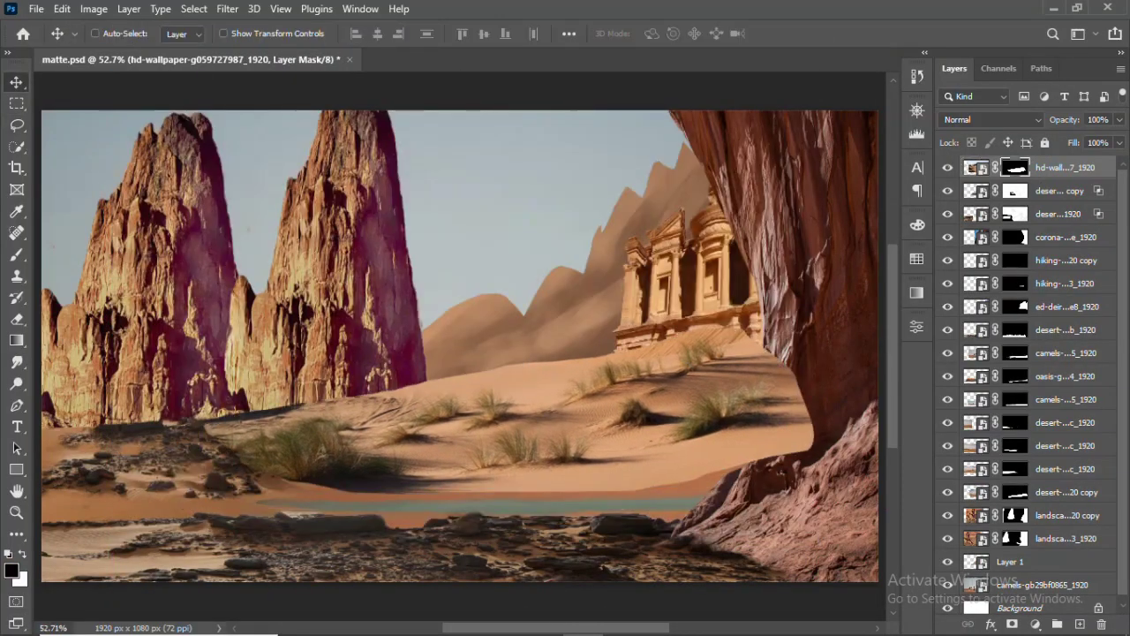
key(ctrl+t)
drag(500, 433, 338, 423)
key(Return)
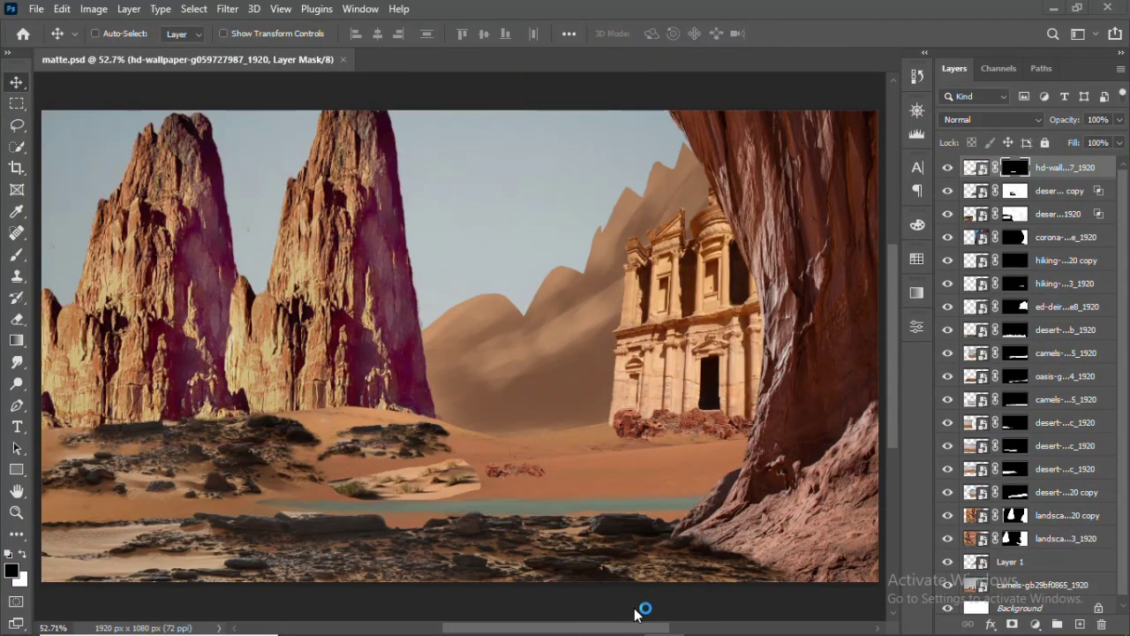
Test a Green-channel Blend If on the dune layer, then revert to Gray and discard it
key(h)
scroll(327, 479, up, 5)
right_click(1058, 168)
click(848, 40)
click(760, 328)
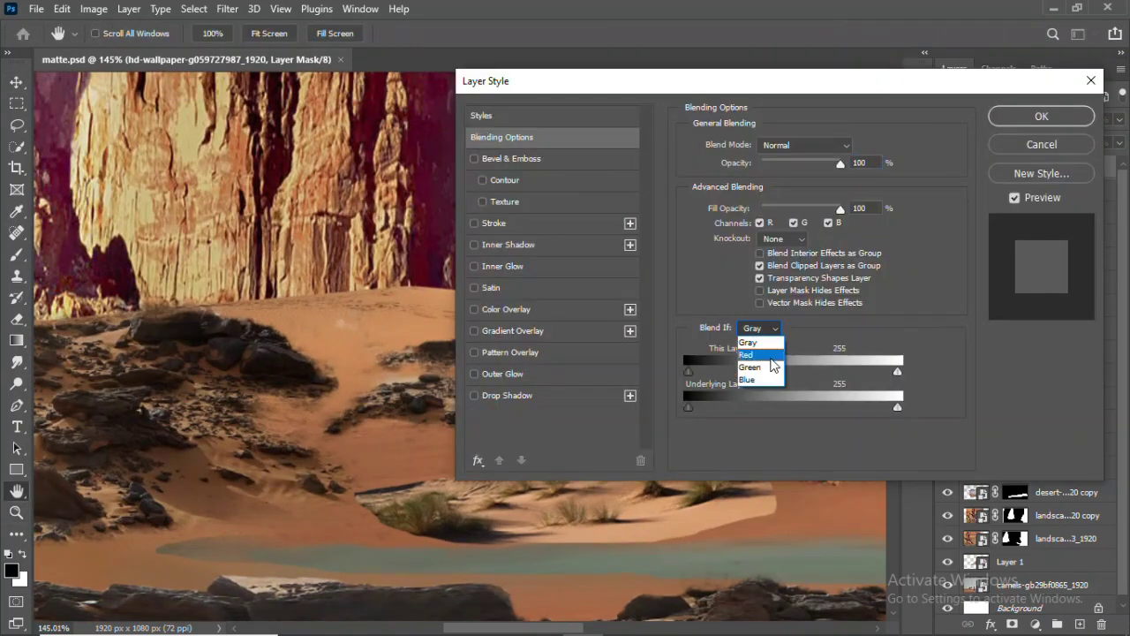
click(772, 366)
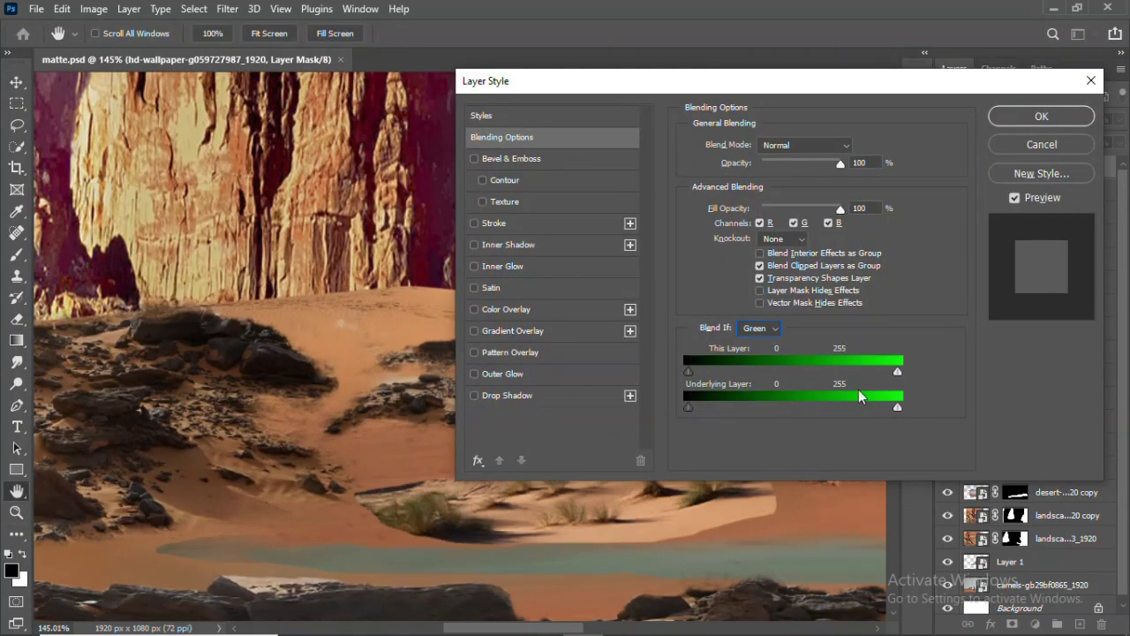
click(760, 328)
click(755, 329)
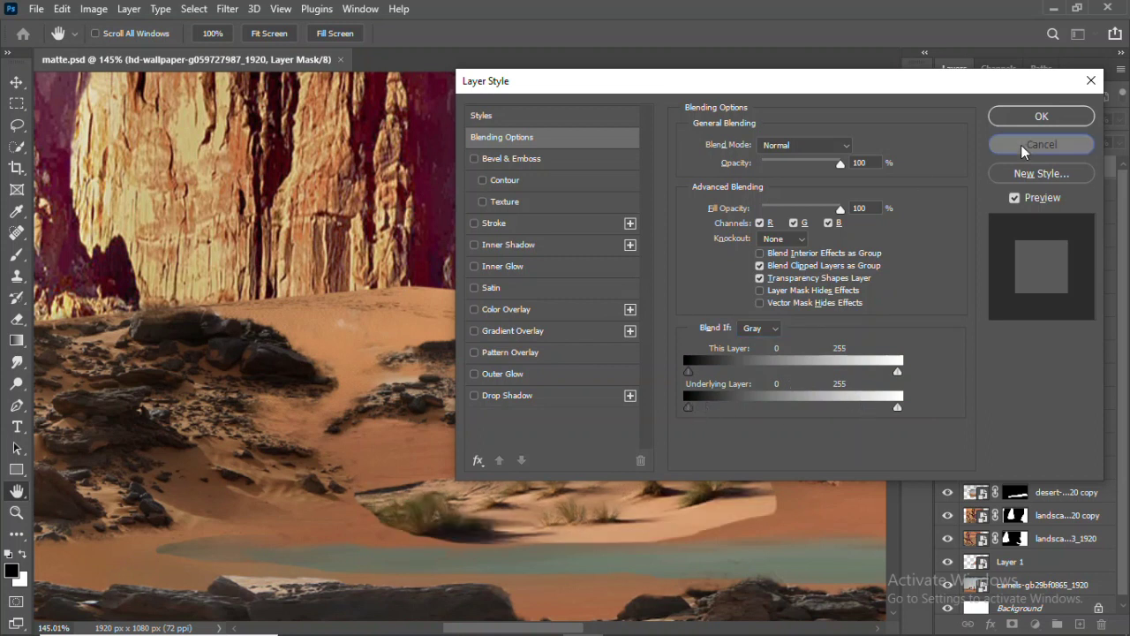
key(Return)
Soften the dune patch's edges on its mask and set the copied rocks at the temple's base
key(b)
mouse_move(758, 516)
mouse_down()
mouse_move(651, 542)
mouse_move(379, 508)
mouse_move(684, 430)
mouse_move(615, 443)
mouse_up()
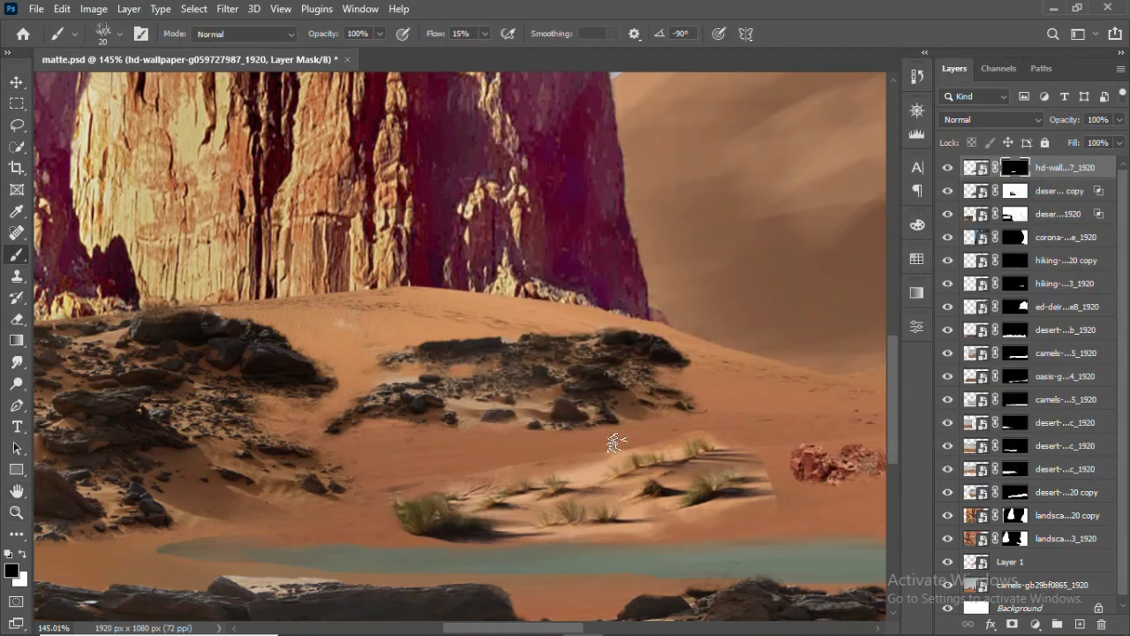
mouse_move(682, 530)
mouse_down()
mouse_move(587, 477)
mouse_move(744, 441)
mouse_up()
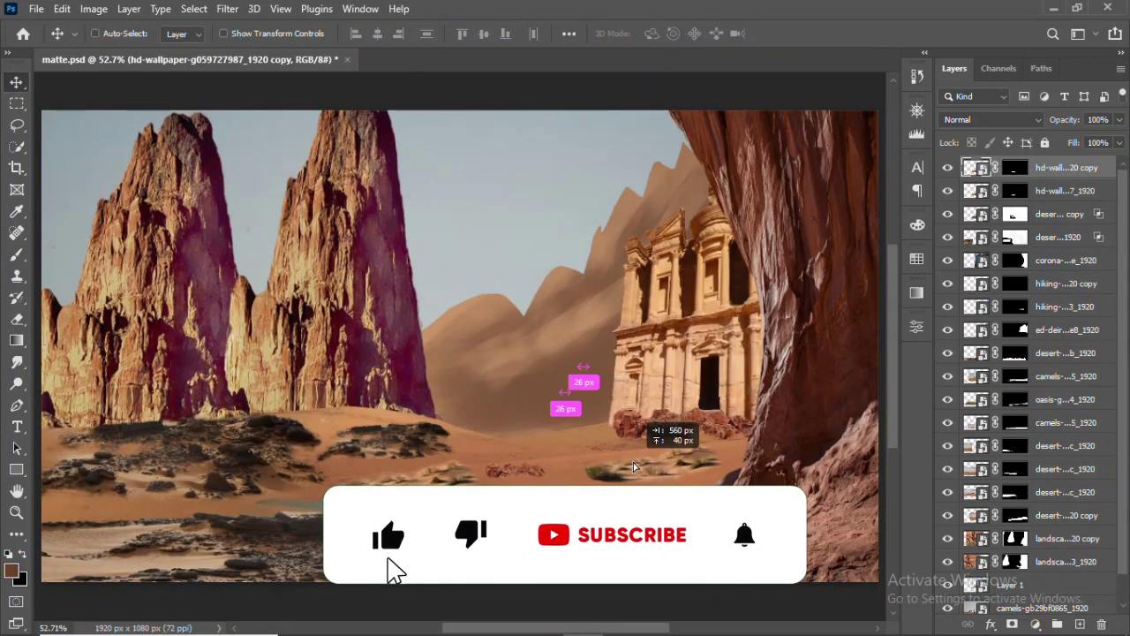
drag(580, 377, 628, 413)
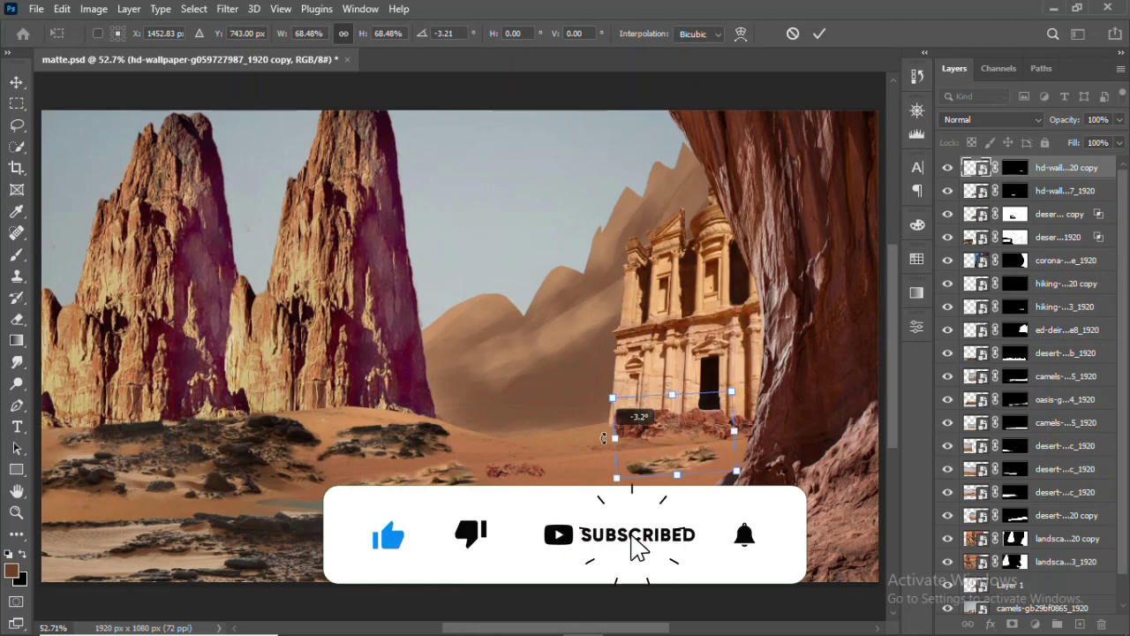
click(819, 33)
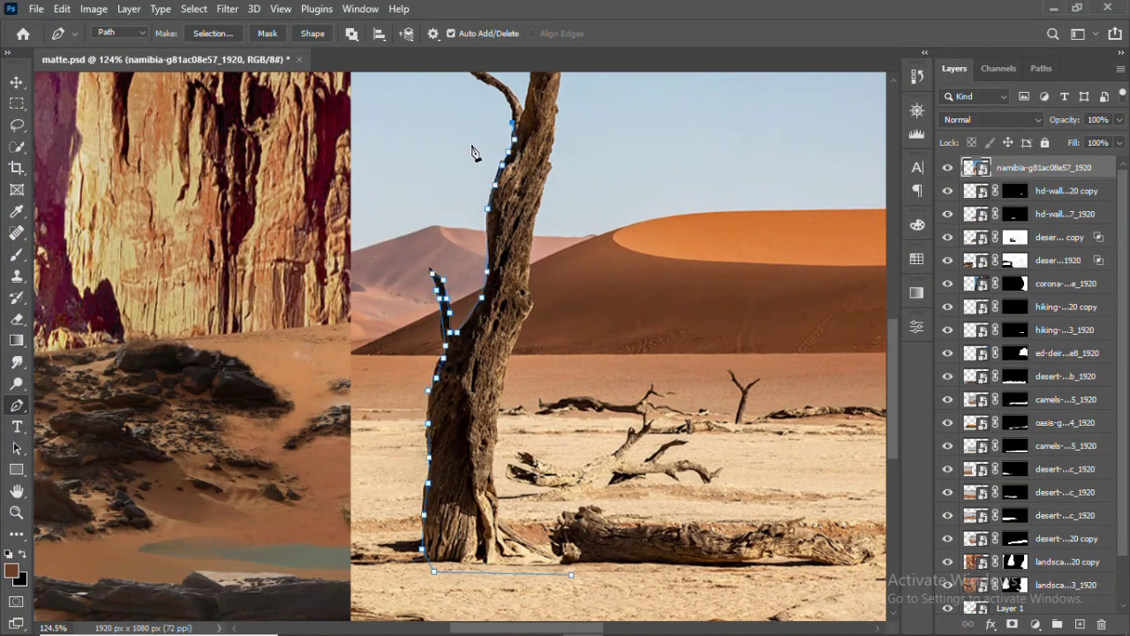
Finish tracing the tree path, then set the flipped tree beside the temple
scroll(473, 152, up, 3)
click(520, 272)
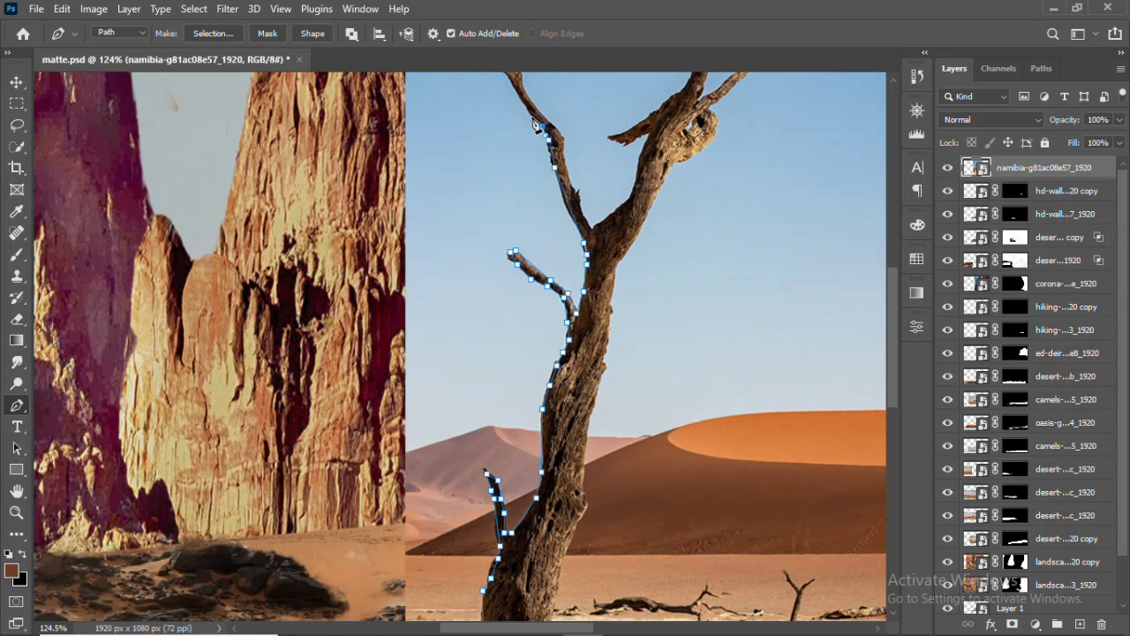
scroll(535, 124, up, 3)
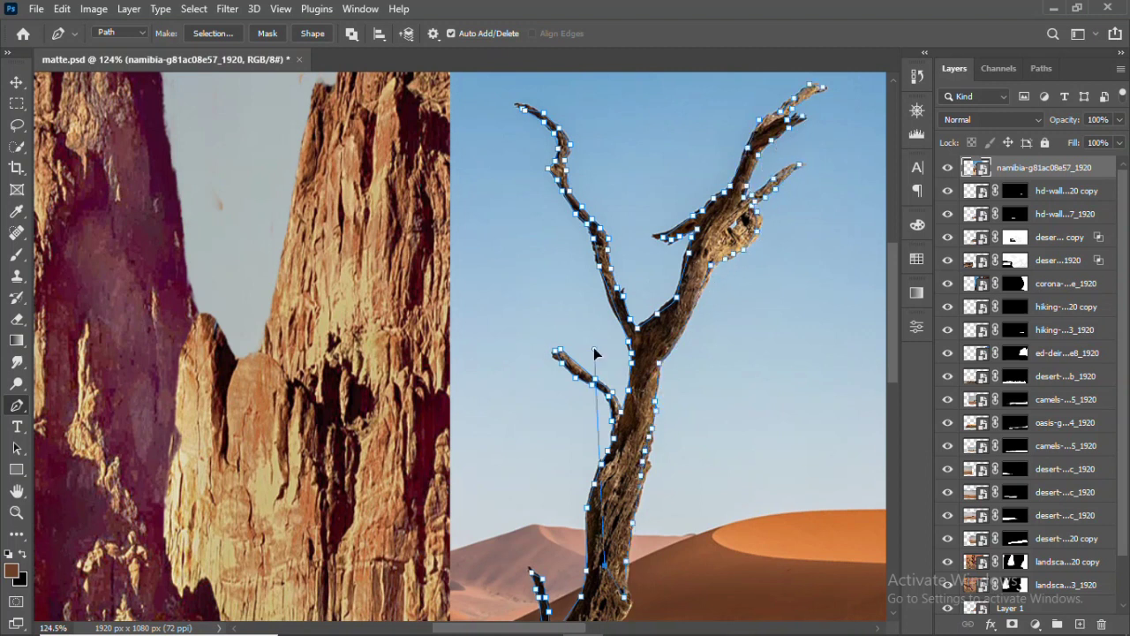
drag(638, 527, 603, 345)
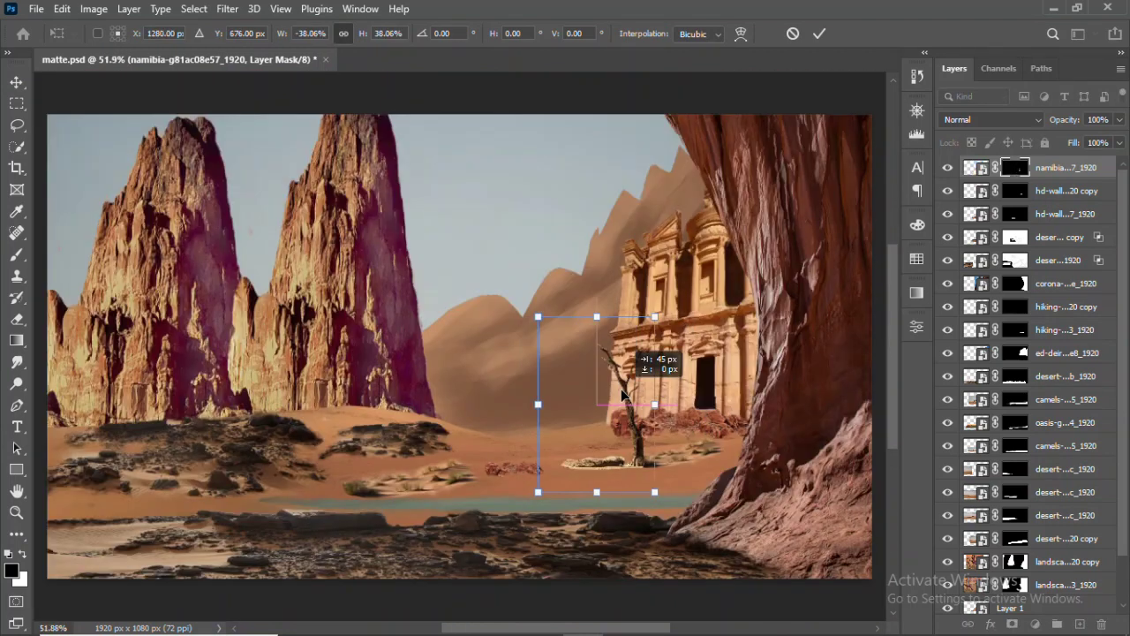
drag(621, 389, 706, 397)
key(Return)
Paint the tree mask to blend the log's top and bottom edges, using 27% flow
key(z)
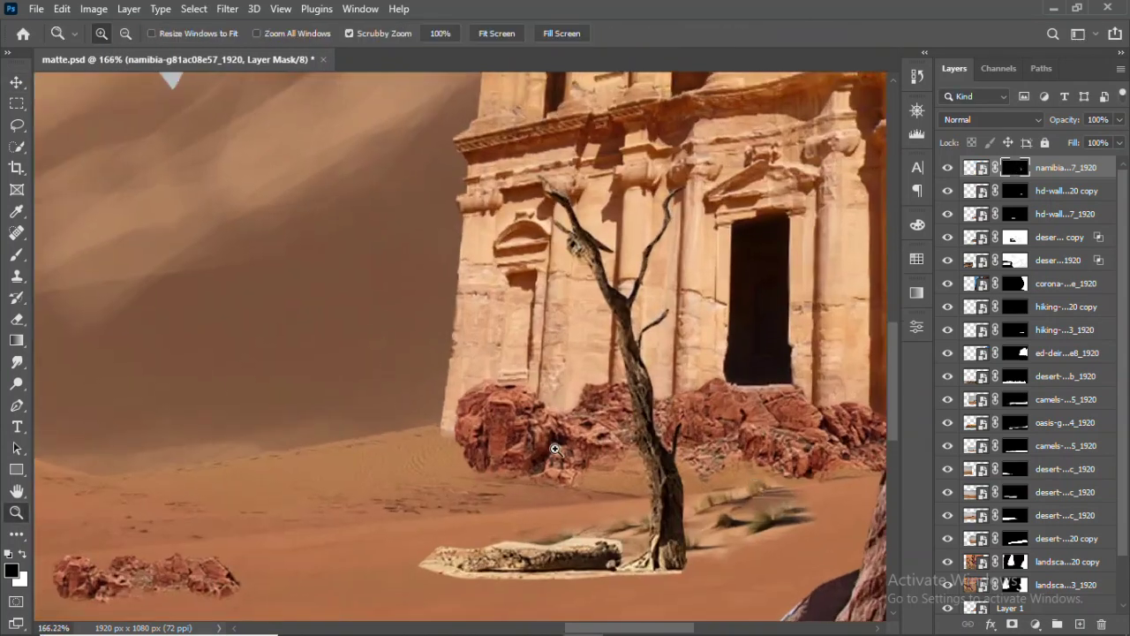
key(b)
drag(642, 574, 512, 580)
key(shift+2)
key(shift+7)
scroll(384, 587, down, 5)
drag(417, 348, 625, 344)
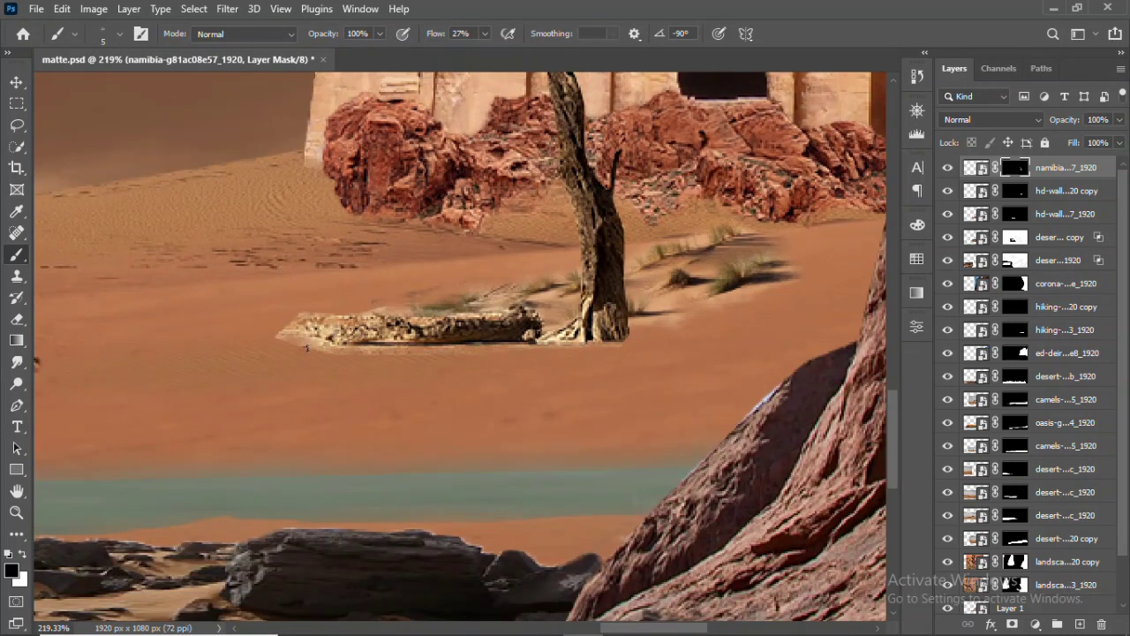
scroll(582, 185, up, 5)
key(shift+0)
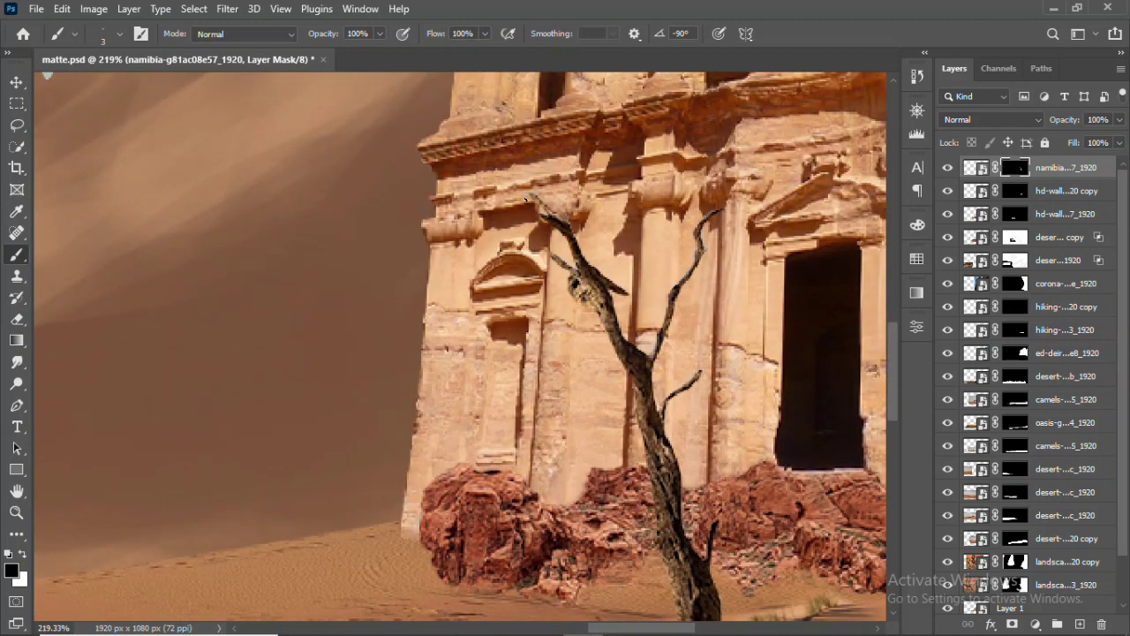
scroll(459, 353, down, 3)
key(ctrl+0)
Place the camels-gb29bf0865_1920 photo into the composition from the folder
key(v)
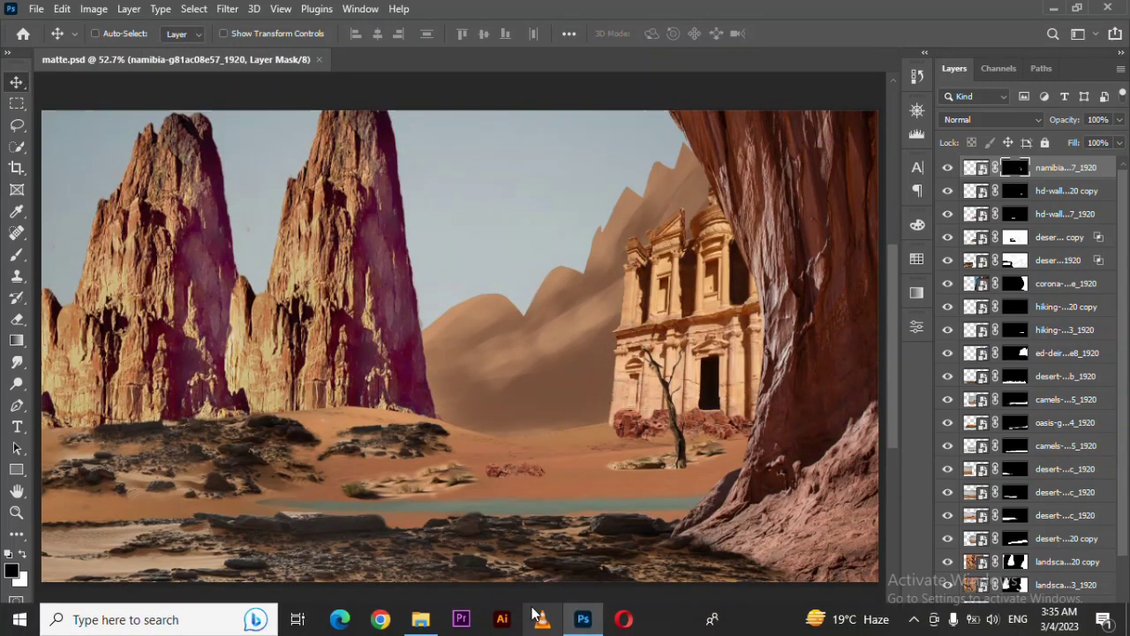
click(420, 618)
drag(273, 207, 495, 403)
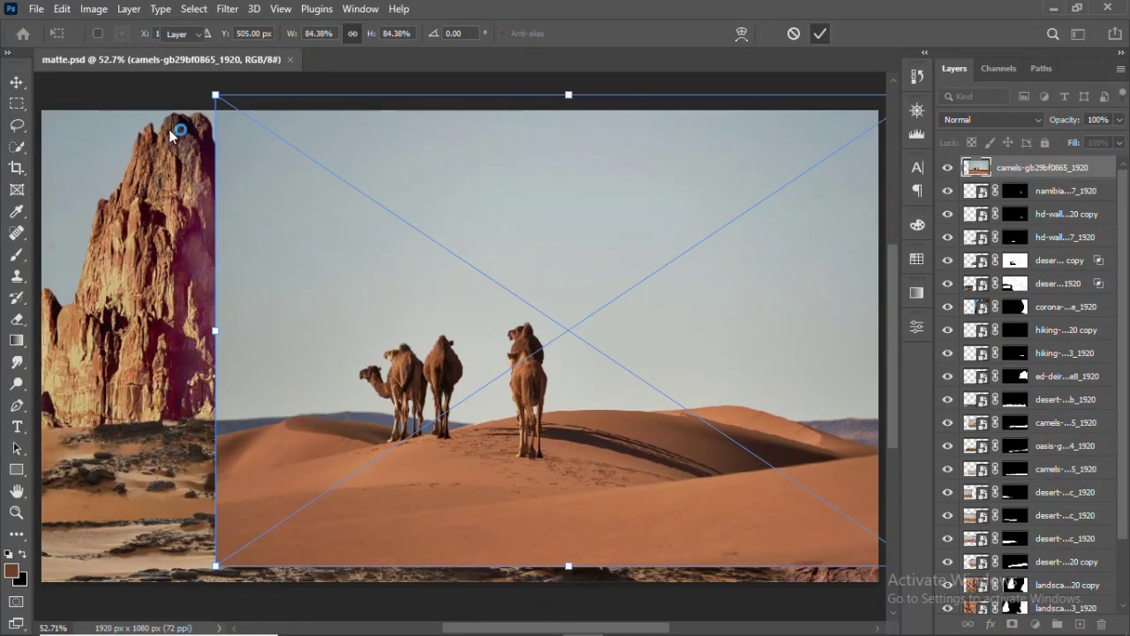
key(Return)
key(z)
drag(371, 424, 412, 453)
Select the two left camels with Object Selection and mask the layer to them
right_click(17, 147)
click(97, 144)
drag(328, 215, 622, 513)
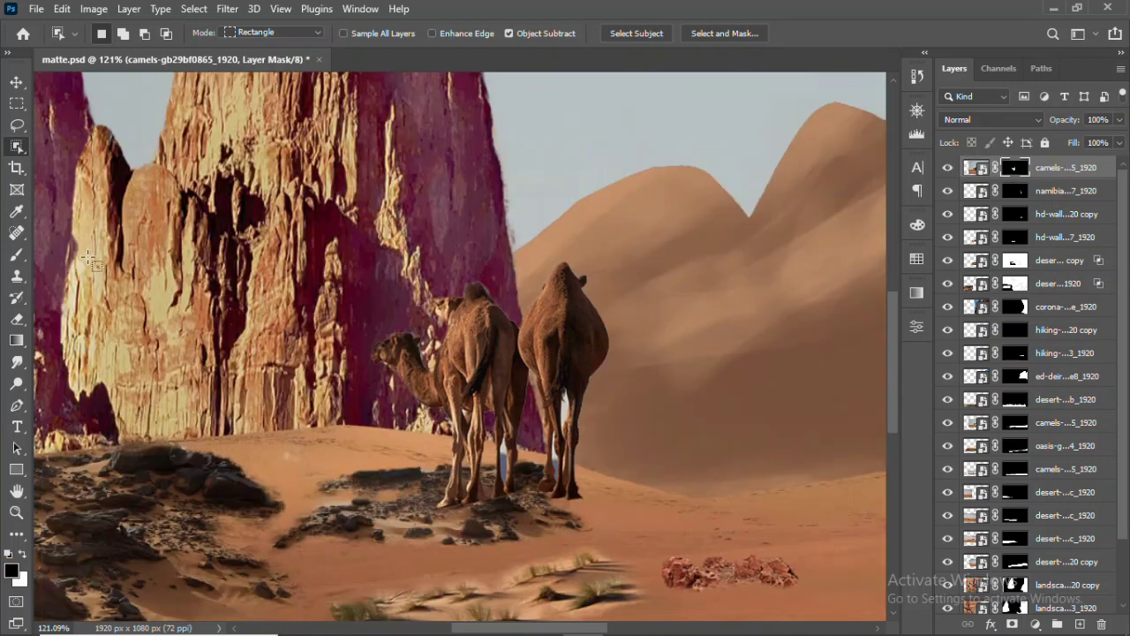
key(b)
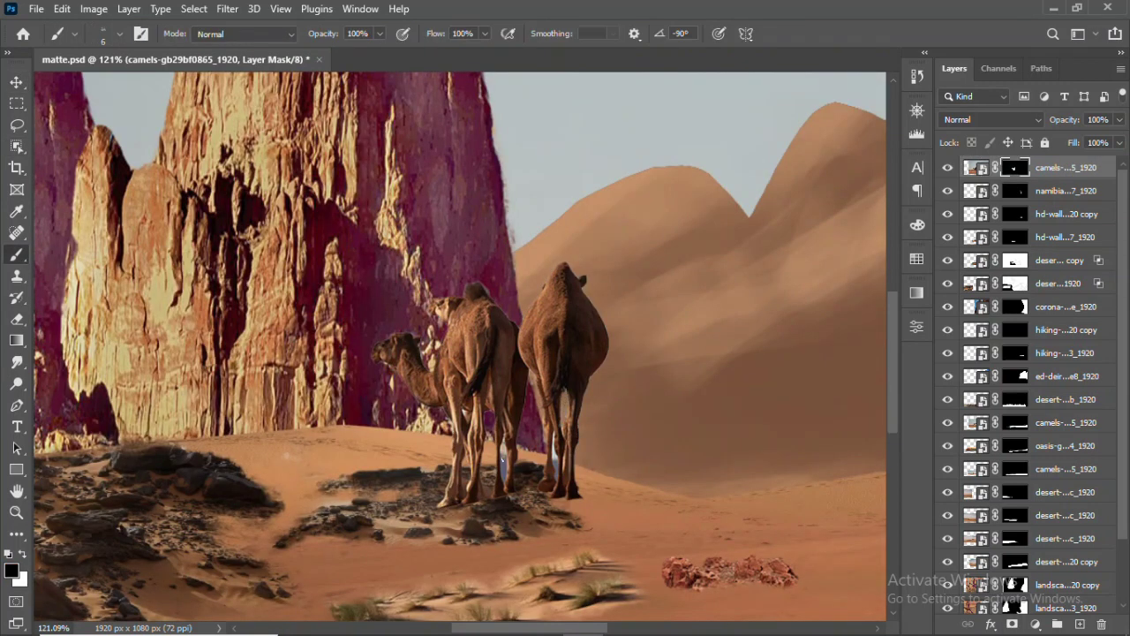
drag(353, 464, 441, 465)
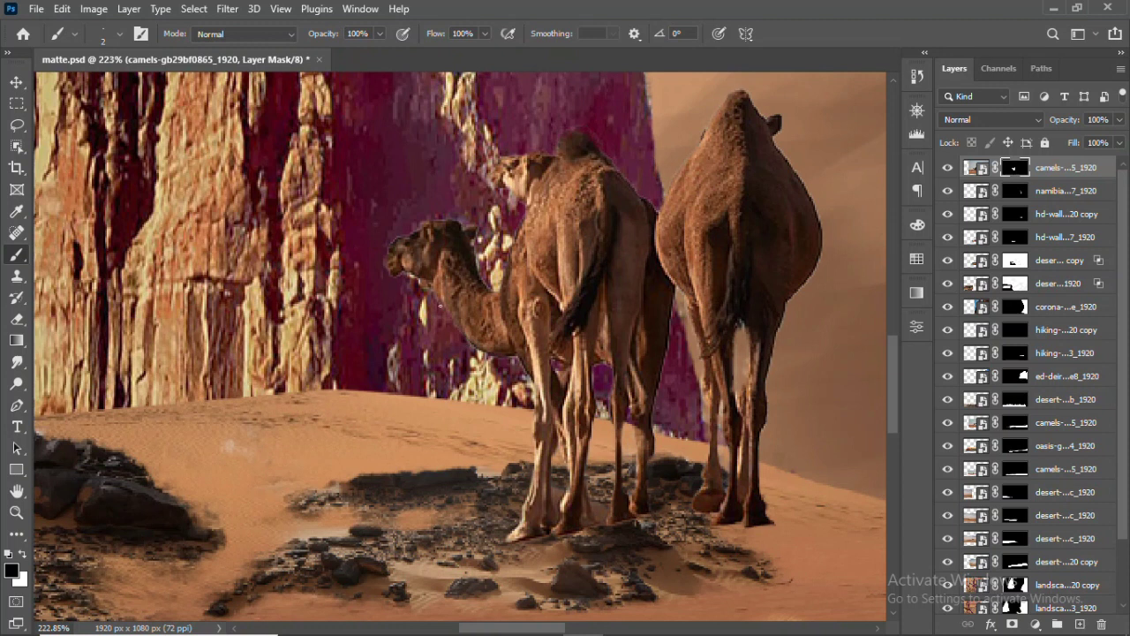
Shrink the camels and move them onto the distant dunes left of the temple
key(v)
key(ctrl+0)
key(ctrl+t)
drag(41, 111, 252, 121)
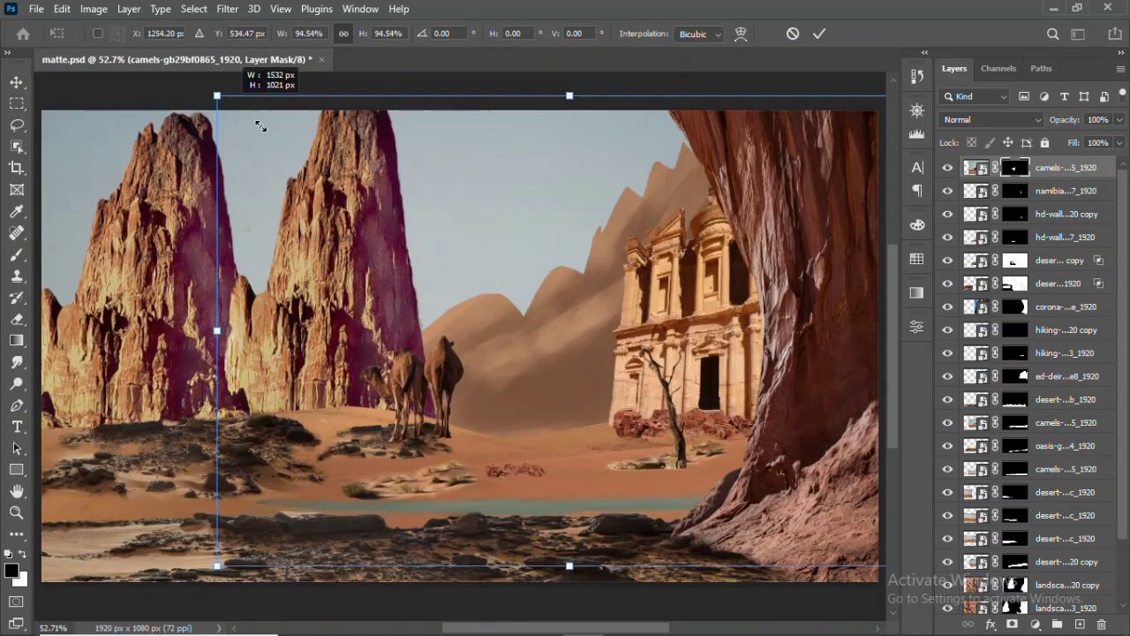
mouse_move(618, 406)
mouse_down()
mouse_move(588, 460)
mouse_move(551, 415)
mouse_up()
key(Return)
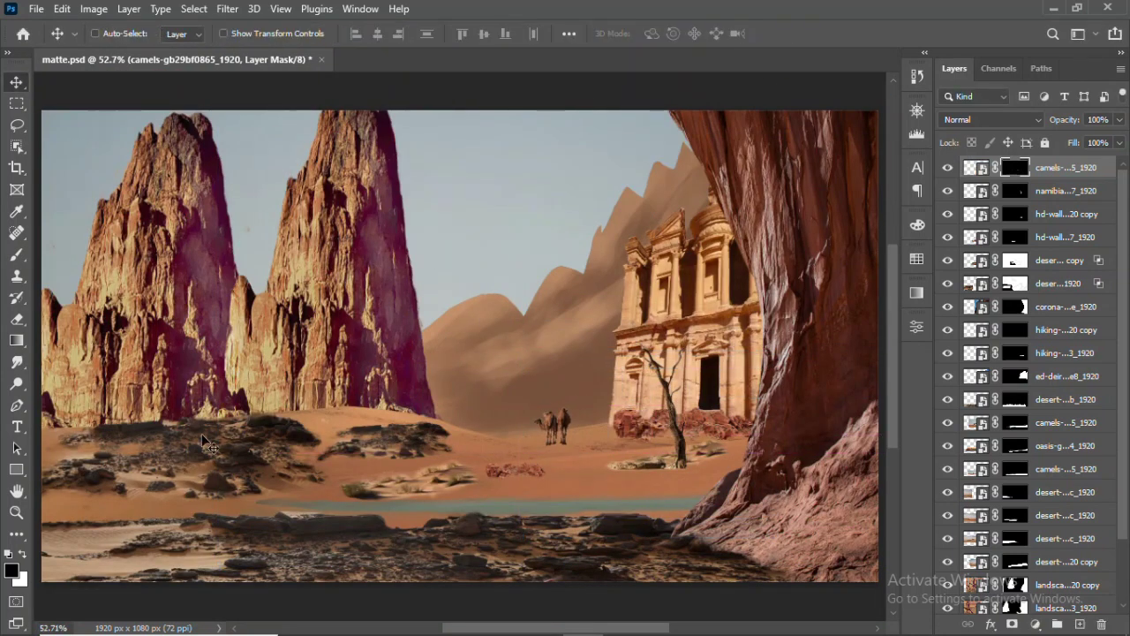
scroll(1032, 397, down, 2)
Add a Curves adjustment to the peaks layer, pulling the top point down to darken
click(1060, 532)
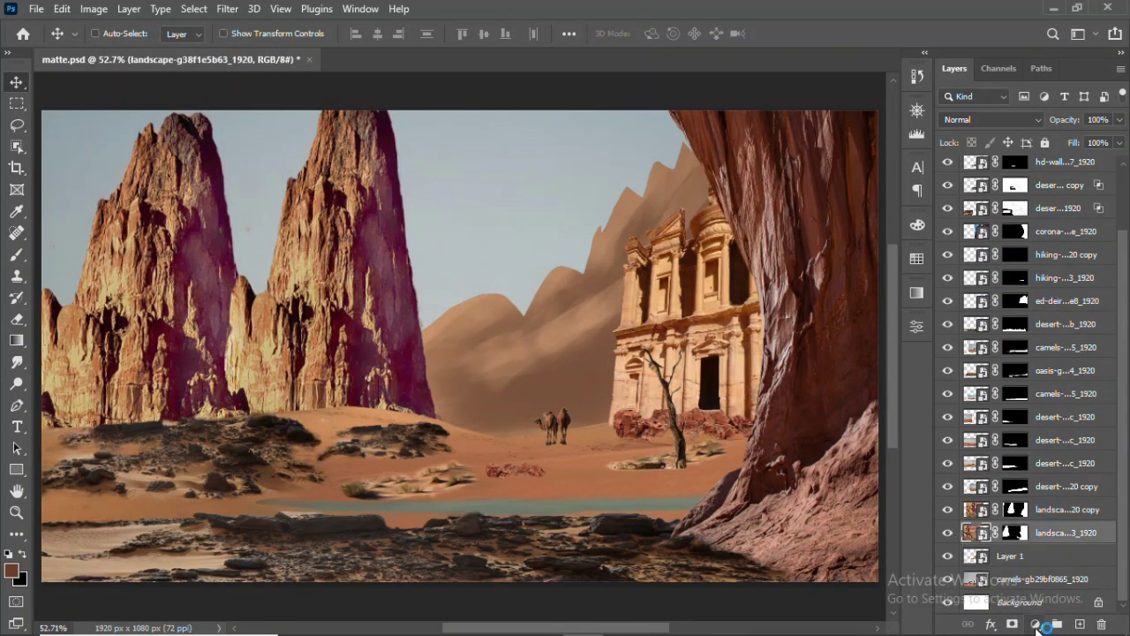
click(1035, 624)
click(1021, 416)
mouse_move(873, 415)
mouse_down()
mouse_move(888, 499)
mouse_move(880, 474)
mouse_up()
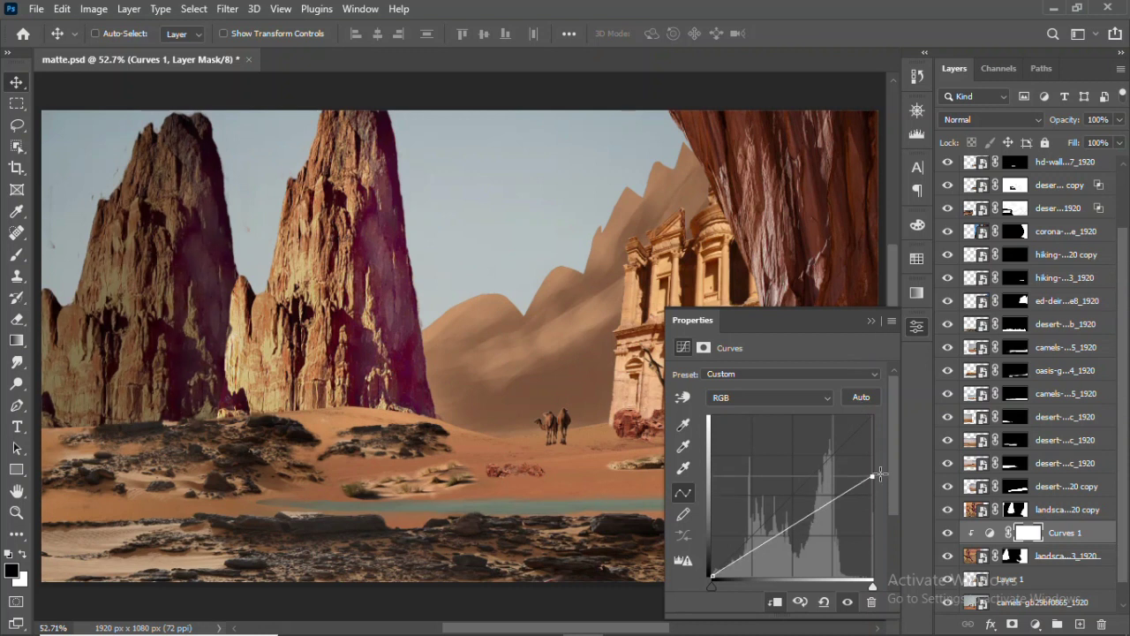
click(871, 321)
Choose the Soft Round brush and zoom in on the rock peaks
key(b)
right_click(208, 227)
text(soft)
double_click(259, 279)
key(z)
drag(96, 444, 432, 422)
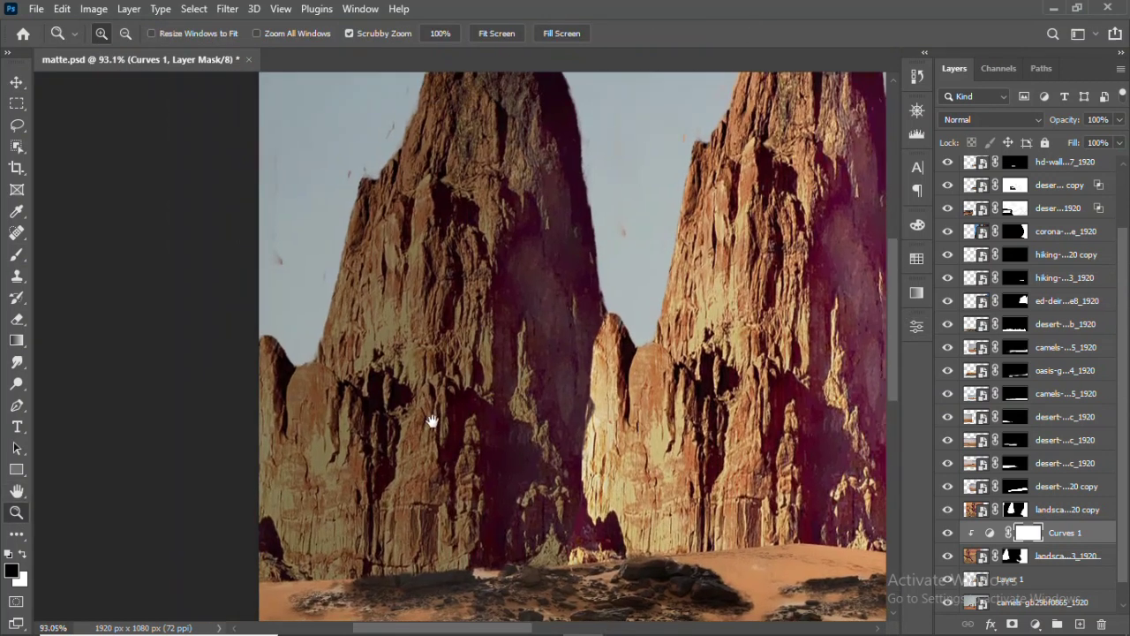
key(b)
Paint the curves mask to keep the left peak's sunlit faces bright
mouse_move(424, 133)
mouse_down()
mouse_move(479, 106)
mouse_move(358, 231)
mouse_up()
drag(485, 33, 454, 55)
mouse_move(420, 260)
mouse_down()
mouse_move(292, 354)
mouse_move(472, 514)
mouse_up()
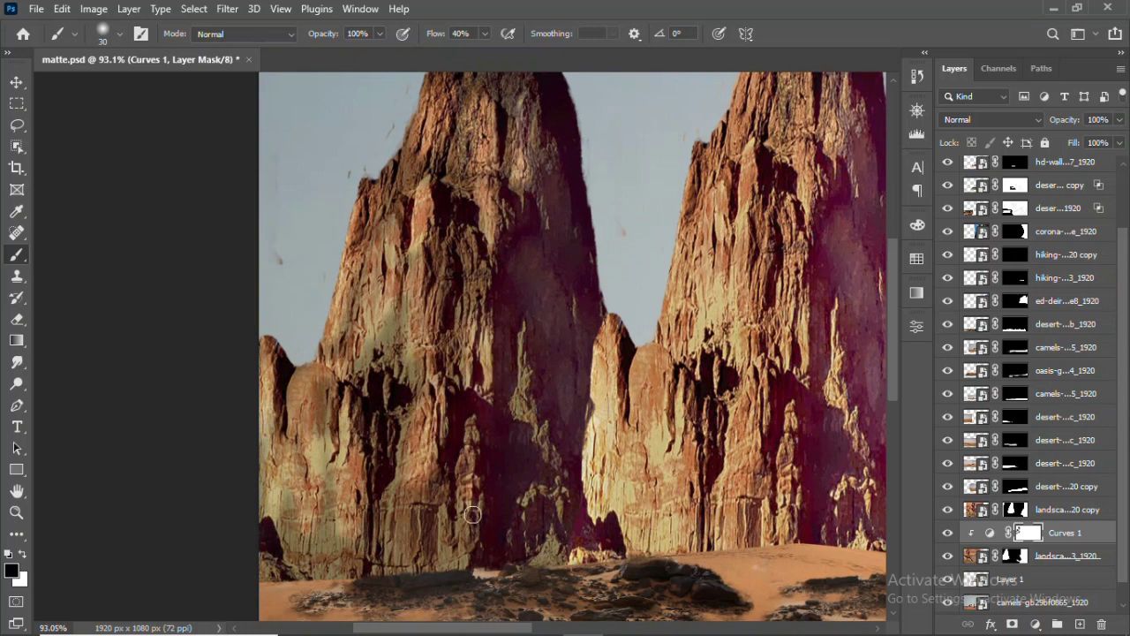
drag(473, 514, 296, 526)
scroll(517, 287, up, 5)
scroll(517, 288, left, 2)
mouse_move(518, 288)
mouse_down()
mouse_move(543, 249)
mouse_move(468, 320)
mouse_move(441, 397)
mouse_move(534, 264)
mouse_up()
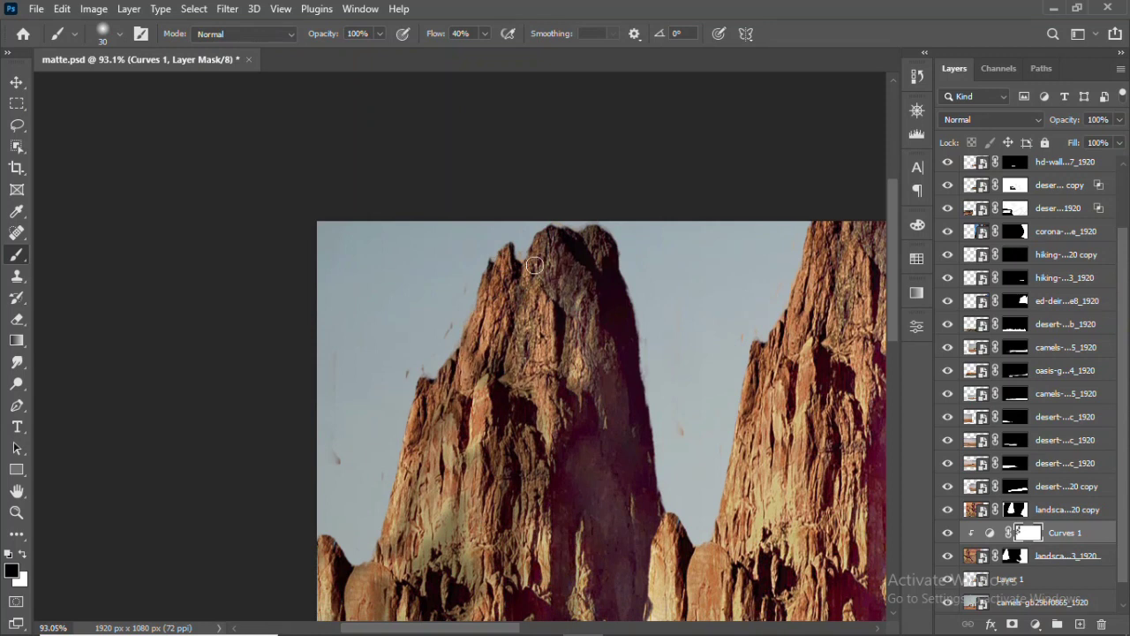
mouse_move(481, 448)
mouse_down()
mouse_move(527, 514)
mouse_move(477, 285)
mouse_up()
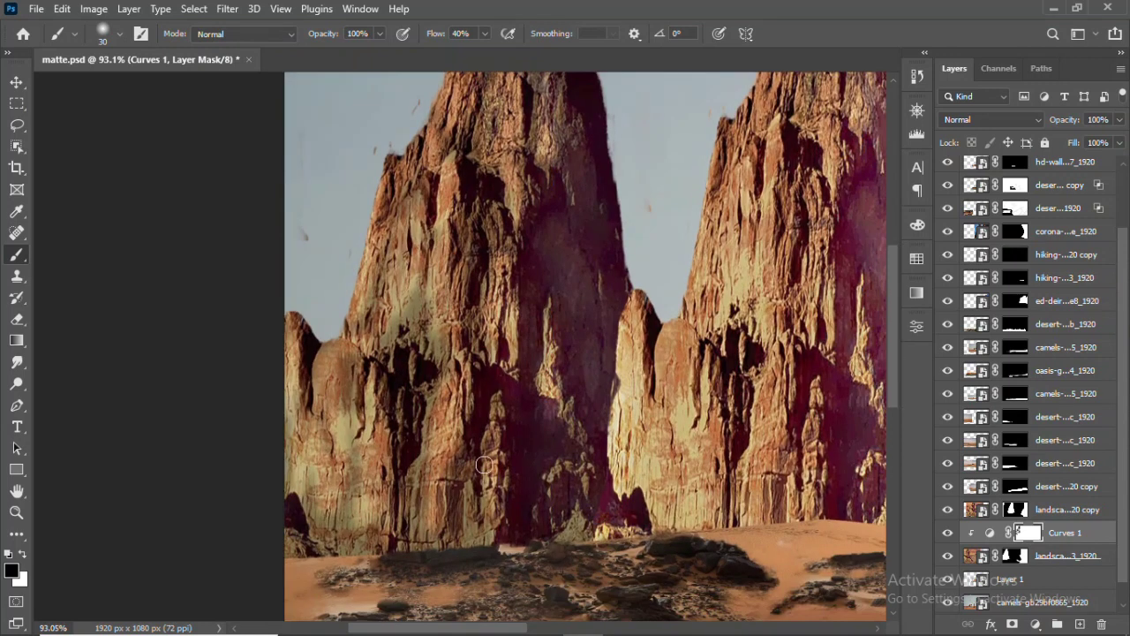
drag(552, 384, 346, 483)
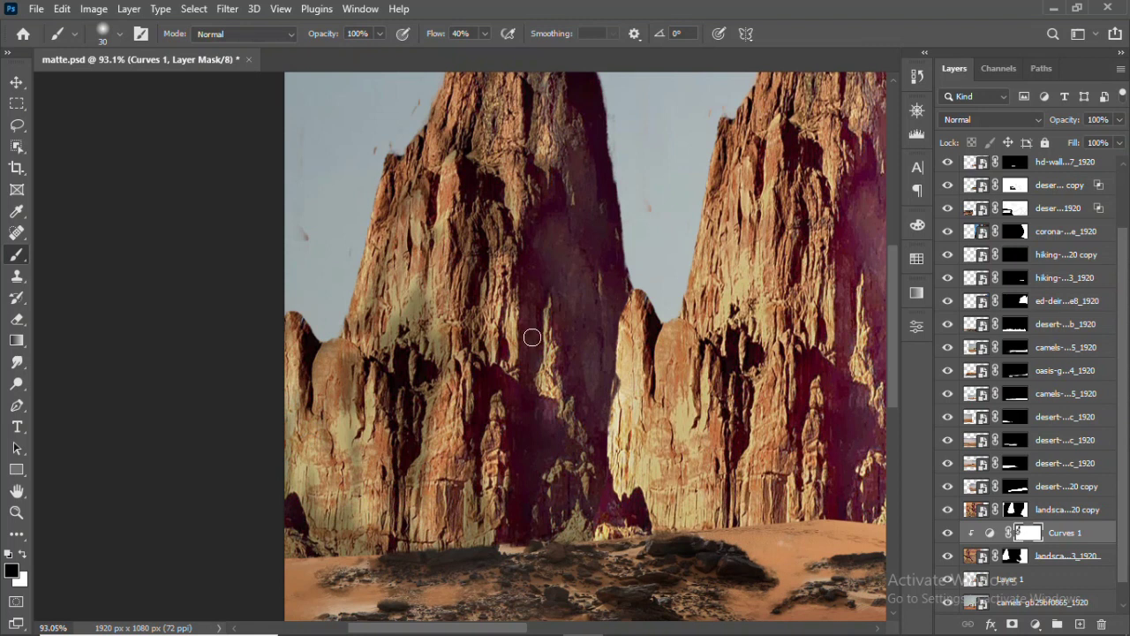
key(ctrl+0)
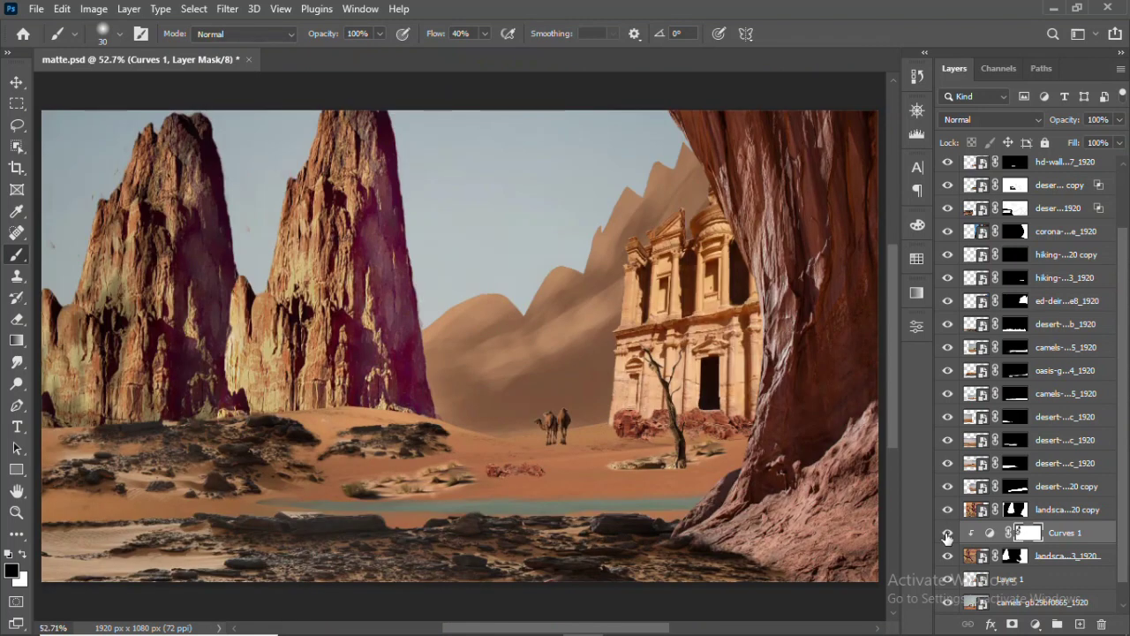
Add a clipped Curves 2 on the other landscape layer, darkening its highlights
click(1044, 510)
click(1034, 624)
click(1033, 411)
key(ctrl+alt+g)
drag(872, 415, 872, 466)
click(917, 326)
Paint the Curves 2 mask to lighten the right peak's lower left side
key(z)
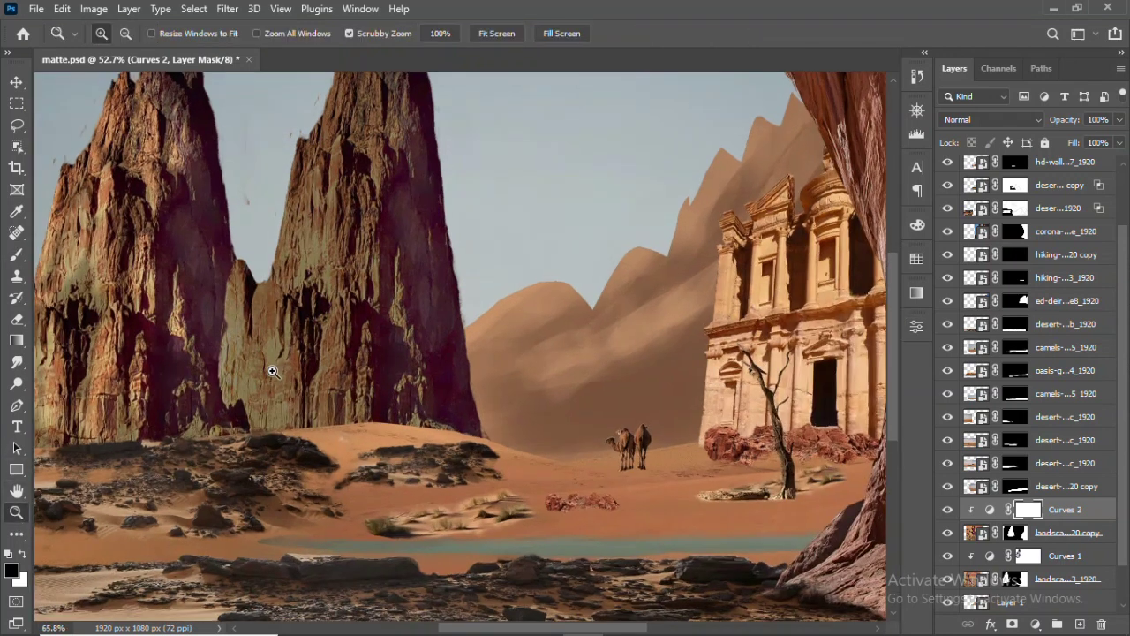
drag(281, 269, 377, 349)
key(b)
mouse_move(384, 256)
mouse_down()
mouse_move(436, 445)
mouse_move(449, 437)
mouse_move(321, 459)
mouse_move(373, 459)
mouse_up()
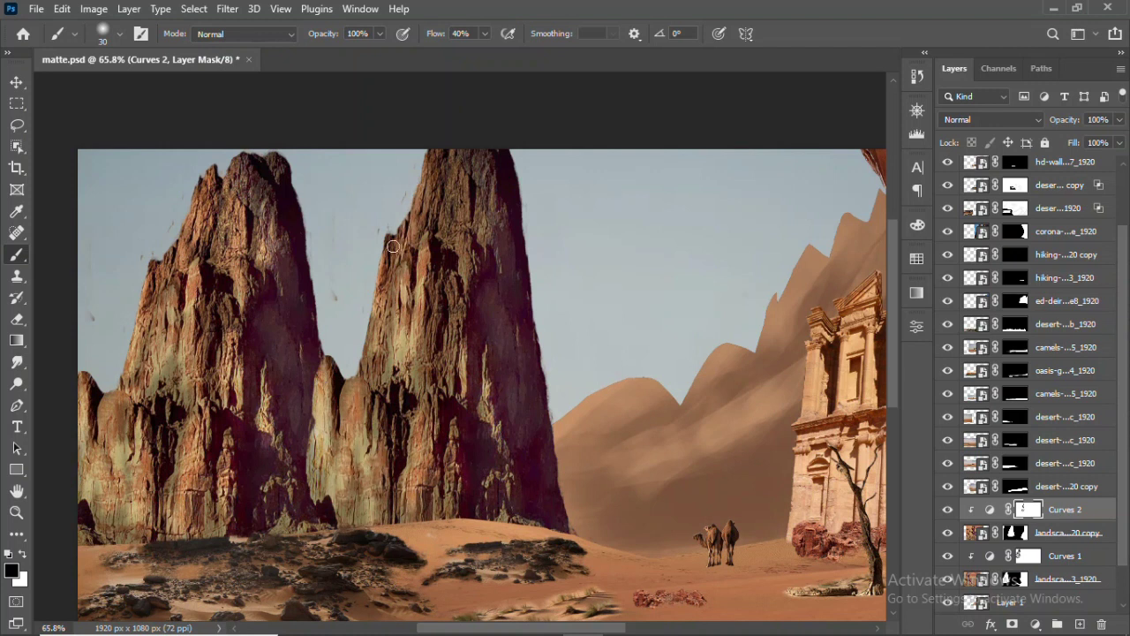
drag(393, 246, 410, 356)
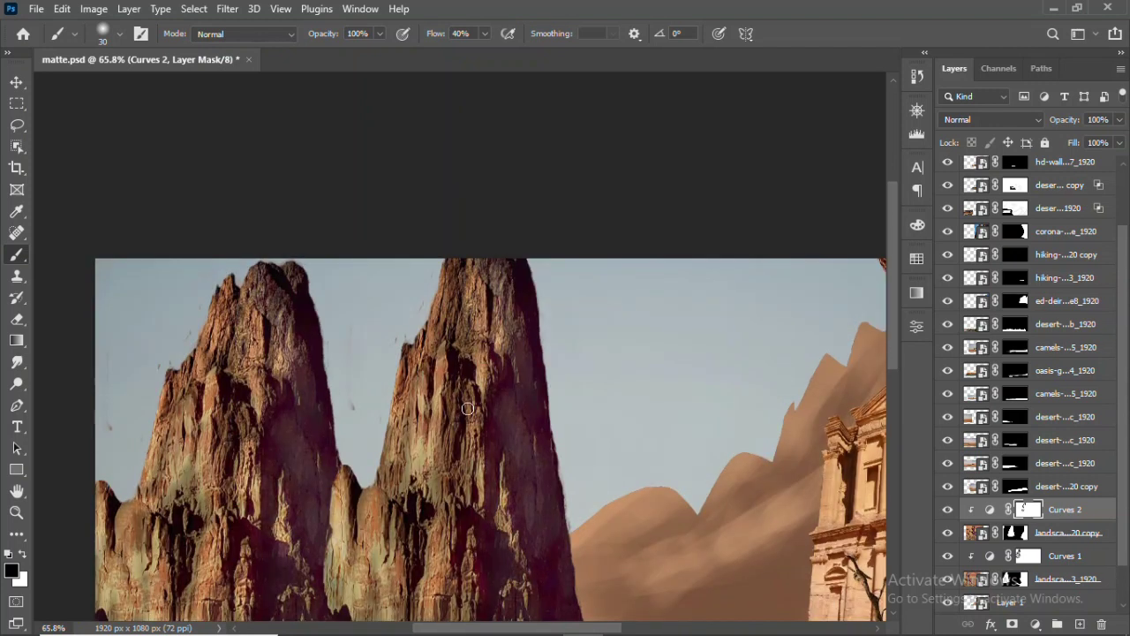
drag(468, 408, 422, 411)
scroll(440, 426, down, 2)
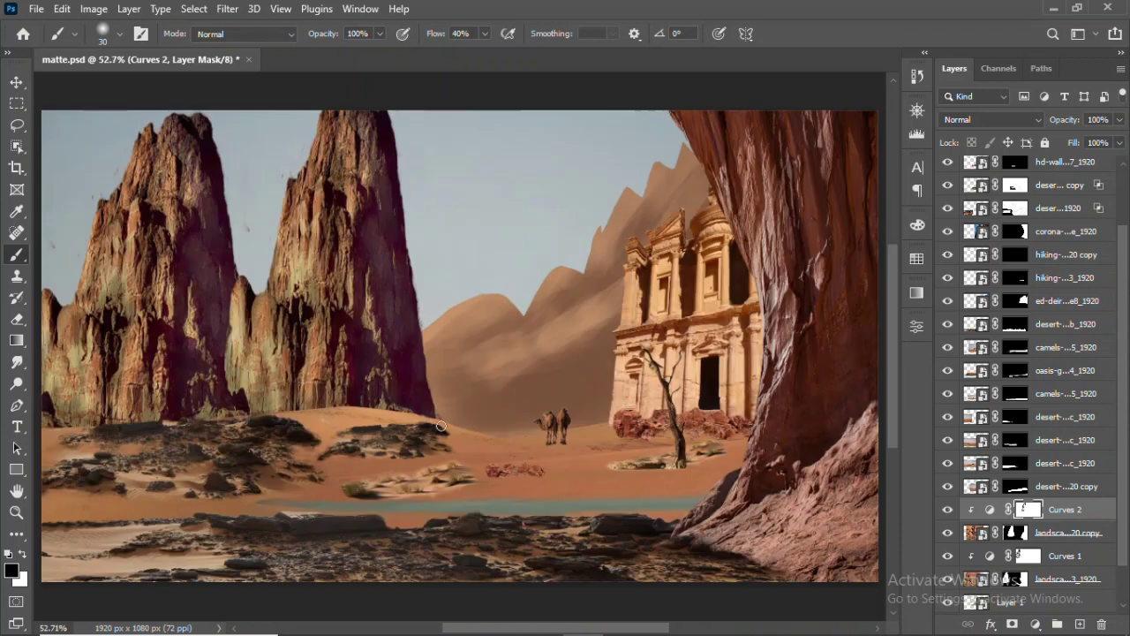
Toggle the sand layer's visibility off and on to compare
key(v)
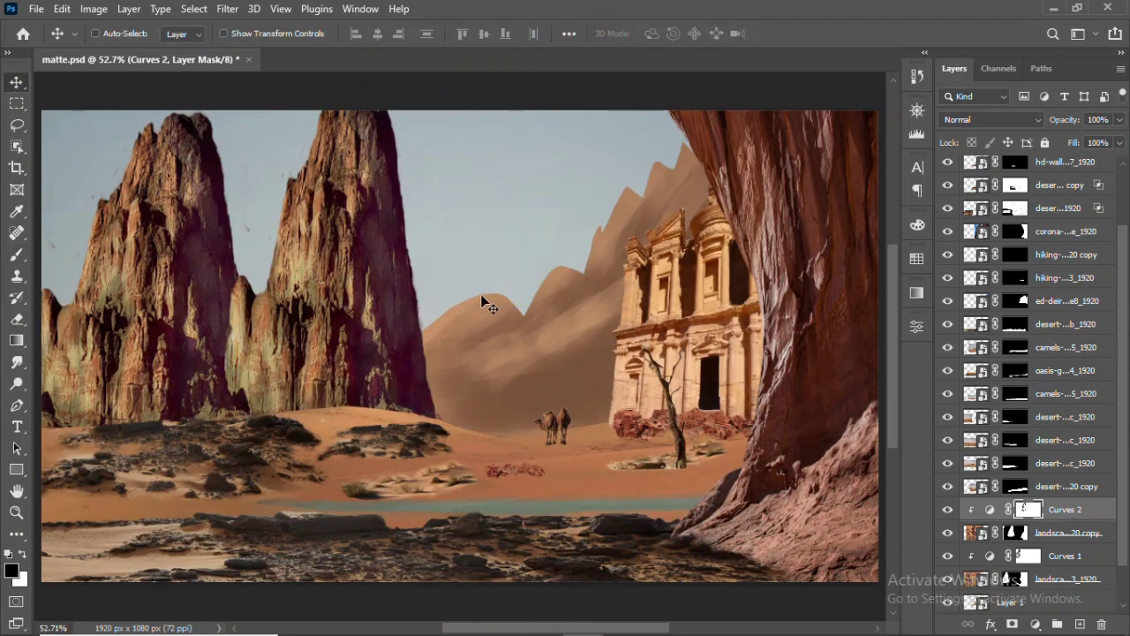
click(949, 491)
click(949, 491)
click(949, 491)
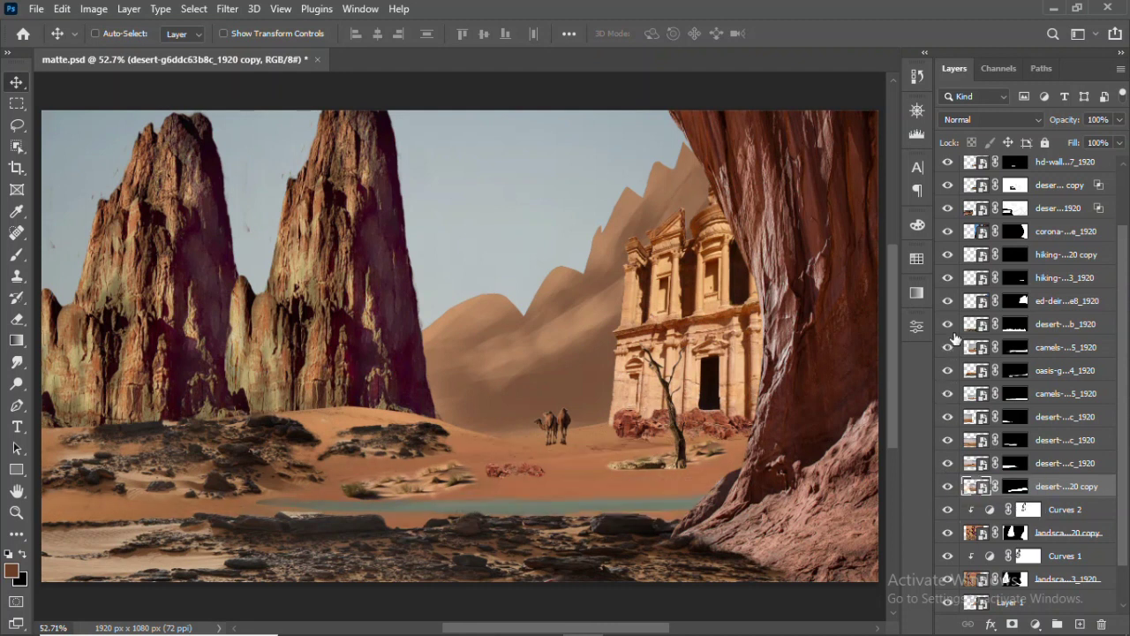
Group the layers from the top camel down to the sand layer
click(1057, 347)
shift+click(1058, 491)
click(1054, 625)
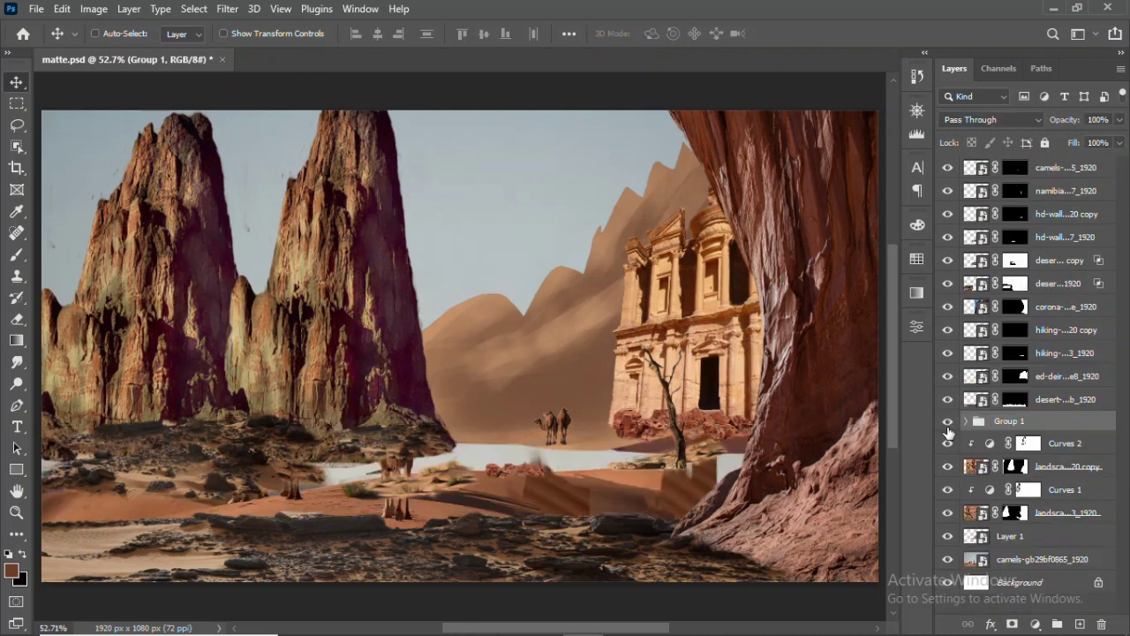
Add Curves 3 with lowered highlights, masking it back along the teal sand strip
click(1027, 404)
click(1036, 623)
click(997, 411)
drag(874, 428, 887, 456)
click(870, 321)
key(b)
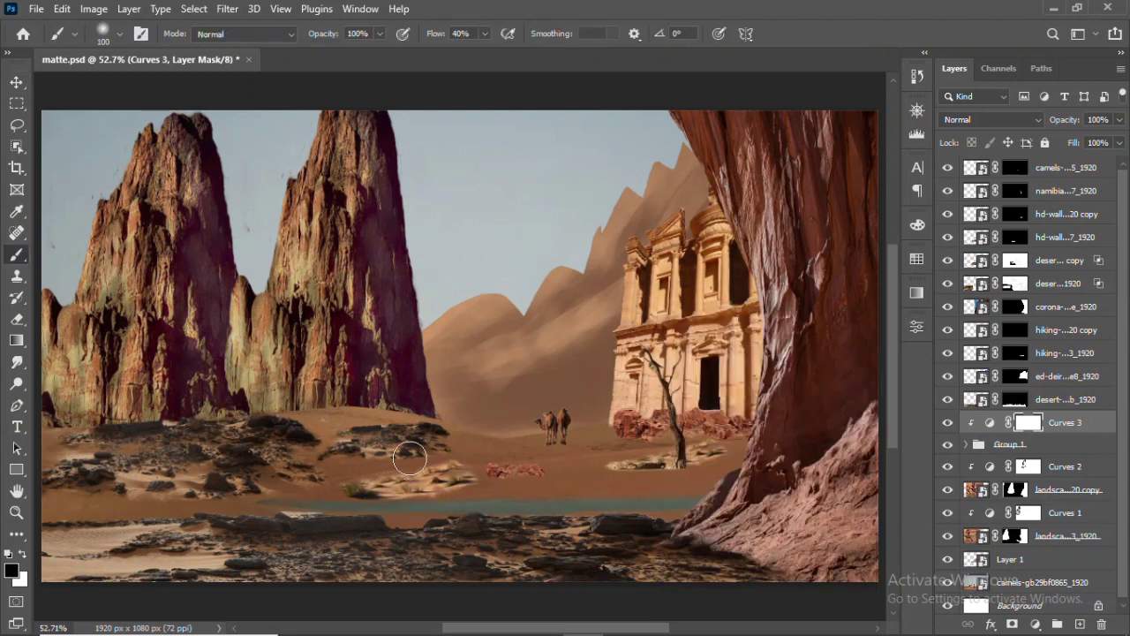
key(bracketright)
key(bracketright)
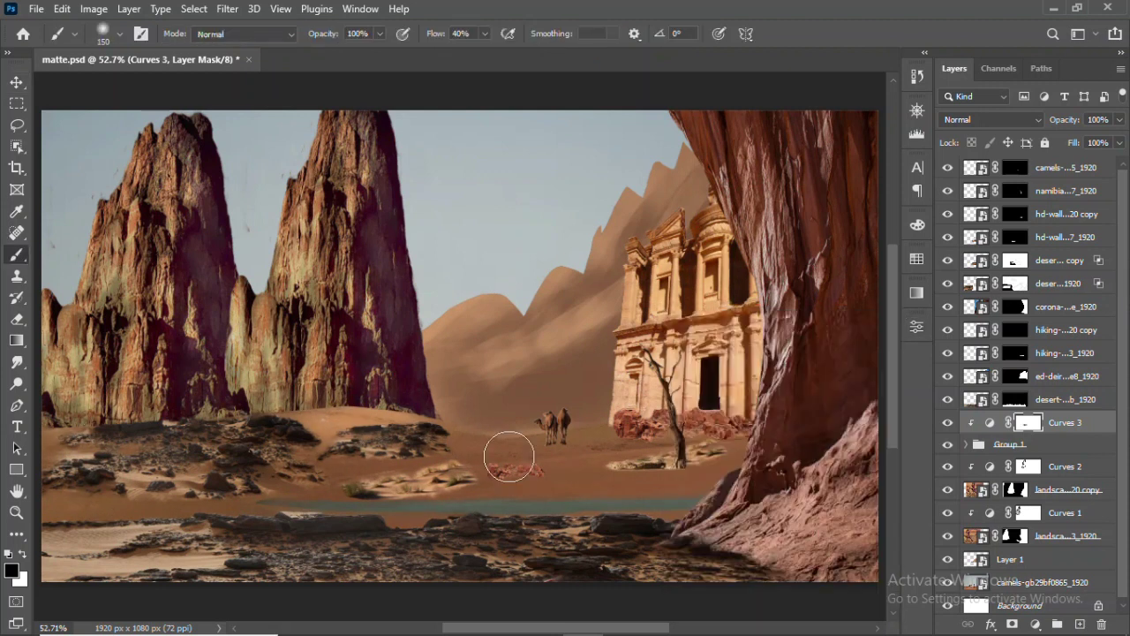
key(bracketleft)
key(bracketleft)
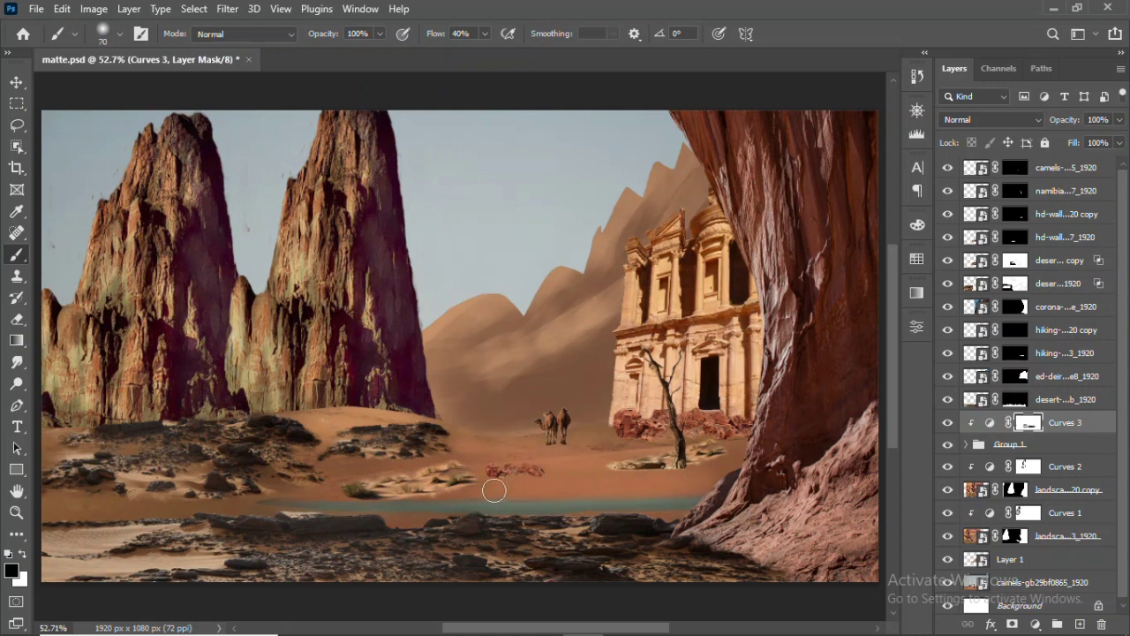
drag(388, 500, 470, 500)
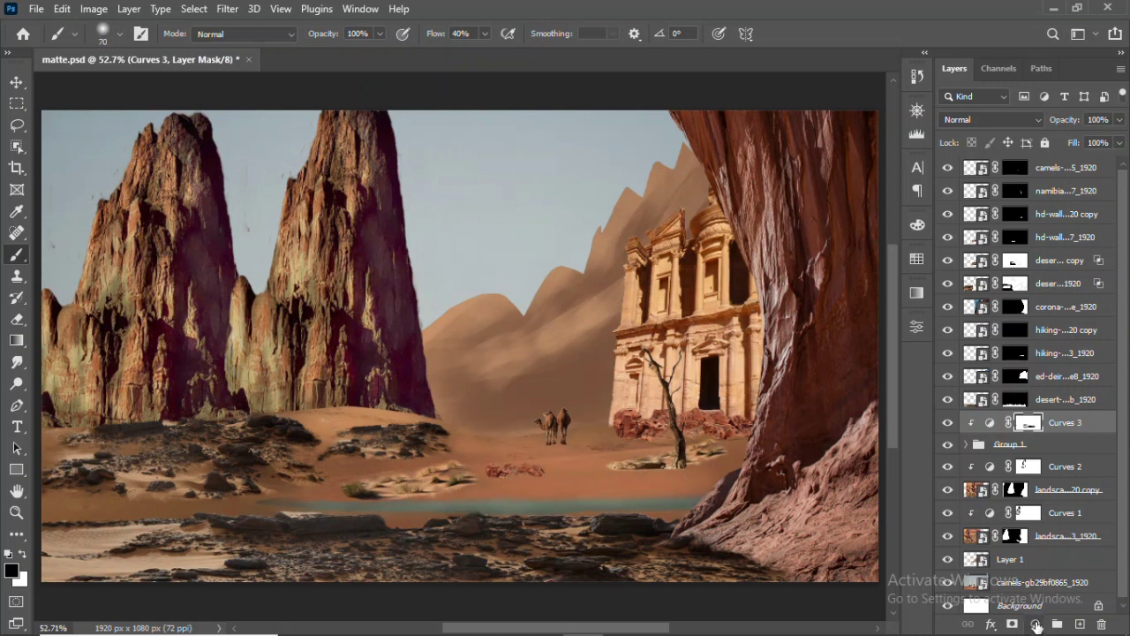
Add a darker Curves 4 on the dune layer, partly restoring the foreground rocks
click(1052, 401)
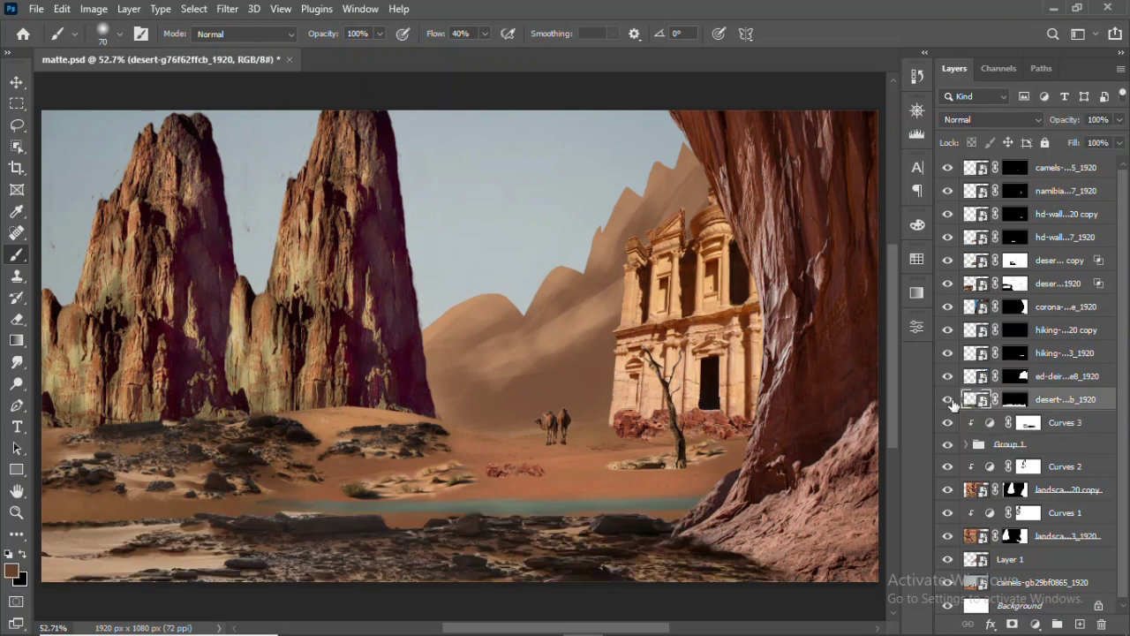
click(1035, 624)
click(1032, 404)
drag(872, 416, 872, 507)
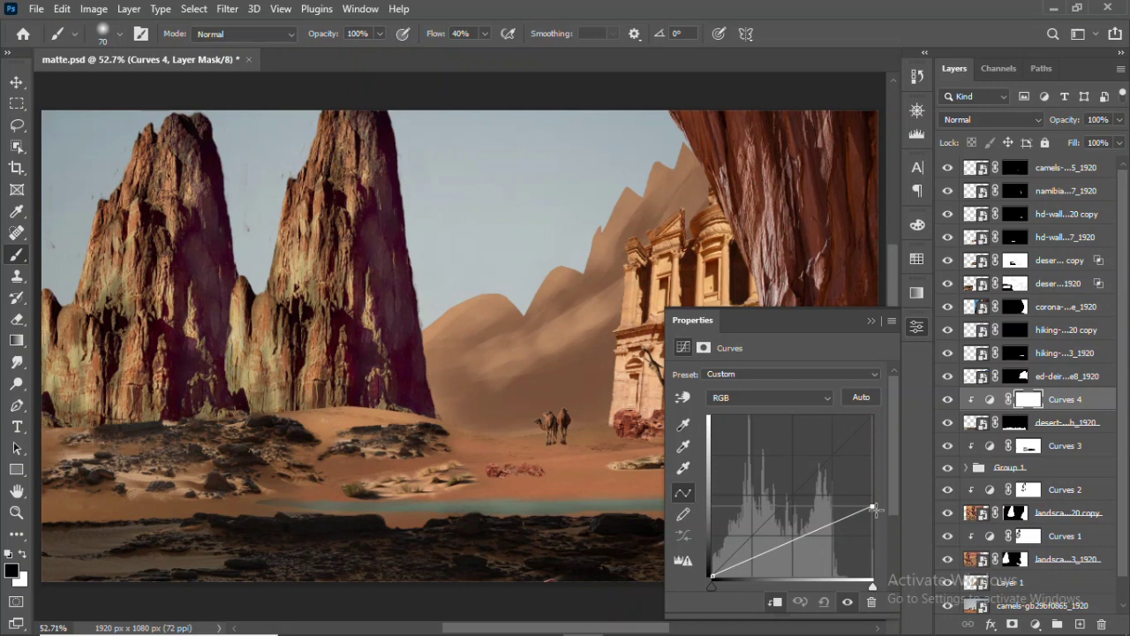
click(870, 321)
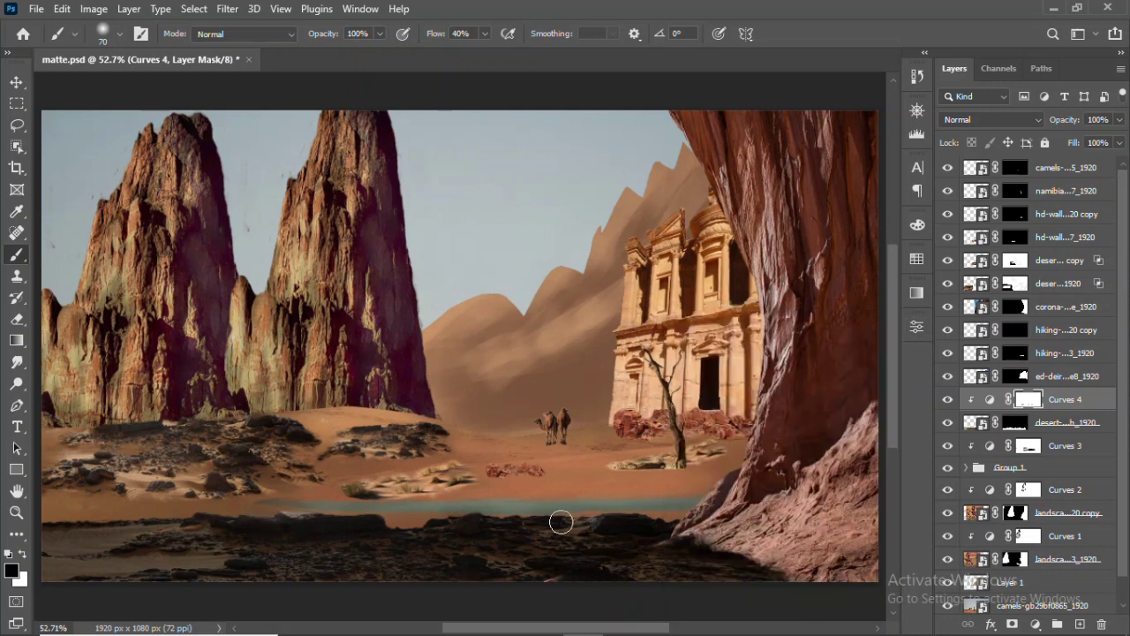
drag(444, 537, 571, 545)
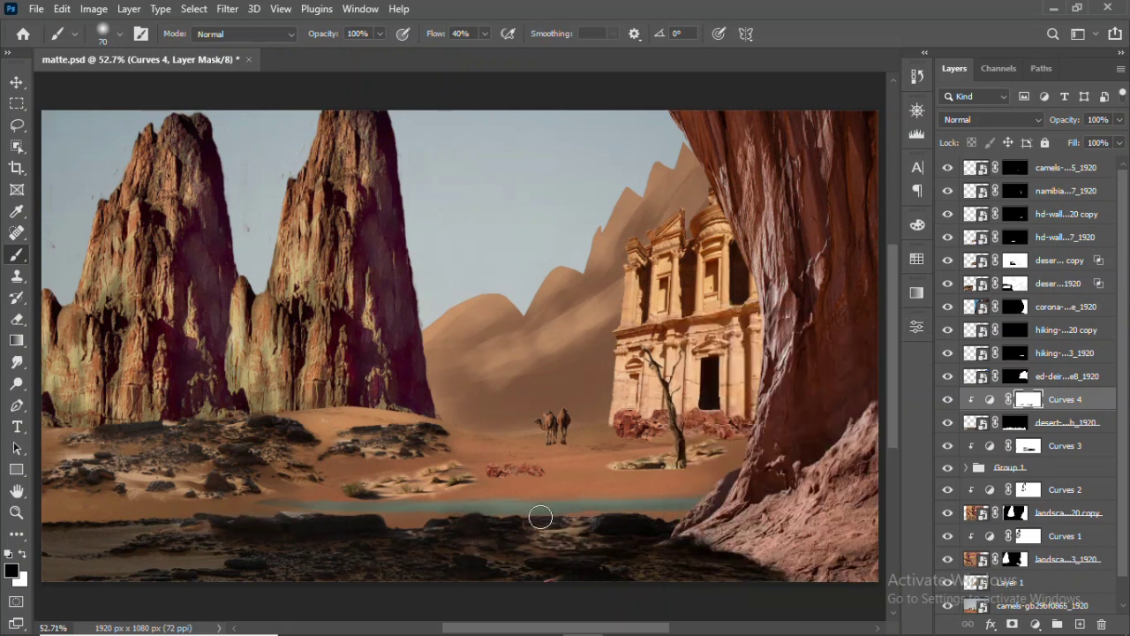
Add a Curves 5 adjustment on the ed-deir temple layer
click(975, 376)
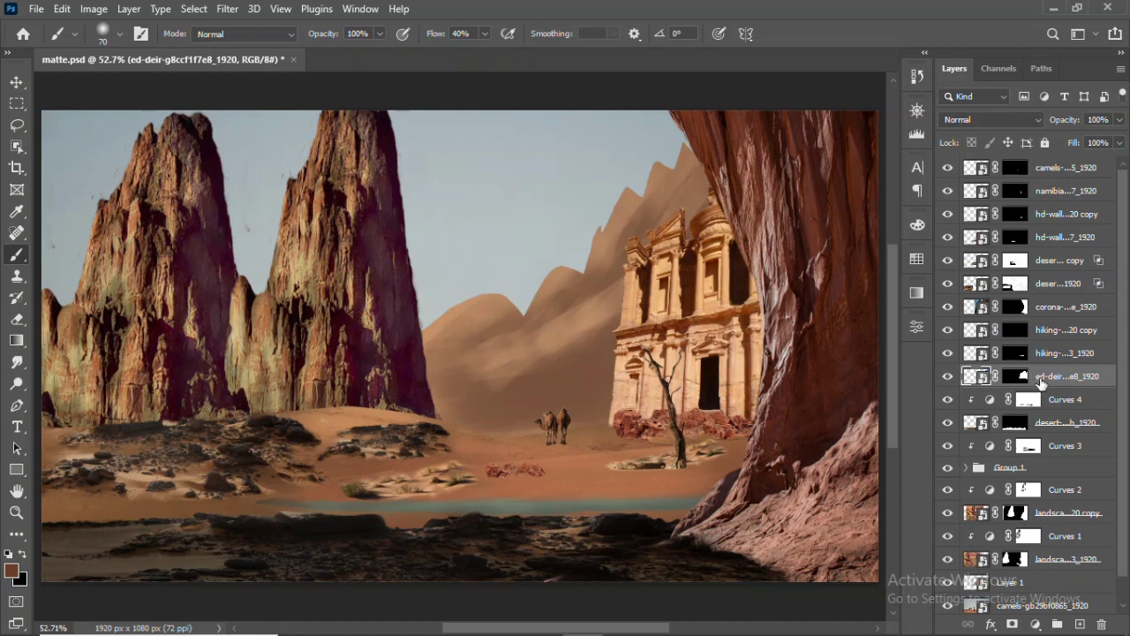
click(1035, 624)
click(1019, 421)
Clip the curves grade to the temple, zoom in, and set a size-15 brush at 14% flow
click(776, 602)
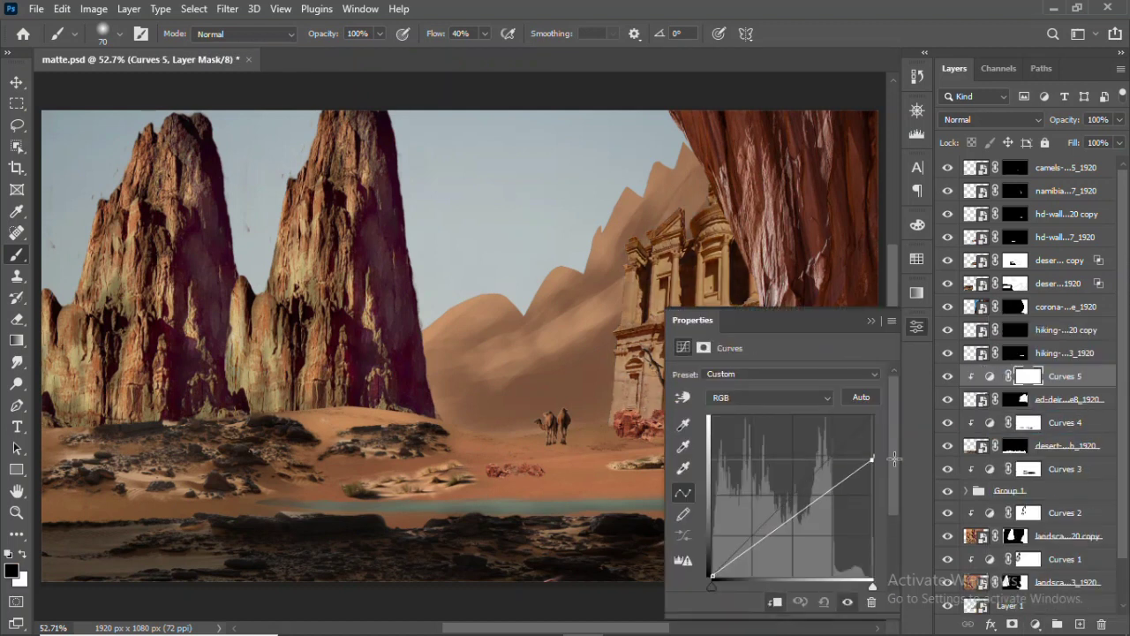
click(871, 320)
key(z)
click(668, 374)
drag(669, 374, 510, 450)
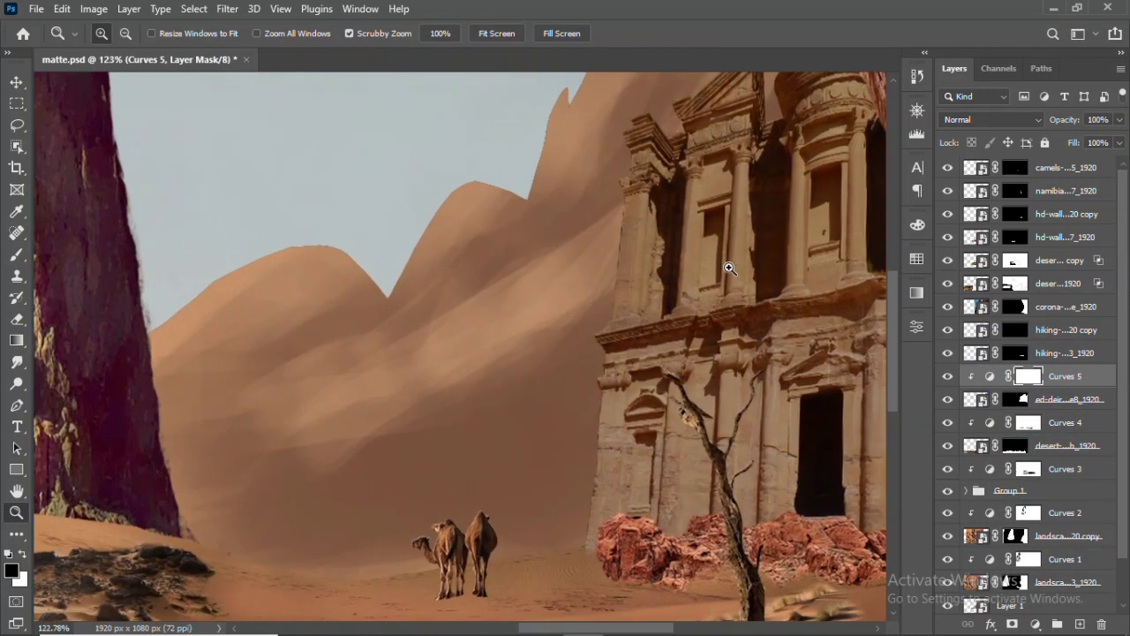
key(b)
key(bracketleft)
key(bracketleft)
key(bracketleft)
key(shift+1)
key(shift+4)
Paint the temple's left, right and rightmost columns and the walls around the tree back to light
drag(624, 200, 617, 336)
drag(457, 245, 452, 362)
drag(437, 432, 437, 534)
mouse_move(501, 439)
mouse_down()
mouse_move(503, 547)
mouse_move(526, 540)
mouse_up()
drag(551, 429, 551, 509)
drag(574, 436, 568, 550)
drag(579, 432, 579, 514)
drag(684, 198, 684, 295)
drag(681, 180, 667, 323)
drag(700, 390, 701, 515)
drag(696, 436, 695, 542)
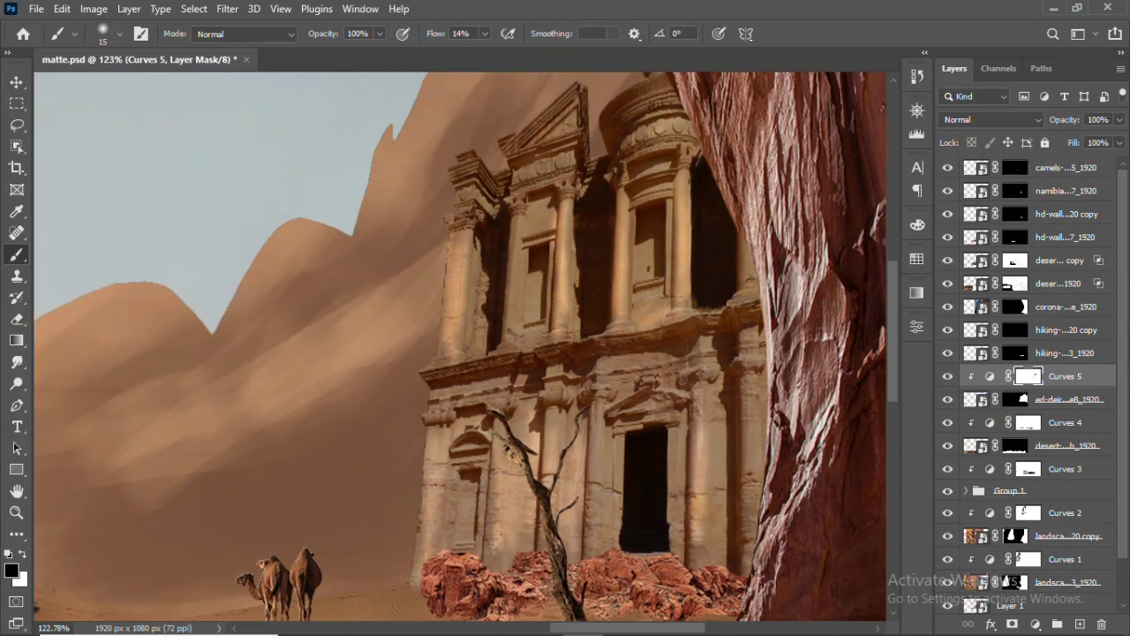
Select the temple layer and apply a transform option from the right-click menu
key(v)
click(1068, 399)
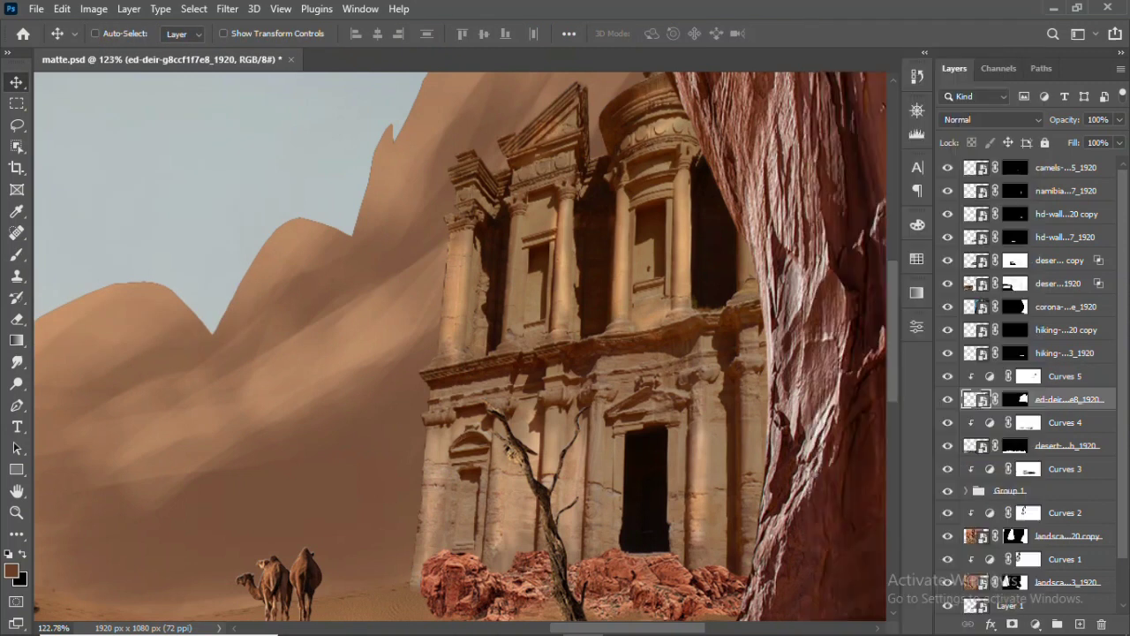
key(ctrl+t)
right_click(545, 252)
click(583, 609)
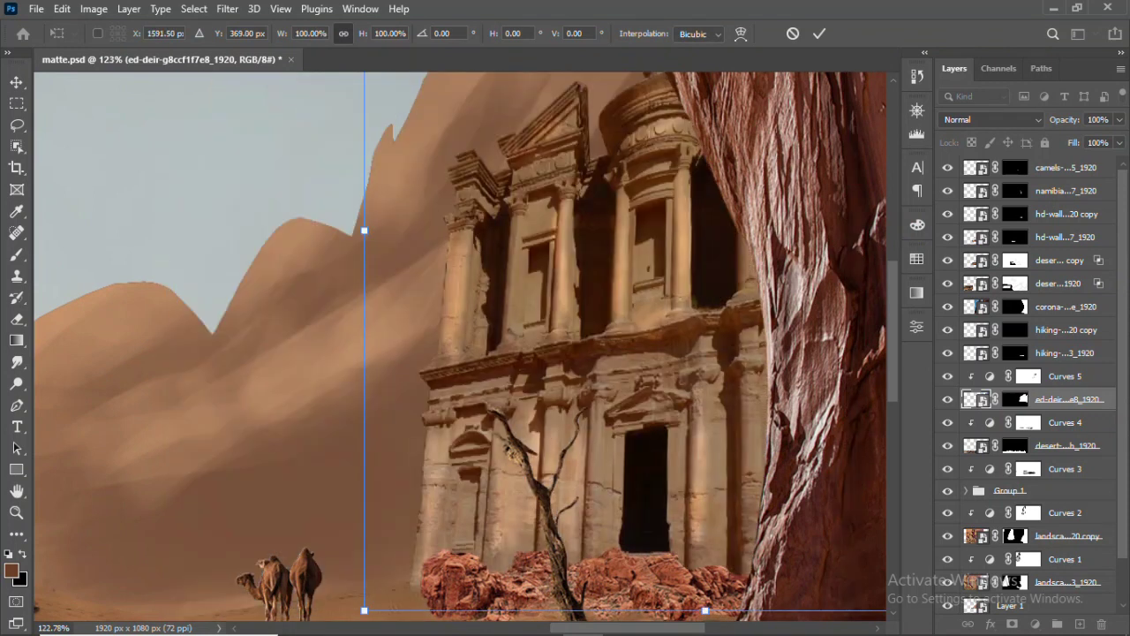
key(Return)
Return to mask painting with a size-25 brush and brighten the temple's right edge
key(alt+bracketright)
key(b)
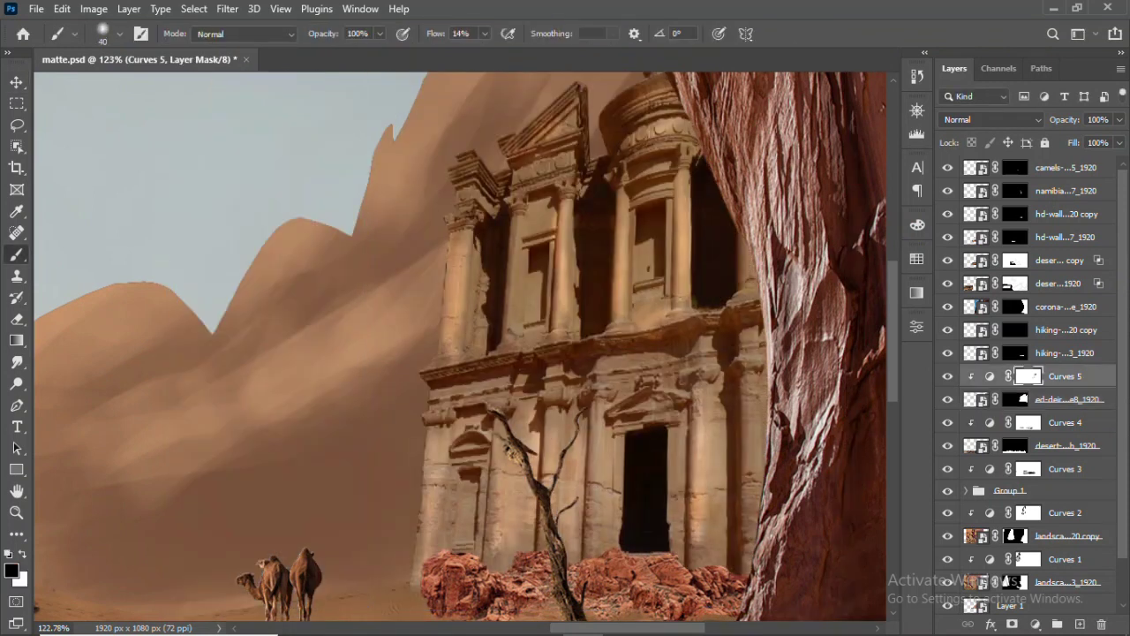
key(bracketleft)
key(bracketleft)
key(bracketleft)
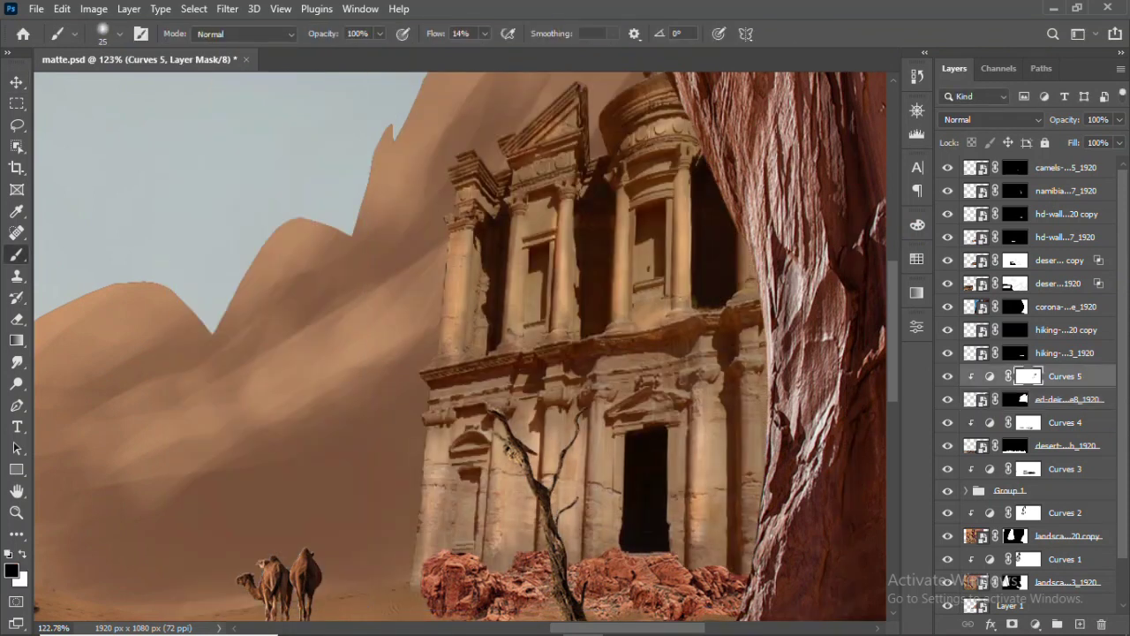
mouse_move(661, 304)
mouse_down()
mouse_move(702, 360)
mouse_move(716, 485)
mouse_move(755, 327)
mouse_up()
drag(750, 459, 748, 252)
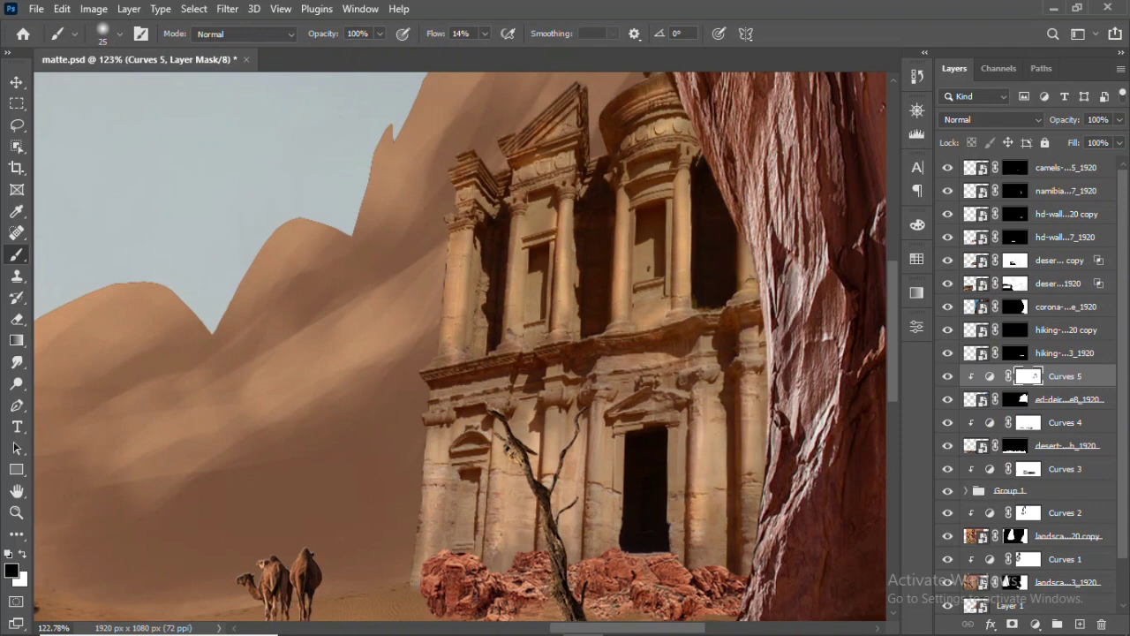
drag(594, 542, 593, 450)
drag(613, 369, 724, 377)
Brighten the temple's ledges, the area around the tree, the central columns and remaining spots
drag(711, 371, 717, 545)
drag(676, 505, 676, 443)
mouse_move(521, 389)
mouse_down()
mouse_move(442, 540)
mouse_move(464, 484)
mouse_up()
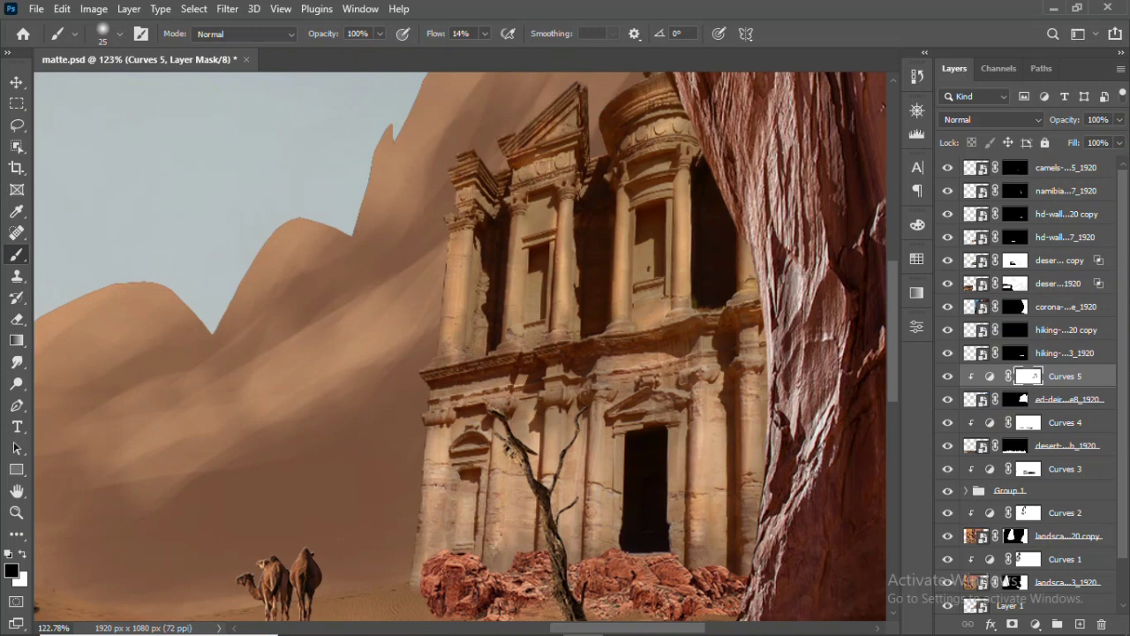
drag(501, 554, 544, 406)
drag(587, 530, 574, 397)
mouse_move(605, 504)
mouse_down()
mouse_move(662, 388)
mouse_move(528, 212)
mouse_up()
drag(516, 344, 547, 212)
drag(628, 225, 657, 185)
Check the temple grade's Blending Options and set its opacity to 89%
key(ctrl+0)
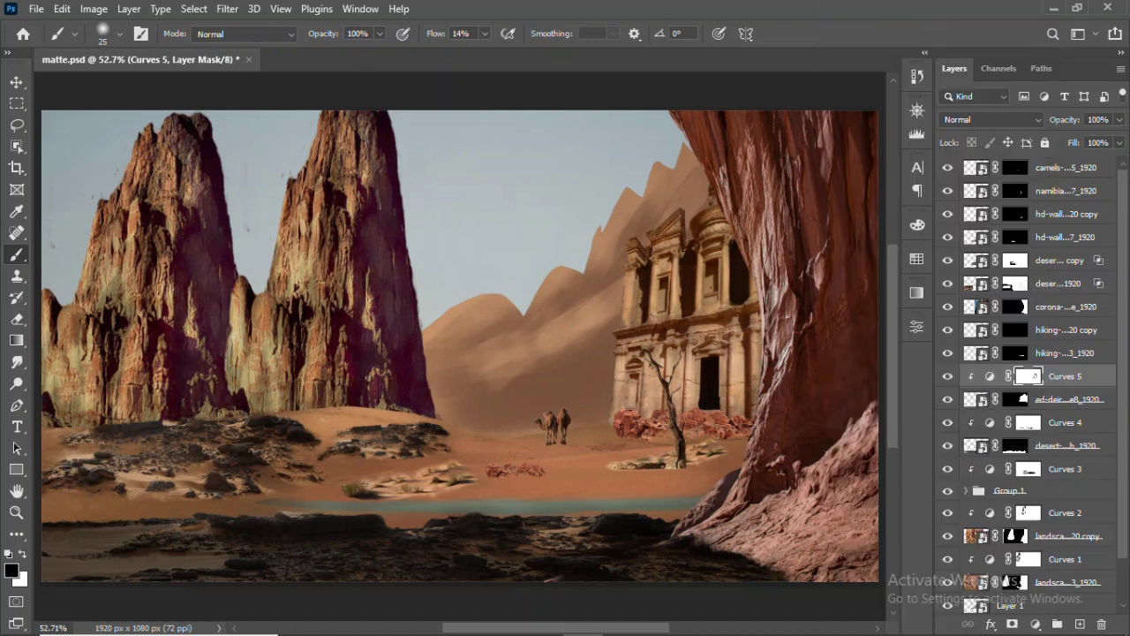
double_click(1085, 376)
key(Return)
click(989, 376)
drag(1106, 138, 1109, 138)
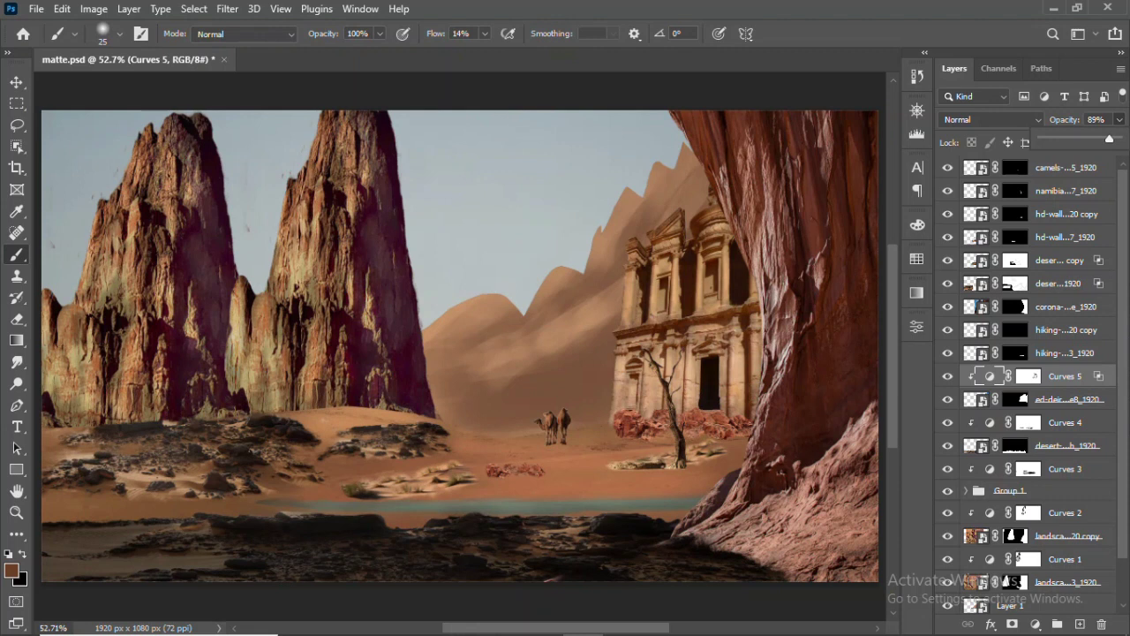
key(v)
click(1064, 352)
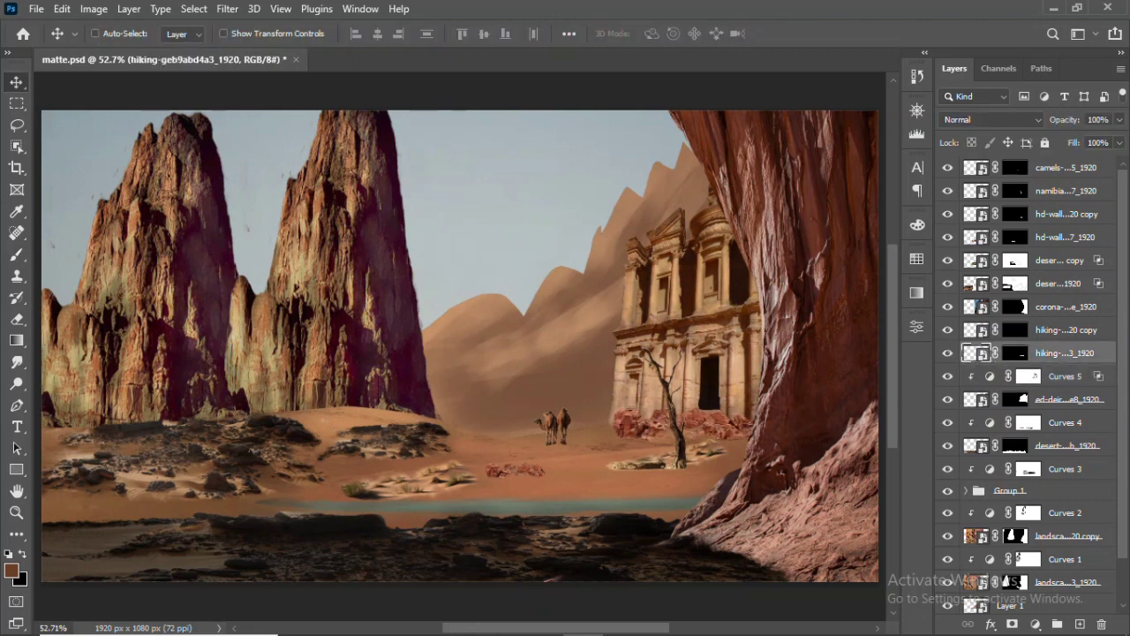
Add a Curves 6 clipped to the cliff layer, bend its curve, and lower its opacity to 80%
click(1035, 624)
click(1042, 411)
click(757, 600)
drag(794, 495, 777, 468)
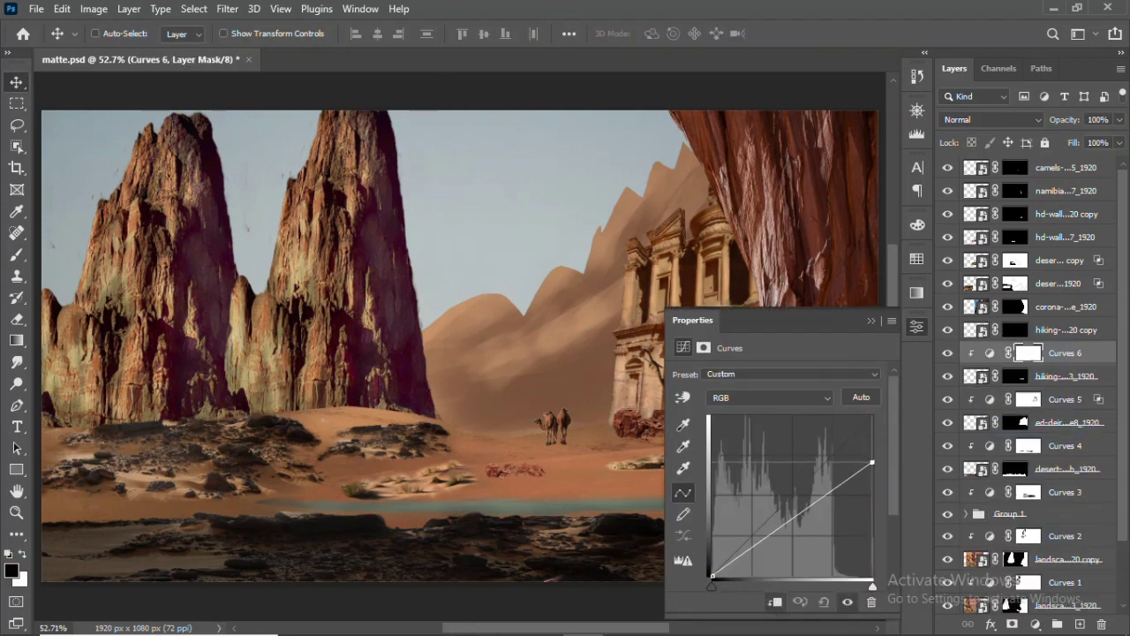
key(z)
drag(628, 424, 671, 424)
key(b)
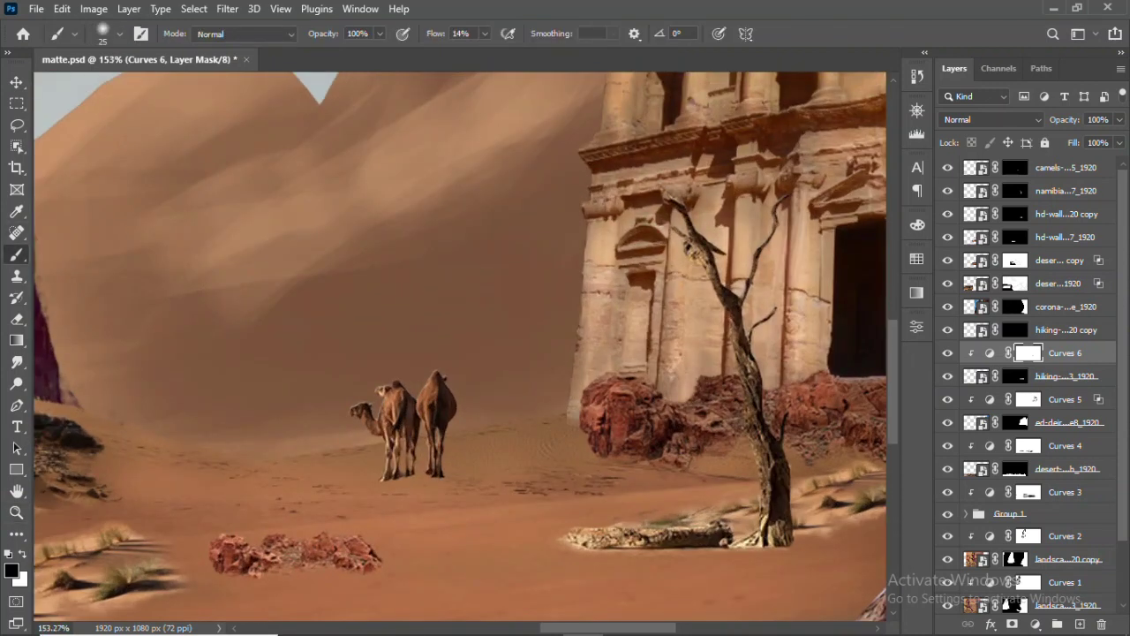
drag(862, 411, 751, 424)
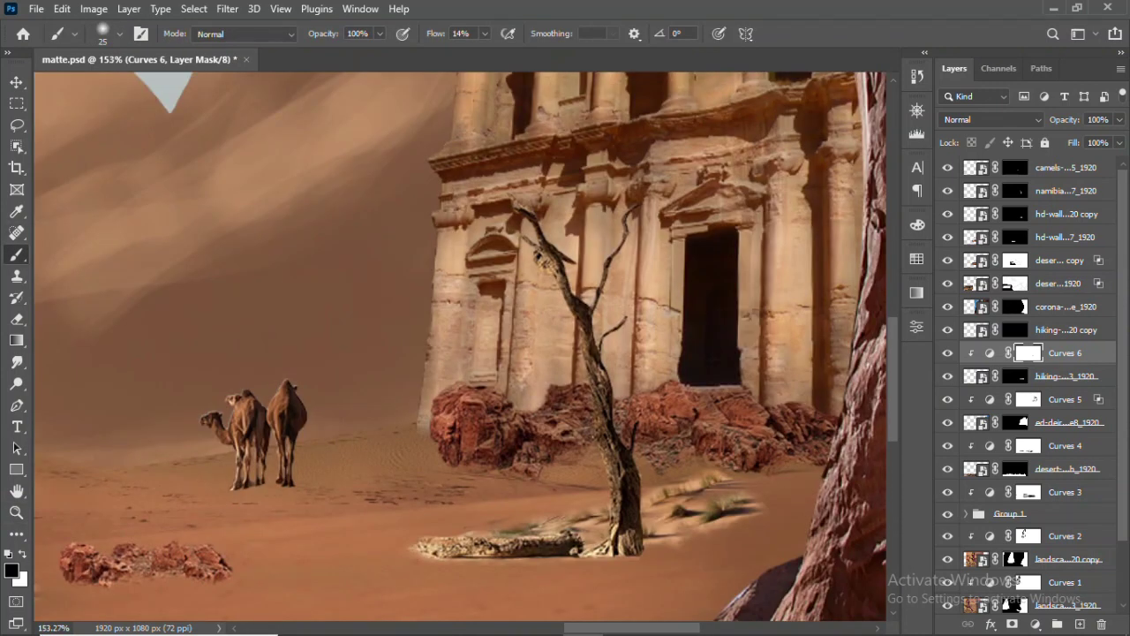
key(v)
key(ctrl+0)
drag(1118, 119, 1111, 139)
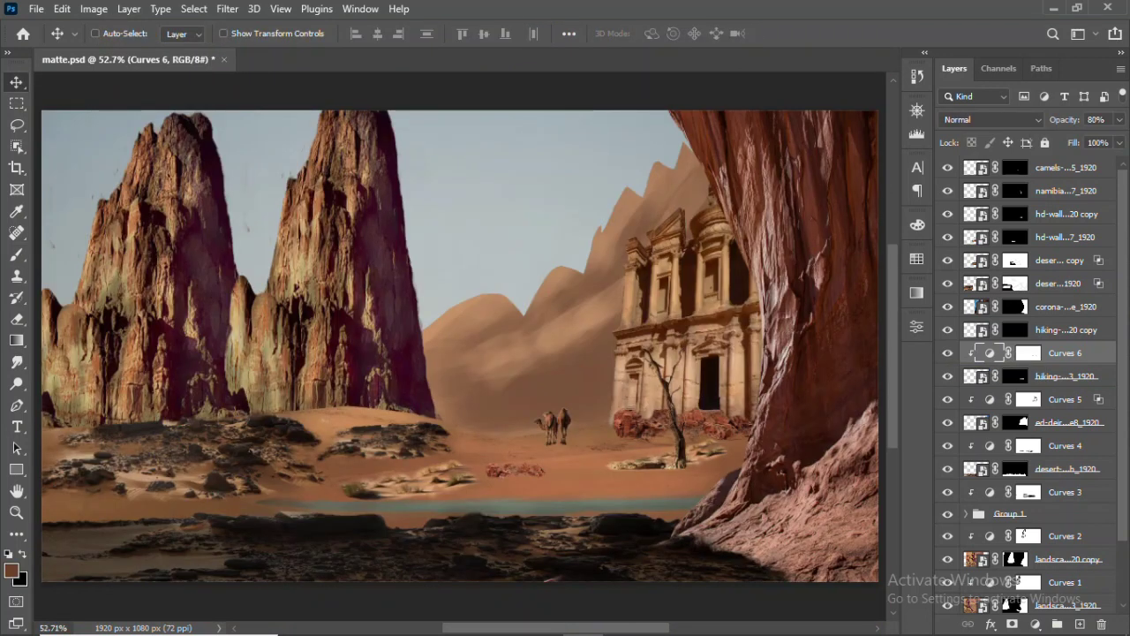
Add a Curves 7 clipped to the hiking rock copy and invert its mask to black
click(1063, 329)
click(1035, 624)
click(1024, 409)
click(916, 326)
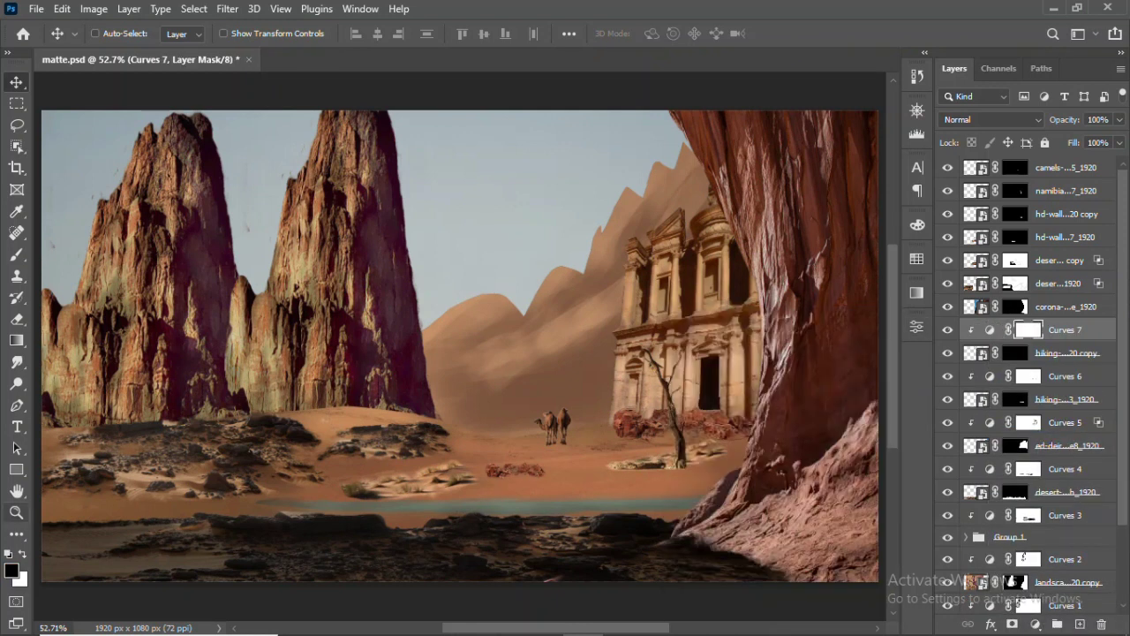
key(z)
drag(475, 467, 547, 467)
key(b)
key(ctrl+i)
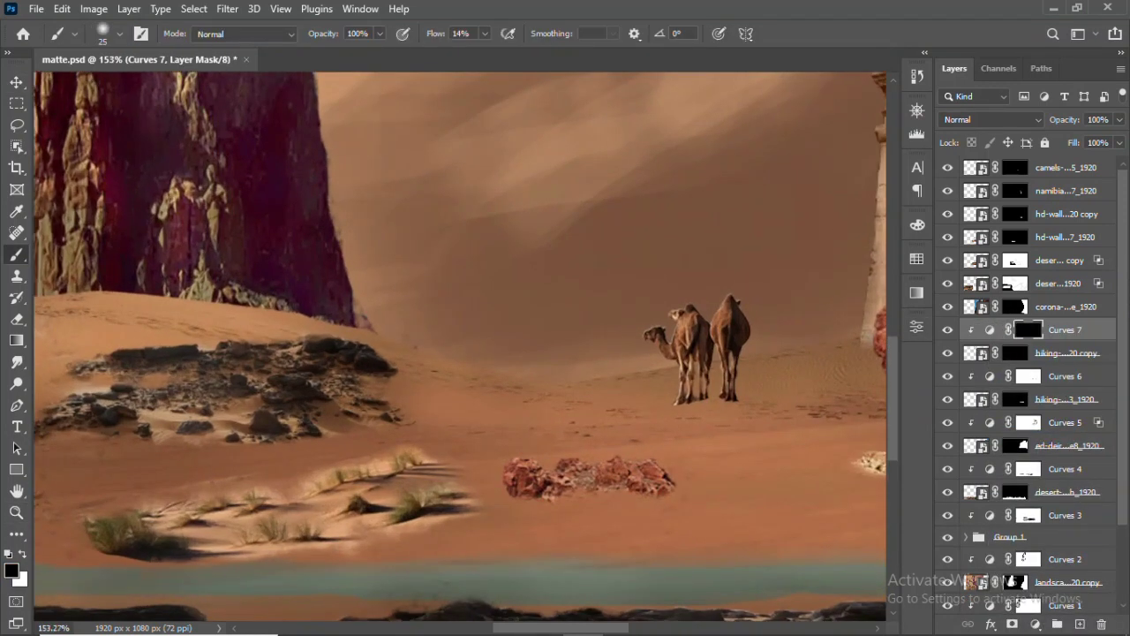
key(x)
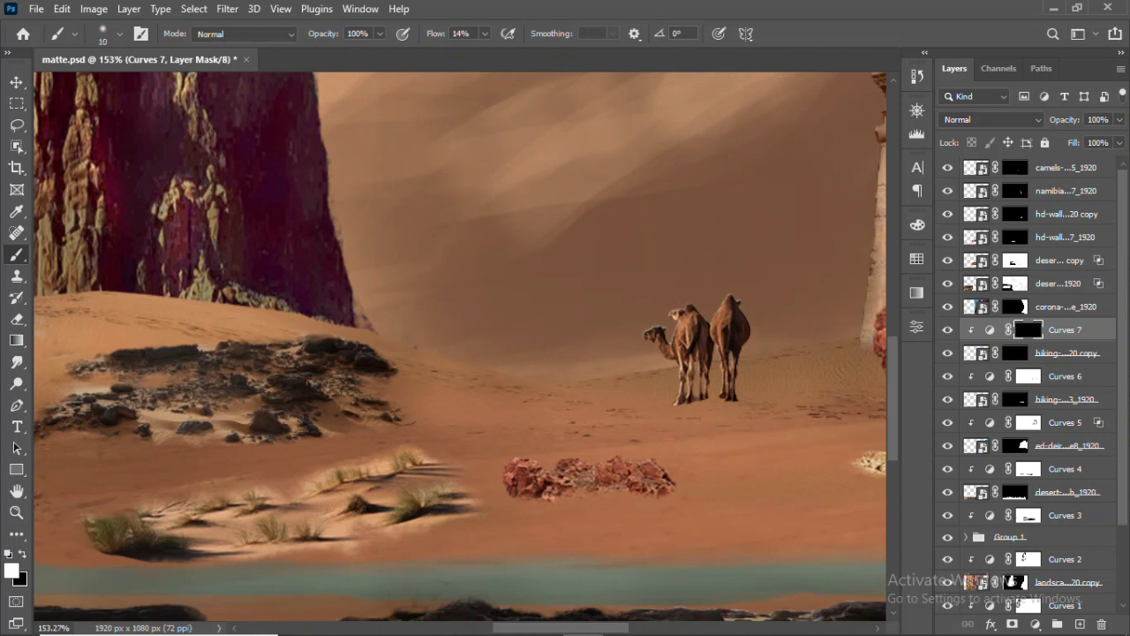
key(v)
key(ctrl+0)
key(alt+bracketright)
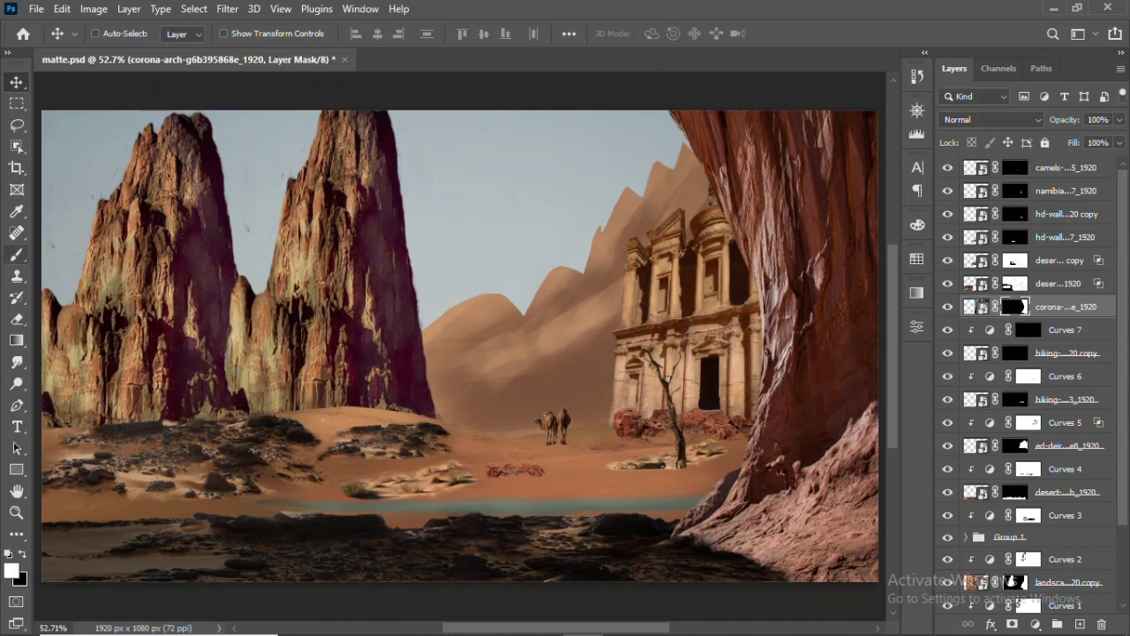
Add a Curves 8 above the corona-arch cliff and pull its curve down to darken it
key(b)
key(x)
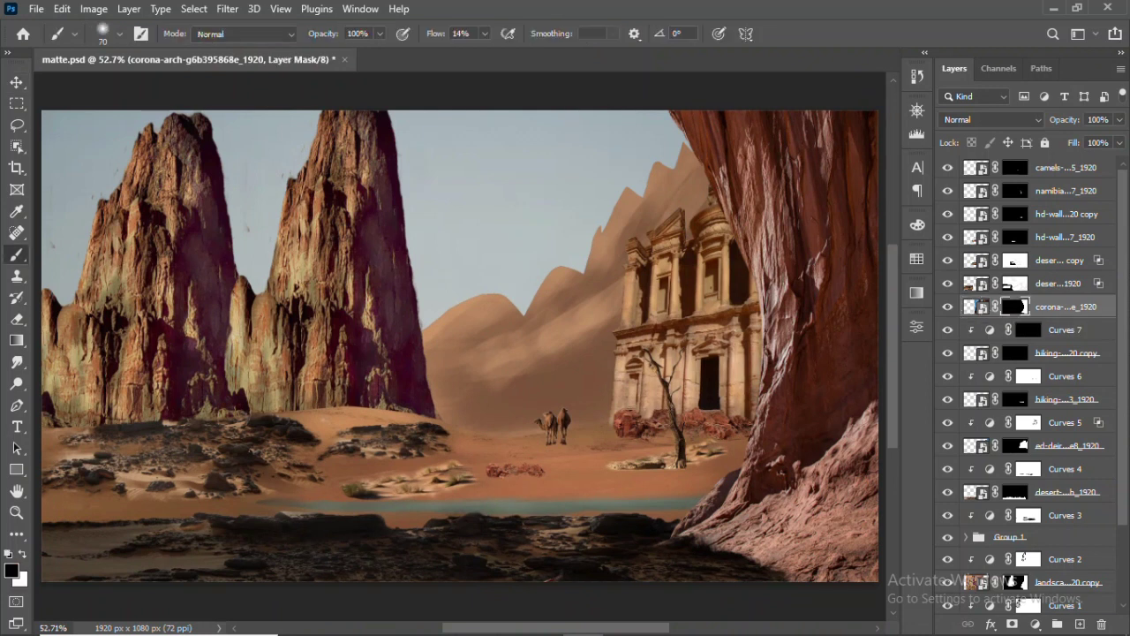
key(v)
click(1035, 623)
click(1011, 408)
drag(872, 415, 872, 501)
click(989, 306)
click(917, 327)
click(916, 327)
click(917, 326)
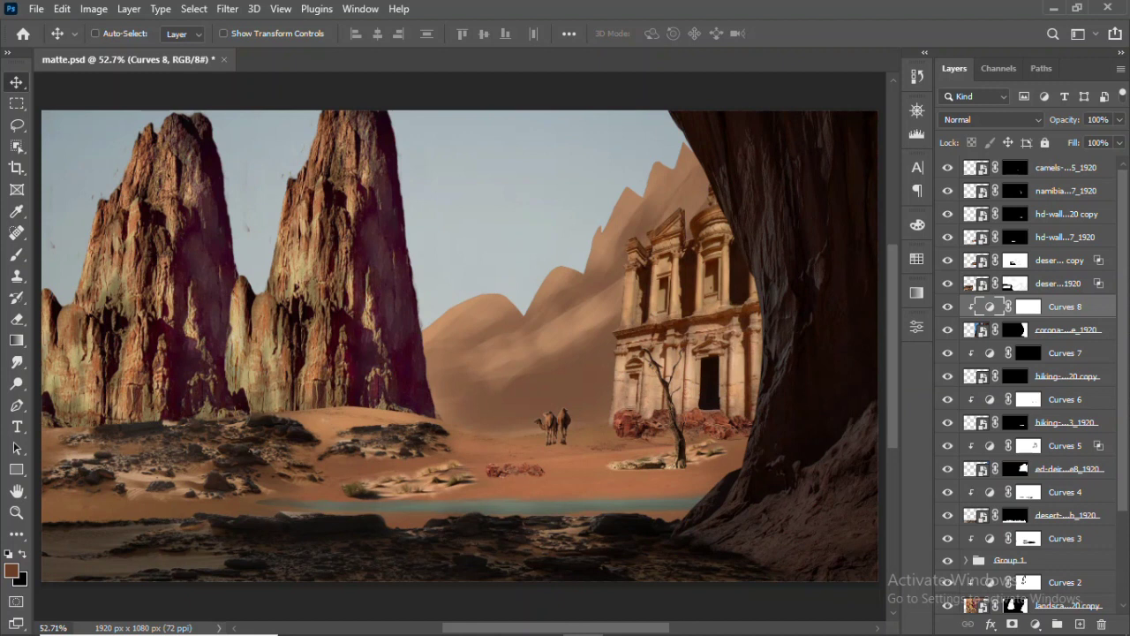
Paint black on the Curves 8 mask along the cliff edge beside the temple's base and top
click(1027, 306)
key(b)
key(d)
key(bracketleft)
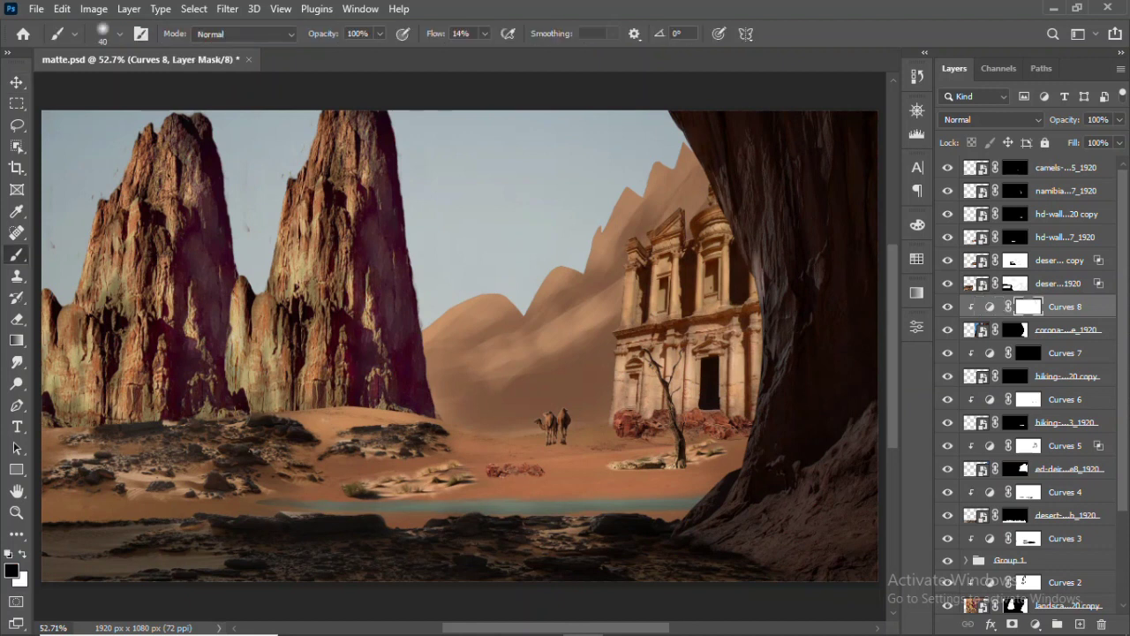
drag(777, 357, 745, 463)
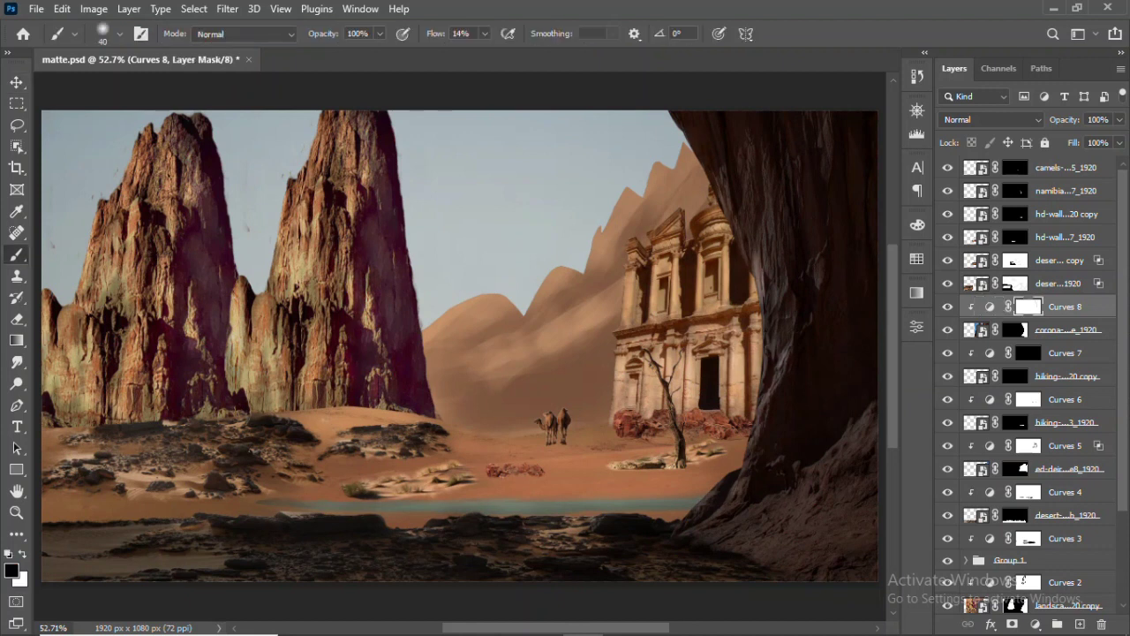
drag(733, 212, 759, 269)
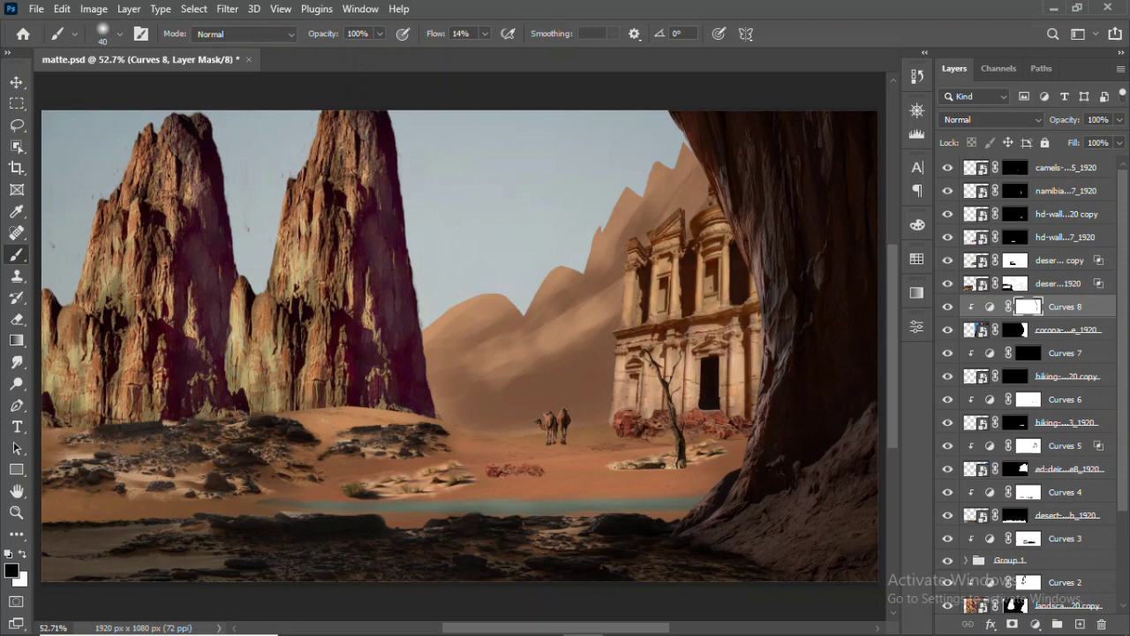
key(v)
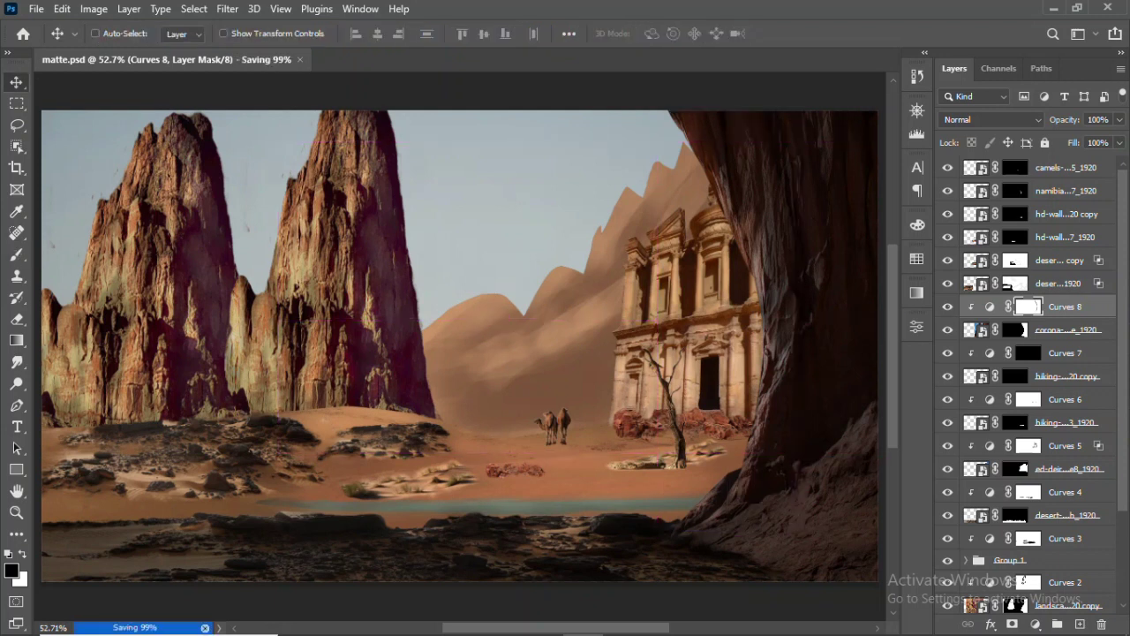
key(alt+bracketright)
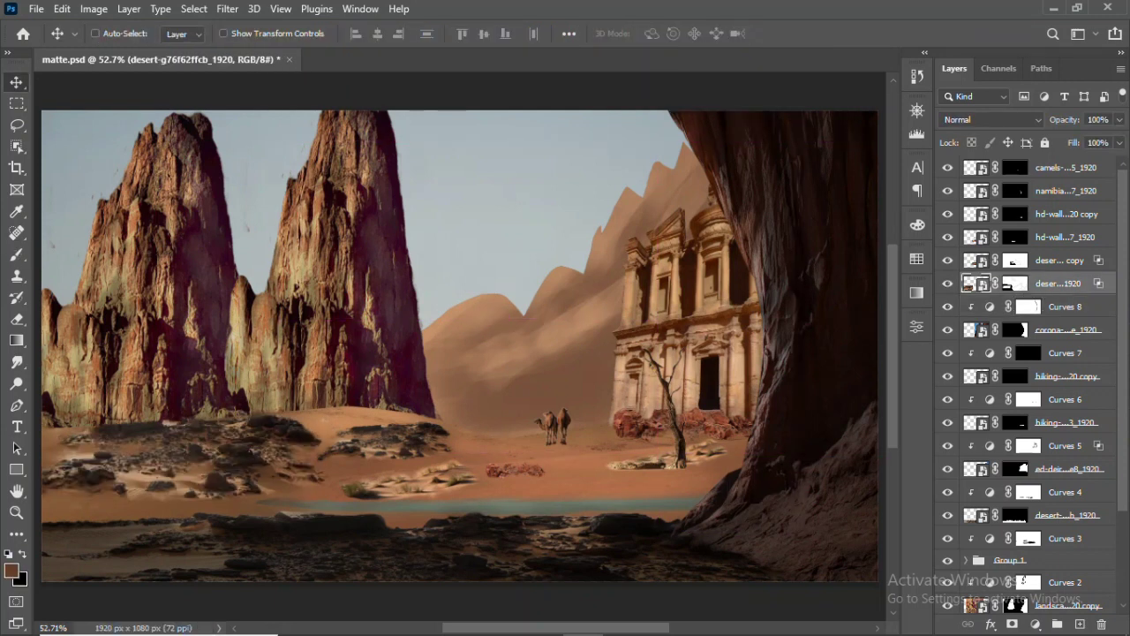
Add a Curves 9 clipped to the desert layer with a two-point sand regrade
key(b)
key(ctrl+backslash)
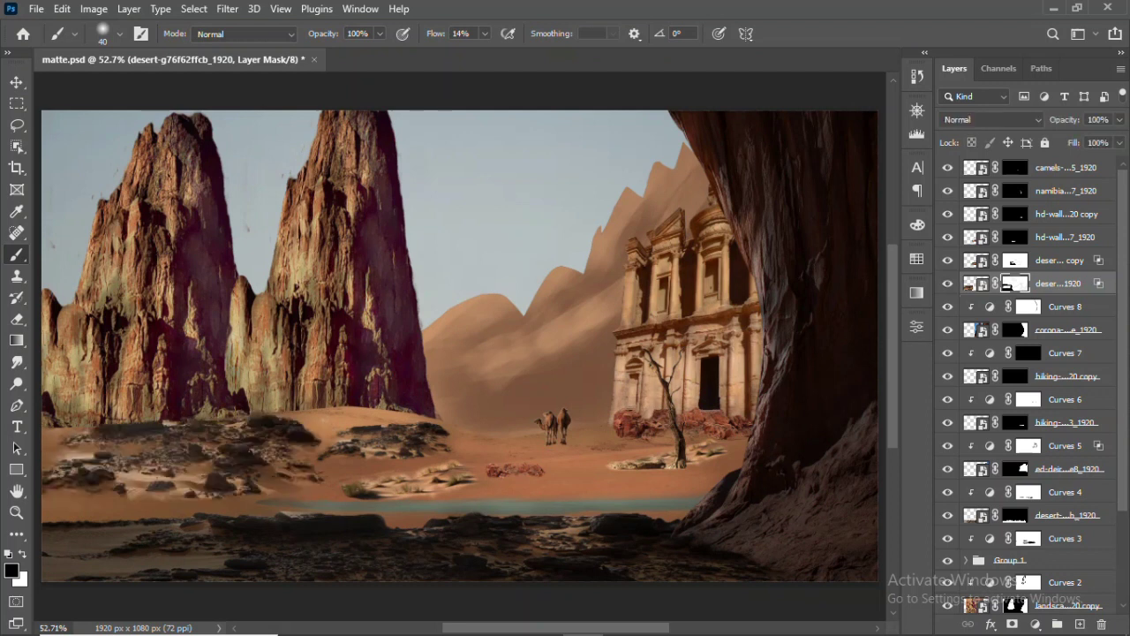
key(ctrl+2)
click(1035, 624)
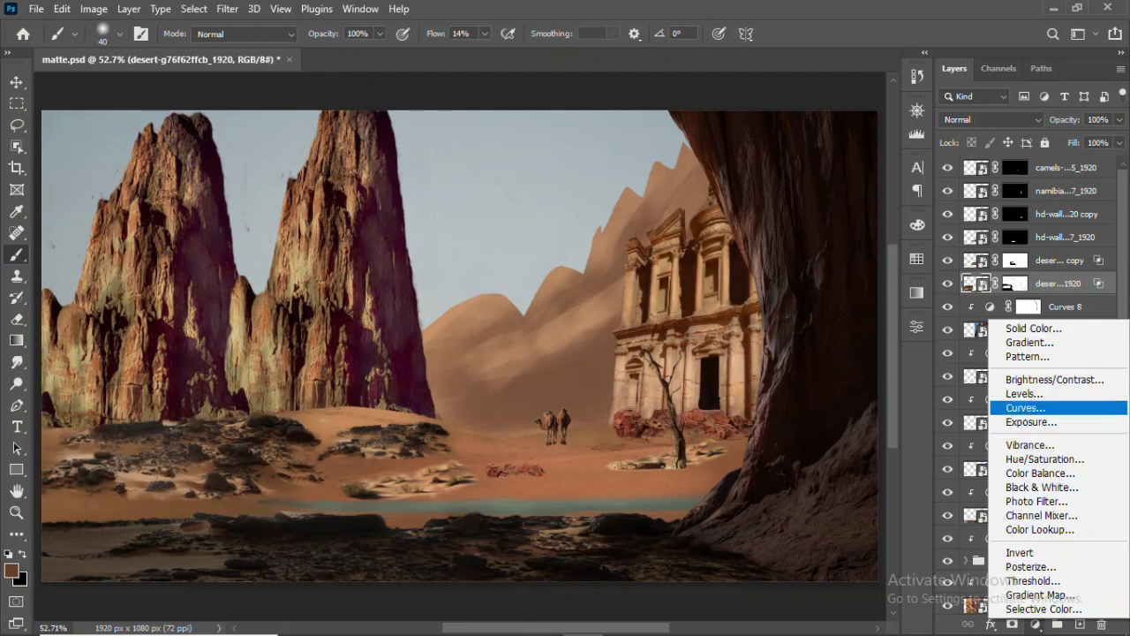
click(1028, 407)
drag(833, 452, 841, 459)
drag(760, 529, 759, 536)
click(916, 326)
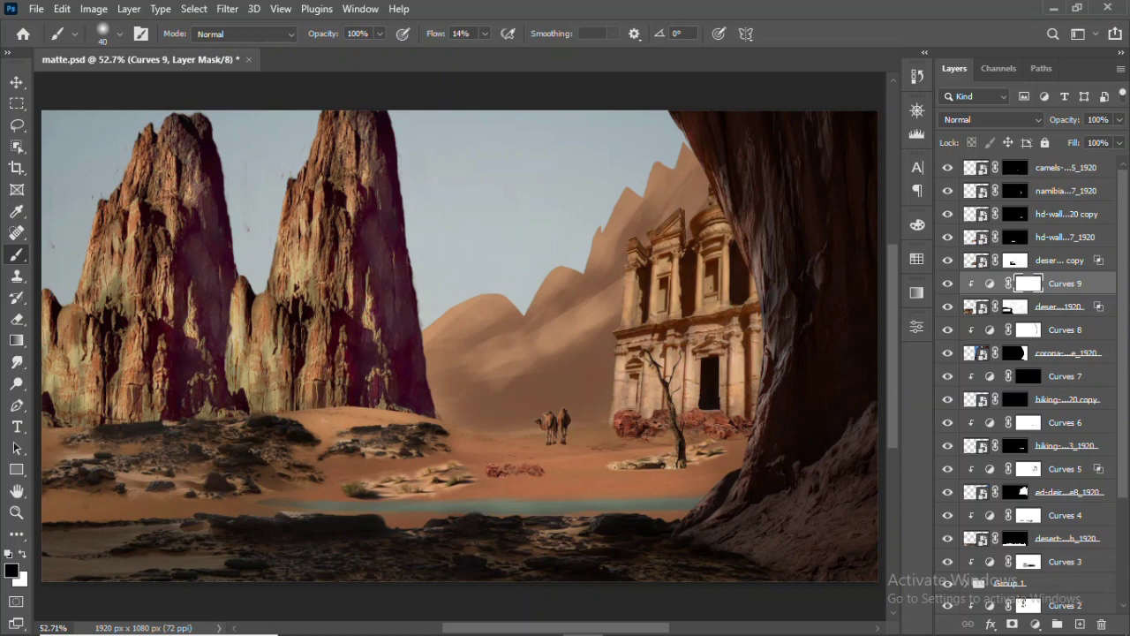
Add a Curves 10 clipped to the desert copy layer and shape its two points
click(975, 260)
alt+click(384, 441)
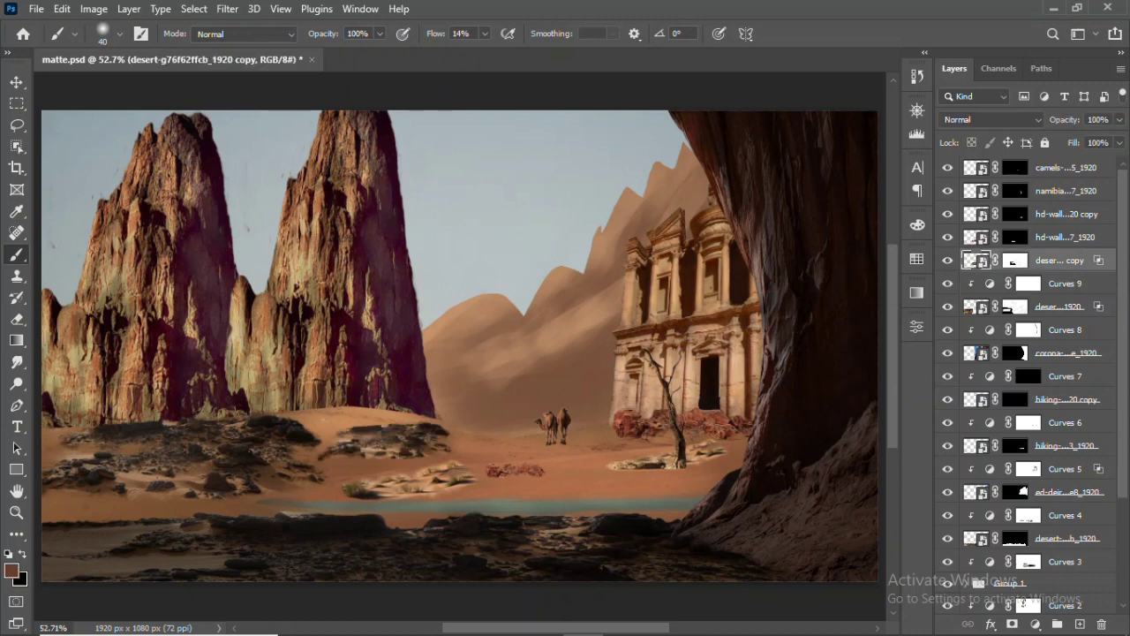
click(1036, 624)
click(1041, 433)
drag(837, 477, 837, 457)
drag(750, 521, 751, 533)
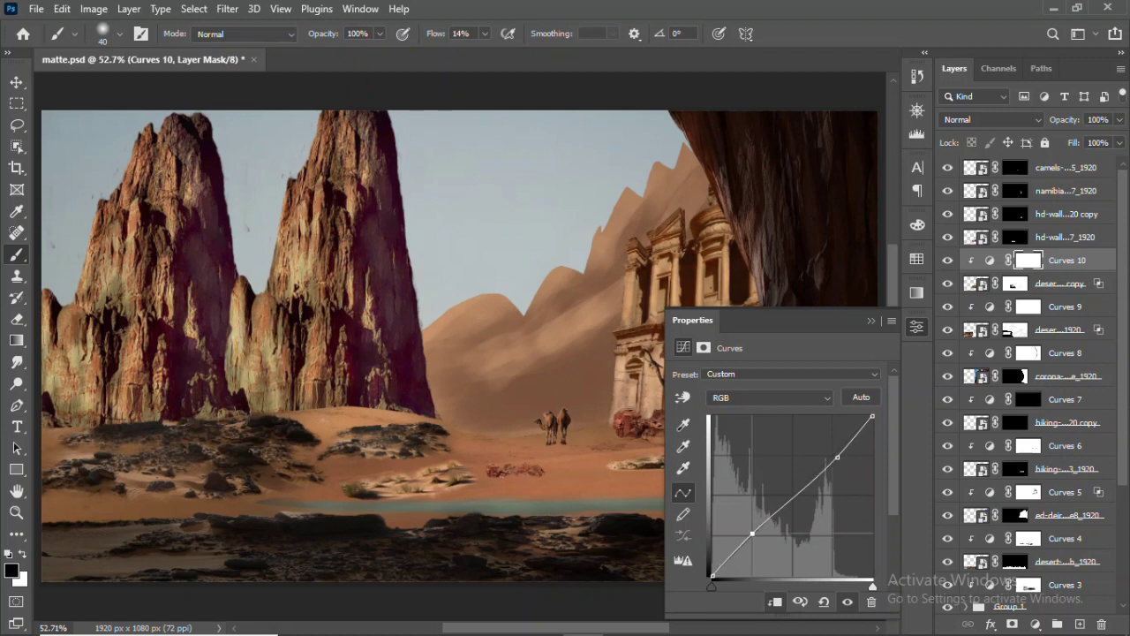
click(916, 326)
Check the Curves 3 mask, compare the grading, and switch Curves 10 off
key(v)
scroll(1028, 384, down, 5)
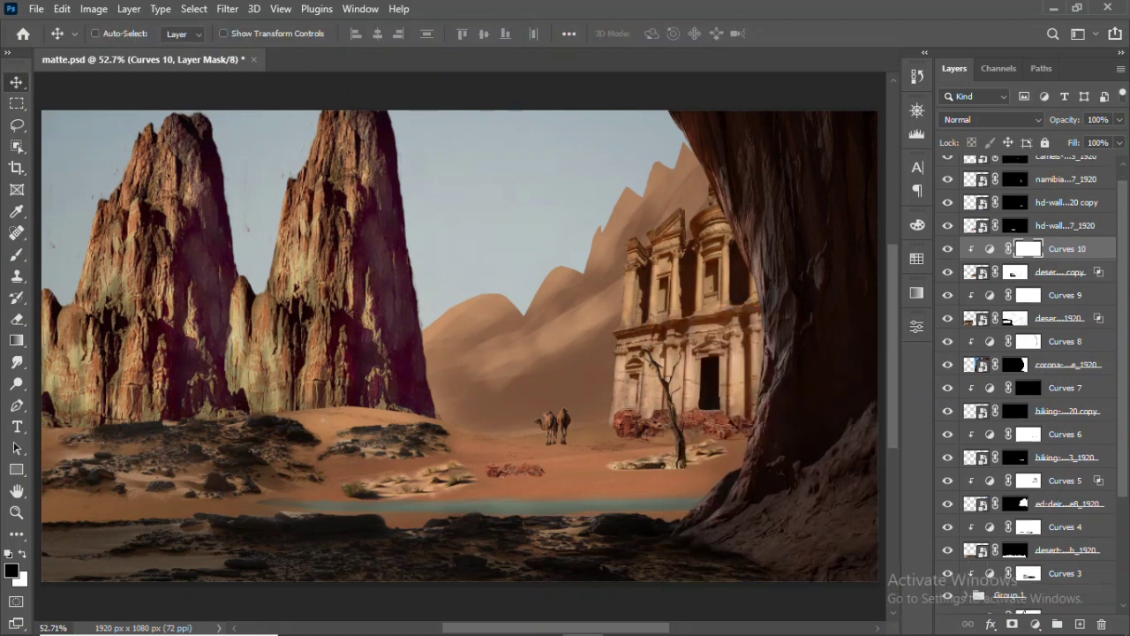
click(1026, 418)
key(b)
key(x)
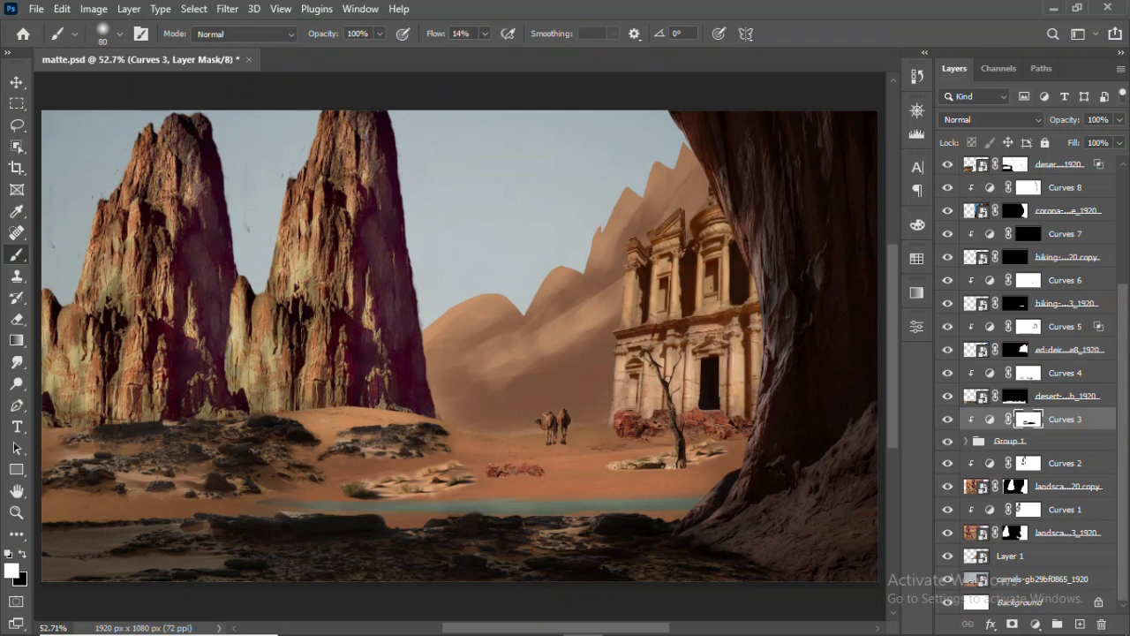
key(v)
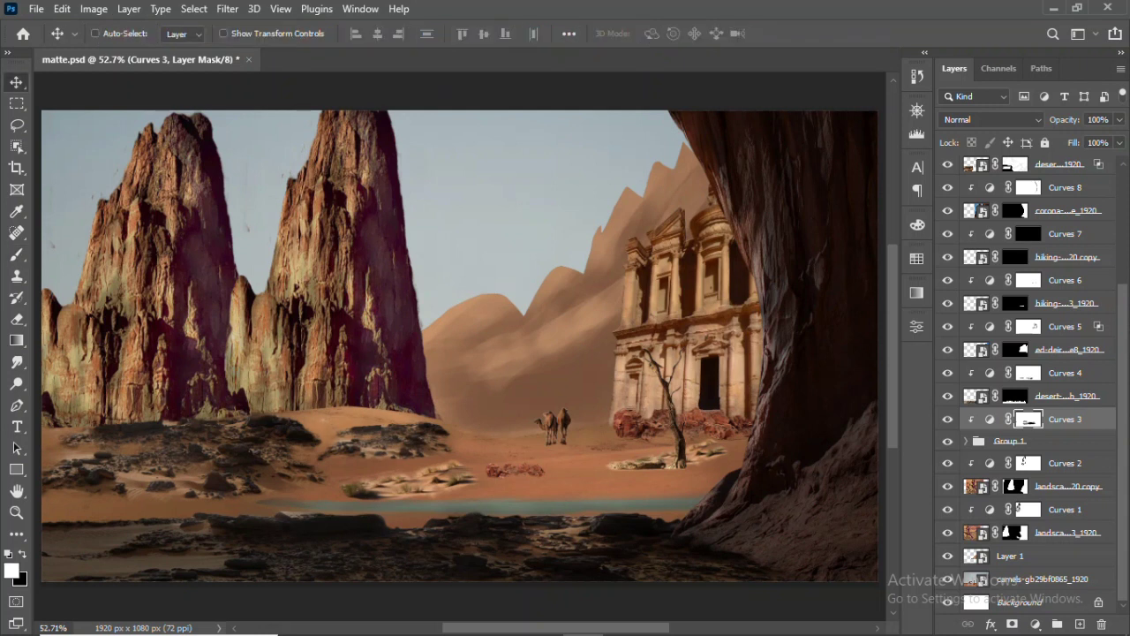
scroll(1029, 371, up, 5)
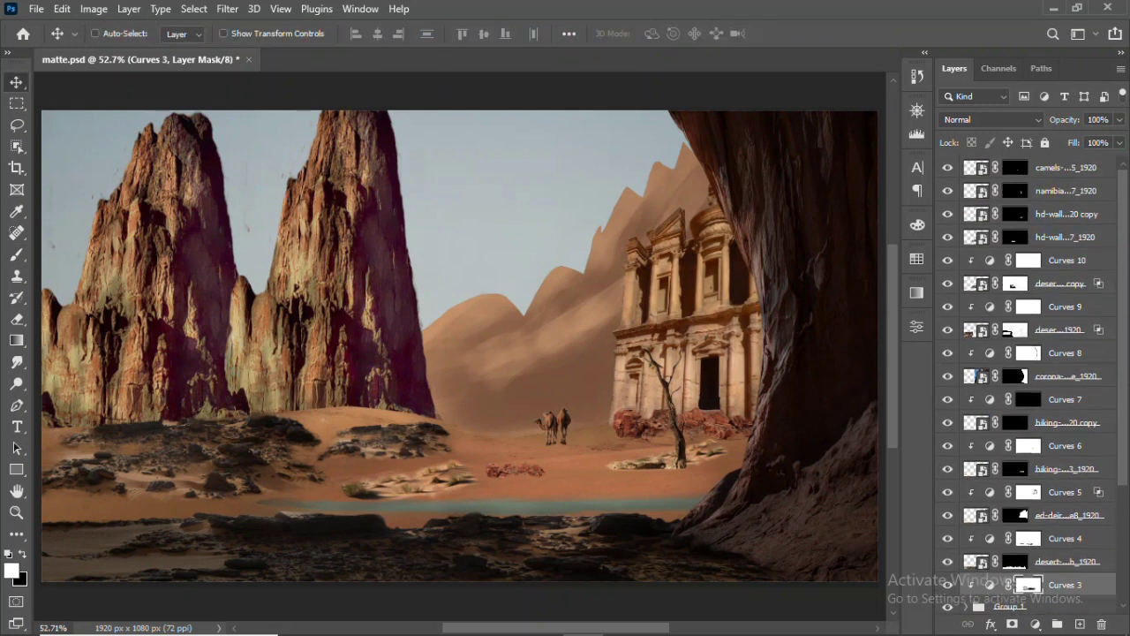
click(947, 329)
click(948, 329)
click(947, 330)
click(947, 329)
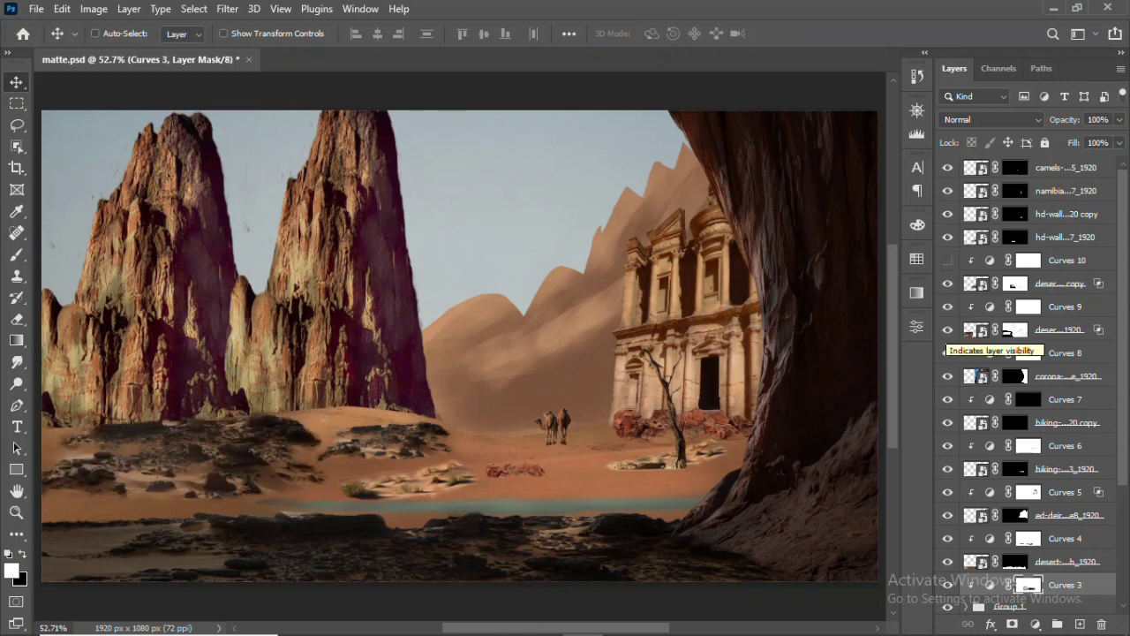
Reshape both points of the Curves 9 curve
double_click(989, 307)
mouse_move(839, 450)
mouse_down()
mouse_move(837, 465)
mouse_move(852, 470)
mouse_up()
drag(758, 536, 769, 540)
Add a darkening Curves 11 clipped to the layer below, with its mask inverted
click(1035, 624)
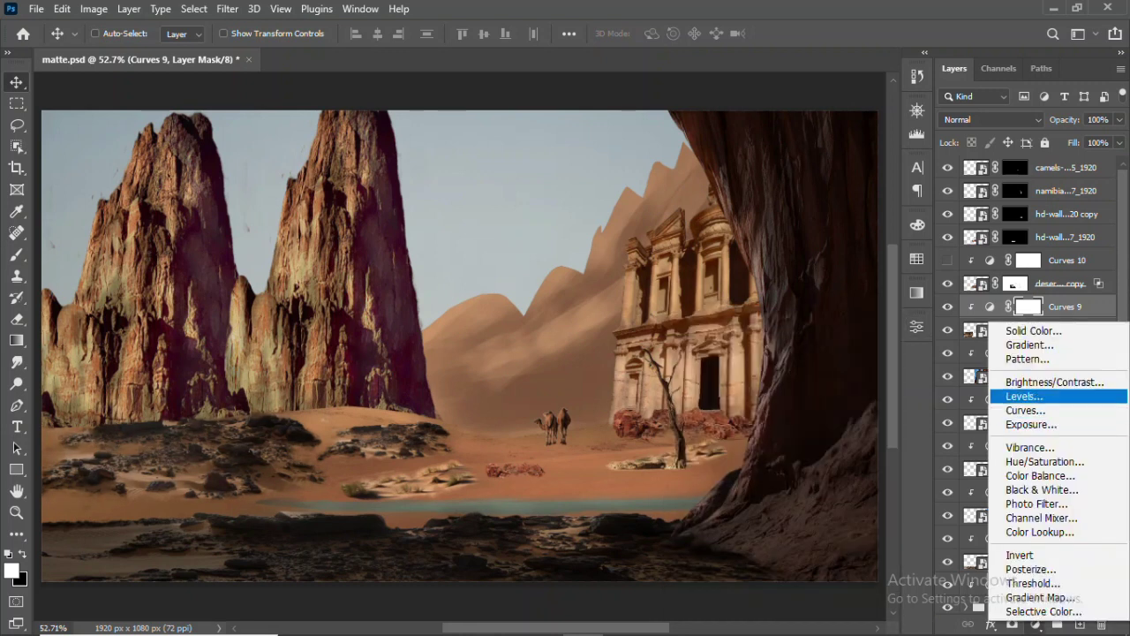
click(1015, 410)
key(ctrl+alt+g)
drag(798, 491, 797, 542)
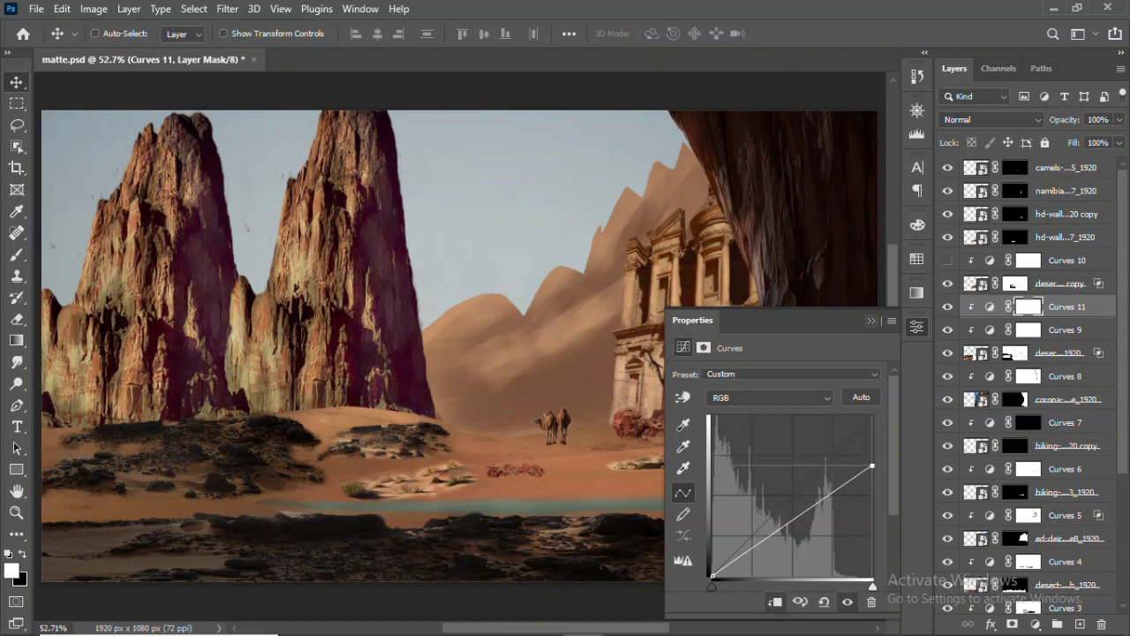
click(916, 327)
key(ctrl+i)
key(b)
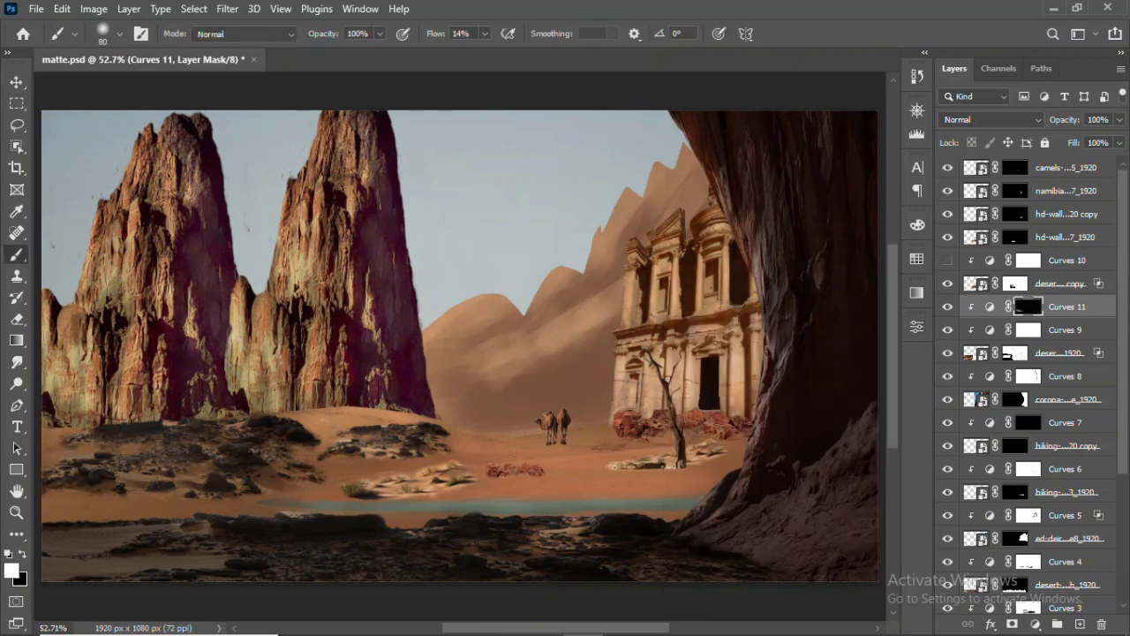
Show Curves 10 again, add a darkening clipped Curves 12 with inverted mask, and save
click(1066, 259)
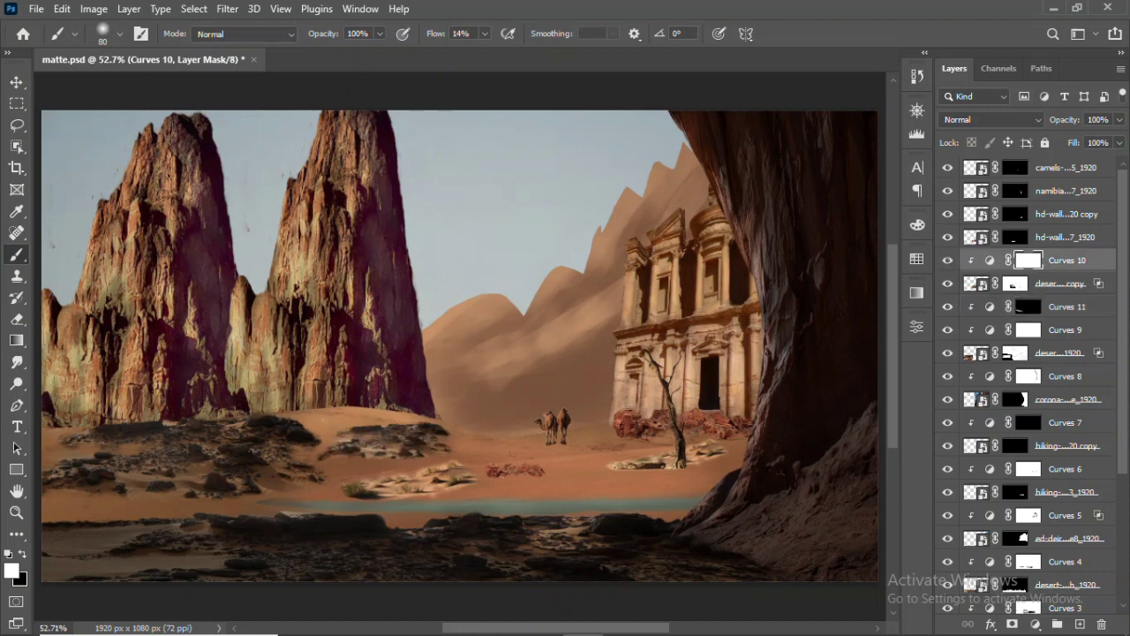
click(1034, 624)
click(1015, 410)
key(ctrl+alt+g)
drag(839, 449, 839, 458)
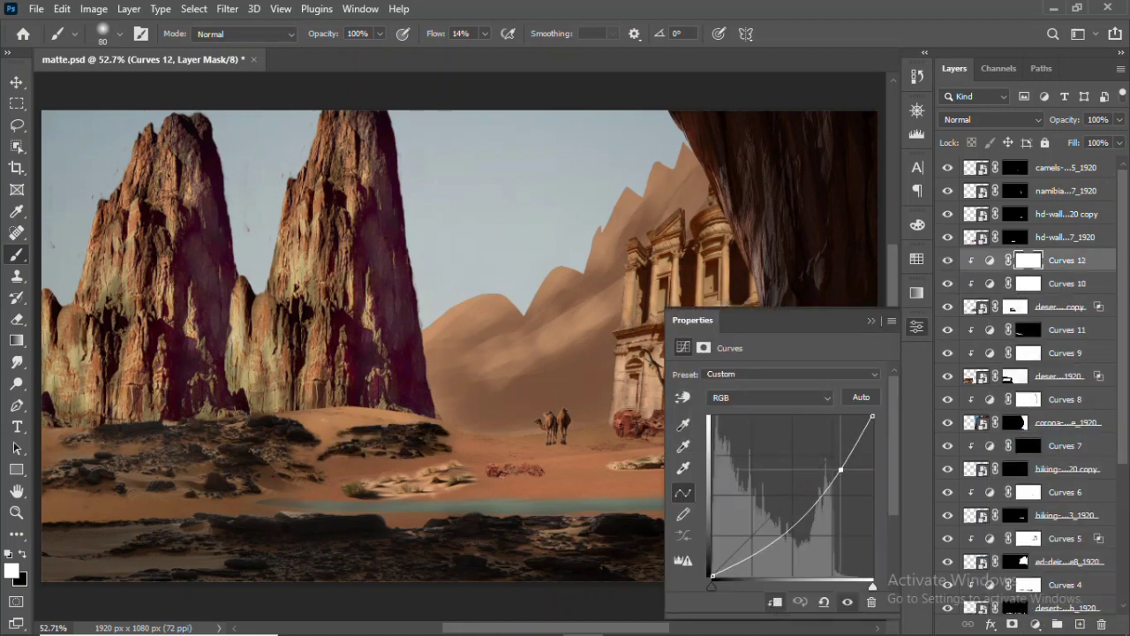
click(916, 327)
key(ctrl+i)
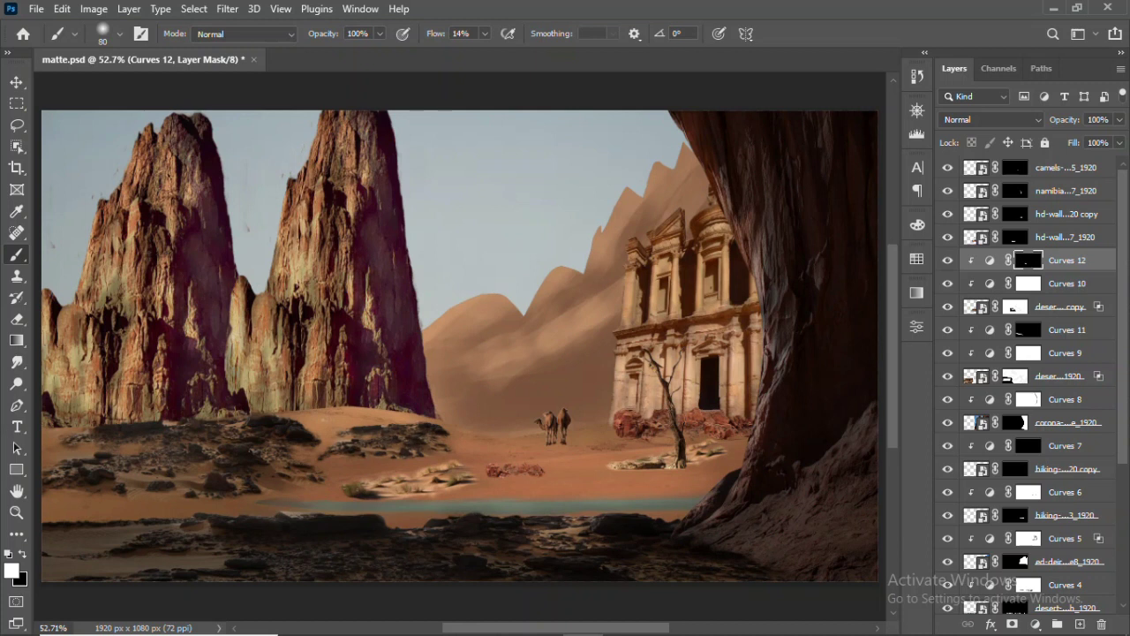
key(v)
key(ctrl+s)
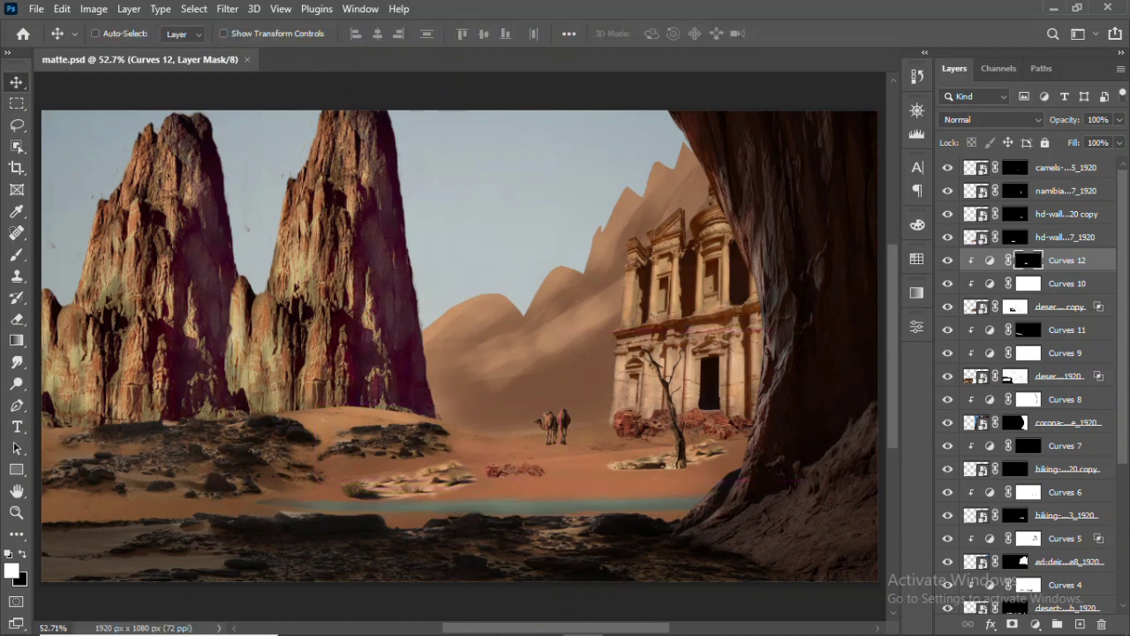
Select Curves 3 with a smaller brush, then add a curves adjustment for the cave wall
scroll(1024, 379, down, 5)
click(1065, 418)
key(b)
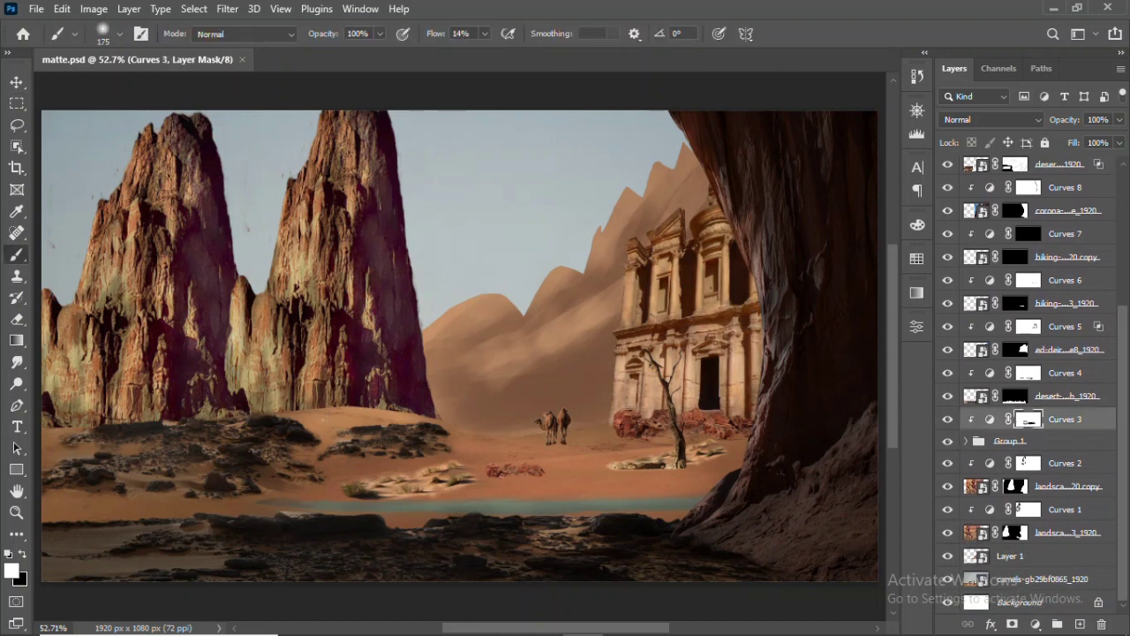
key(bracketleft)
key(bracketleft)
key(bracketleft)
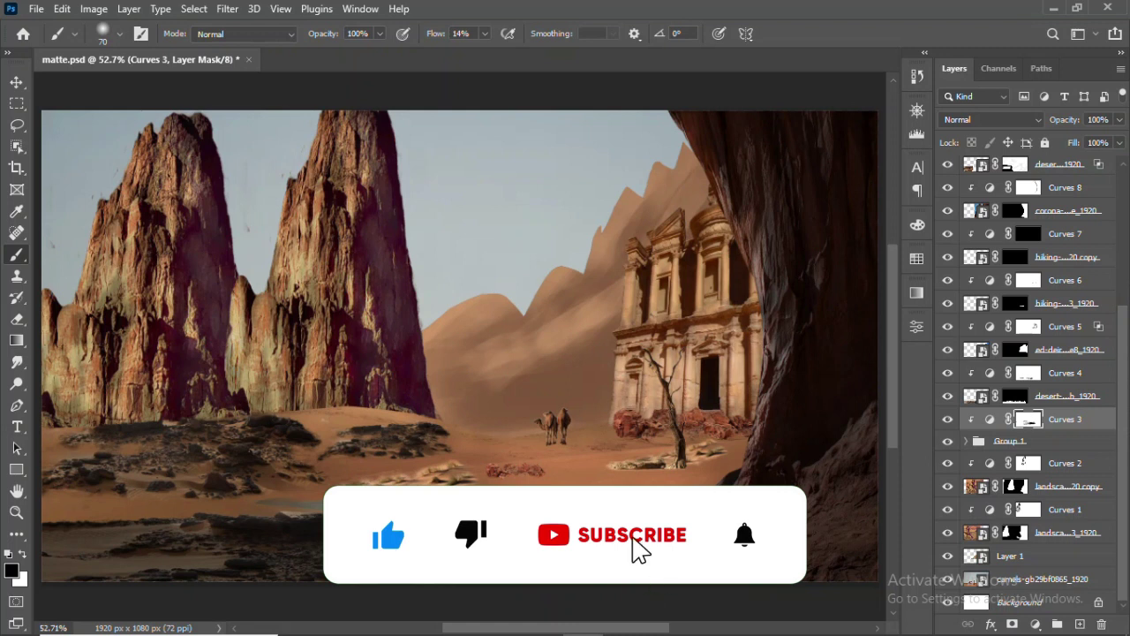
click(1036, 624)
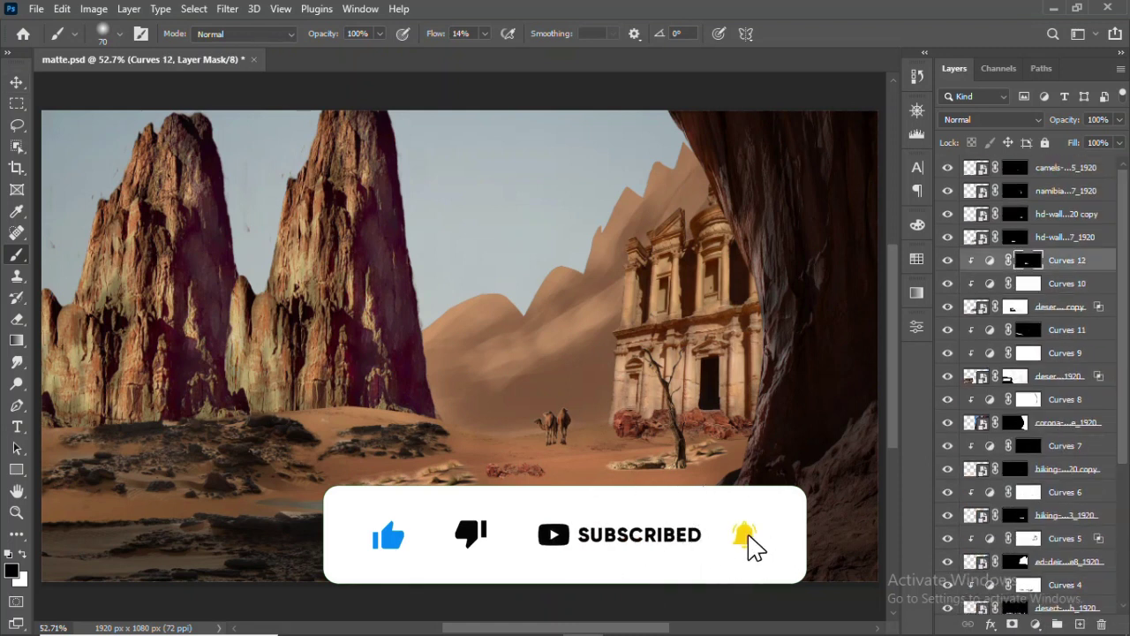
click(1035, 624)
click(1015, 423)
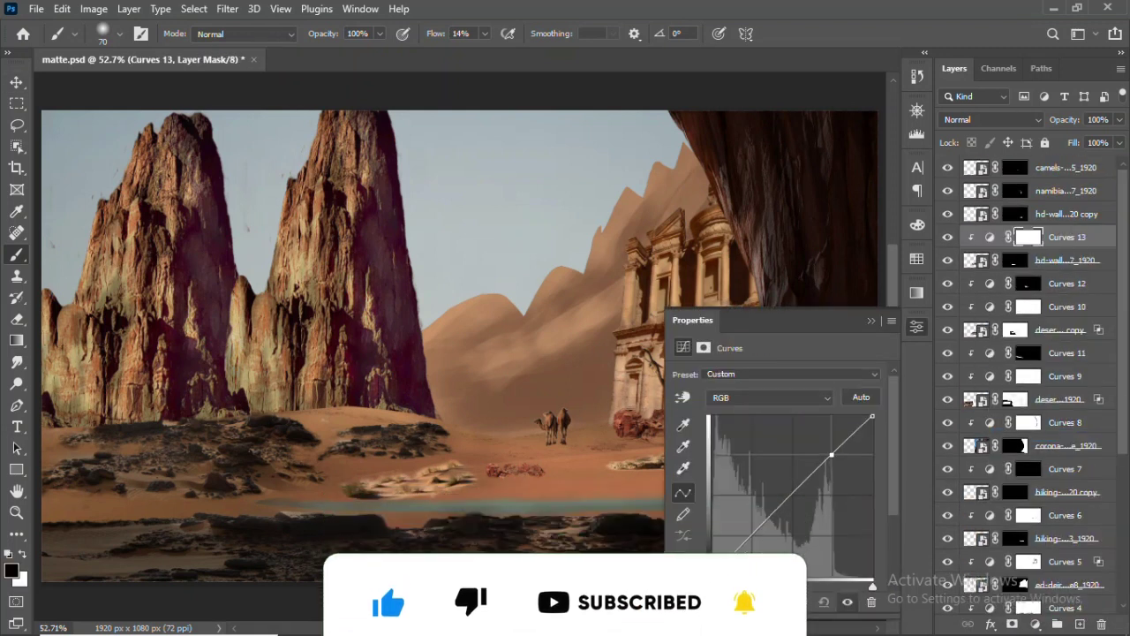
Reshape Curves 13 to darken the cave wall's highlights and midtones
drag(842, 445, 842, 463)
drag(765, 523, 765, 550)
click(824, 601)
drag(872, 416, 872, 483)
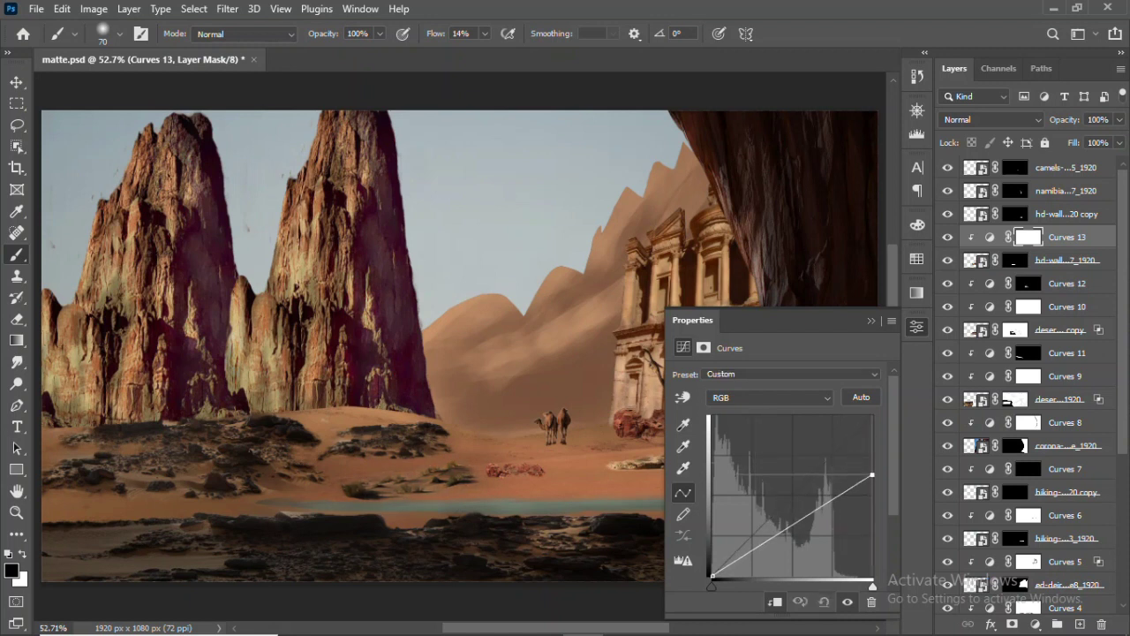
drag(788, 533, 788, 534)
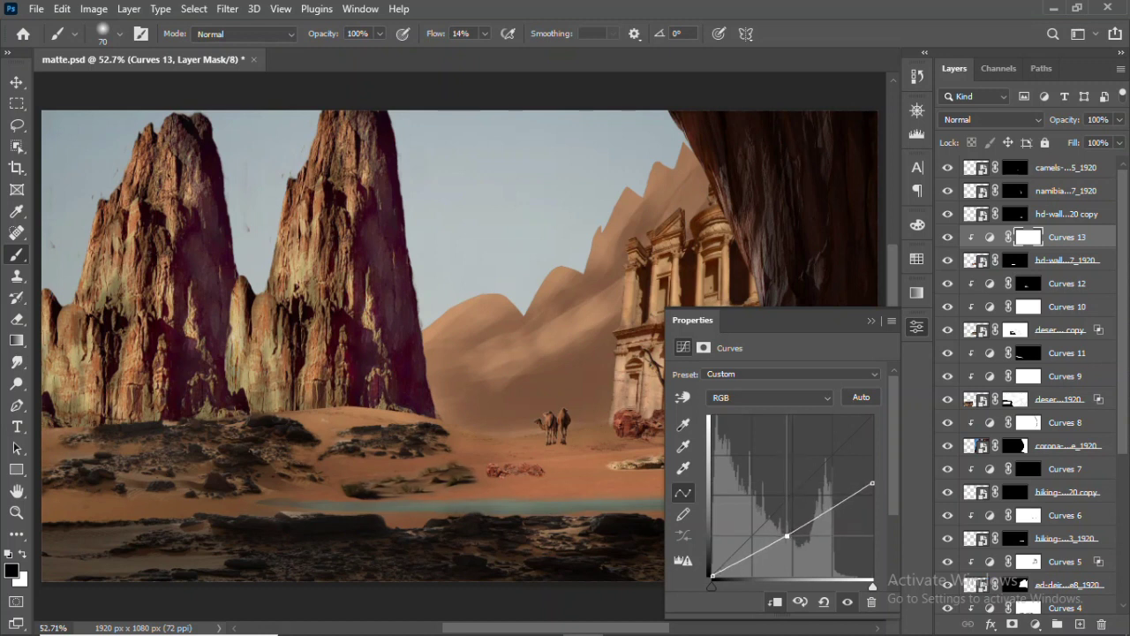
drag(872, 483, 872, 471)
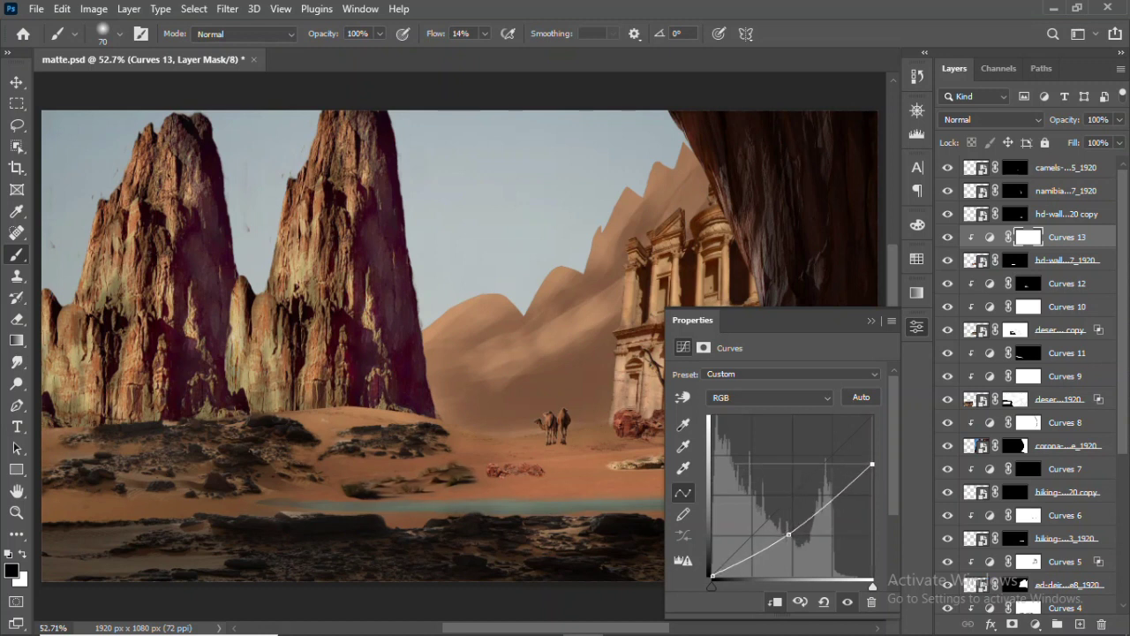
click(871, 321)
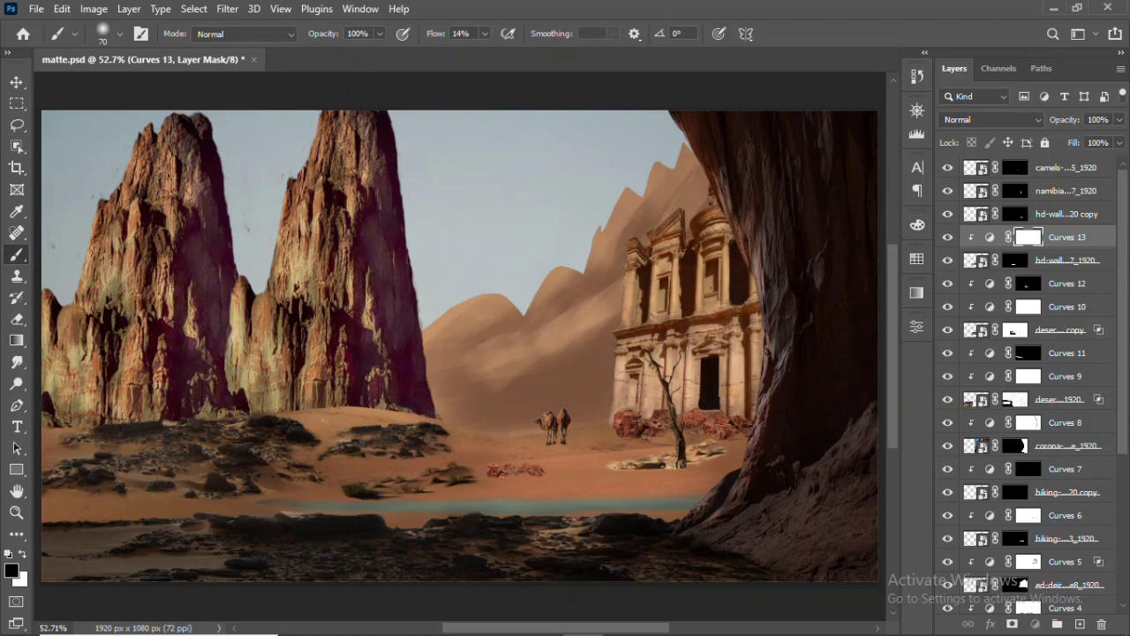
Add Curves 14 clipped to the hd-wall copy layer and darken it
click(975, 214)
click(1035, 624)
click(1024, 430)
drag(733, 315, 309, 243)
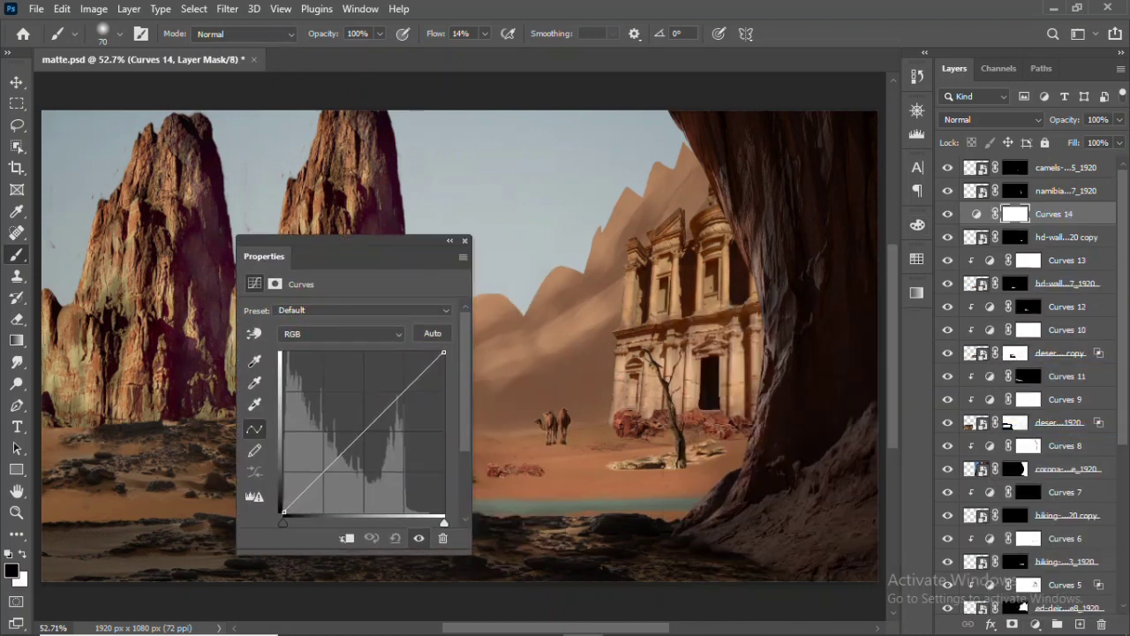
key(ctrl+alt+g)
drag(443, 377, 443, 385)
drag(358, 452, 358, 472)
click(449, 240)
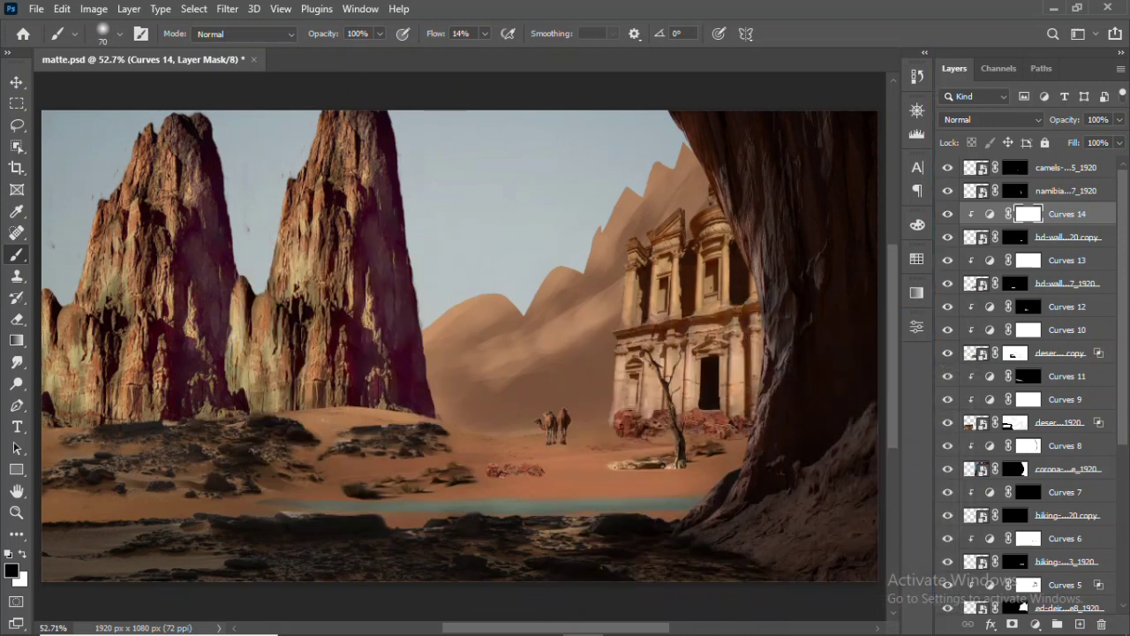
Add a darkening Curves 15 to the namibia layer, masking brightness back along the log's lower edge
click(976, 190)
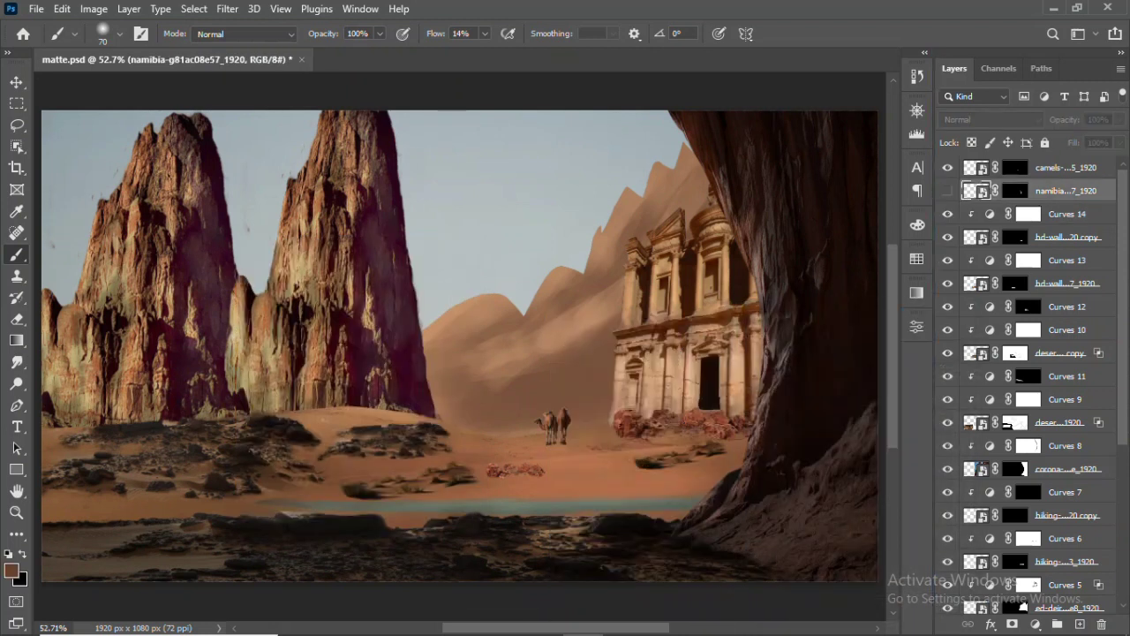
click(1034, 624)
click(1024, 431)
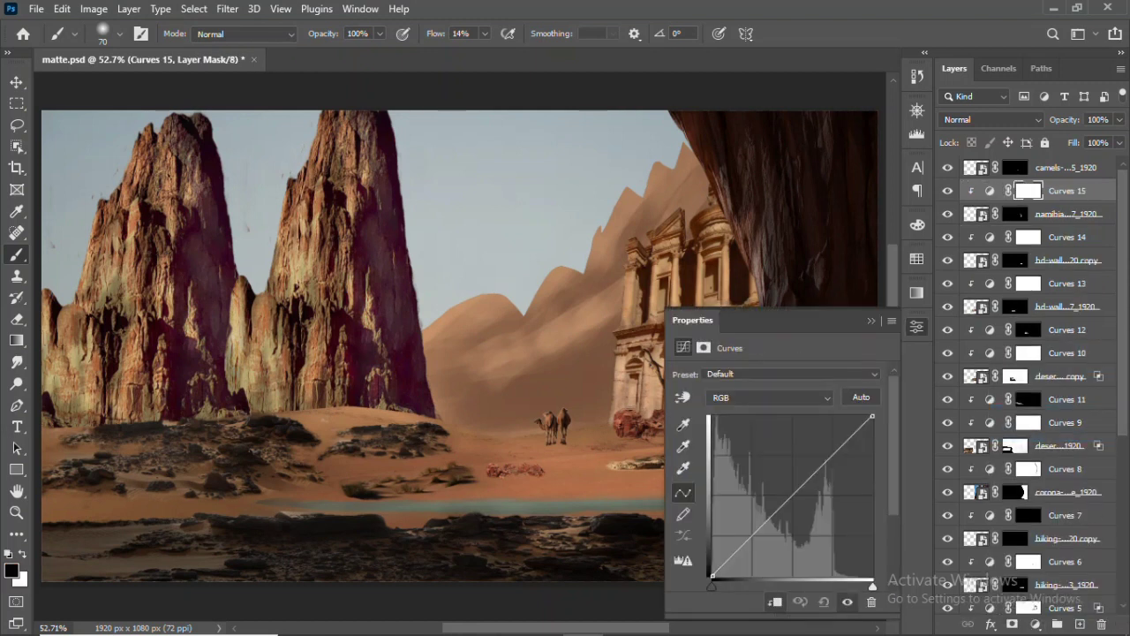
drag(873, 416, 872, 469)
key(z)
drag(698, 394, 776, 393)
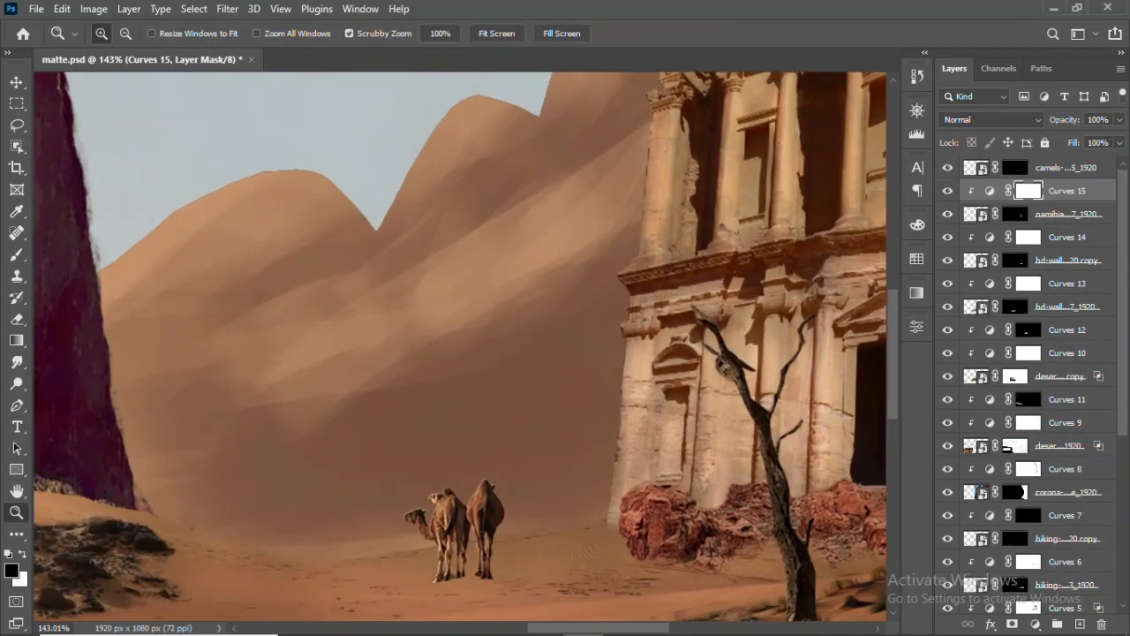
key(b)
drag(581, 572, 458, 582)
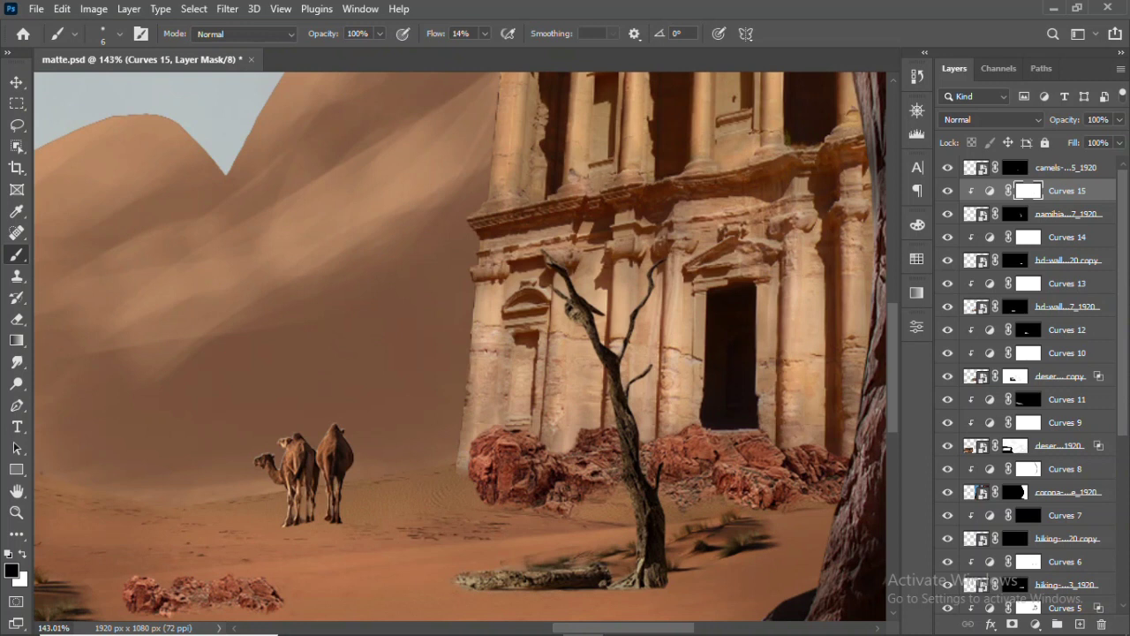
key(alt+bracketleft)
right_click(561, 530)
double_click(812, 177)
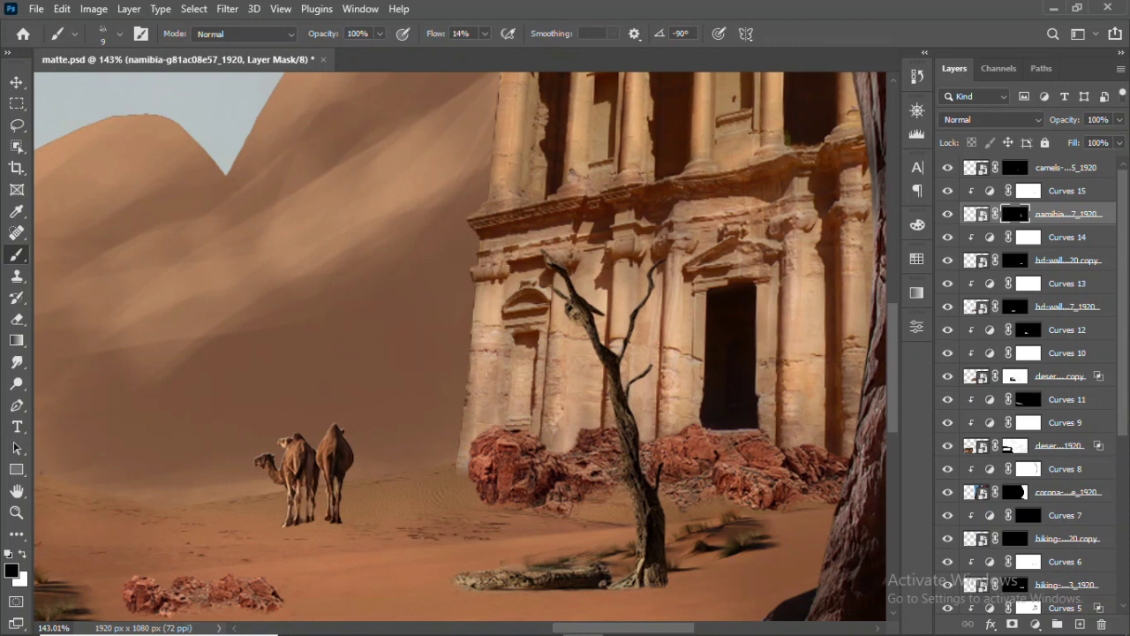
Add Curves 16 to the camels layer, paint its mask, and save the painting
key(v)
key(ctrl+0)
key(alt+bracketright)
key(alt+bracketright)
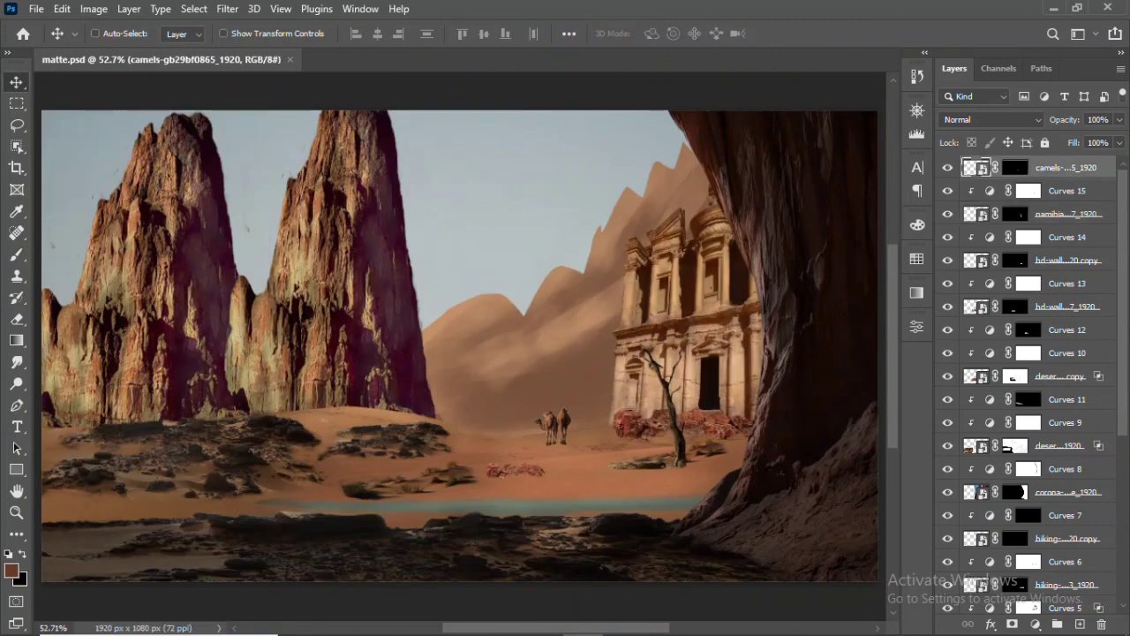
click(1035, 624)
click(1033, 414)
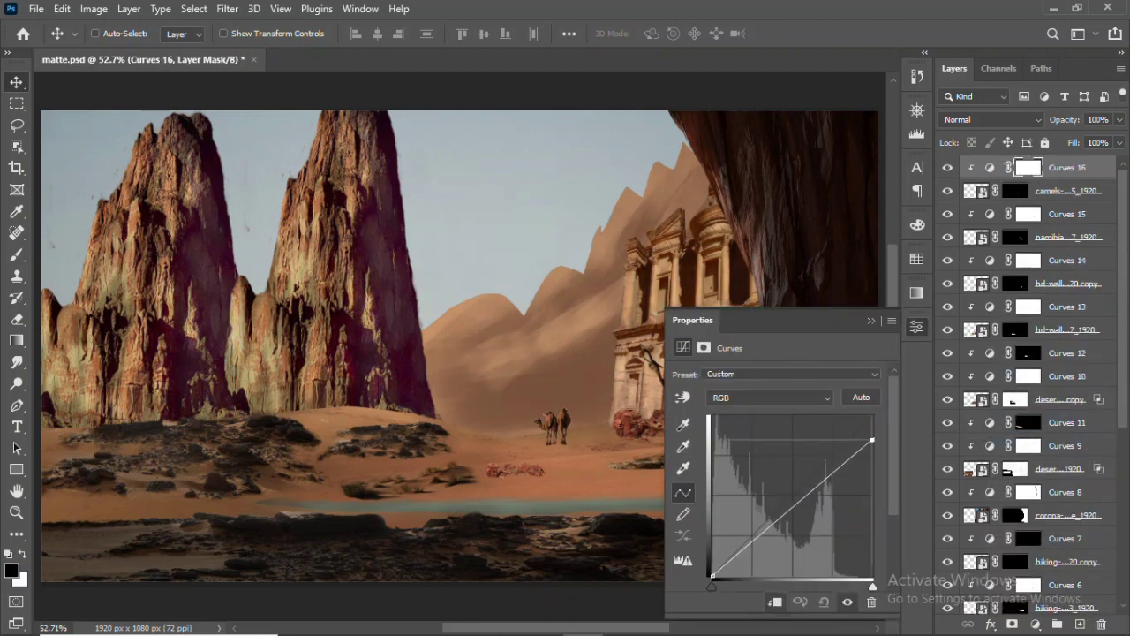
key(z)
drag(525, 426, 618, 425)
key(b)
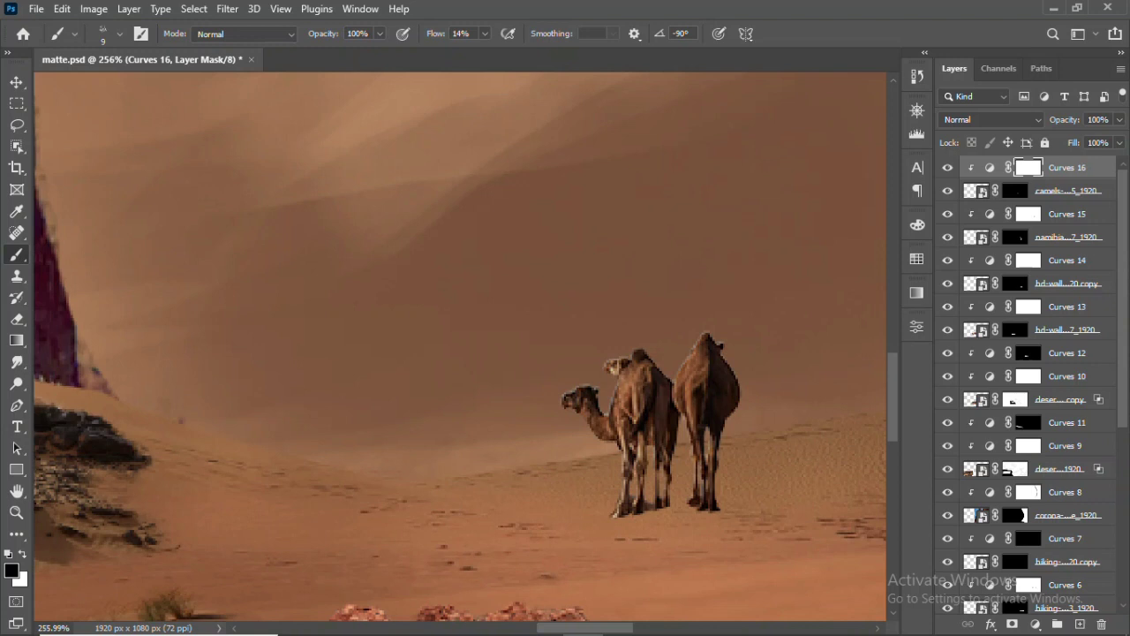
key(v)
key(ctrl+0)
key(ctrl+comma)
key(ctrl+s)
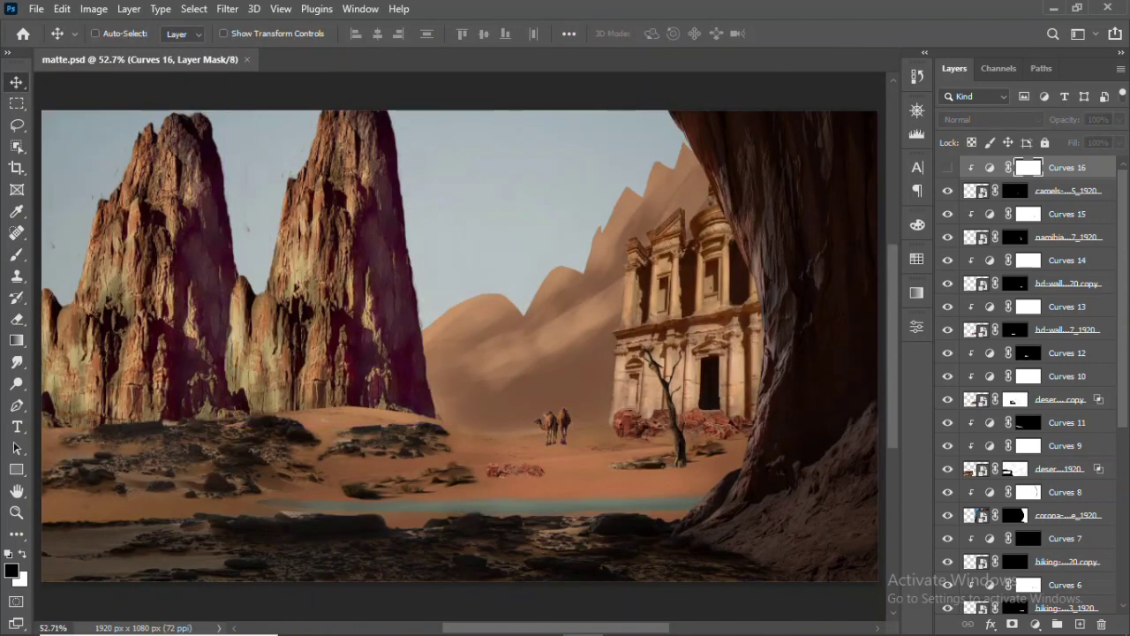
Fade Layer 1 with the distant mountains to 65% opacity
scroll(1029, 385, down, 10)
click(1009, 555)
click(1119, 119)
drag(1114, 138, 1091, 139)
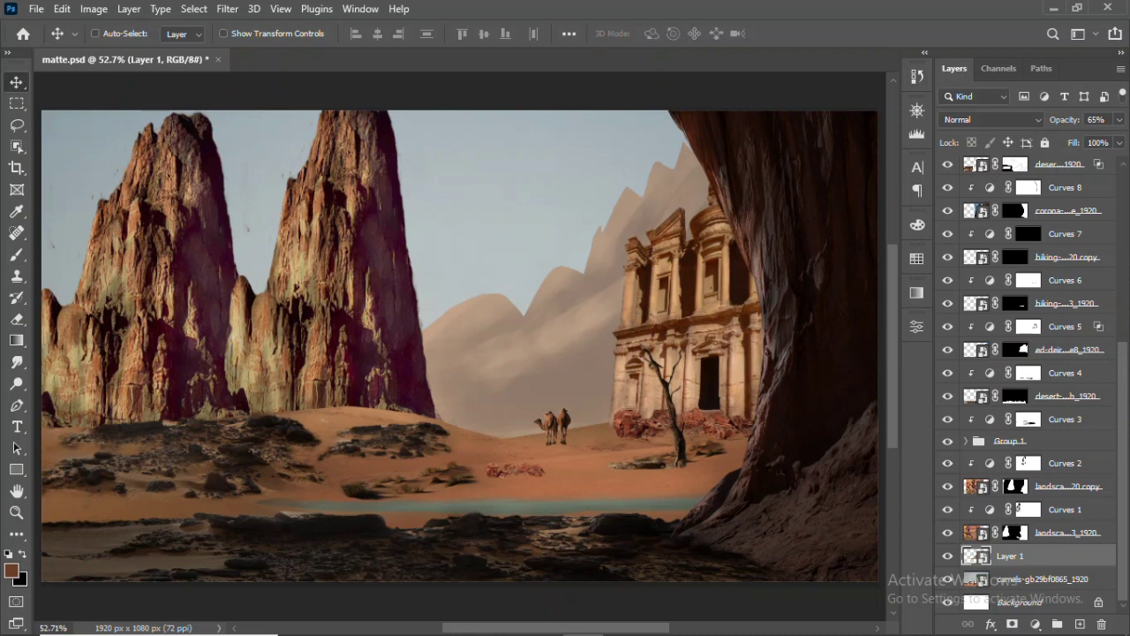
Create Layer 2 in Soft Light mode with a light colour and a 175 brush
click(1079, 624)
key(b)
right_click(481, 93)
key(Escape)
right_click(560, 93)
double_click(845, 265)
alt+click(591, 113)
click(993, 120)
click(971, 345)
right_click(583, 93)
drag(697, 141, 617, 141)
key(Return)
Brush light haze over the distant mountains and their base at 40% flow
drag(621, 215, 570, 267)
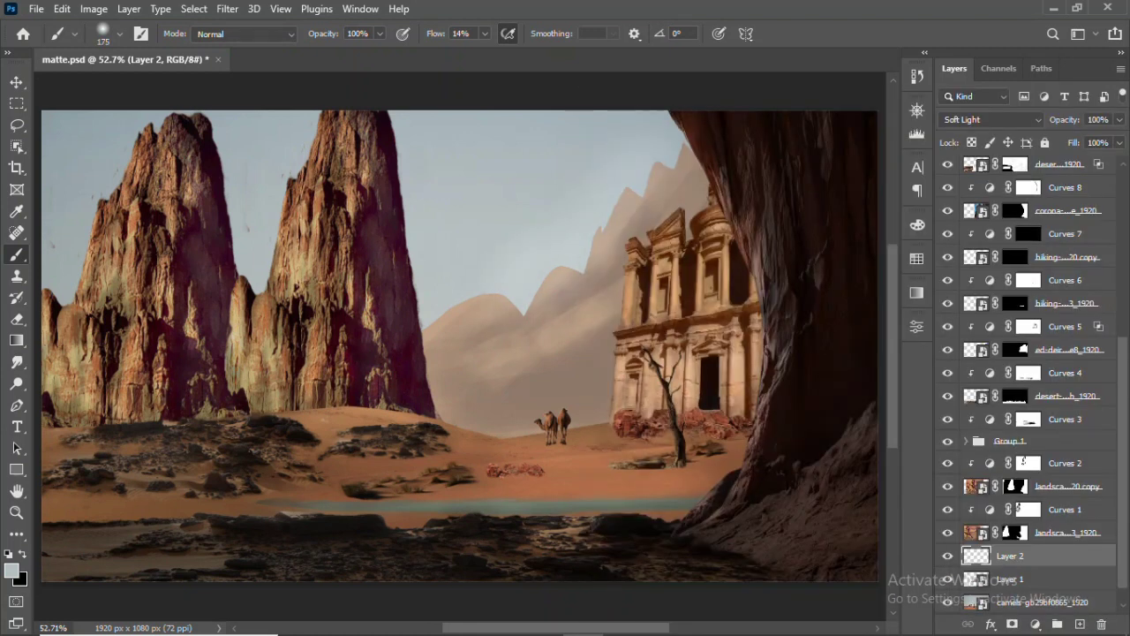
drag(483, 33, 503, 54)
drag(477, 339, 560, 307)
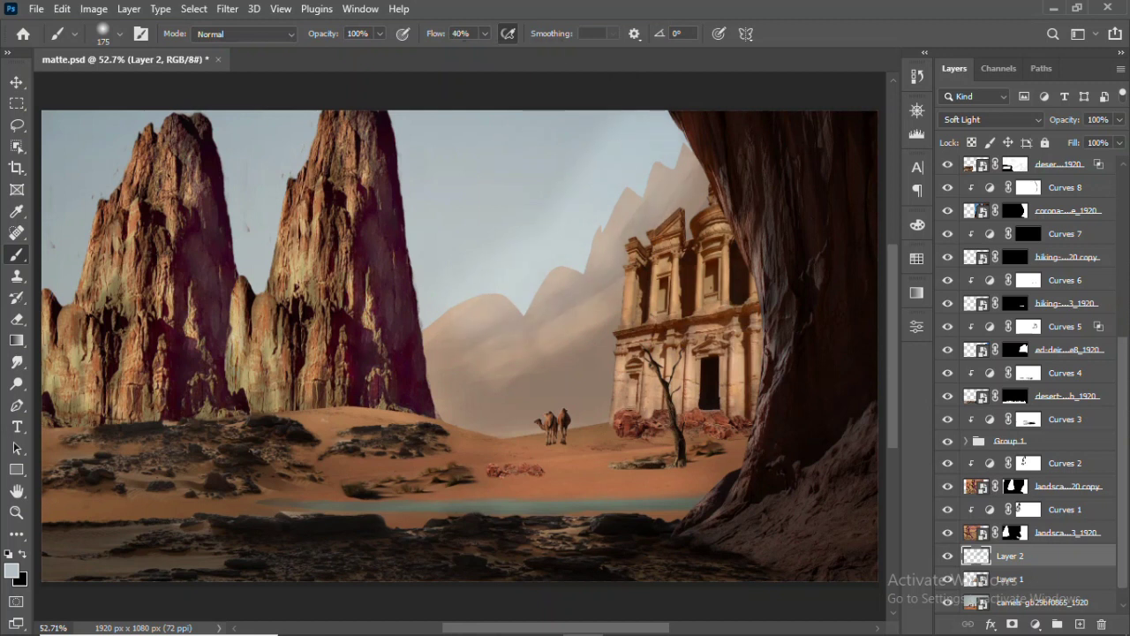
key(ctrl+z)
key(ctrl+shift+z)
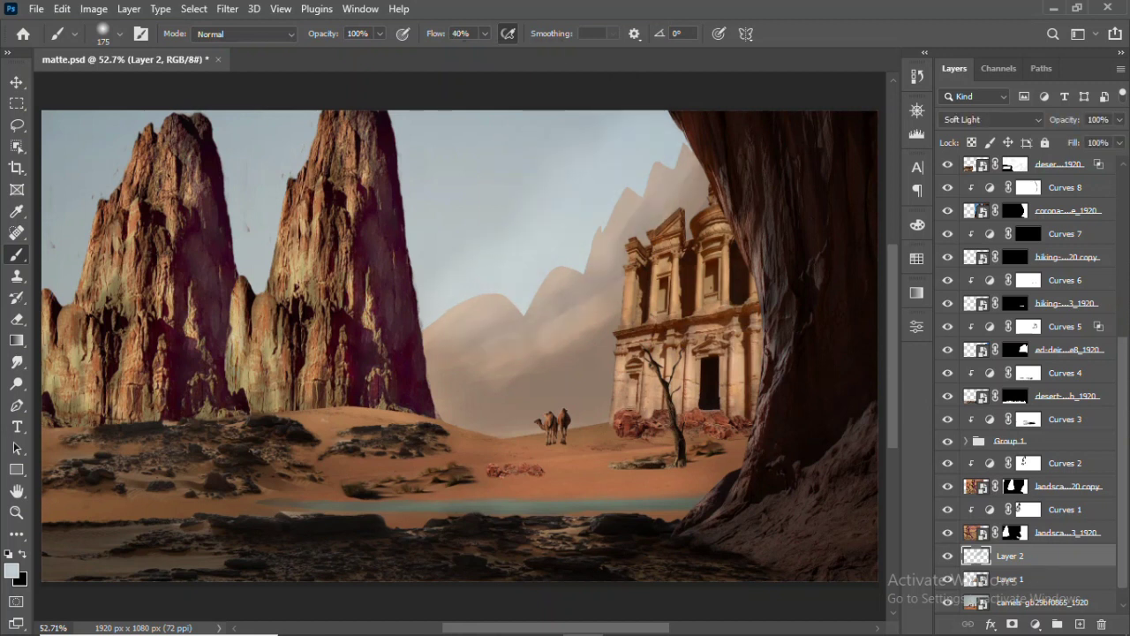
Add Layer 3, brush more haze over the ridge at 11% flow, and save
key(ctrl+shift+alt+n)
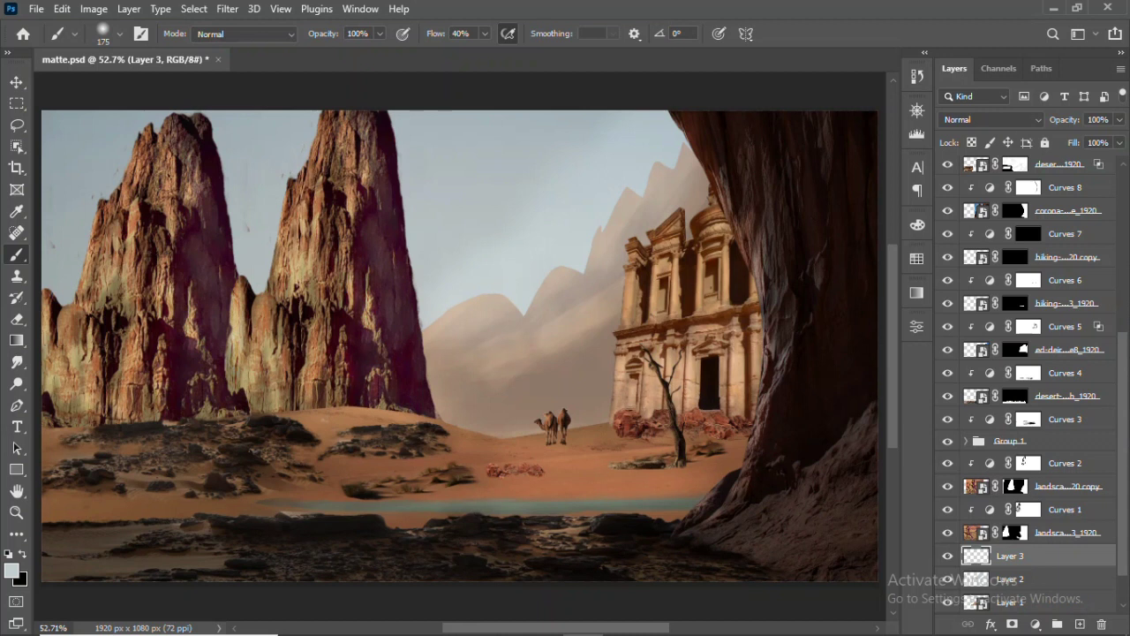
click(484, 33)
drag(484, 53, 461, 53)
drag(609, 203, 503, 282)
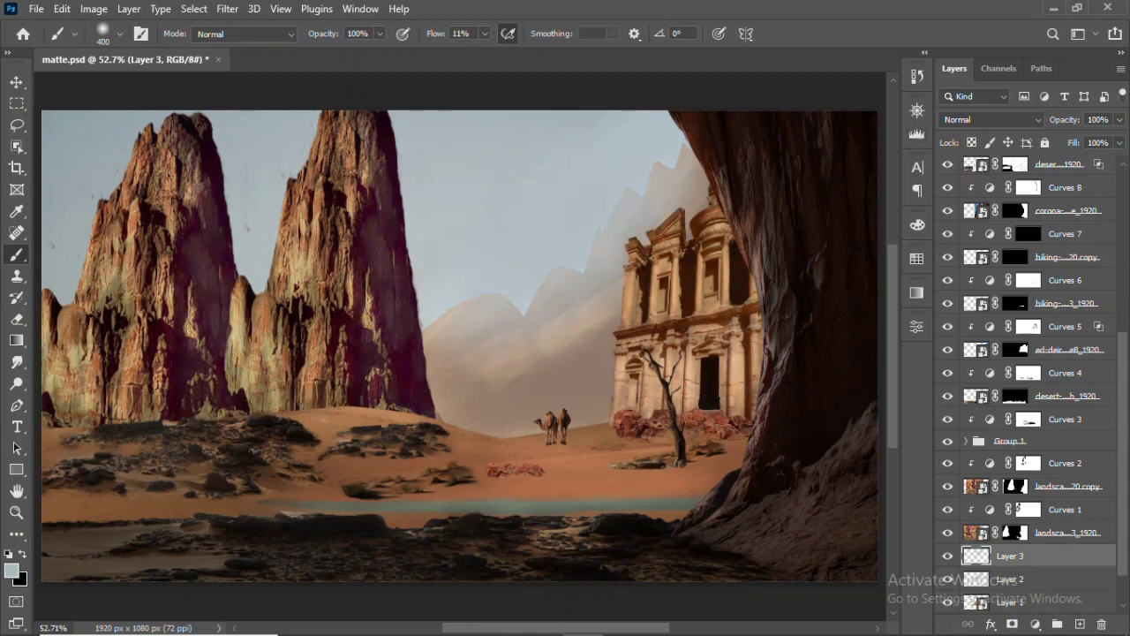
key(v)
key(ctrl+s)
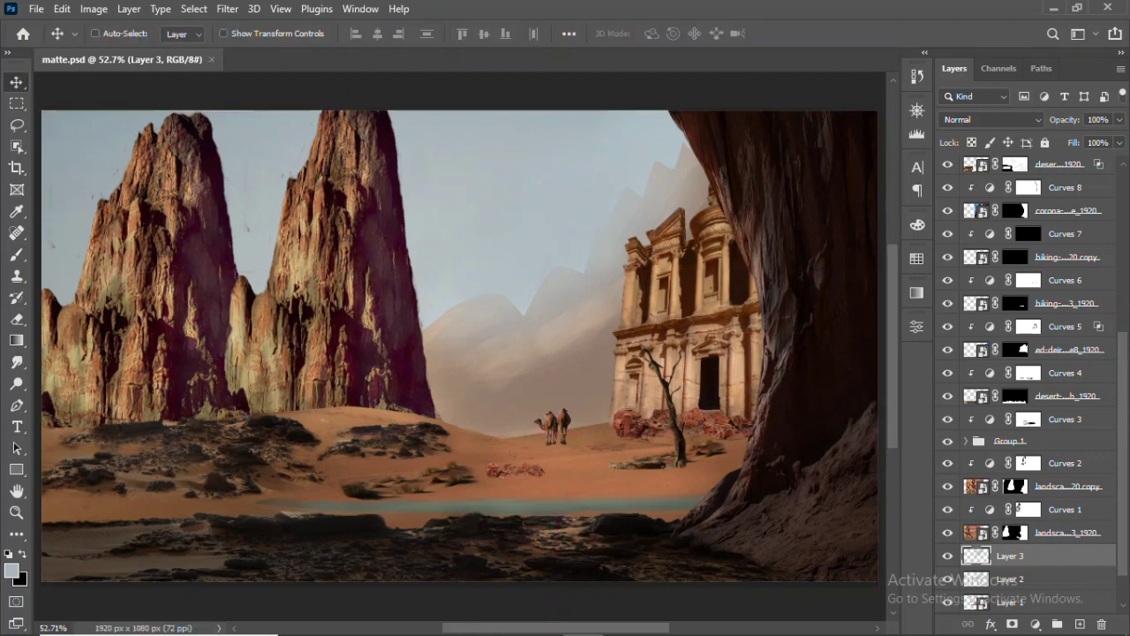
Select the rear rock landscape layer in the Layers panel
scroll(1029, 371, down, 2)
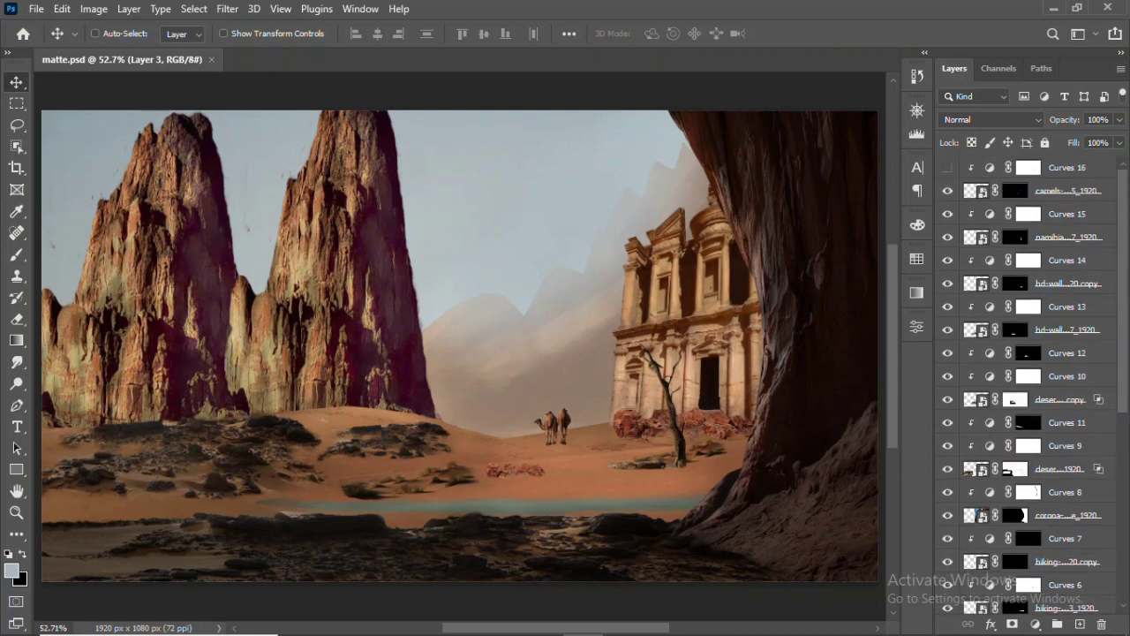
key(ctrl)
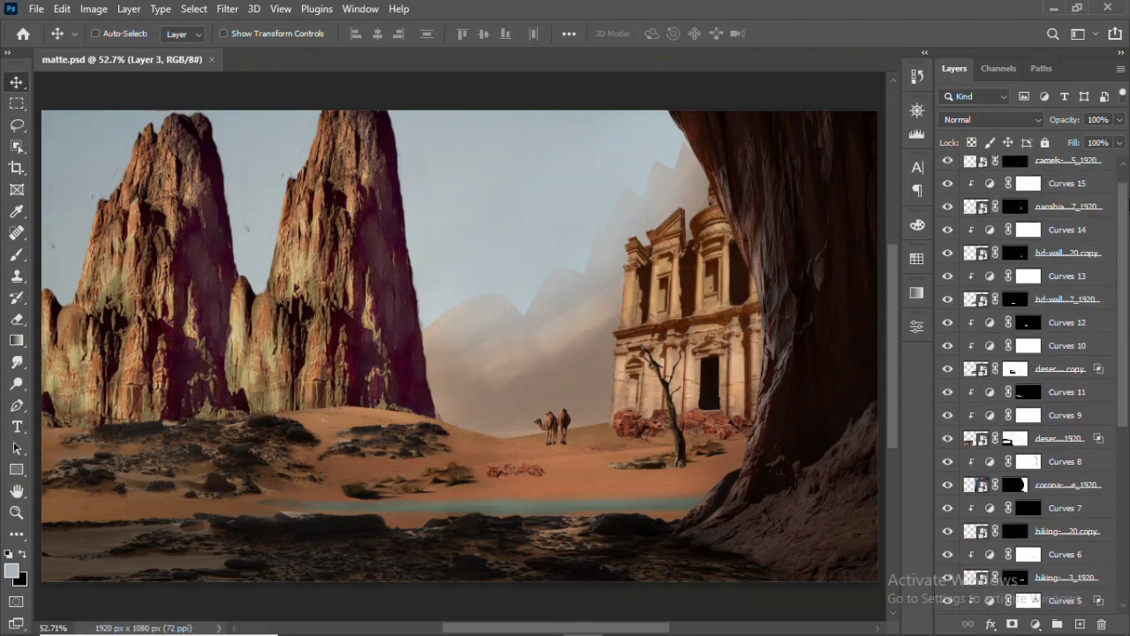
click(1024, 487)
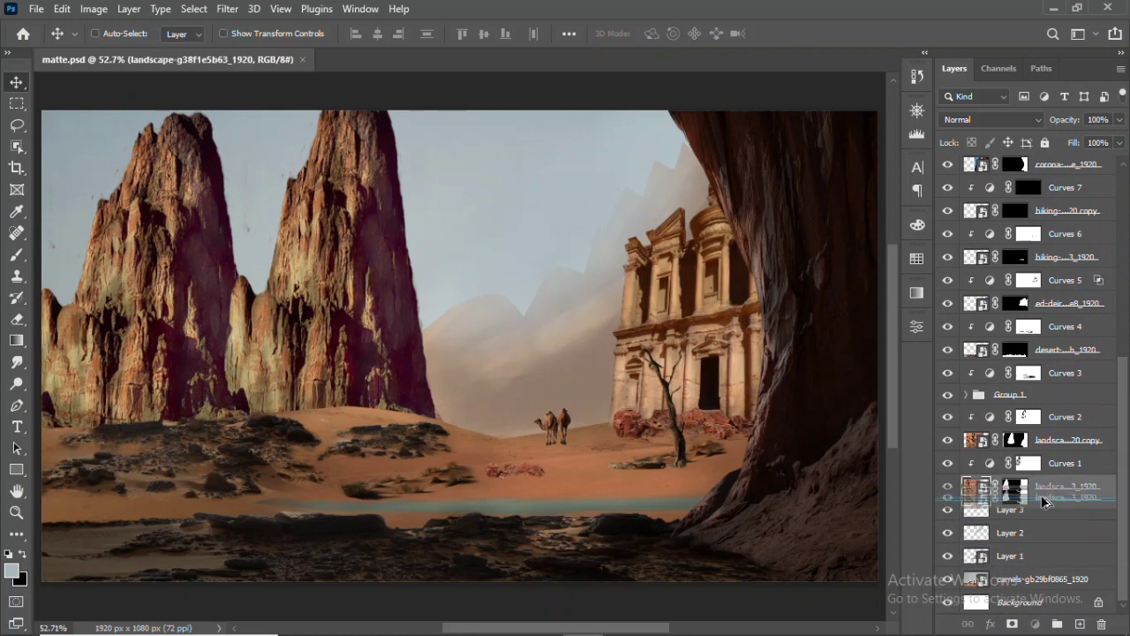
Duplicate the rock landscape layer and give the copy a dark sampled Color Overlay
drag(1040, 491, 1041, 512)
right_click(1046, 509)
click(951, 35)
click(506, 309)
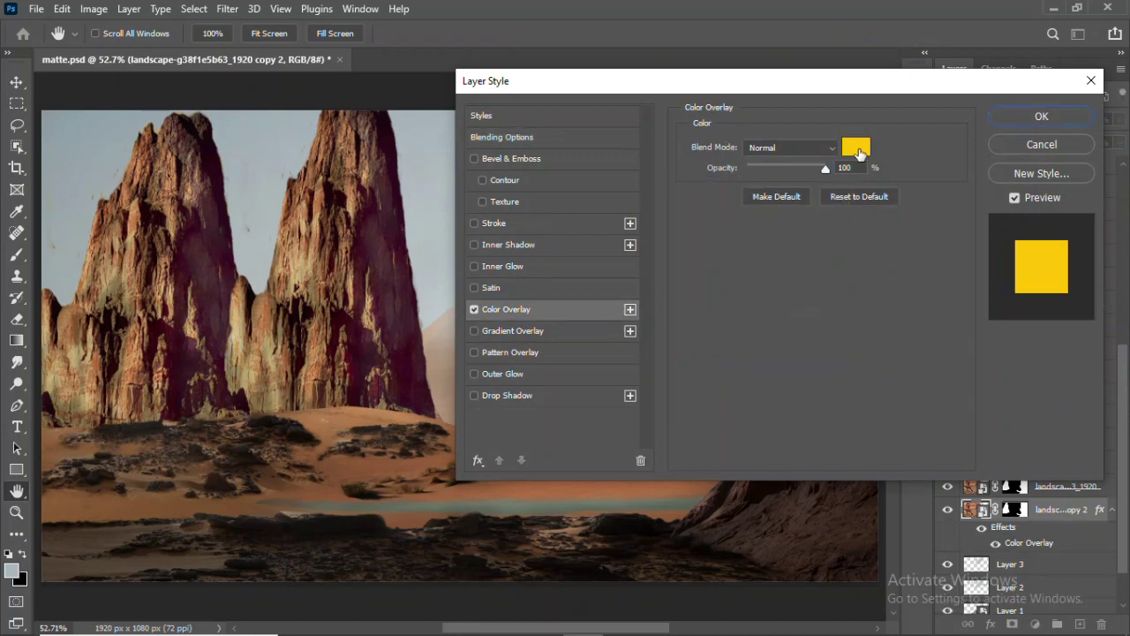
click(853, 145)
click(144, 423)
click(1072, 119)
click(1060, 117)
key(v)
Rasterize the copy's layer style and scale it to about 64%, shifted left
right_click(1049, 509)
click(887, 384)
key(ctrl+t)
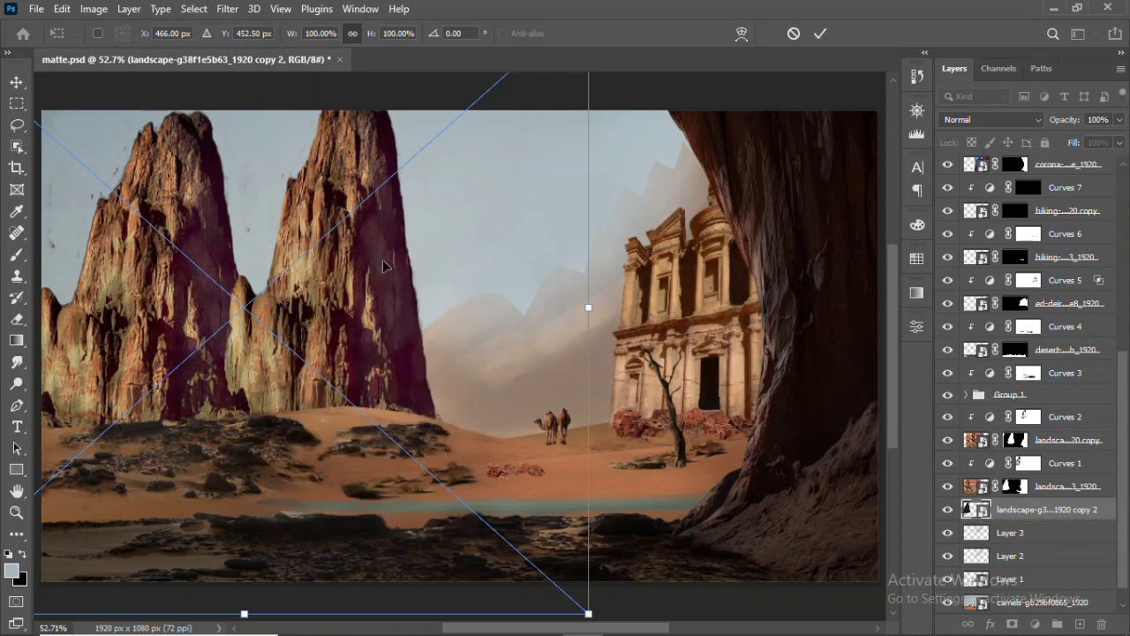
drag(588, 613, 416, 530)
drag(354, 335, 265, 335)
right_click(185, 196)
Move the dark copy to the top of the layer stack and add a mask
mouse_move(1046, 509)
mouse_down()
mouse_move(1031, 450)
mouse_move(1042, 200)
mouse_up()
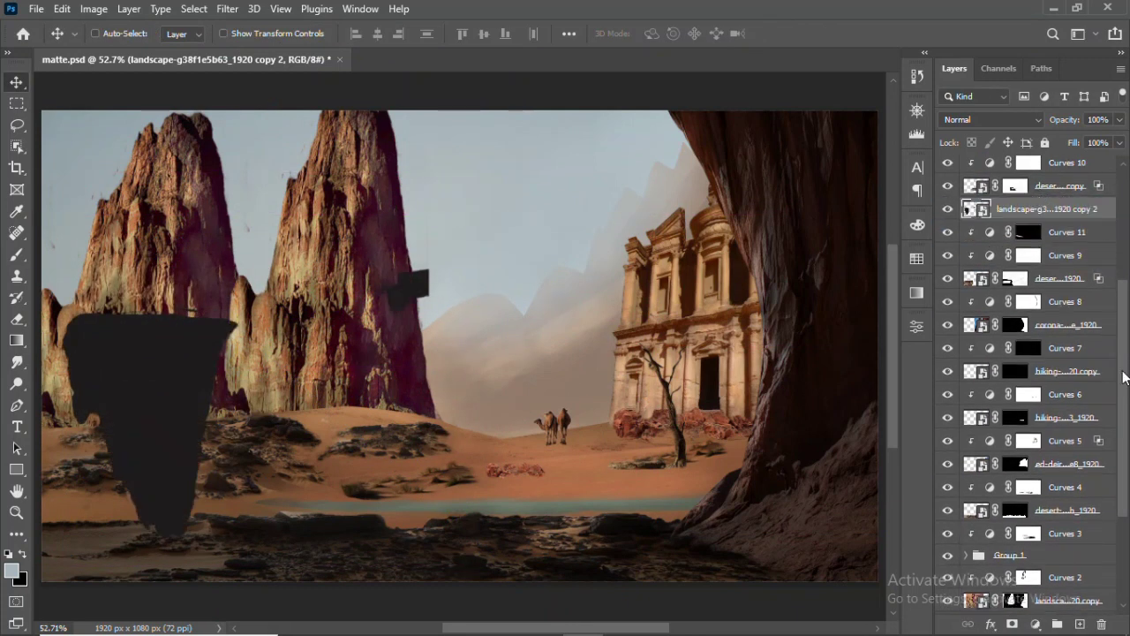
drag(1123, 376, 1124, 220)
drag(1042, 422, 951, 172)
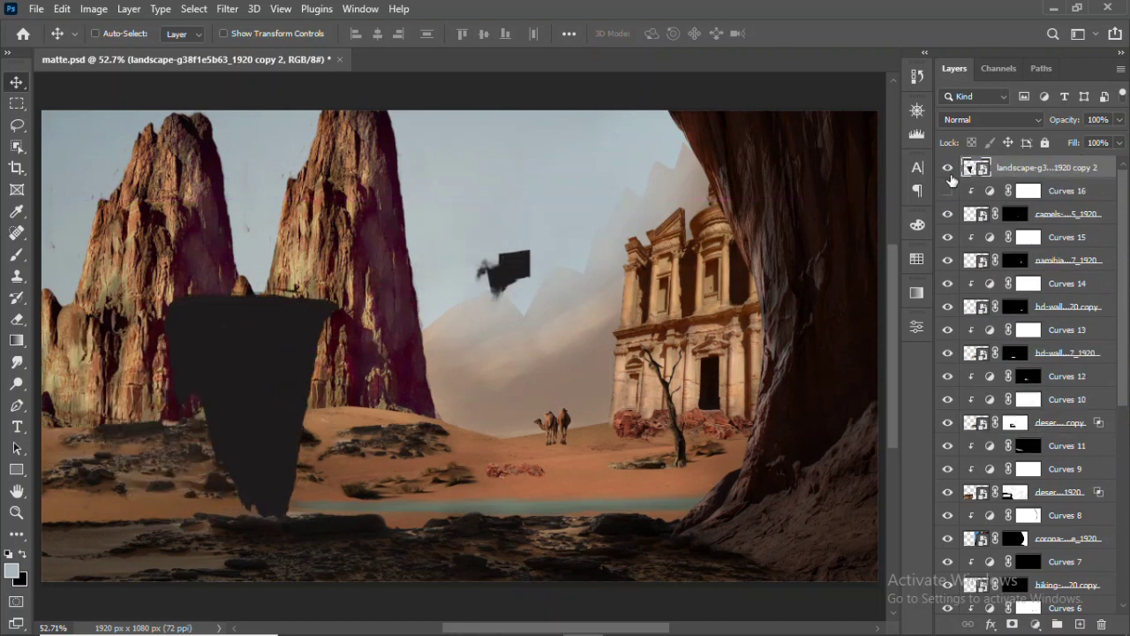
drag(280, 410, 352, 399)
click(1012, 624)
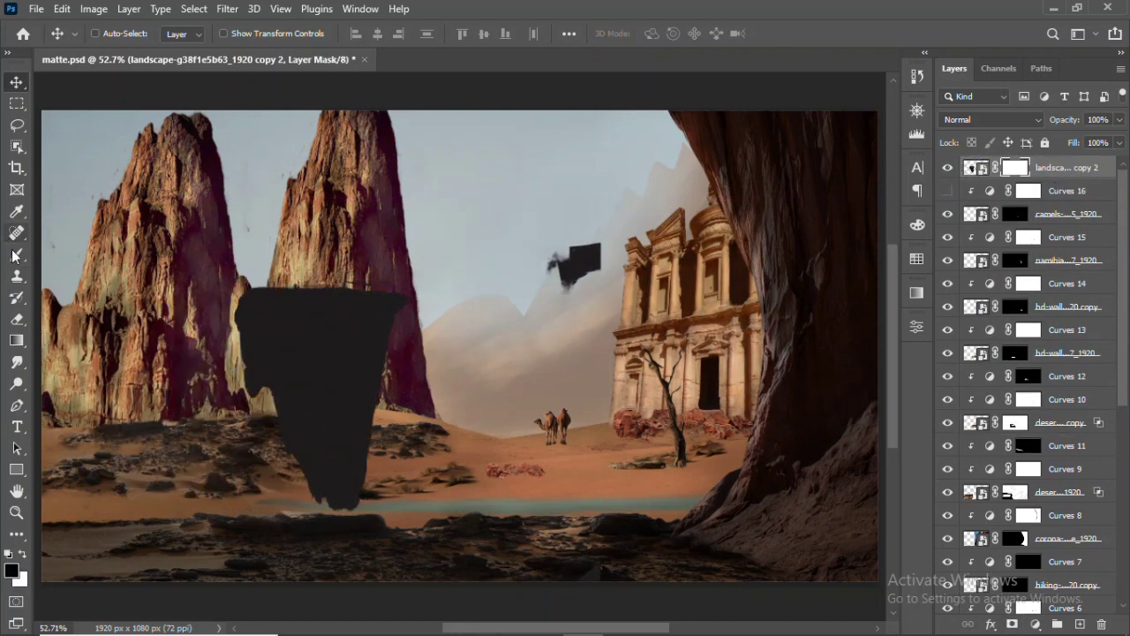
Set the top layer's Color Overlay to near black and reposition the silhouette
right_click(1058, 167)
click(890, 32)
click(506, 309)
click(857, 146)
click(691, 330)
mouse_move(691, 329)
mouse_down()
mouse_move(683, 126)
mouse_move(686, 328)
mouse_up()
key(Return)
key(Return)
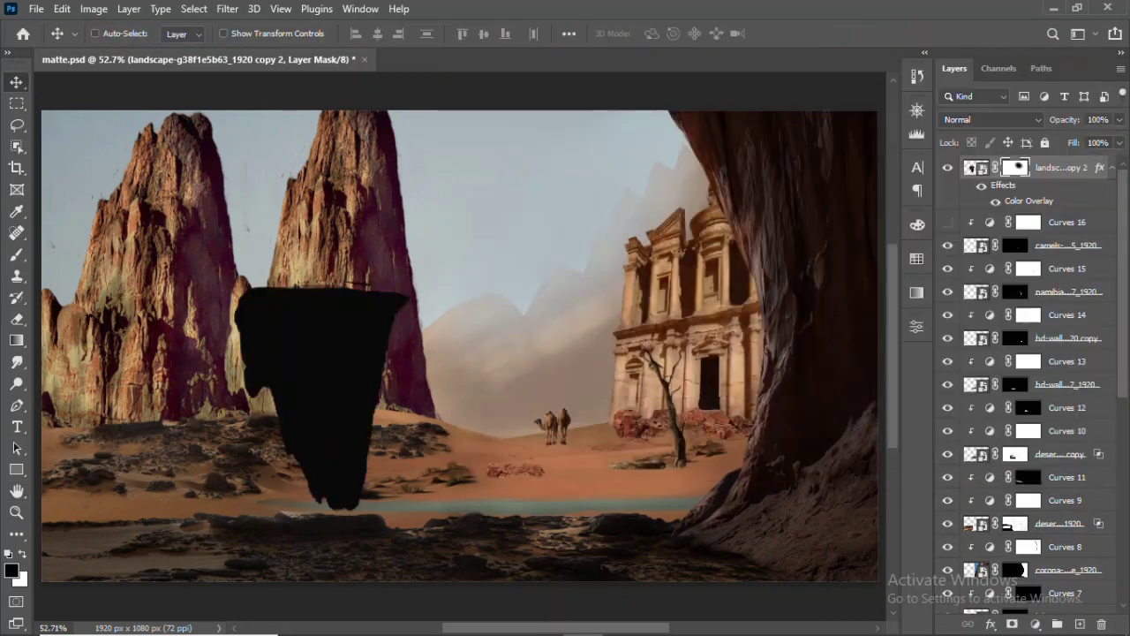
mouse_move(318, 371)
mouse_down()
mouse_move(300, 389)
mouse_move(228, 404)
mouse_move(201, 329)
mouse_up()
key(ctrl+t)
Distort the black silhouette into a flat shadow lying across the sand
right_click(265, 287)
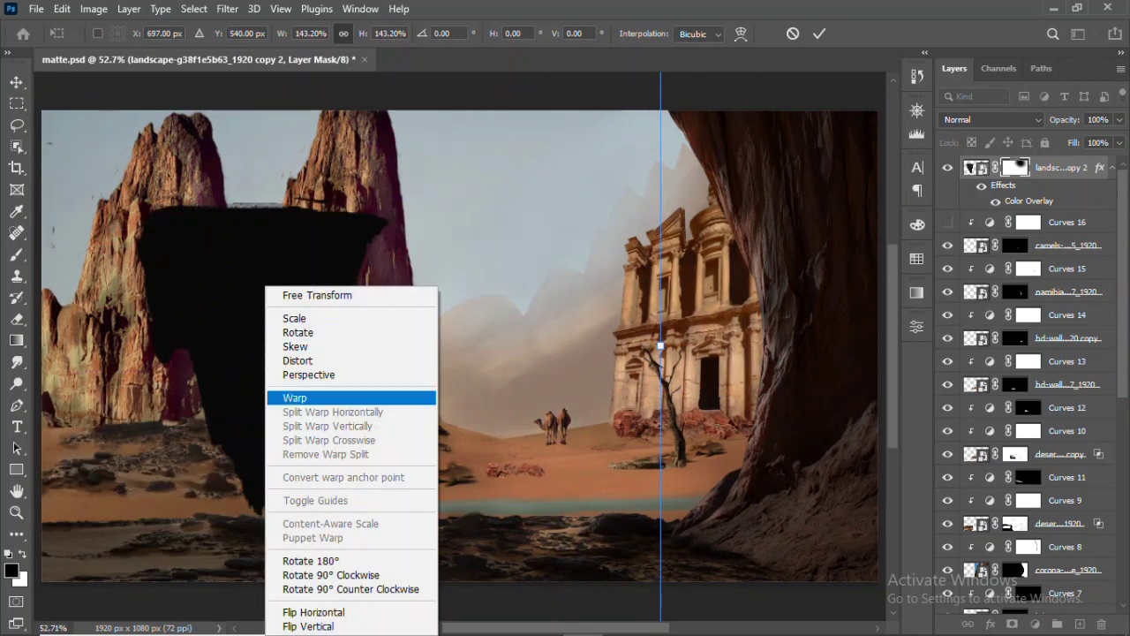
click(297, 360)
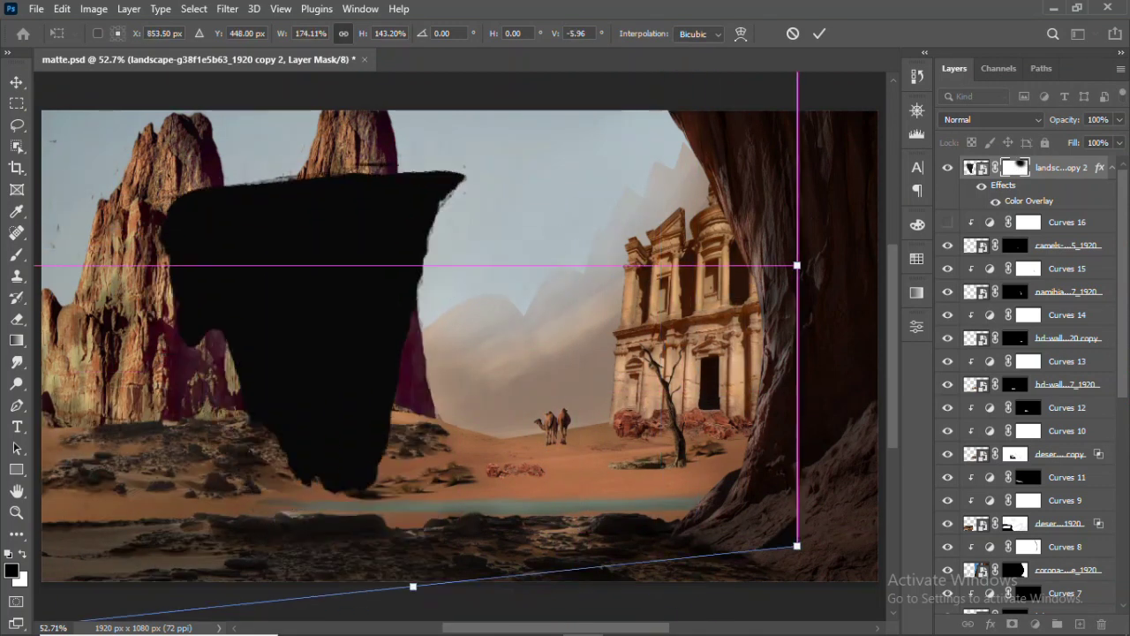
drag(797, 537, 949, 444)
scroll(565, 353, down, 3)
drag(442, 214, 481, 346)
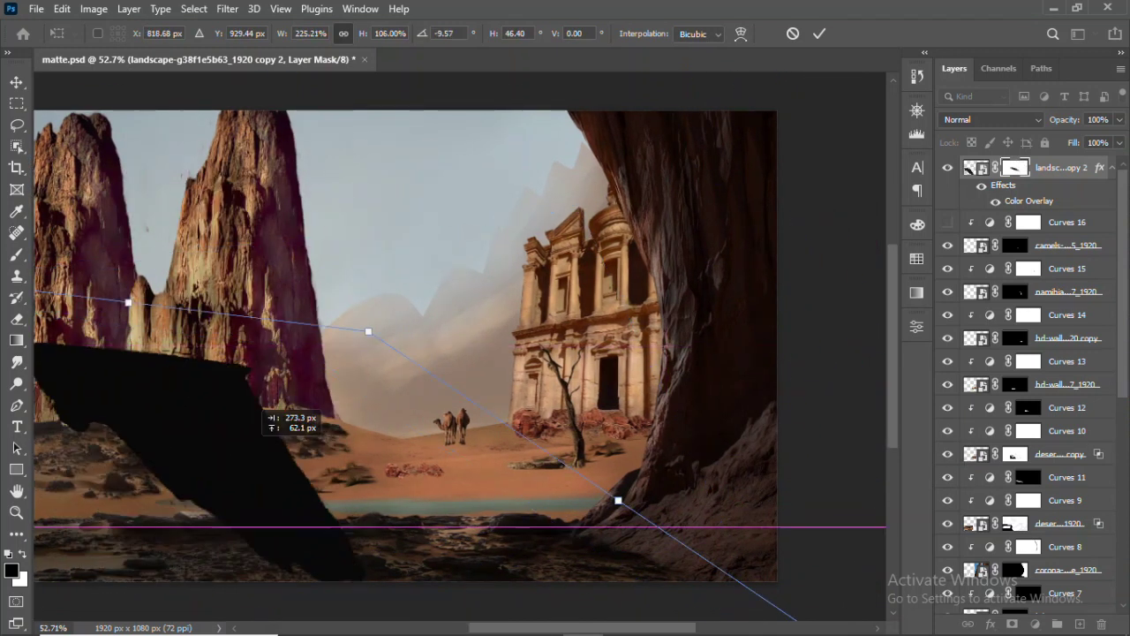
drag(441, 486, 386, 505)
drag(530, 530, 550, 457)
drag(196, 562, 395, 521)
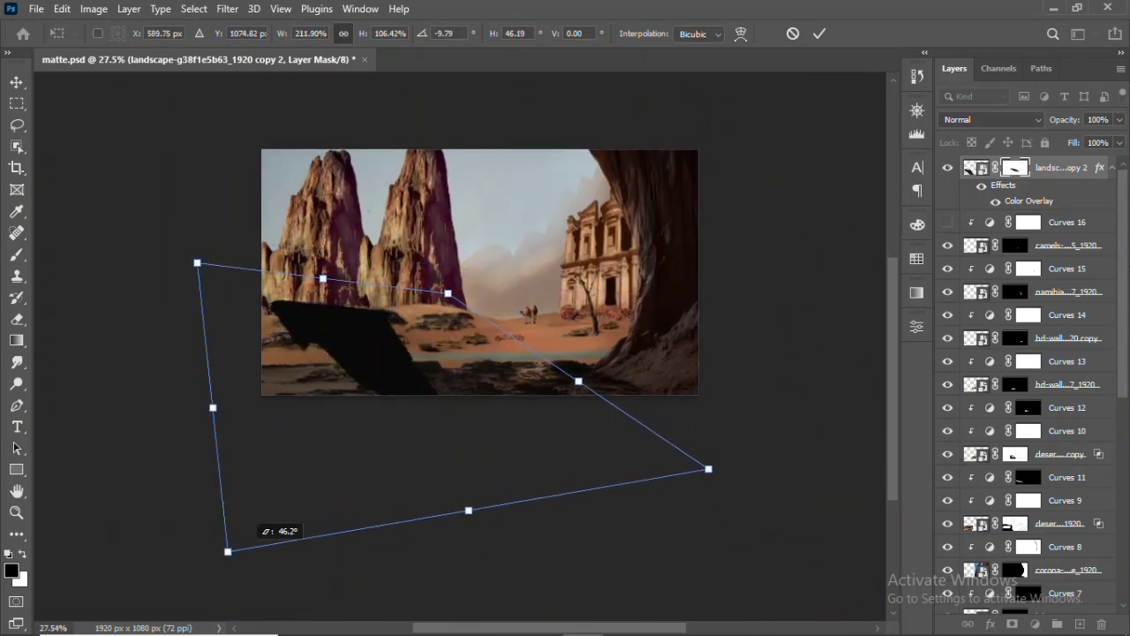
drag(708, 468, 740, 376)
Refine the shadow's corners and position, then apply the distortion
drag(448, 293, 369, 302)
drag(197, 262, 190, 289)
drag(353, 344, 379, 352)
drag(214, 297, 149, 312)
drag(347, 319, 362, 292)
drag(436, 498, 479, 425)
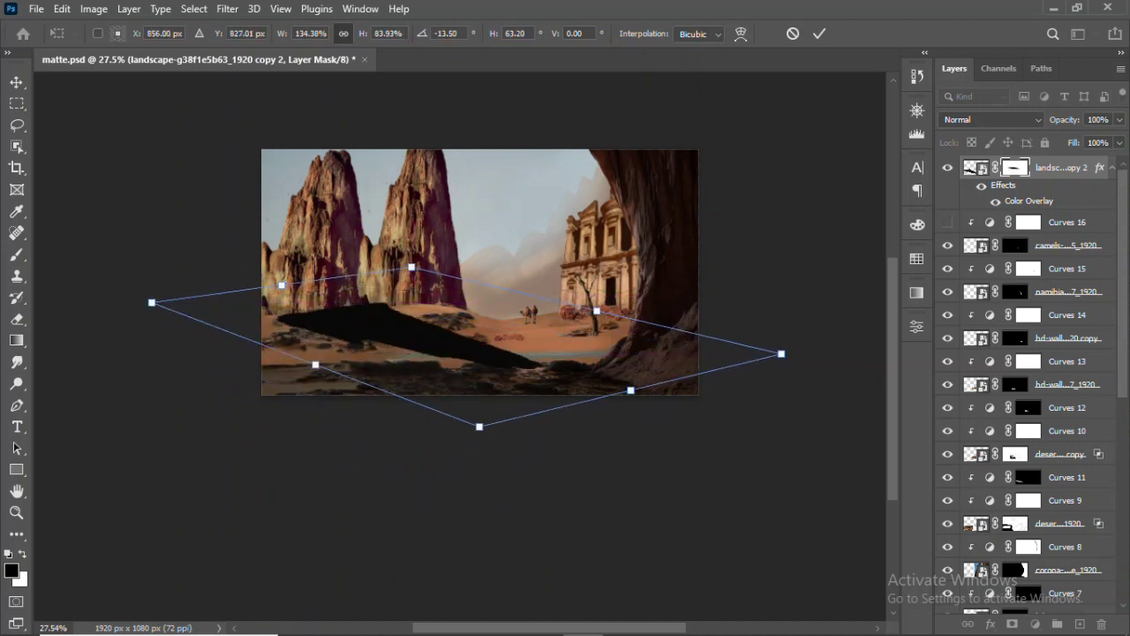
drag(782, 354, 716, 319)
key(Return)
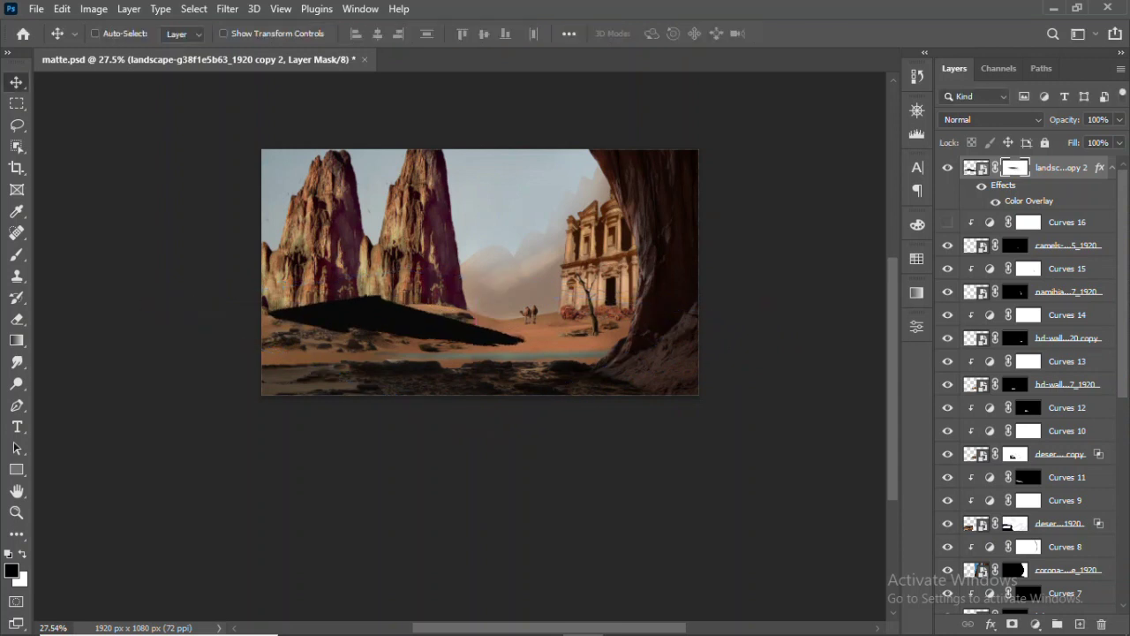
Nudge the shadow down-left and brush its mask to soften the top edge
scroll(505, 185, up, 5)
drag(211, 389, 201, 398)
right_click(1059, 166)
key(Escape)
key(b)
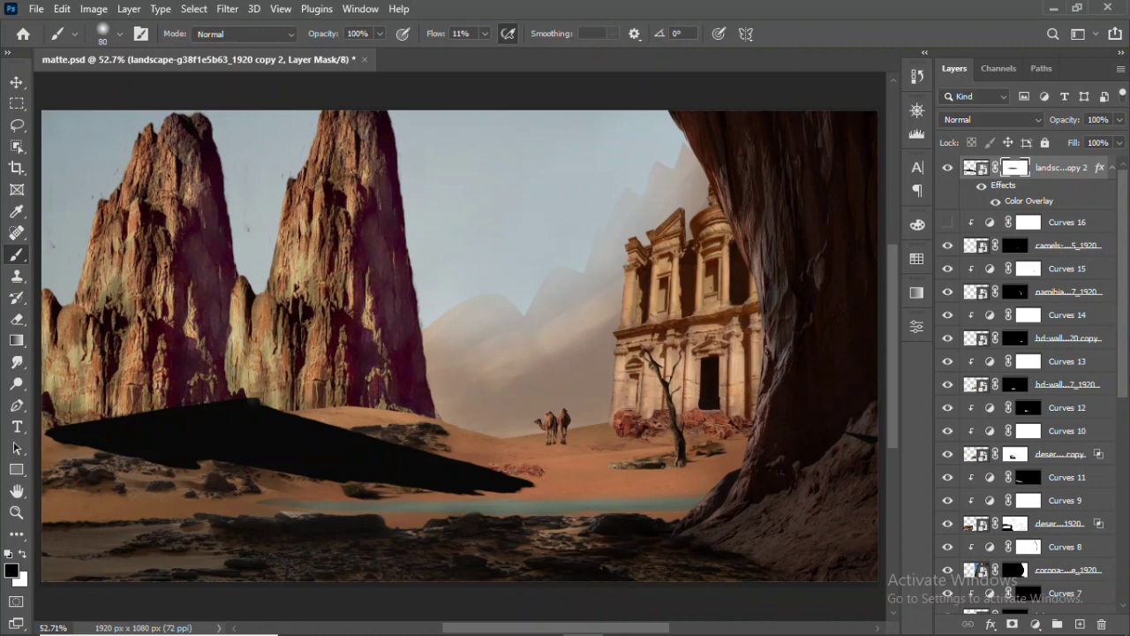
drag(205, 409, 110, 417)
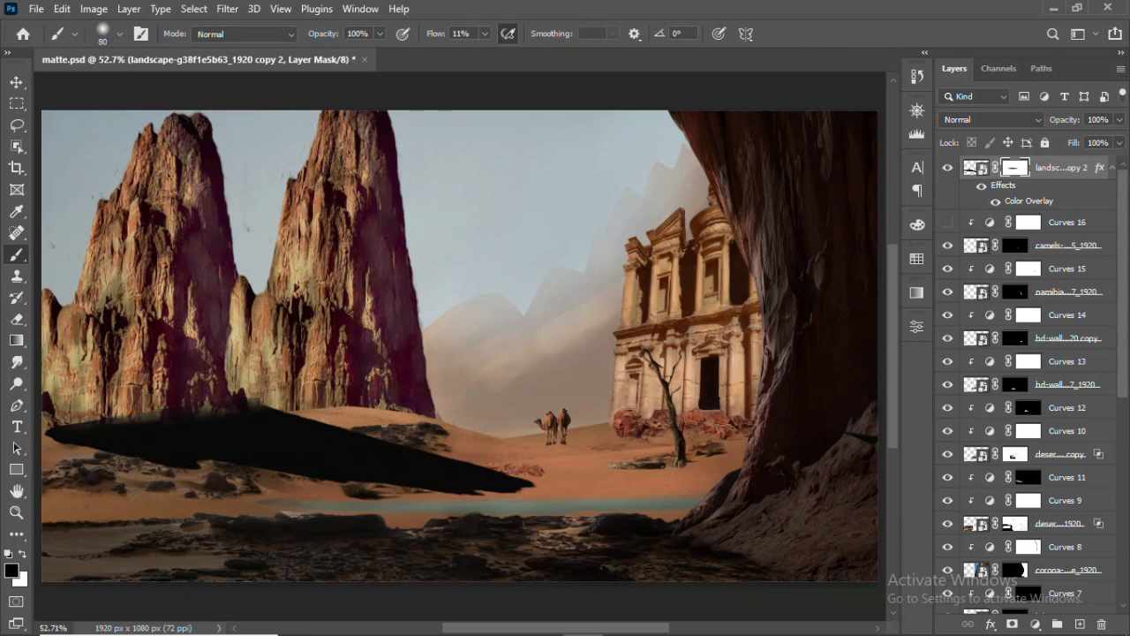
Convert the shadow to a Smart Object and apply a 6-pixel Gaussian Blur
right_click(1062, 167)
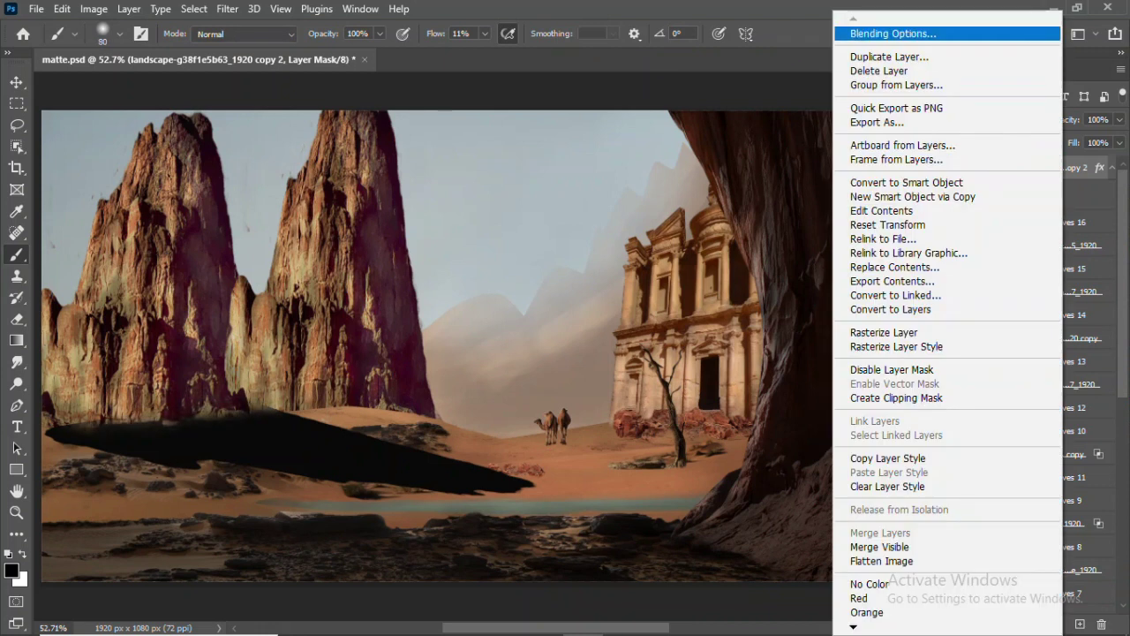
click(905, 182)
click(227, 9)
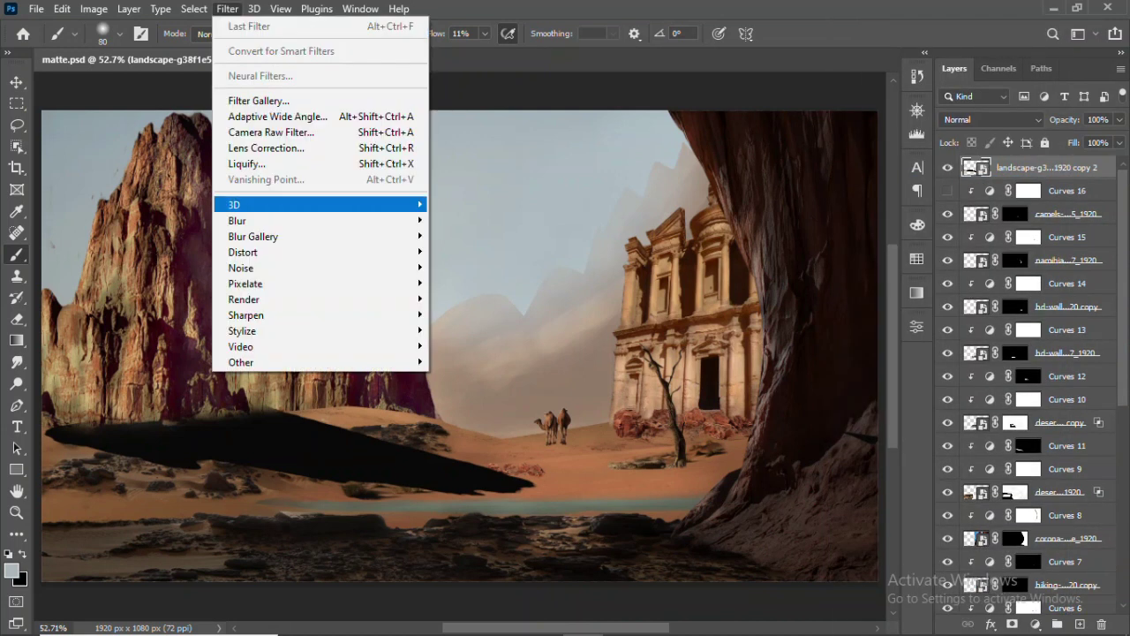
click(472, 284)
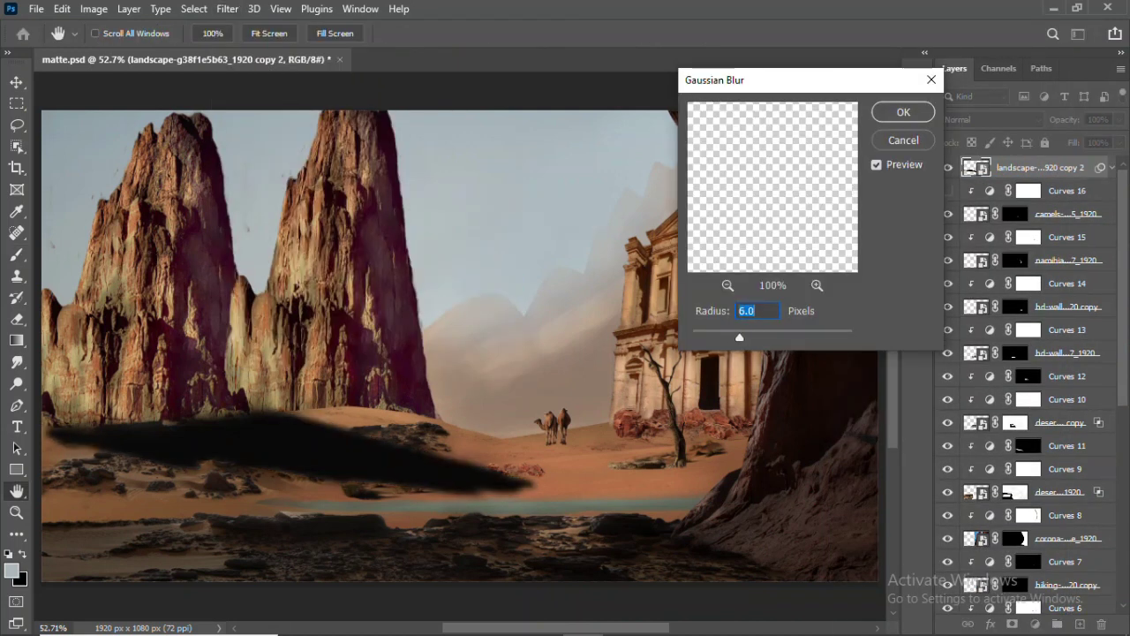
key(Return)
Duplicate the blurred shadow offset to the right and add a mask to the copy
key(v)
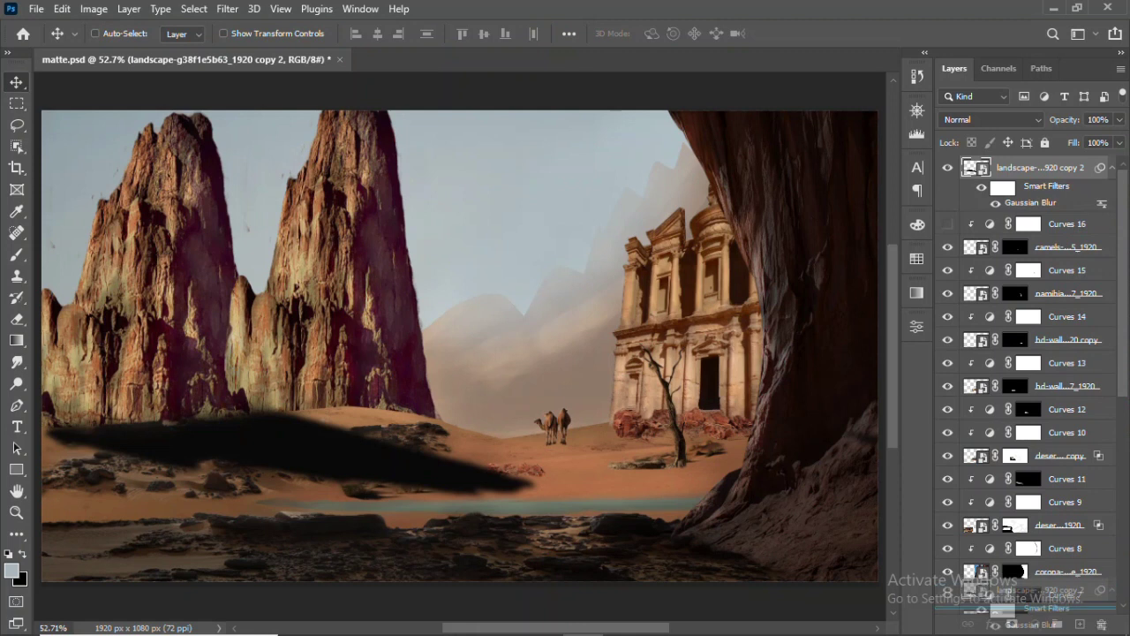
key(ctrl+j)
drag(261, 361, 414, 382)
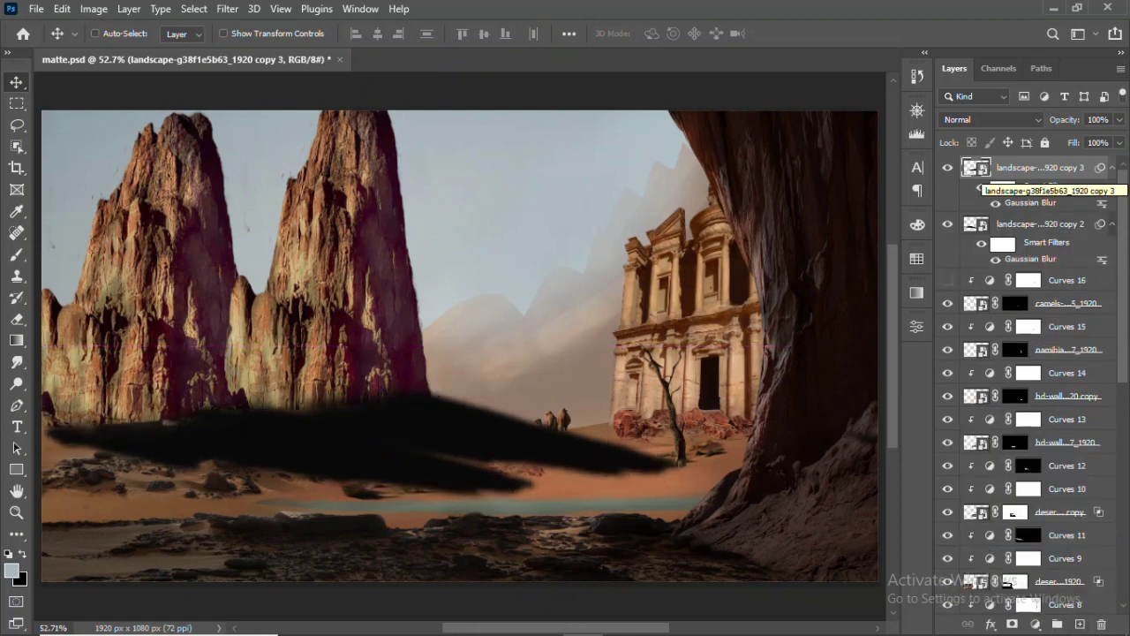
click(1012, 623)
Hide parts of the ground shadow at the rock base using lasso selections filled on its mask
key(b)
key(l)
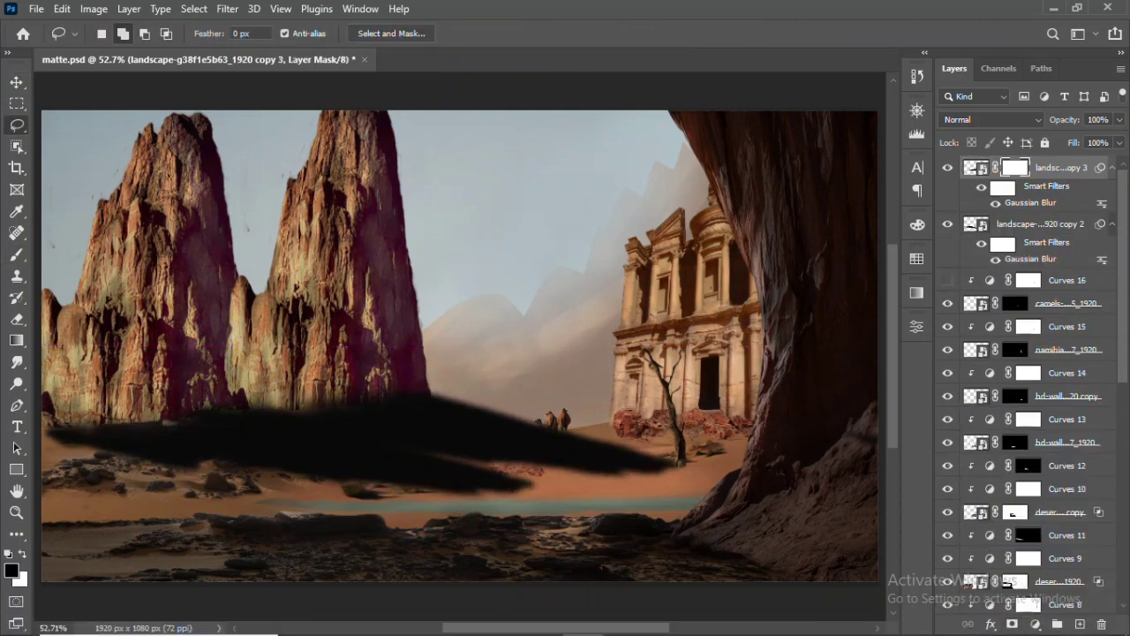
drag(428, 399, 427, 400)
key(b)
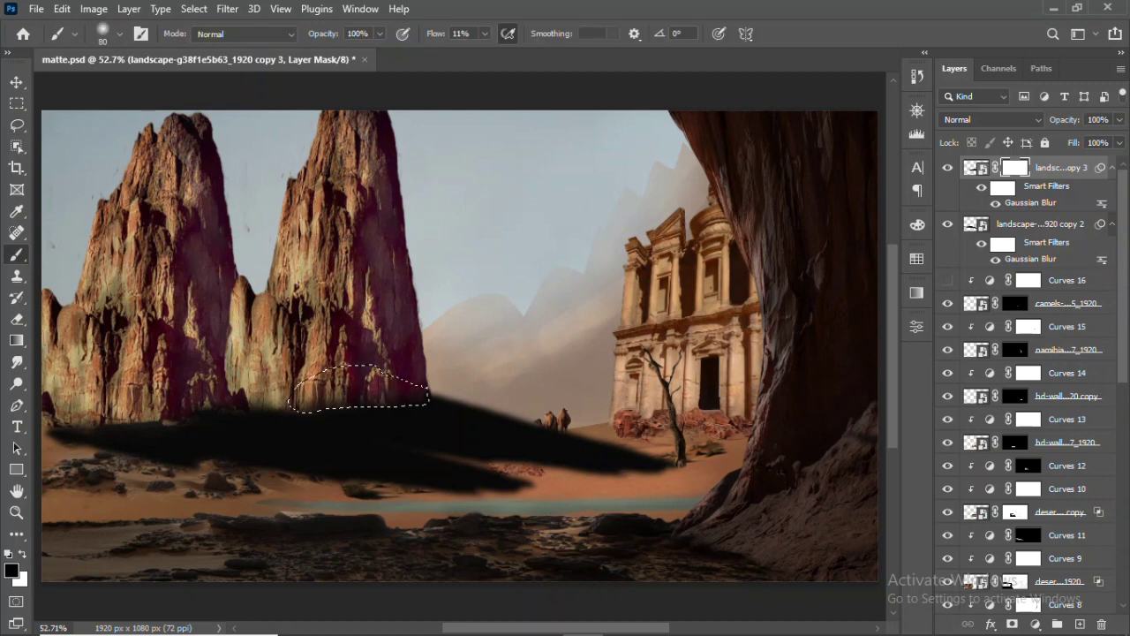
key(alt+BackSpace)
key(ctrl+d)
key(x)
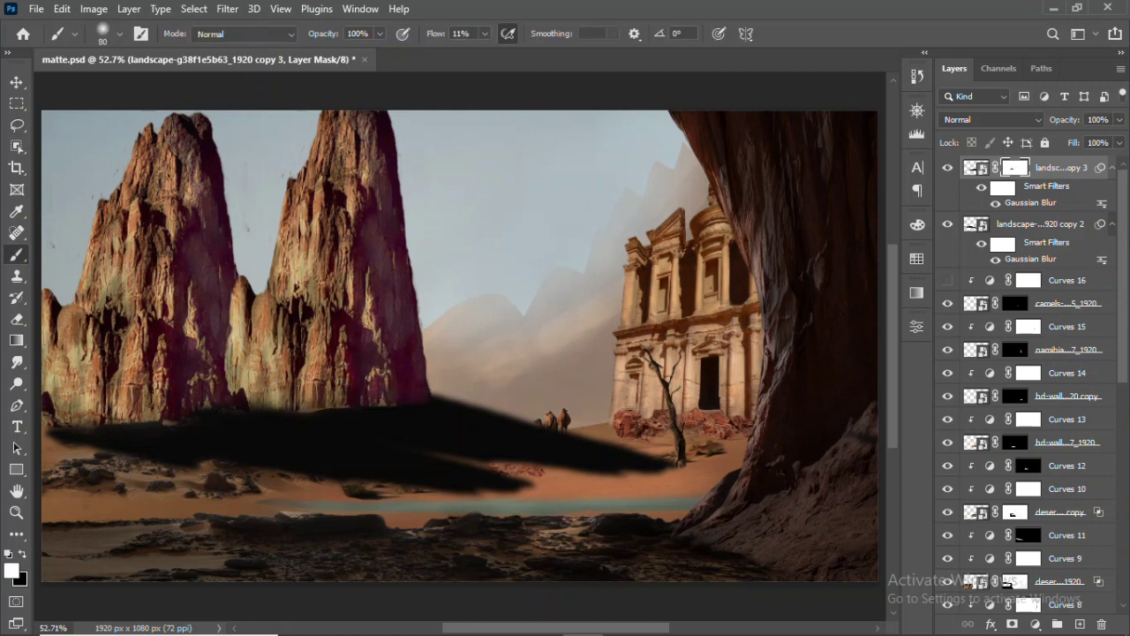
key(l)
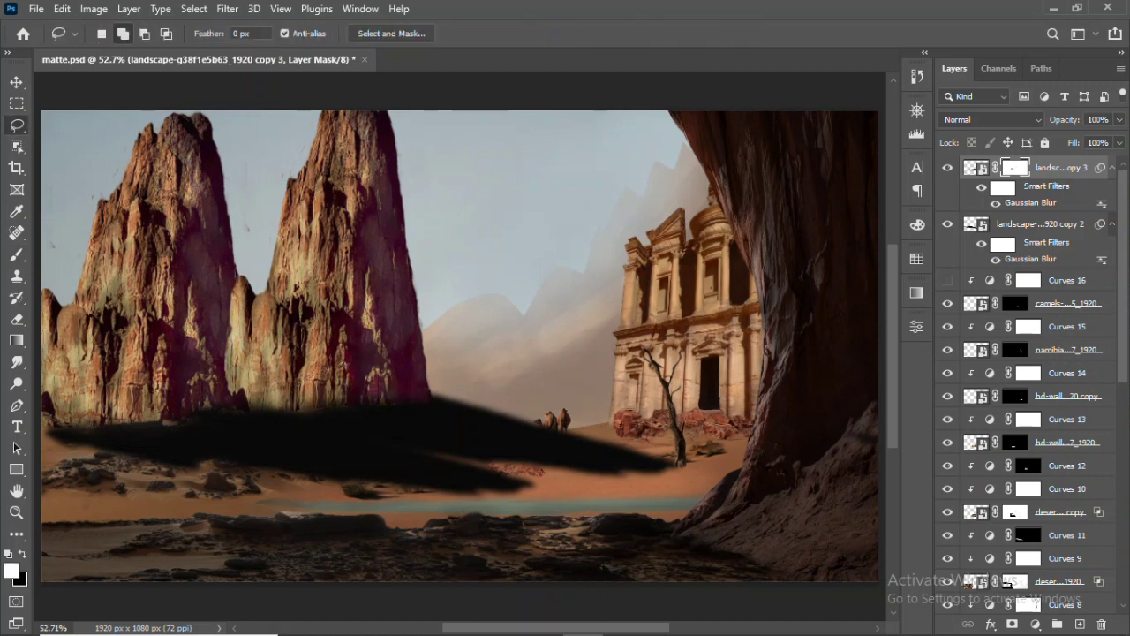
drag(530, 413, 431, 395)
key(b)
key(x)
key(ctrl+d)
Set the shadow to Multiply blending and lower the first shadow copy's opacity to about 72%
key(v)
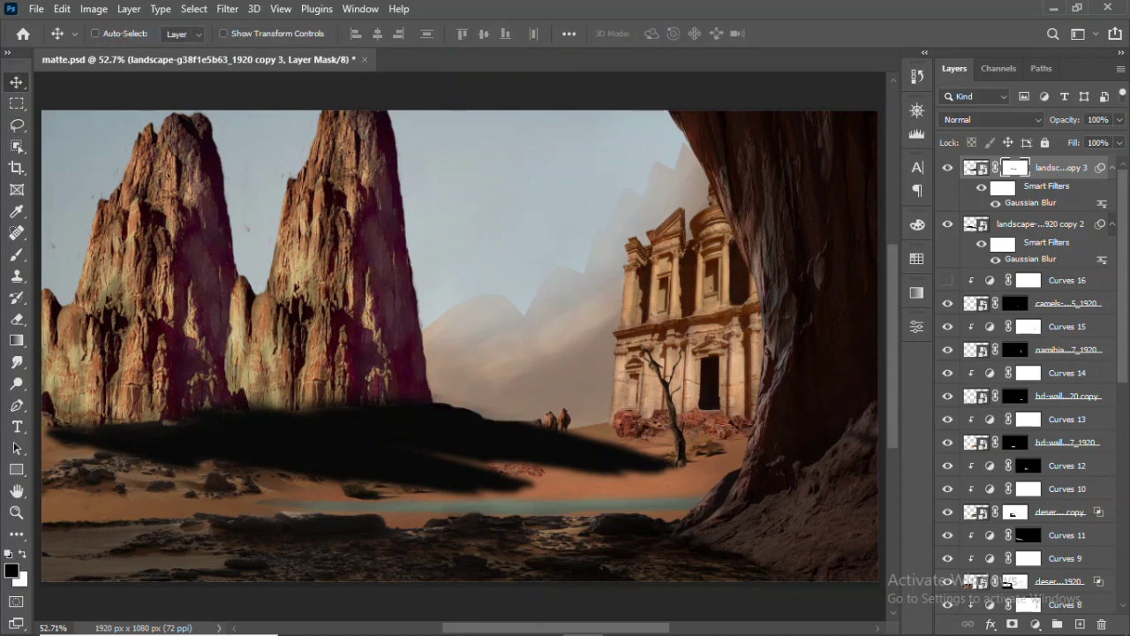
click(975, 167)
click(992, 119)
click(955, 183)
click(991, 119)
click(954, 183)
click(974, 223)
drag(1118, 119, 1086, 139)
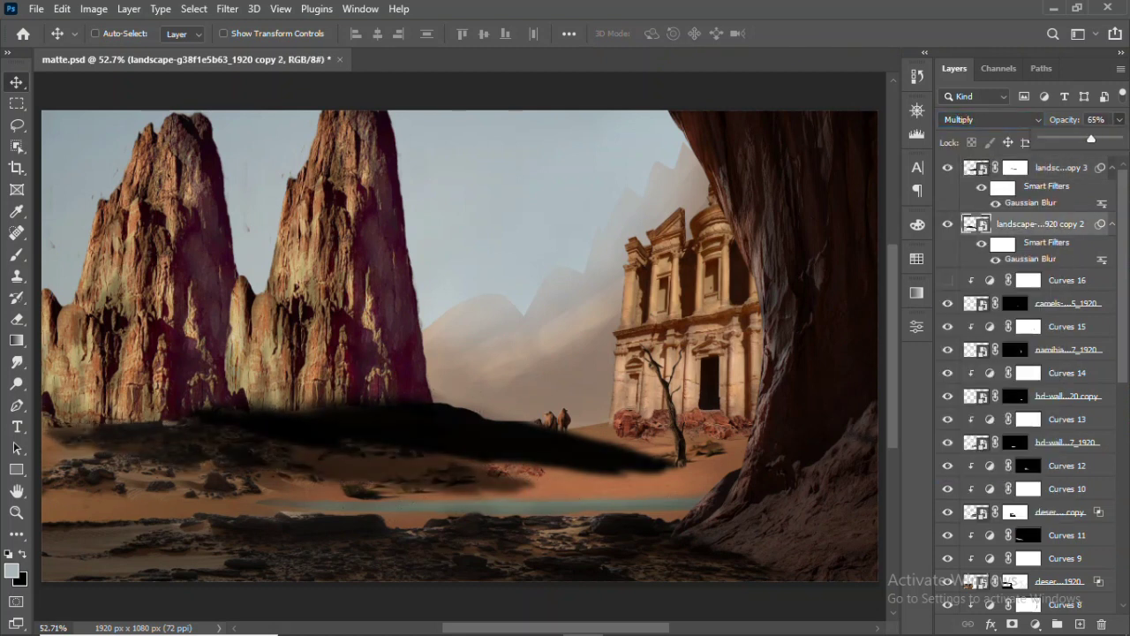
Clear the second shadow copy's mask in the area around the camels
key(alt+bracketright)
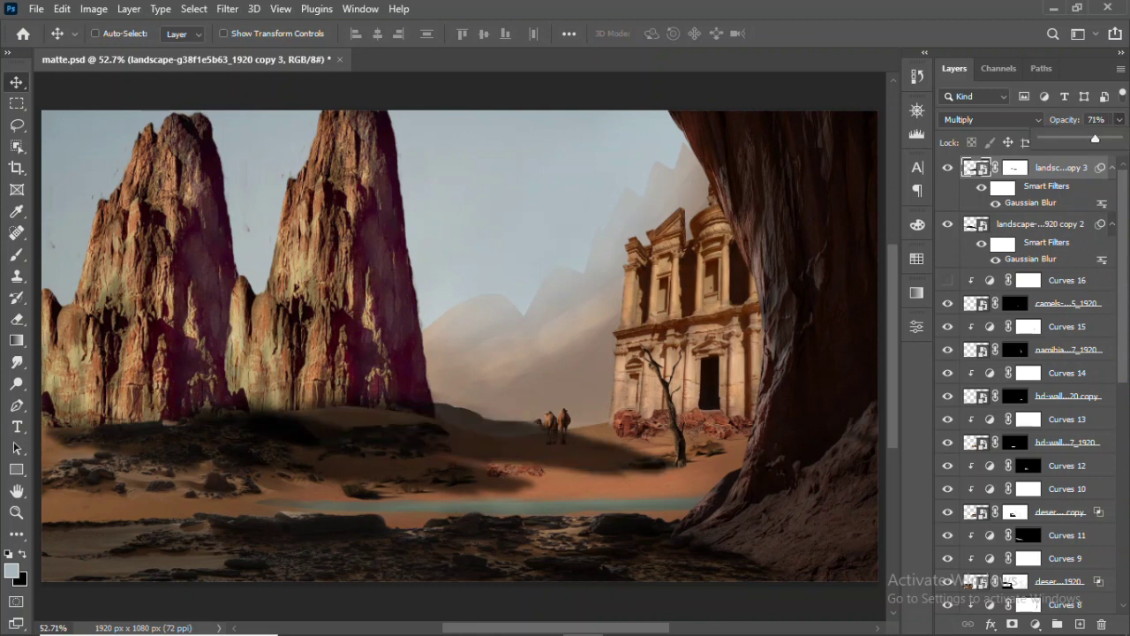
key(ctrl+backslash)
key(d)
key(l)
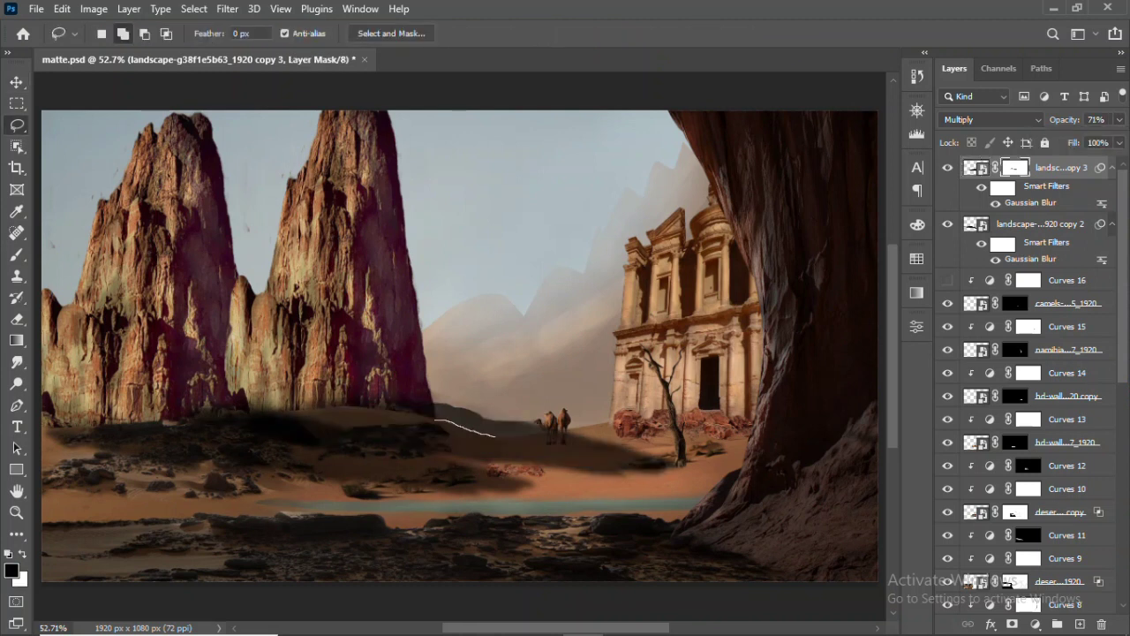
drag(551, 432, 482, 393)
key(b)
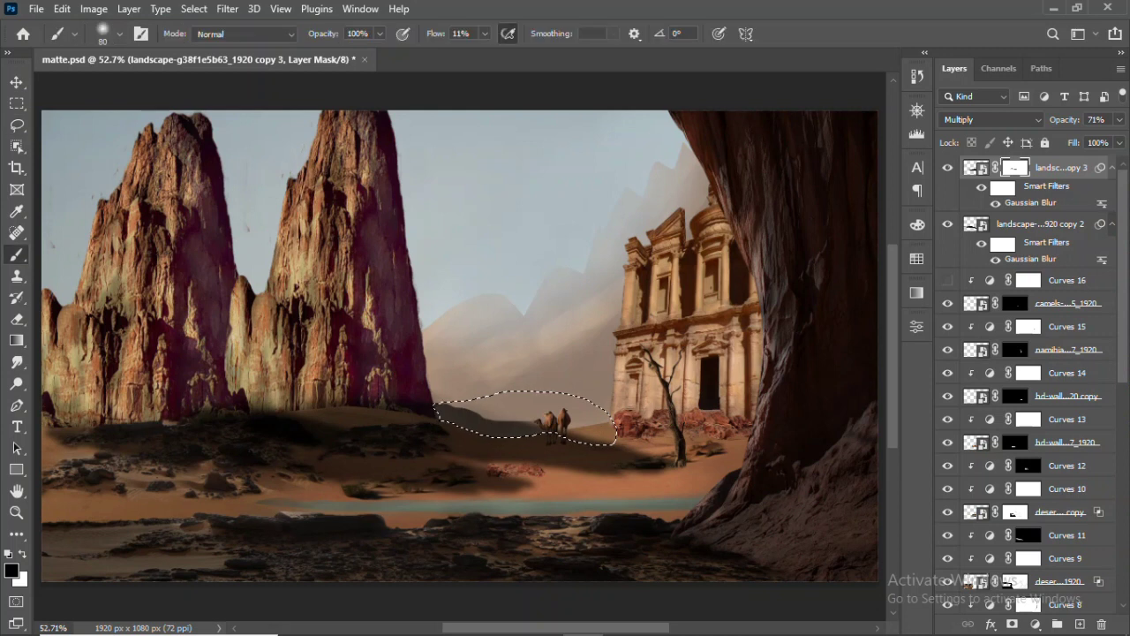
key(ctrl+d)
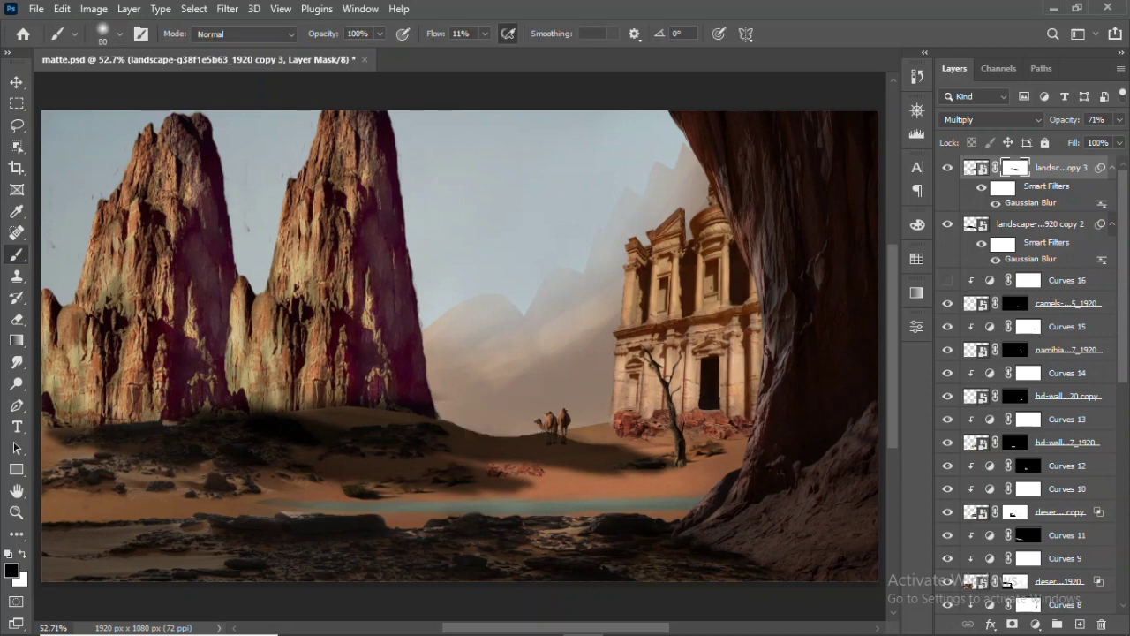
key(v)
Shift the lower blurred shadow layer, landscape copy 2, slightly left and save
click(1037, 224)
drag(237, 403, 154, 407)
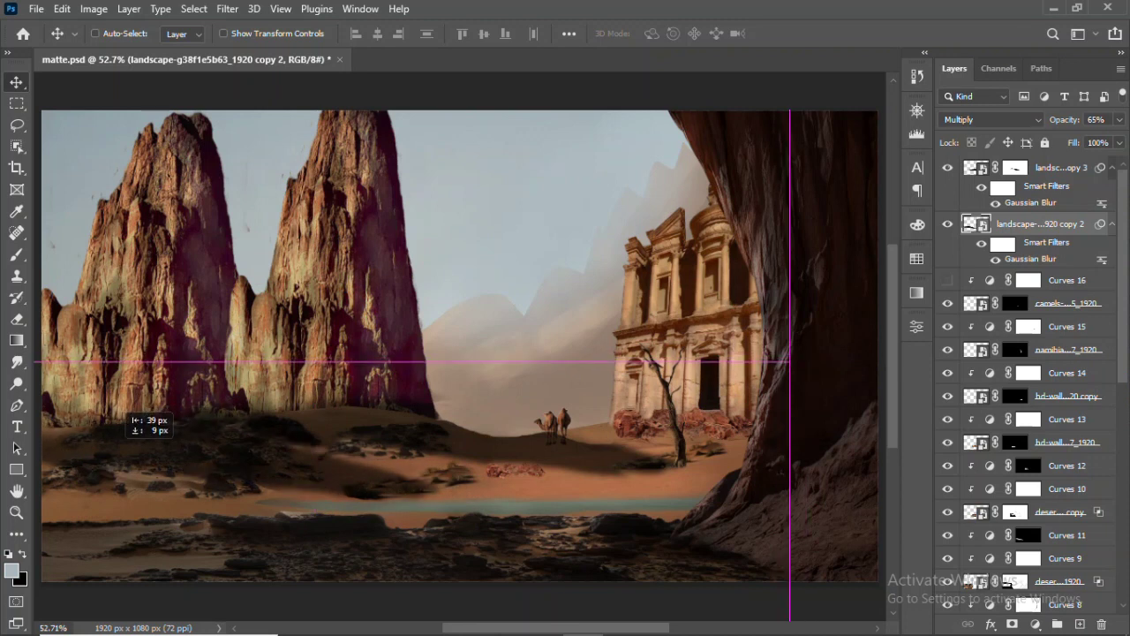
drag(153, 406, 118, 408)
key(ctrl+s)
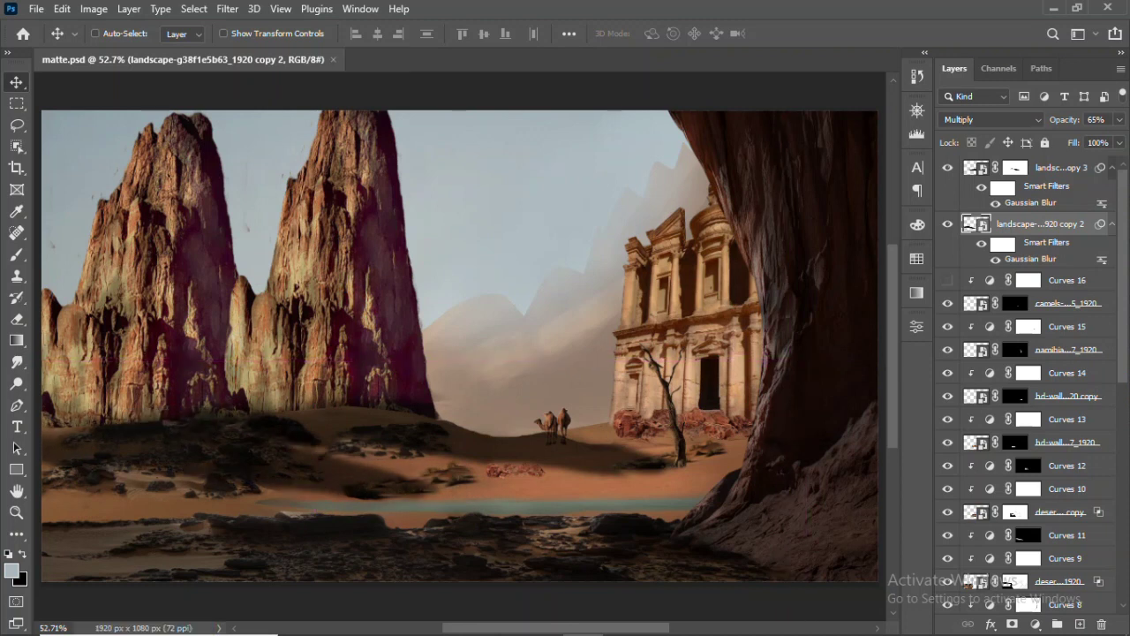
Lower the upper shadow layer's opacity to 53% and save
click(1119, 119)
drag(1095, 139, 1081, 138)
key(alt+bracketright)
key(ctrl+s)
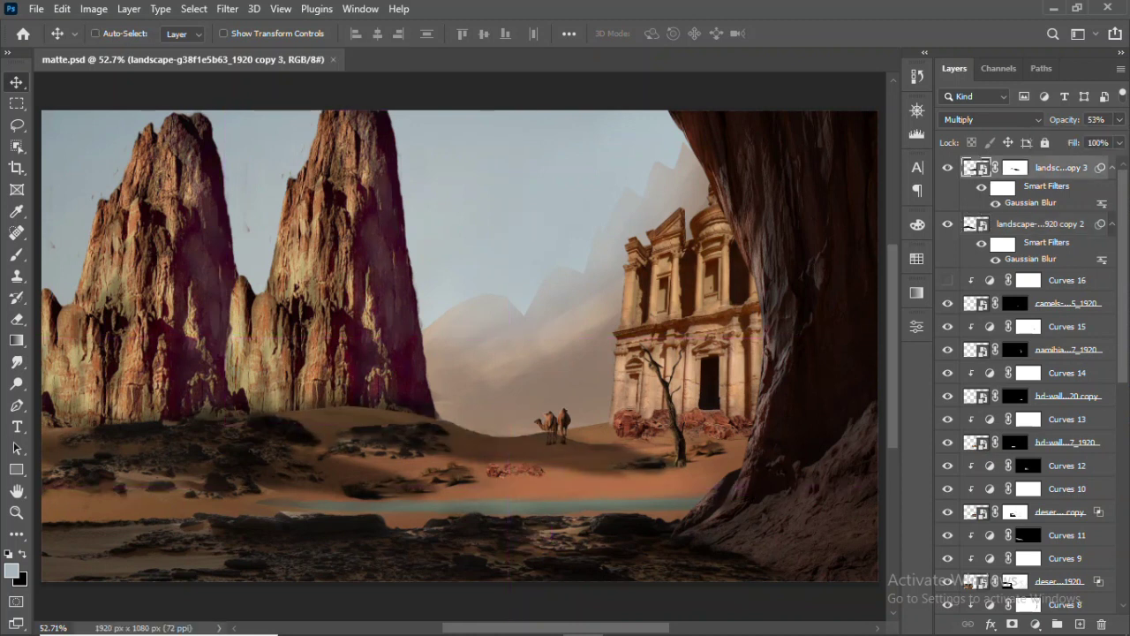
Add a clipped Color Balance above Curves 1, shift midtones toward red, and invert its mask
scroll(1007, 530, down, 10)
click(1050, 439)
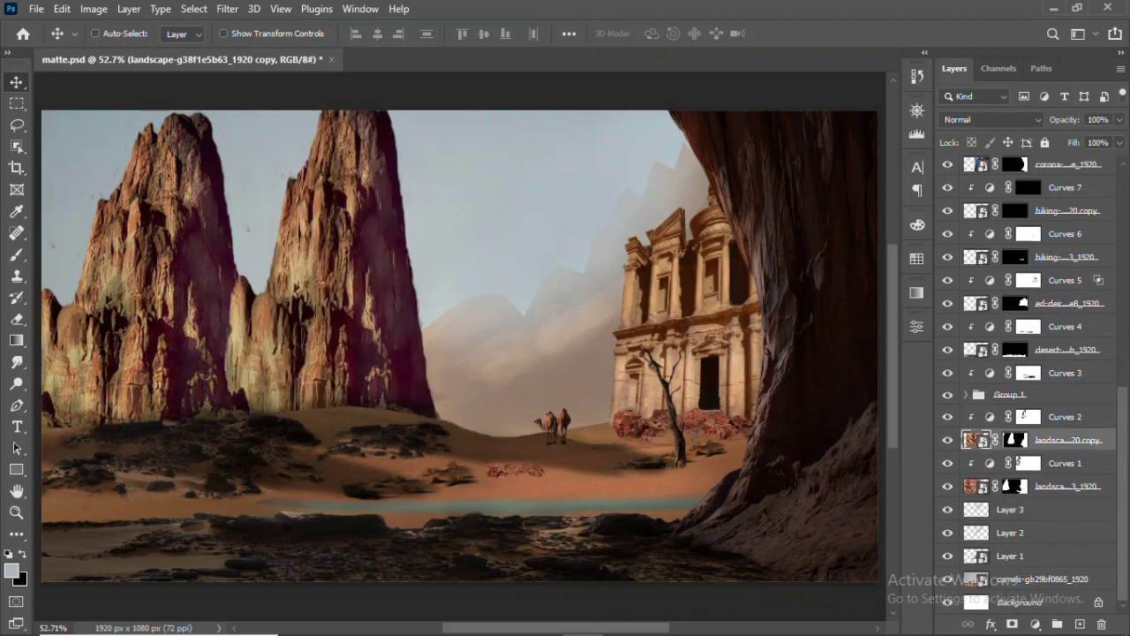
click(1063, 462)
click(1034, 624)
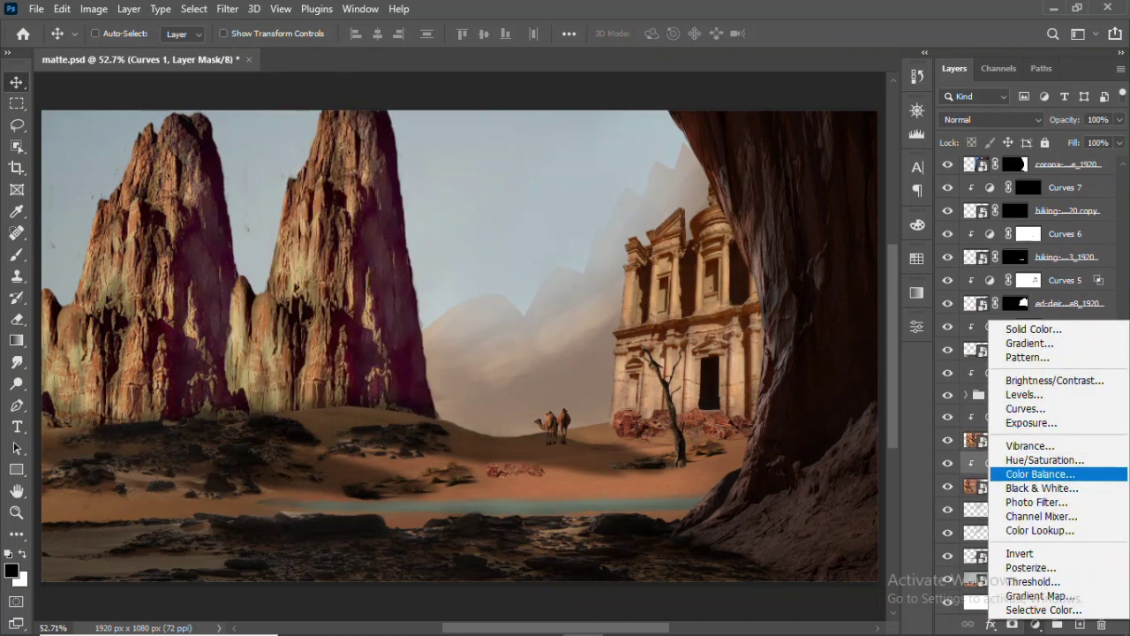
click(1034, 469)
click(775, 601)
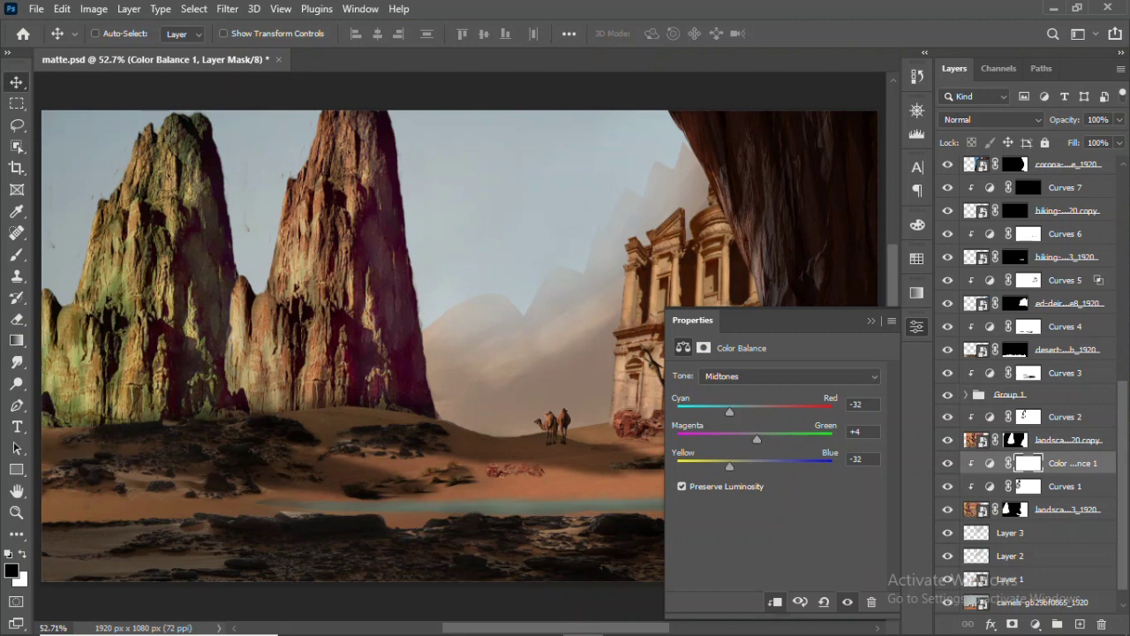
drag(729, 412, 771, 413)
click(917, 327)
key(ctrl+i)
key(b)
key(x)
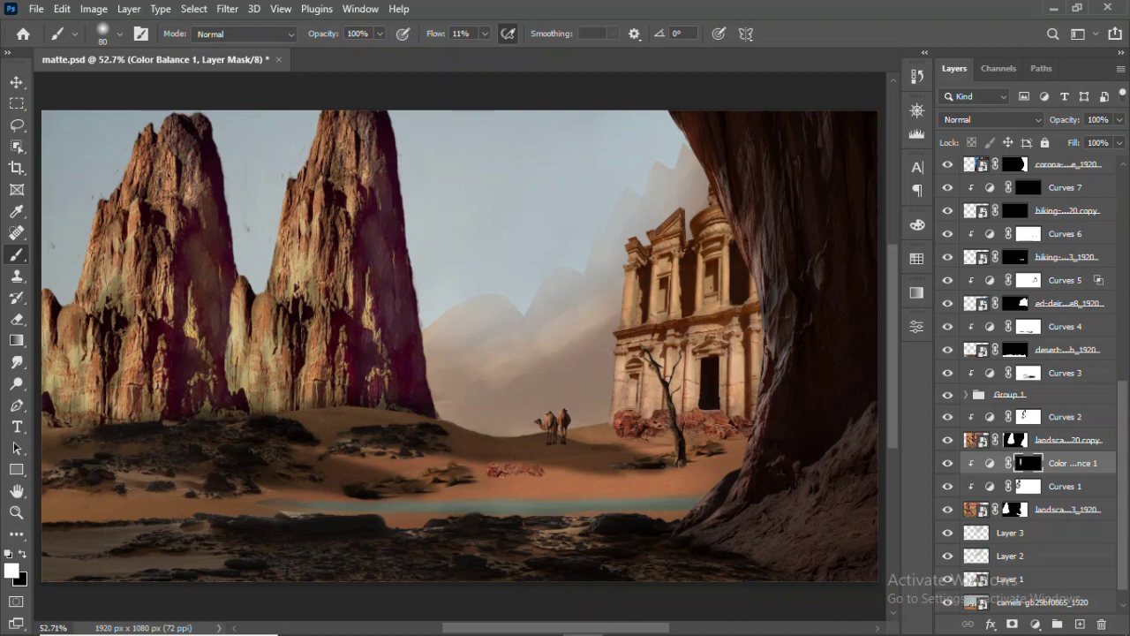
Add a second Color Balance above Curves 2 on the Shadows range, invert its mask, and save
click(1072, 416)
click(1035, 623)
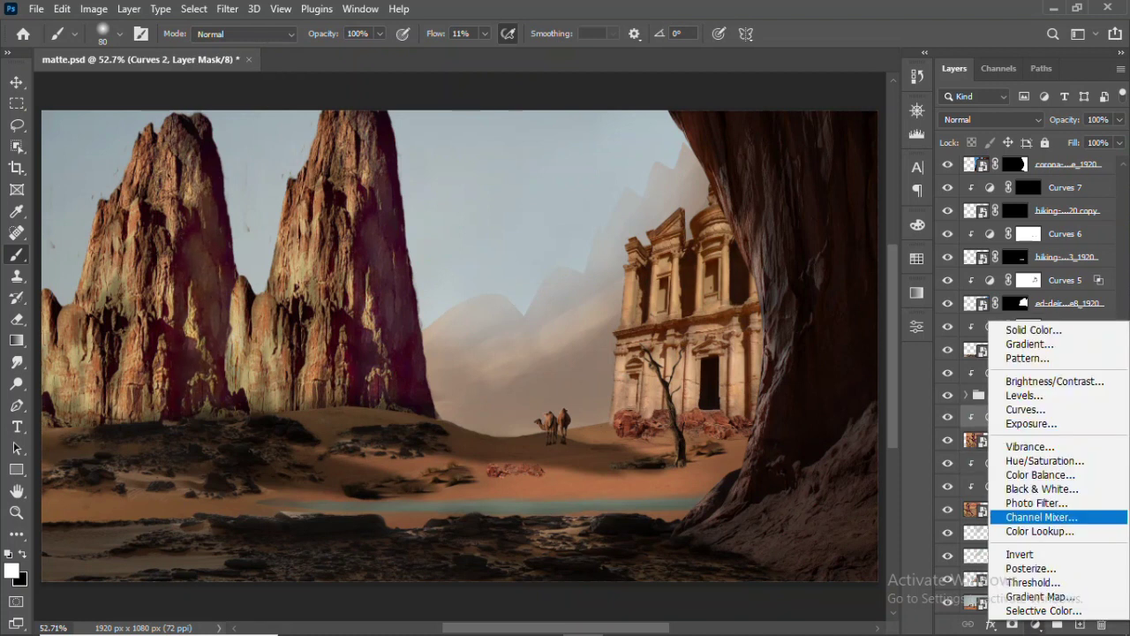
click(1015, 474)
click(788, 376)
click(759, 378)
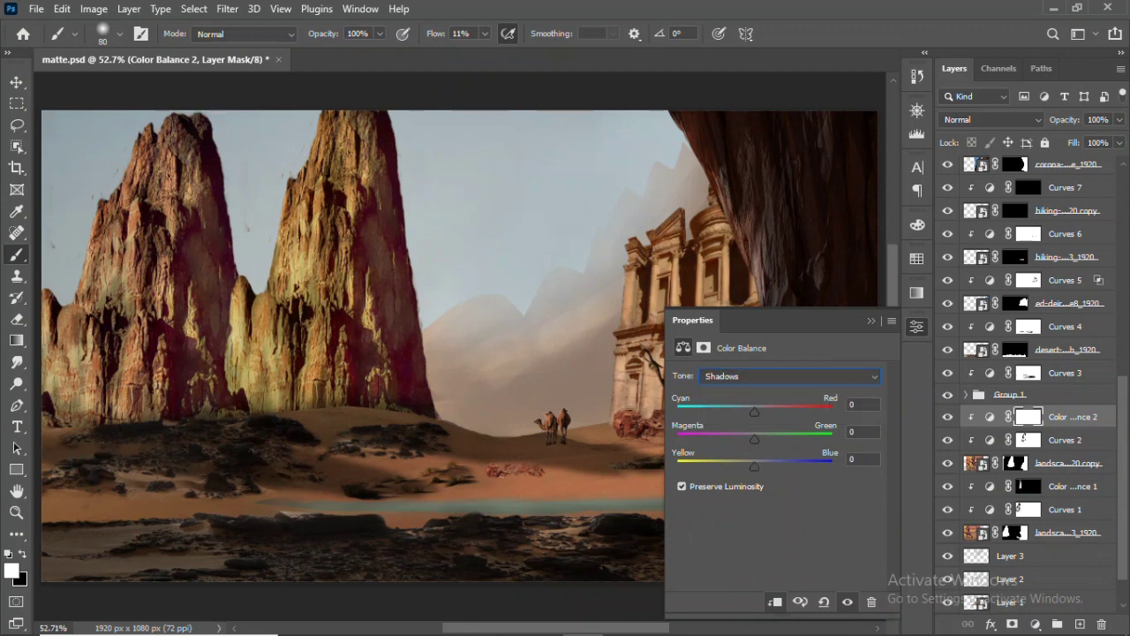
key(ctrl+i)
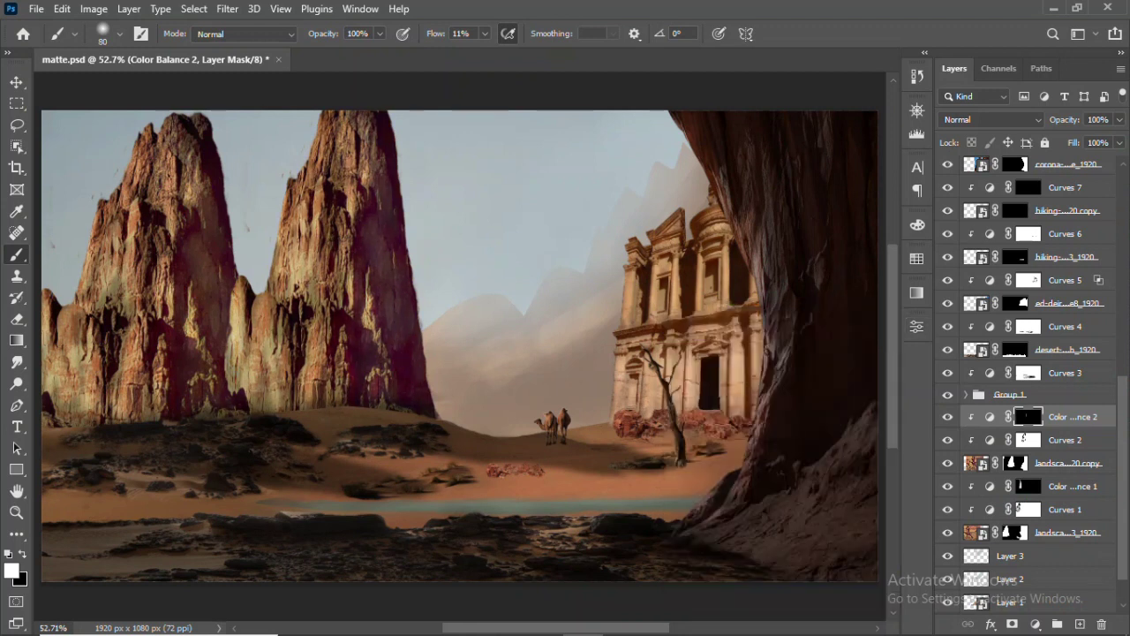
key(ctrl+s)
scroll(1029, 380, down, 1)
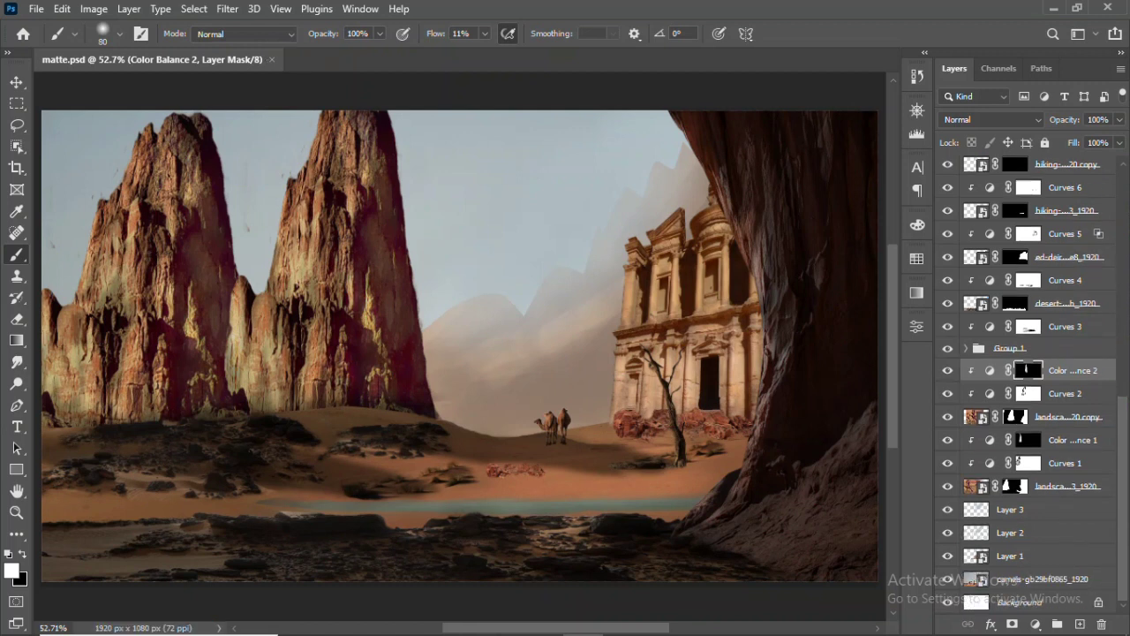
click(1029, 463)
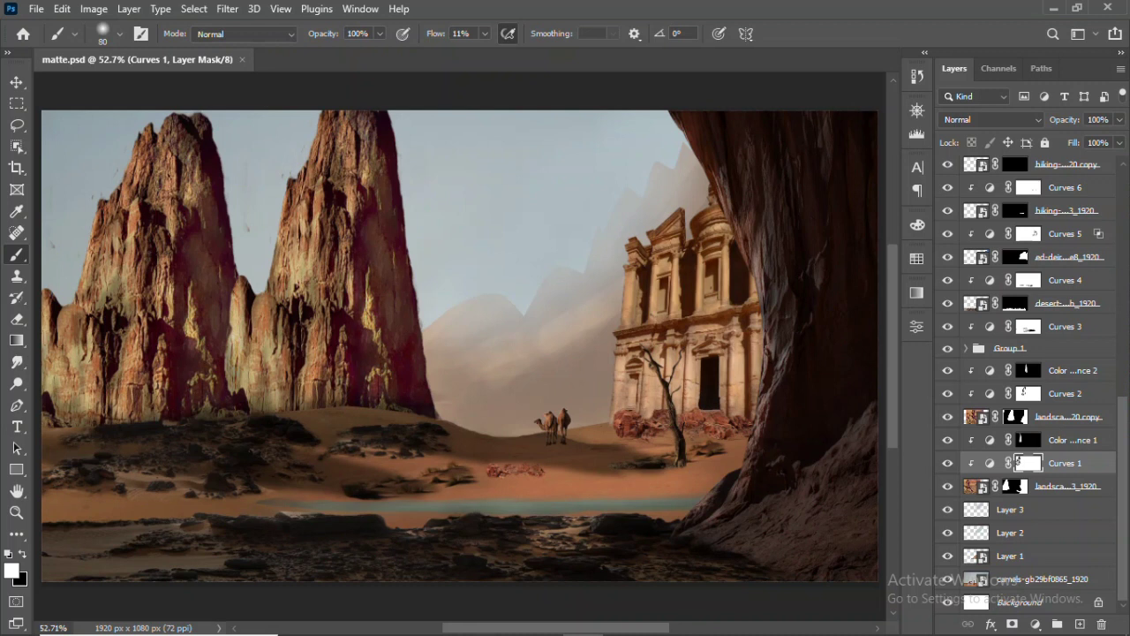
Duplicate the camels layer and convert the copy to a Smart Object
key(alt+period)
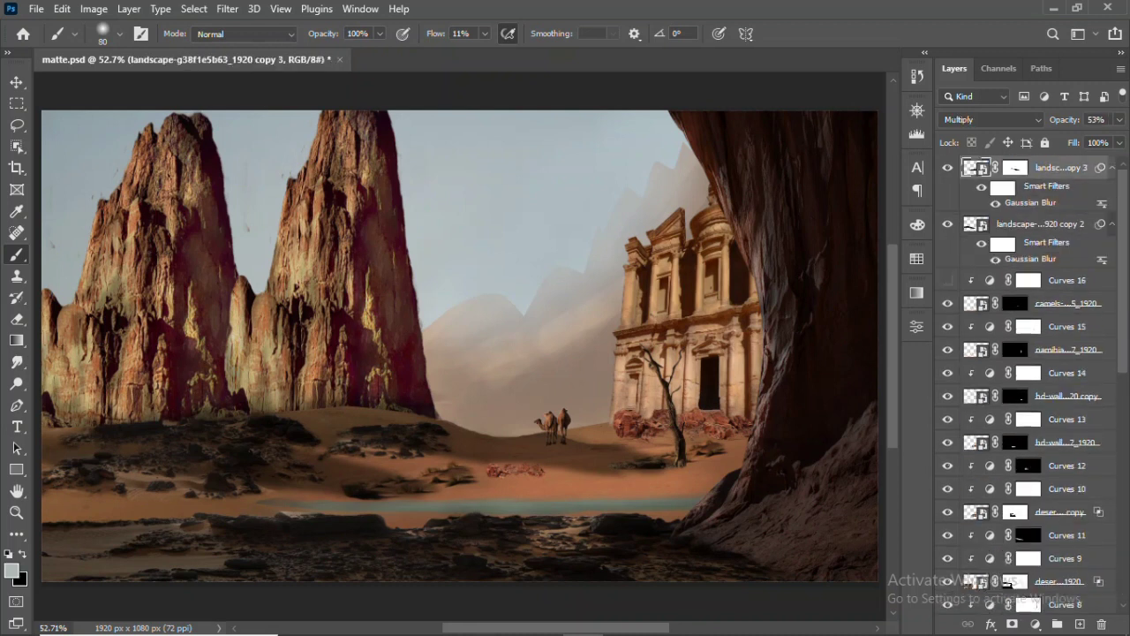
key(alt+bracketleft)
key(alt+bracketleft)
key(alt+bracketleft)
key(alt+bracketright)
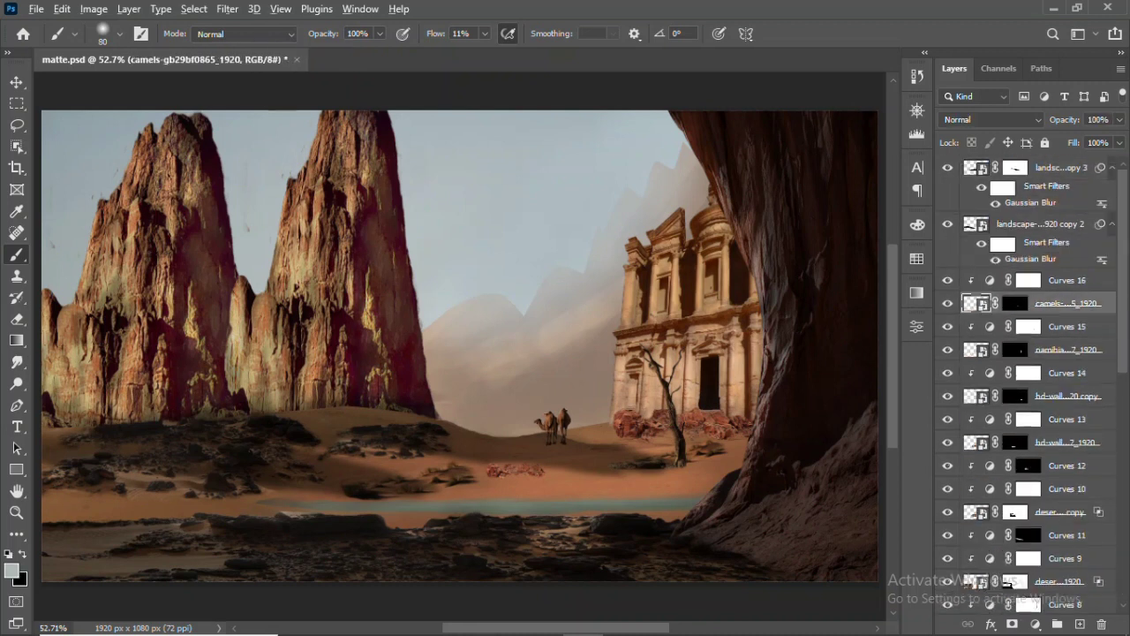
key(ctrl+j)
key(Return)
right_click(1052, 326)
click(927, 184)
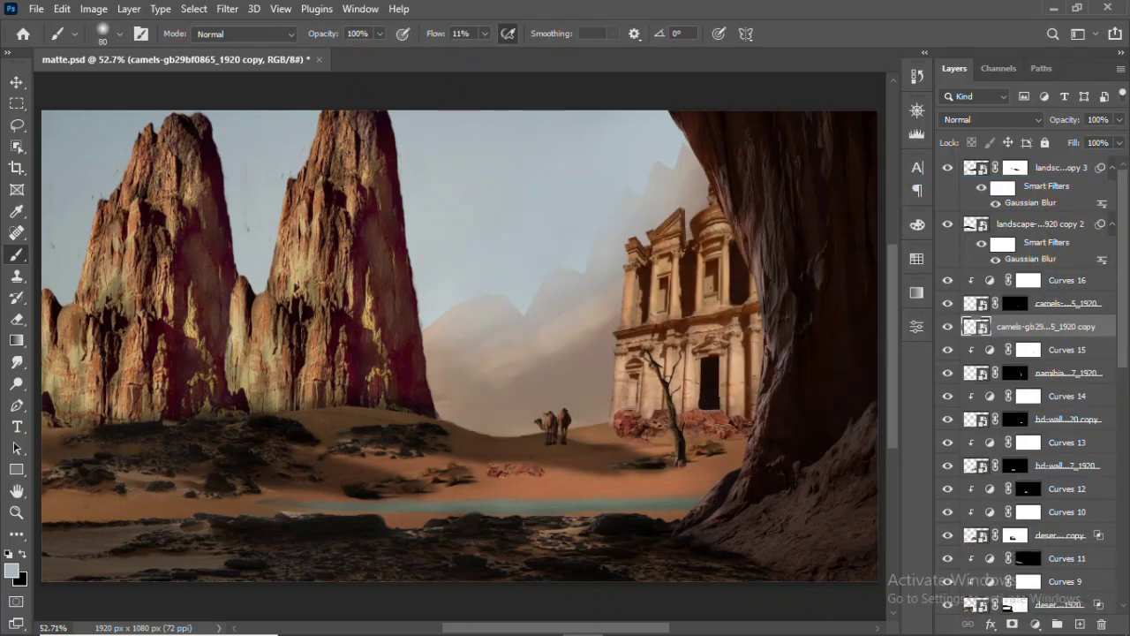
Flatten the camel copy onto the sand with Perspective and Distort transforms, aligned to the feet
key(ctrl+t)
right_click(549, 415)
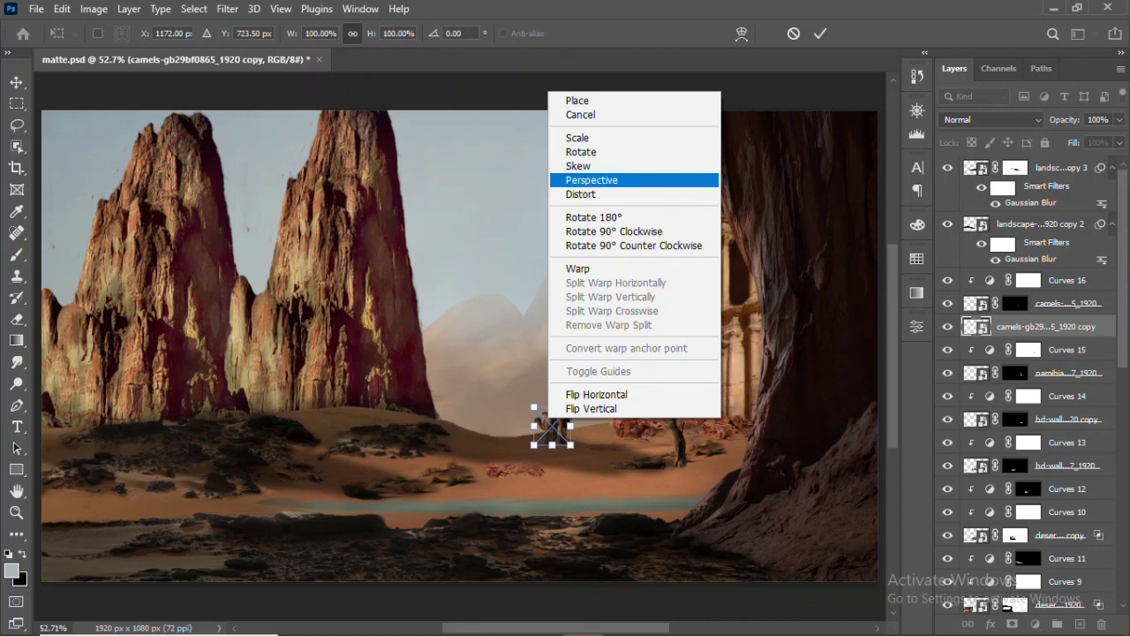
click(591, 179)
drag(570, 407, 636, 436)
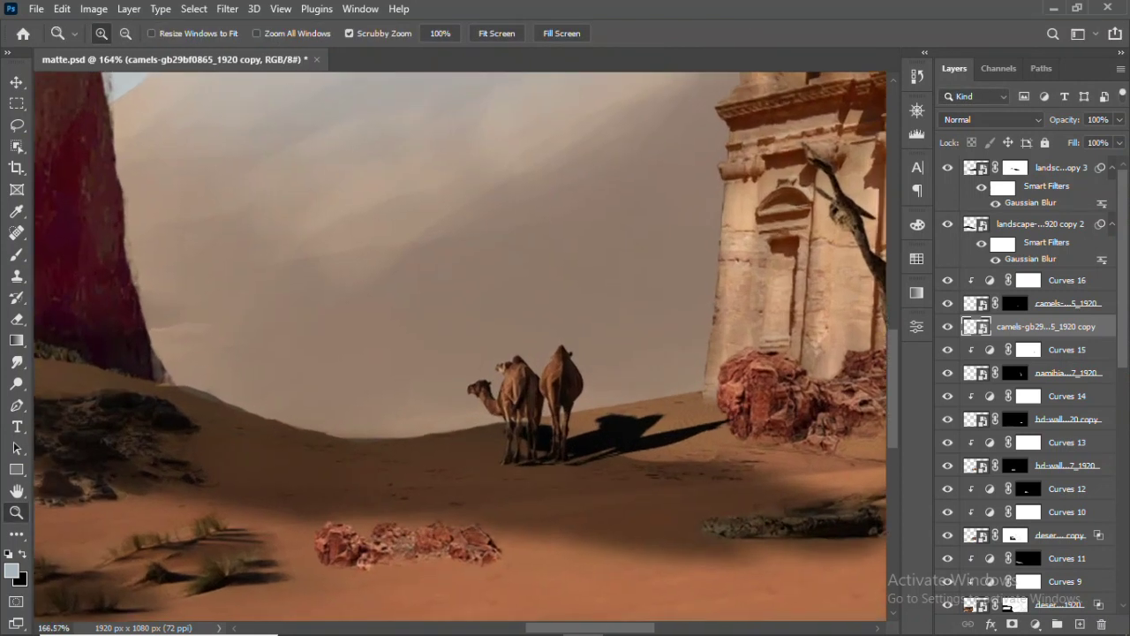
mouse_move(596, 337)
mouse_down()
mouse_move(610, 379)
mouse_move(643, 382)
mouse_up()
right_click(606, 80)
click(638, 181)
drag(453, 480, 444, 473)
drag(769, 434, 784, 456)
drag(643, 382, 599, 417)
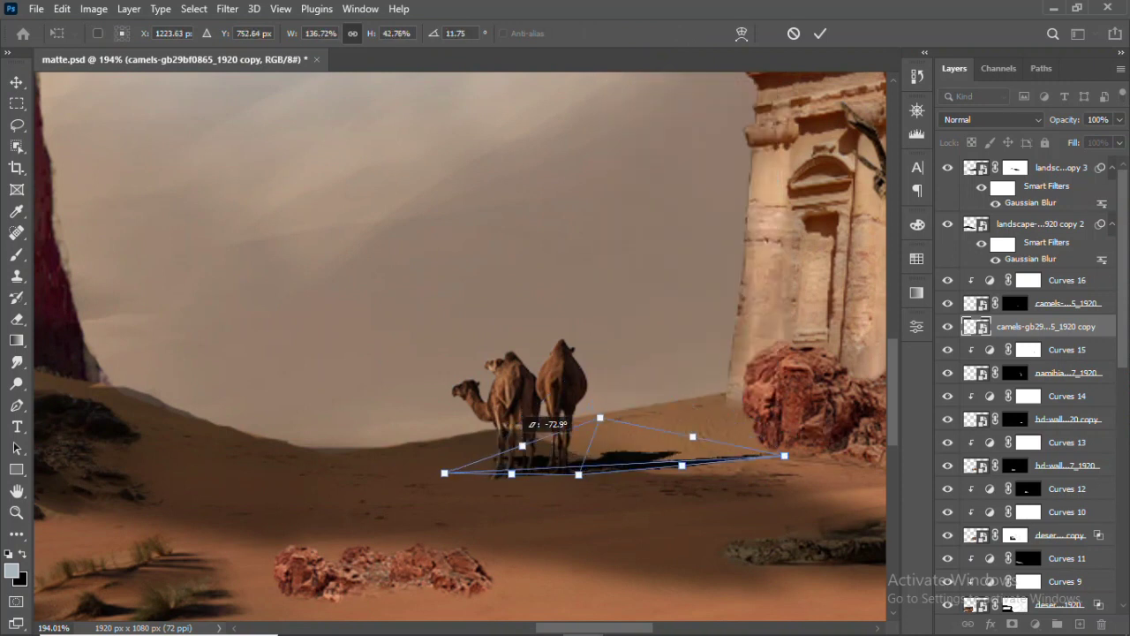
drag(444, 473, 469, 444)
drag(578, 474, 575, 469)
drag(469, 444, 468, 465)
key(Return)
Soften the flattened shadow with a 2.6-pixel Gaussian Blur
key(ctrl+0)
click(227, 9)
click(256, 20)
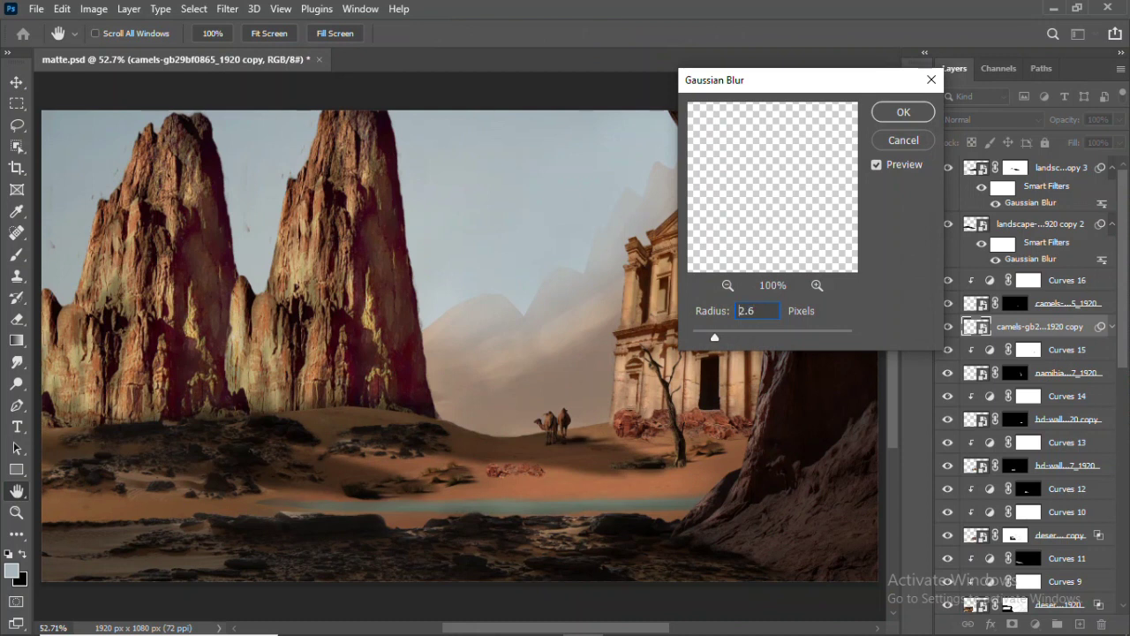
key(Return)
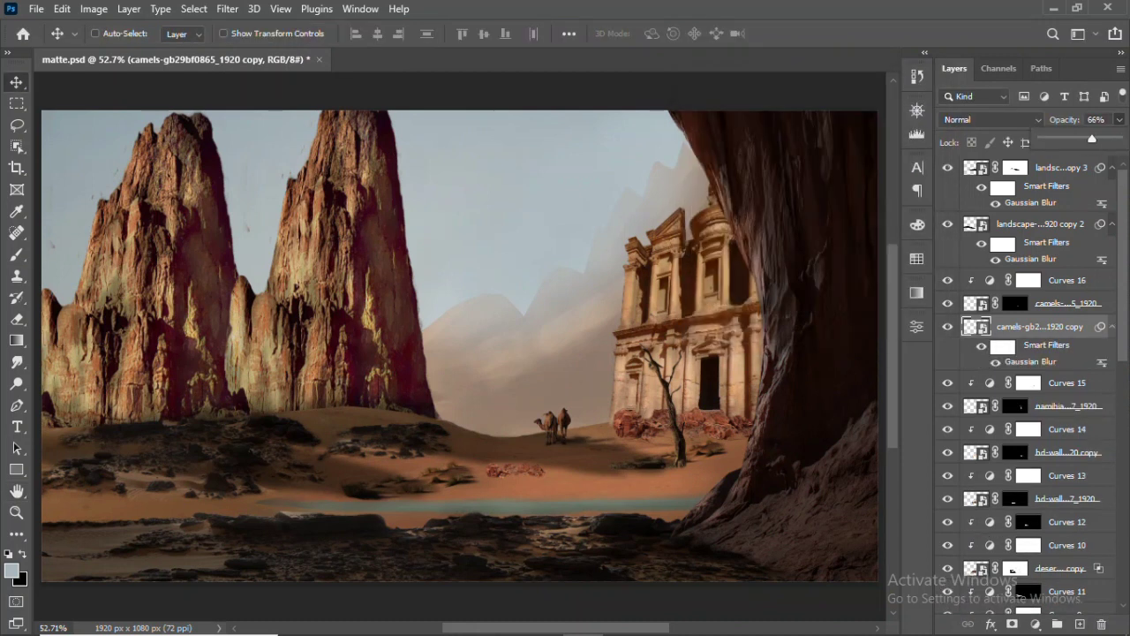
key(ctrl+shift+alt+n)
Paint a soft contact shadow beneath the camels with a Soft Round brush
key(b)
scroll(491, 419, up, 3)
scroll(491, 419, up, 2)
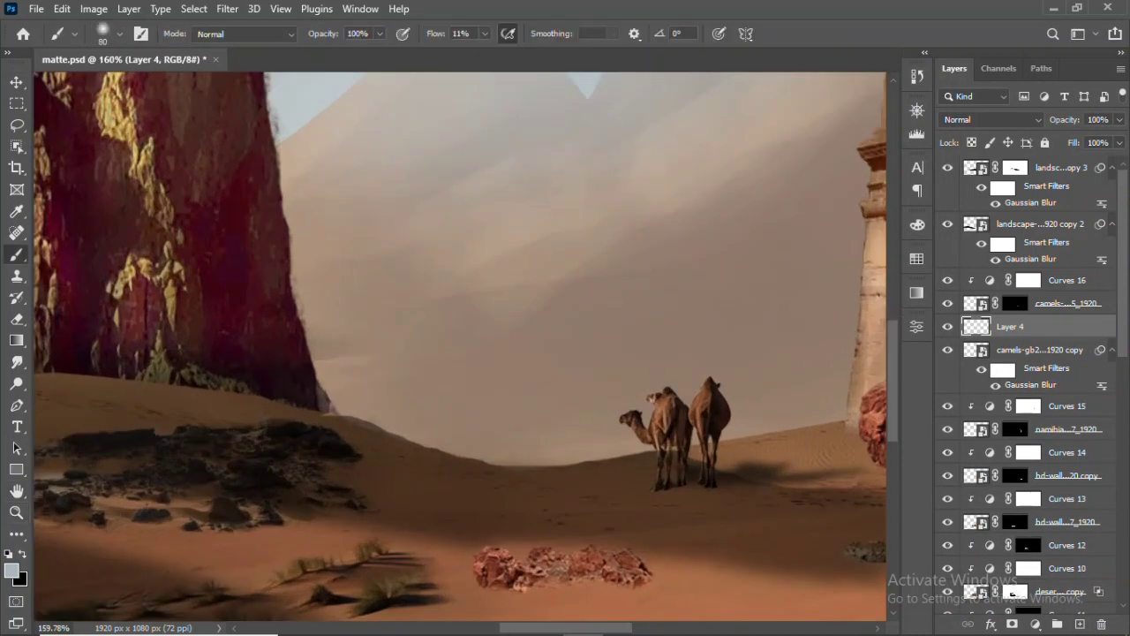
right_click(505, 88)
click(787, 265)
key(Return)
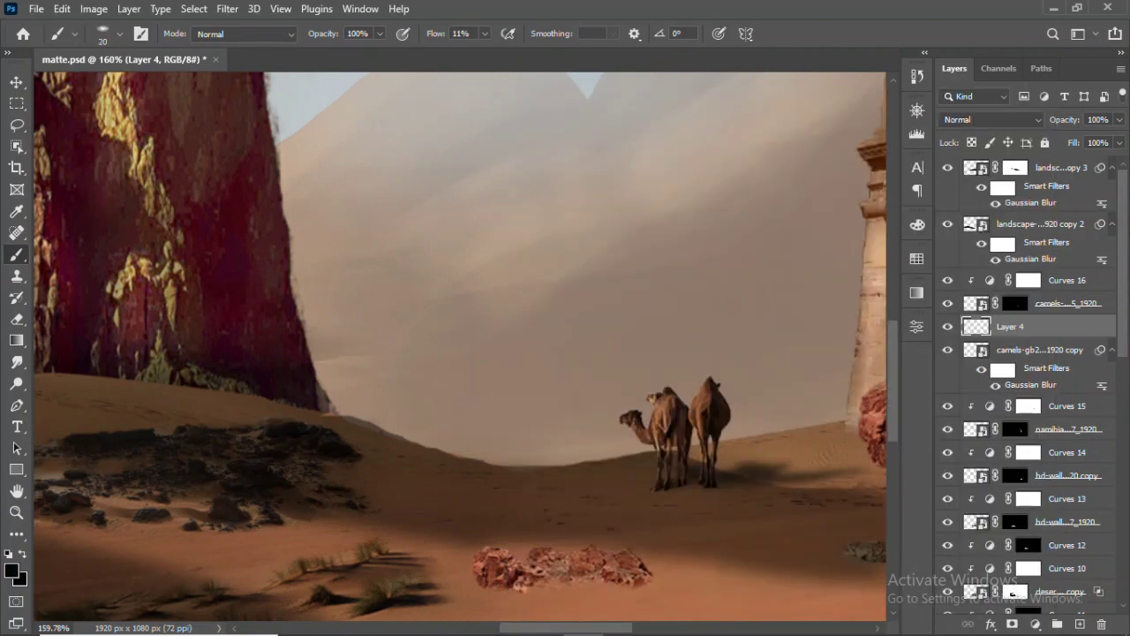
drag(671, 490, 794, 483)
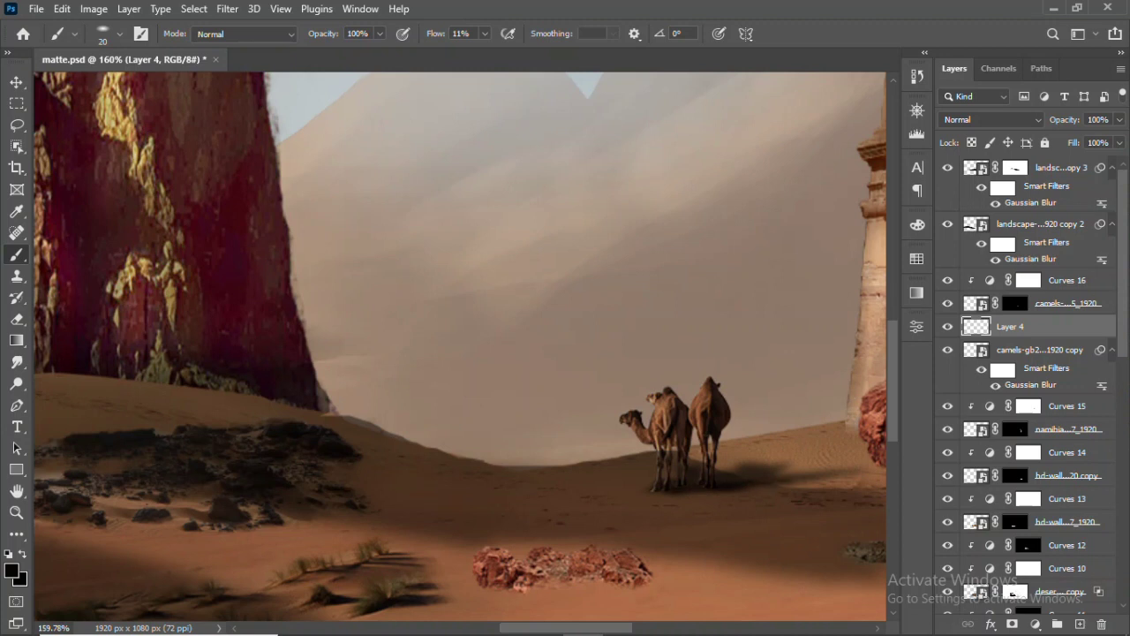
Set the painted shadow layer to 87% opacity and toggle the camel shadow to compare
key(v)
key(ctrl+0)
click(1118, 120)
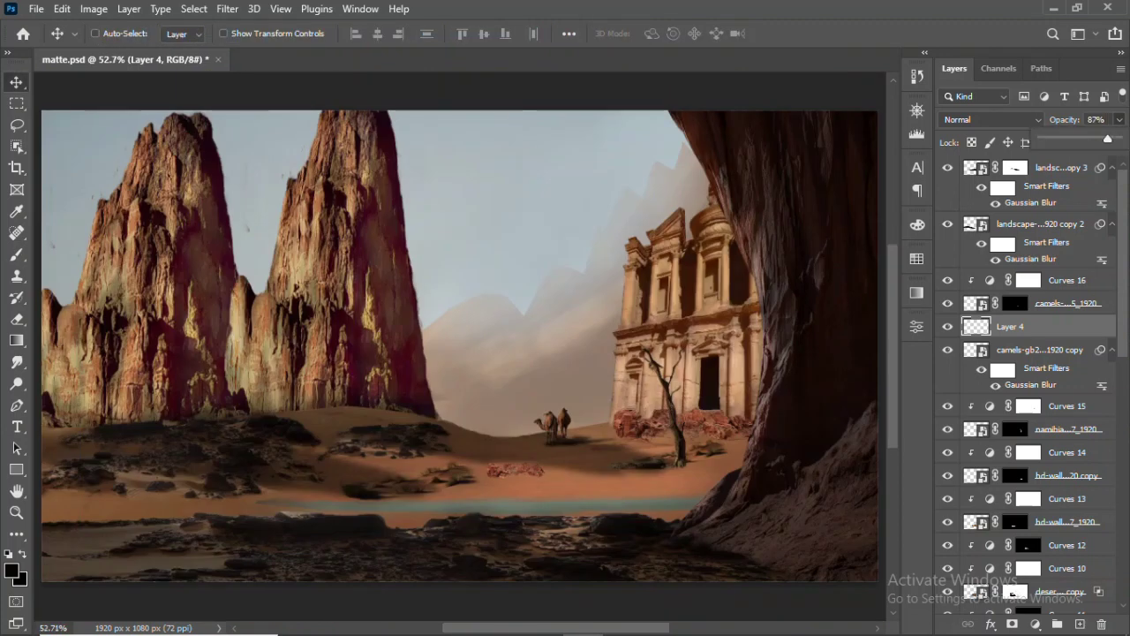
click(1042, 303)
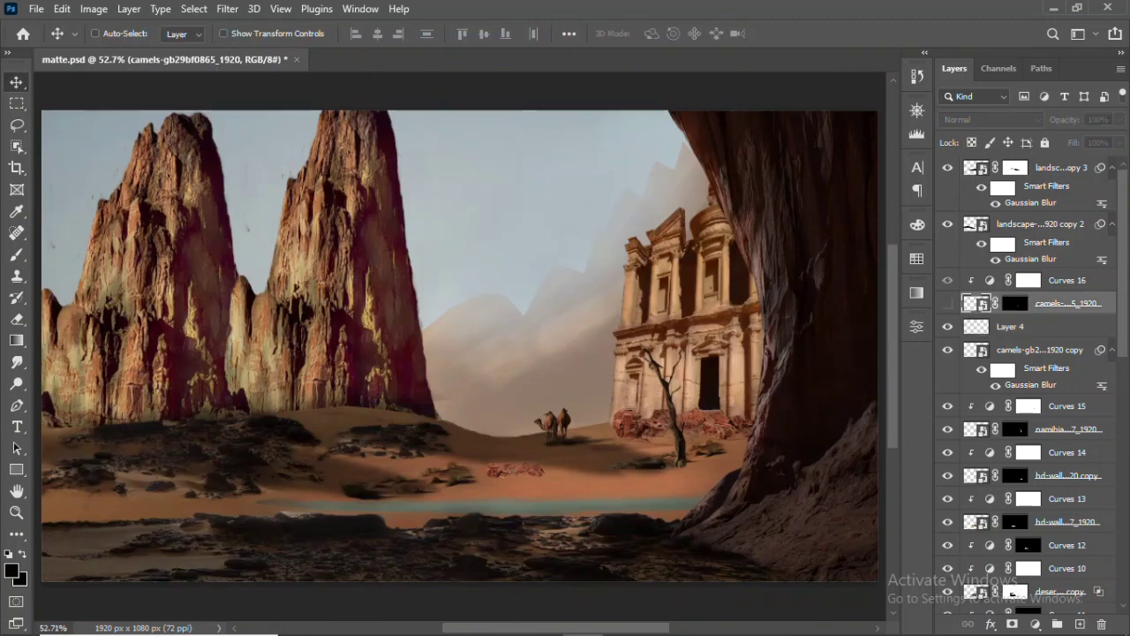
click(1042, 350)
click(947, 349)
click(948, 349)
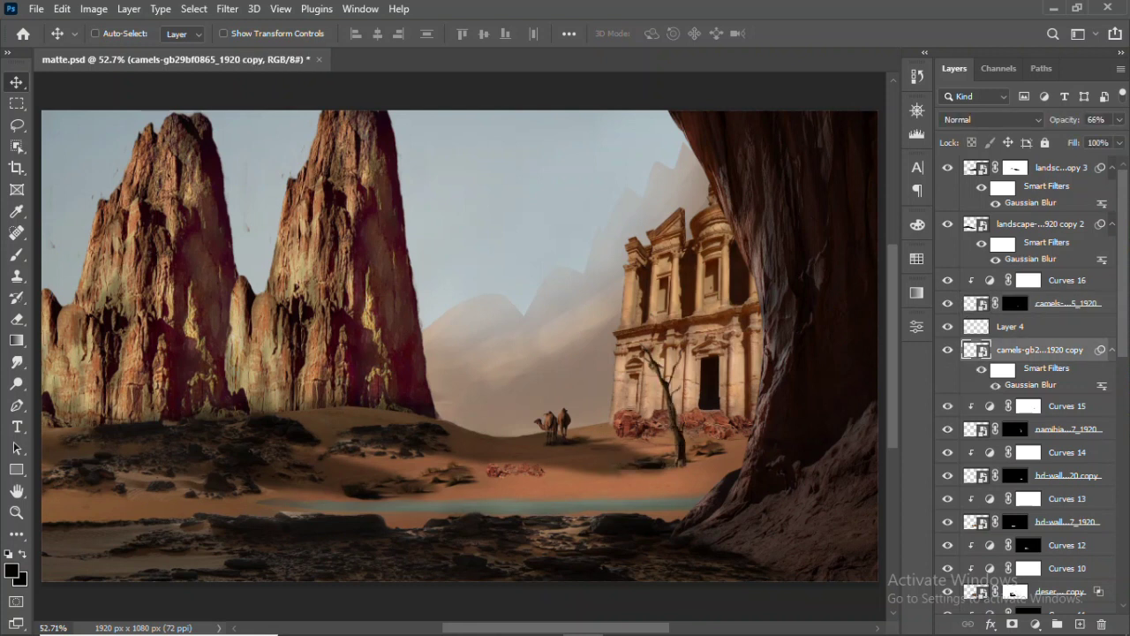
Add an empty Layer 5 above the namibia tree layer
key(alt+bracketleft)
key(alt+bracketleft)
key(alt+bracketleft)
key(ctrl+shift+alt+n)
key(b)
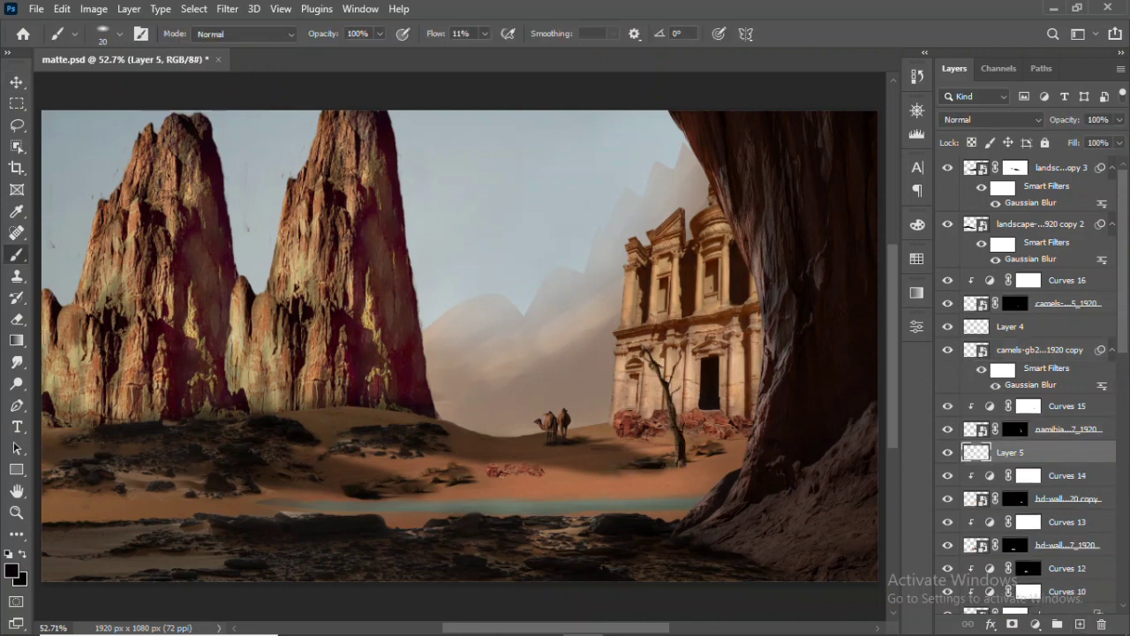
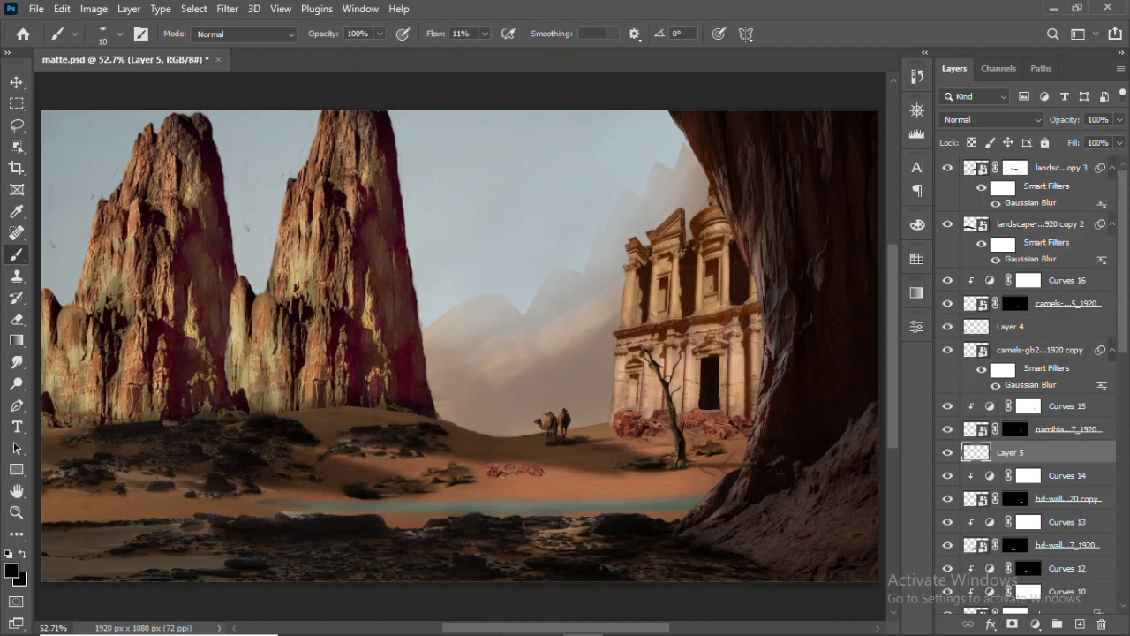
Apply a 1.7 px Gaussian Blur to Layer 5
click(227, 9)
click(467, 283)
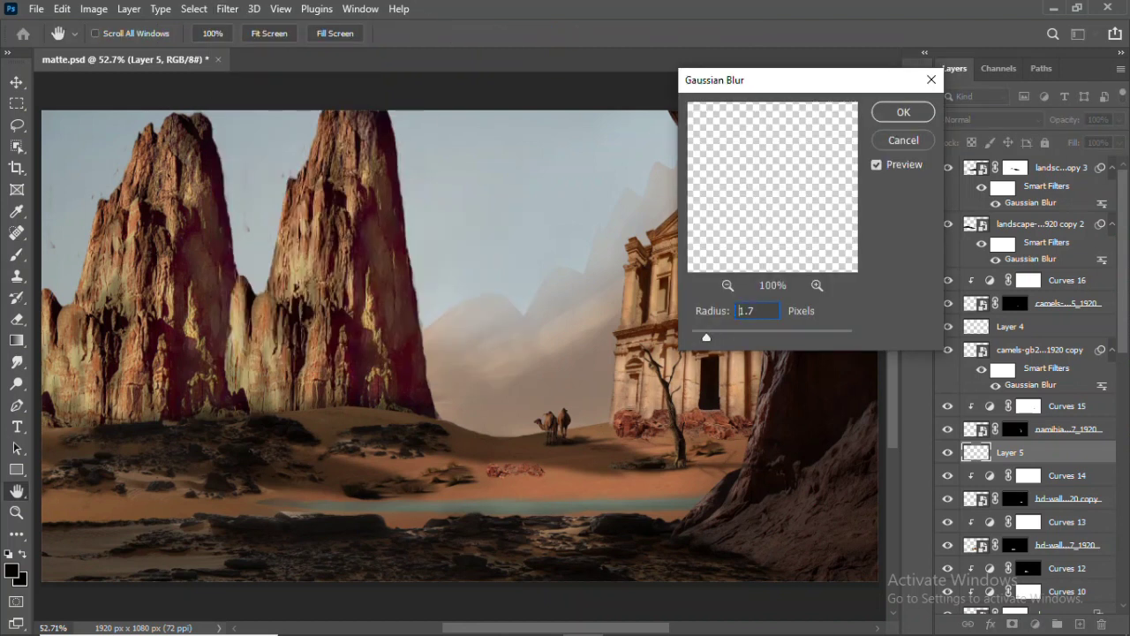
click(903, 112)
key(v)
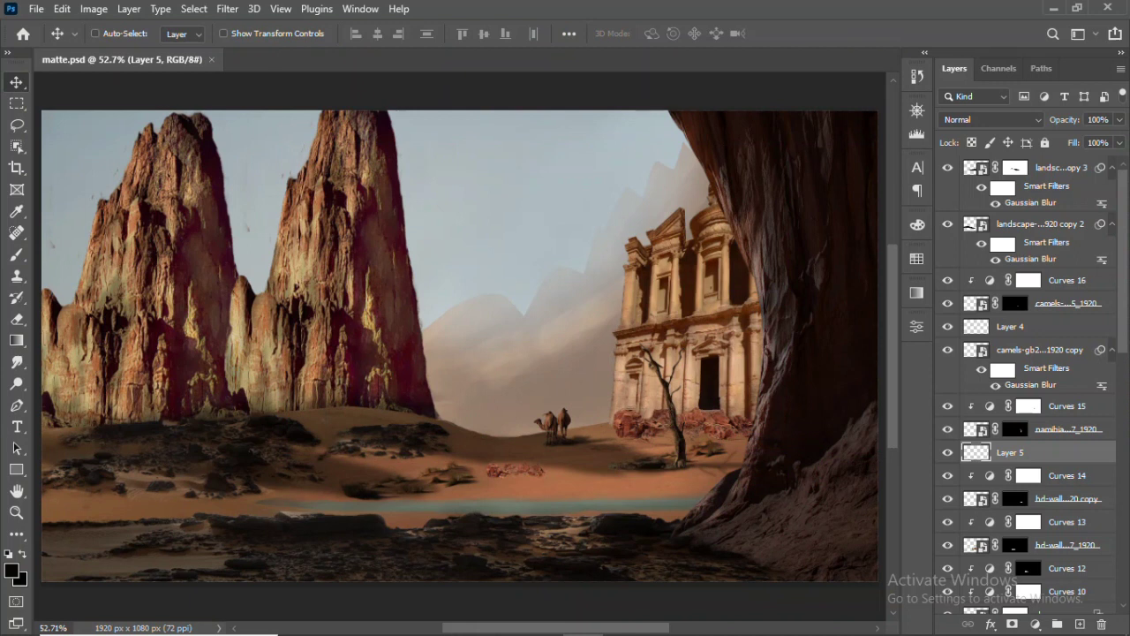
scroll(1006, 593, down, 3)
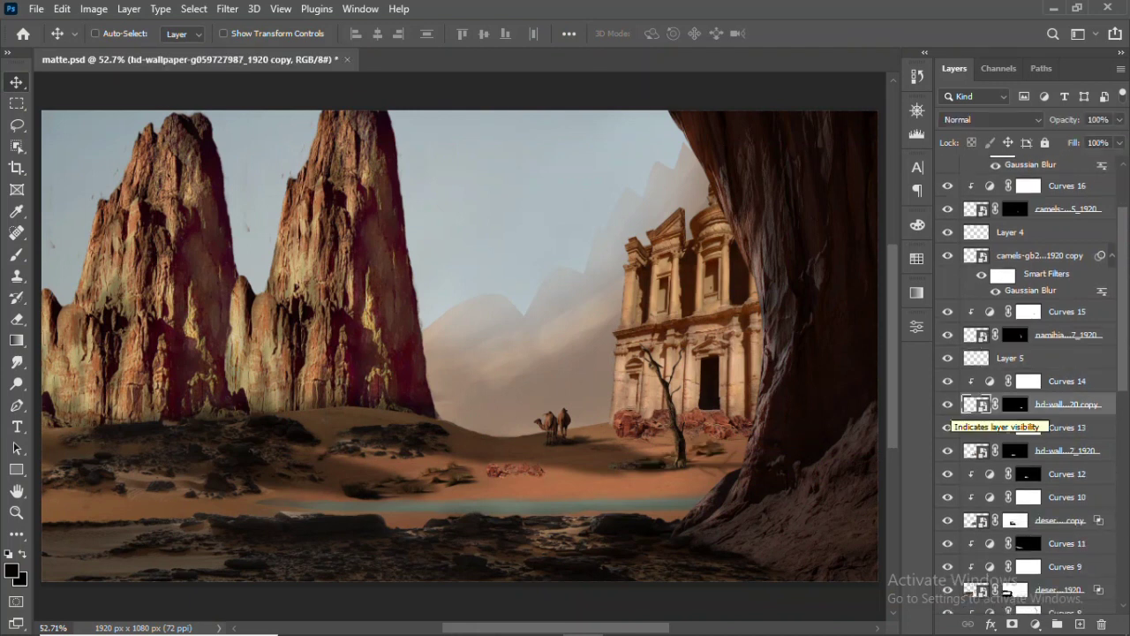
scroll(1015, 404, down, 3)
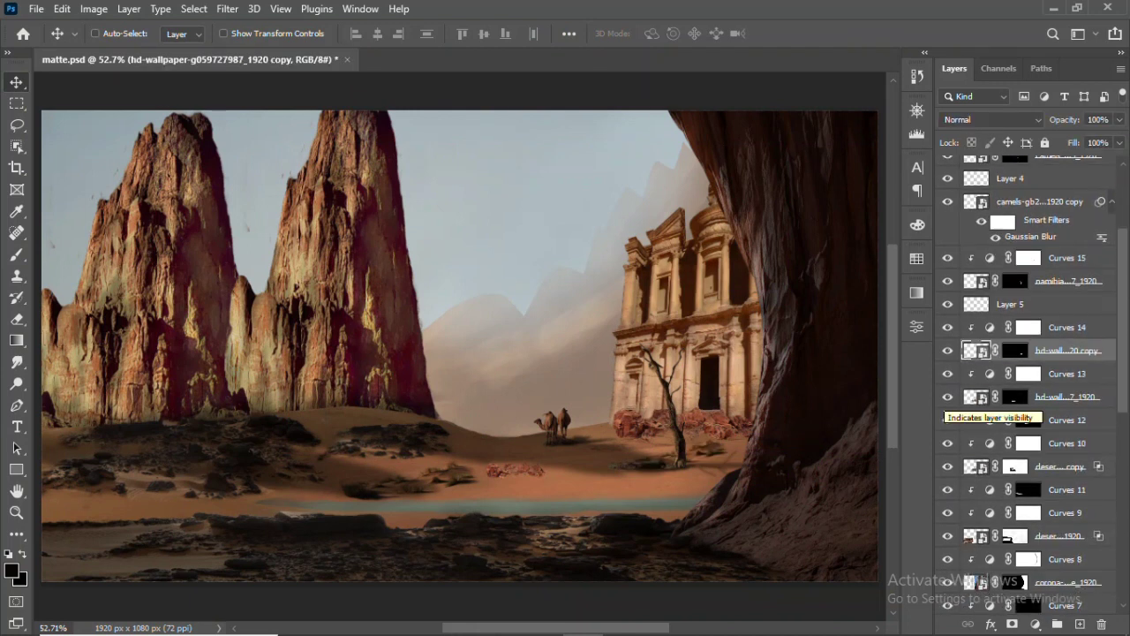
Add a clipped Color Balance adjustment above Curves 12
click(947, 443)
click(947, 443)
click(1027, 419)
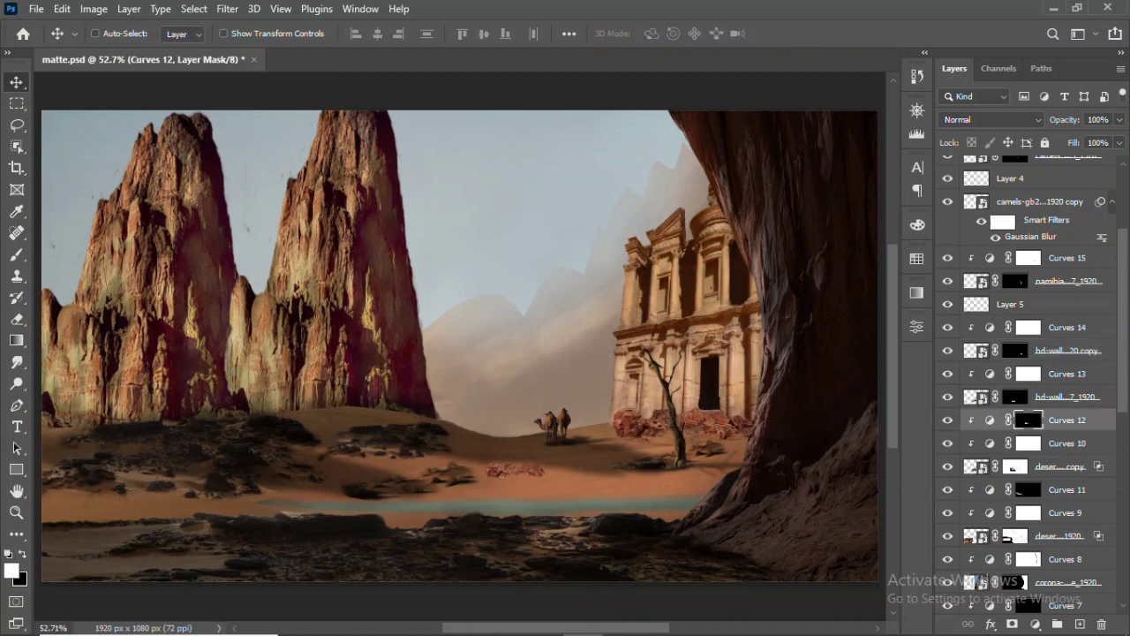
click(1036, 624)
click(1022, 468)
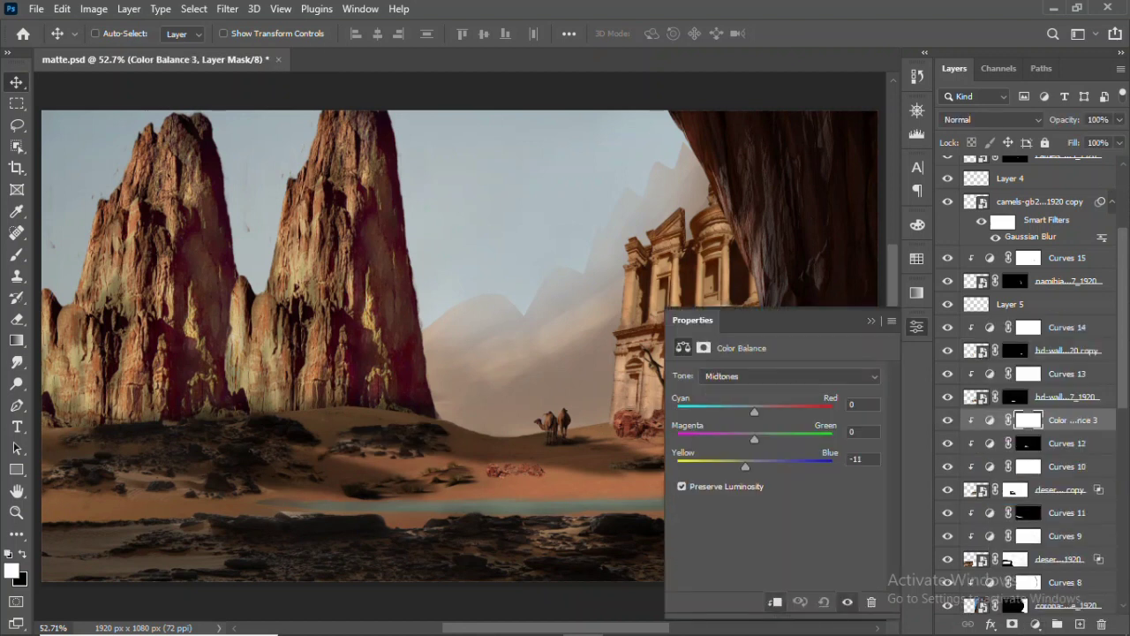
click(916, 326)
Add a clipped Color Balance above Curves 13, shifting midtones toward yellow
click(947, 374)
click(947, 373)
click(1028, 373)
click(1035, 624)
click(1037, 476)
drag(749, 465, 745, 465)
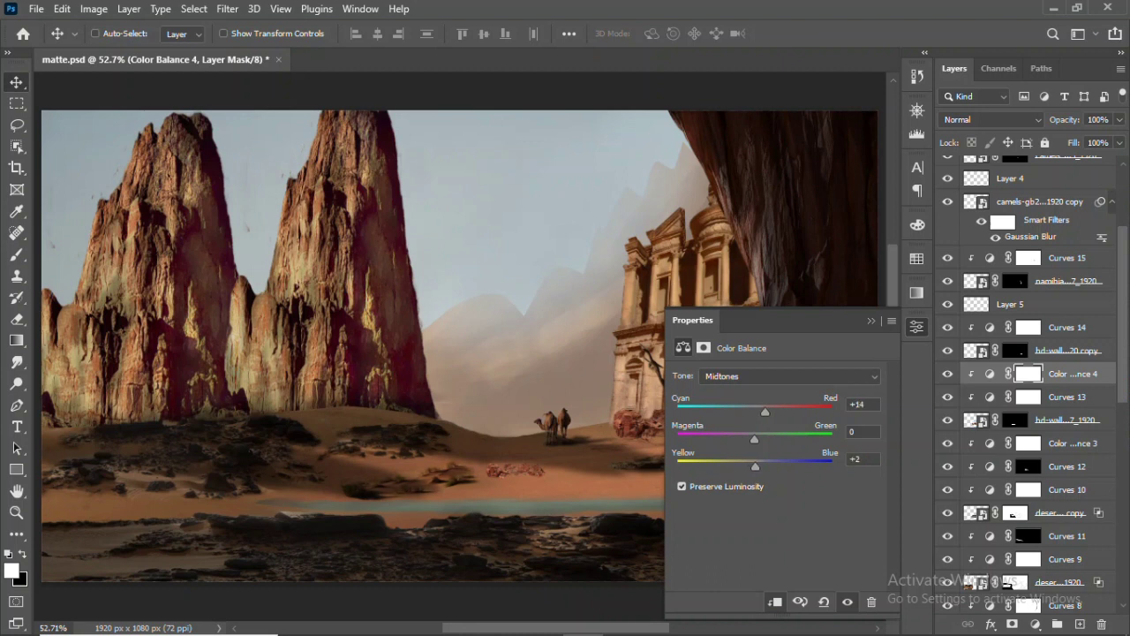
click(916, 326)
Add a clipped Color Balance adjustment above Curves 11
scroll(1024, 380, down, 1)
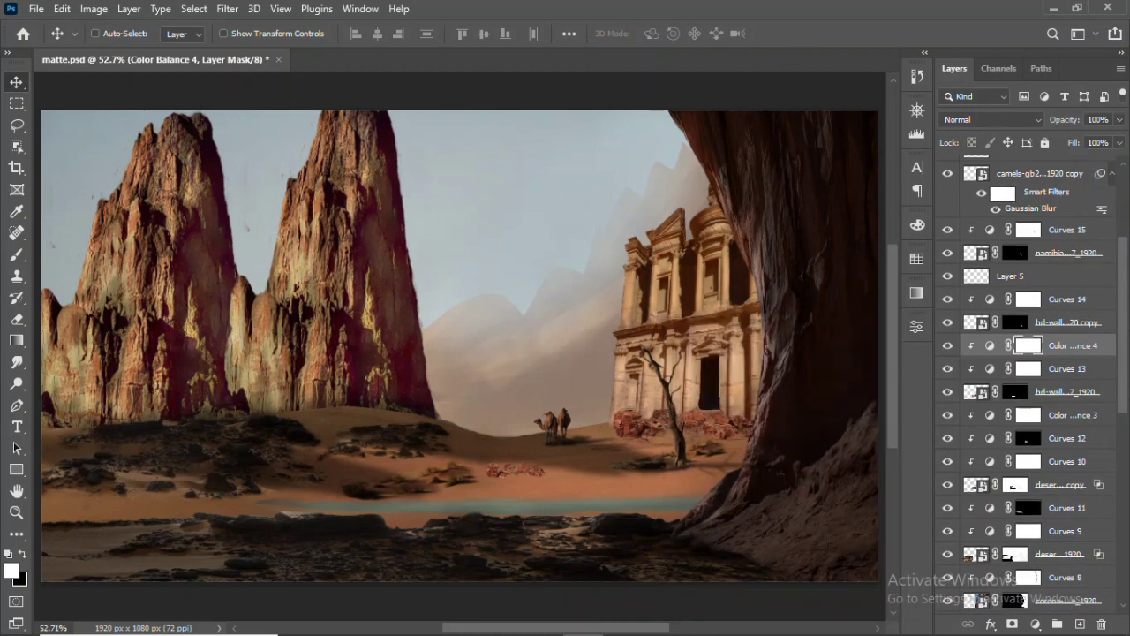
click(1063, 508)
click(1035, 623)
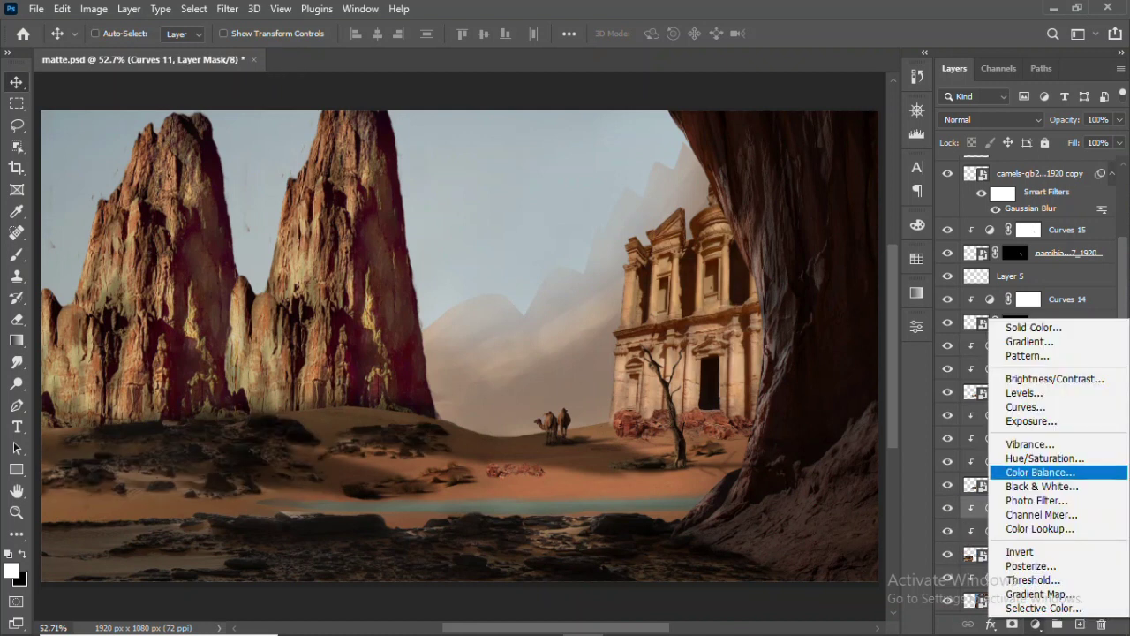
click(1029, 468)
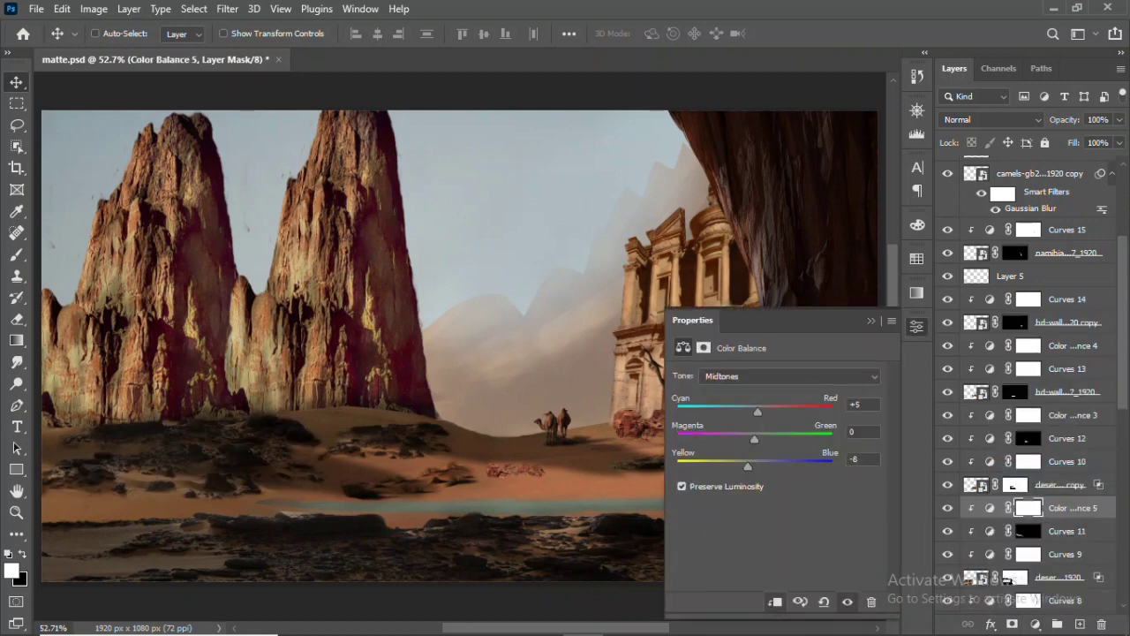
click(916, 326)
Add a clipped Color Balance adjustment above Curves 8
scroll(1024, 398, down, 7)
click(947, 369)
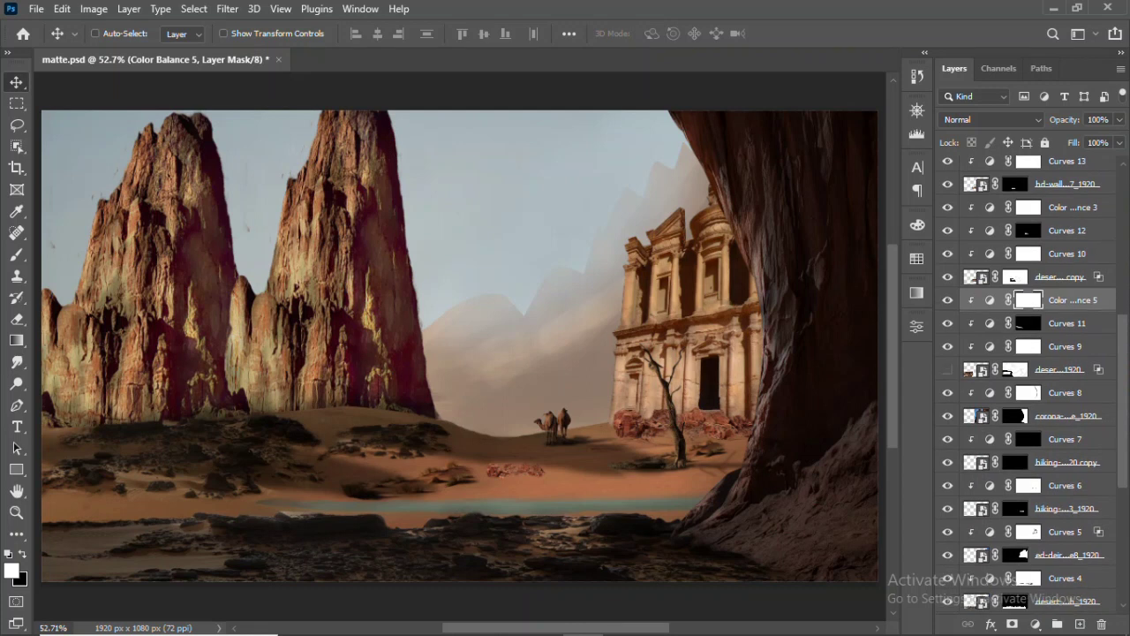
click(1064, 392)
click(1035, 623)
click(1028, 471)
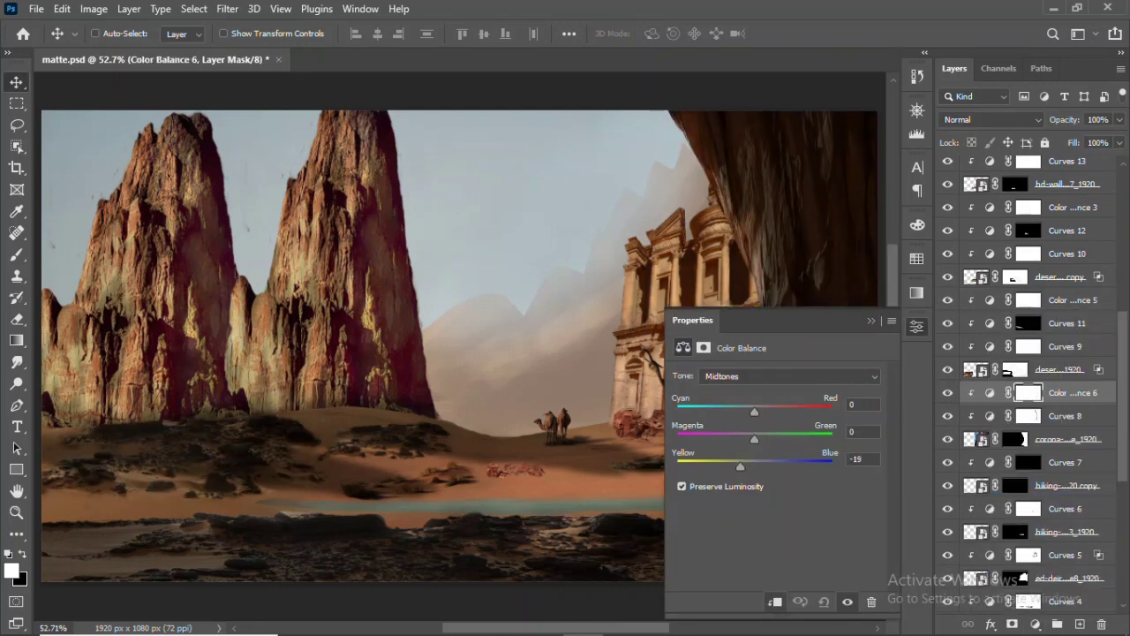
click(917, 326)
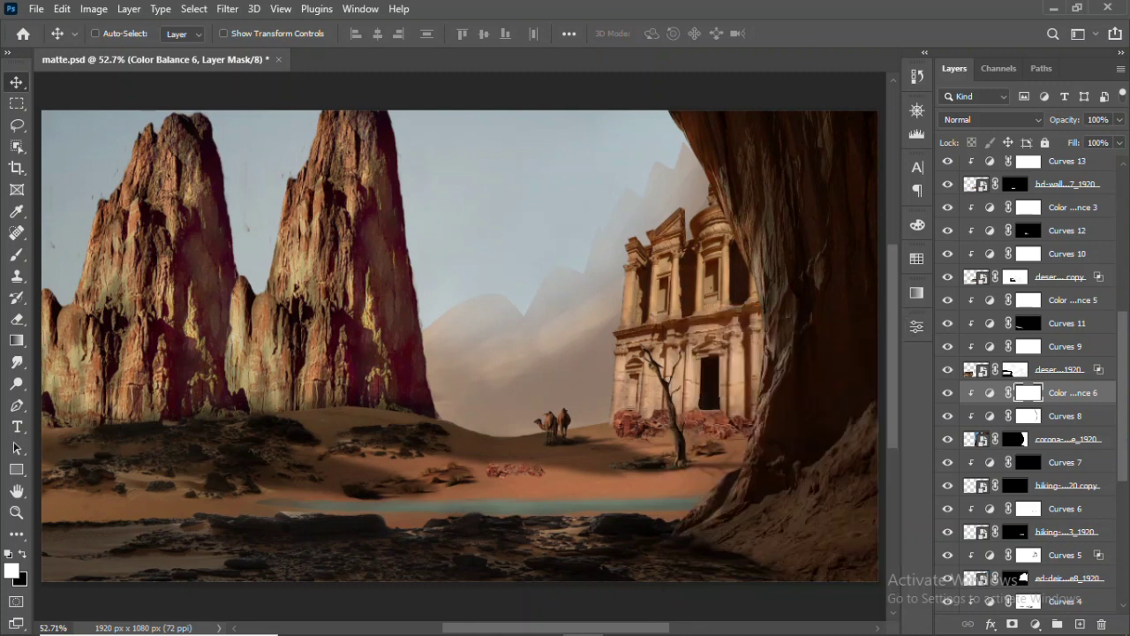
Paint dark shading on the cave rock on new Layer 6 at about 80% opacity
click(1028, 415)
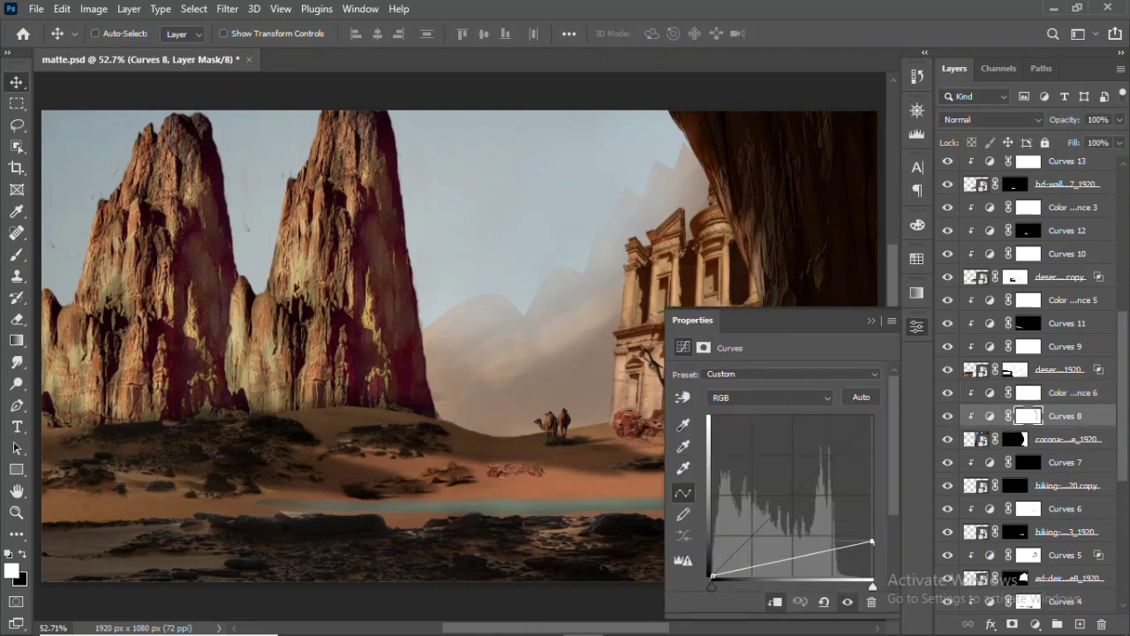
click(916, 325)
click(1069, 438)
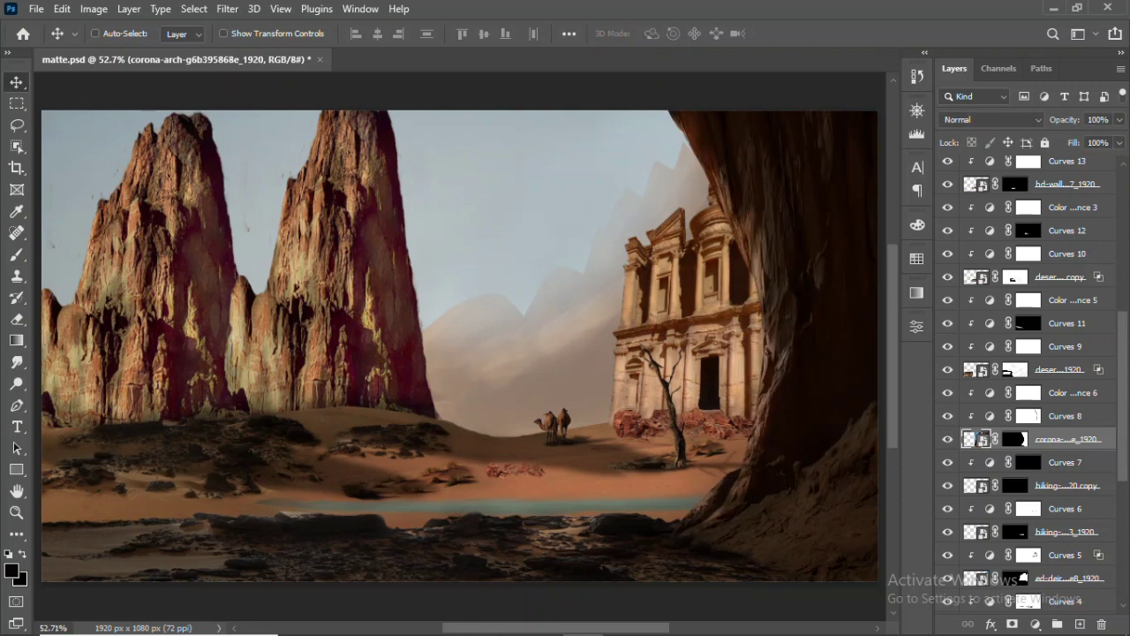
click(1028, 392)
click(1079, 624)
key(b)
mouse_move(746, 548)
mouse_down()
mouse_move(821, 529)
mouse_move(755, 549)
mouse_up()
drag(853, 417, 872, 446)
click(16, 81)
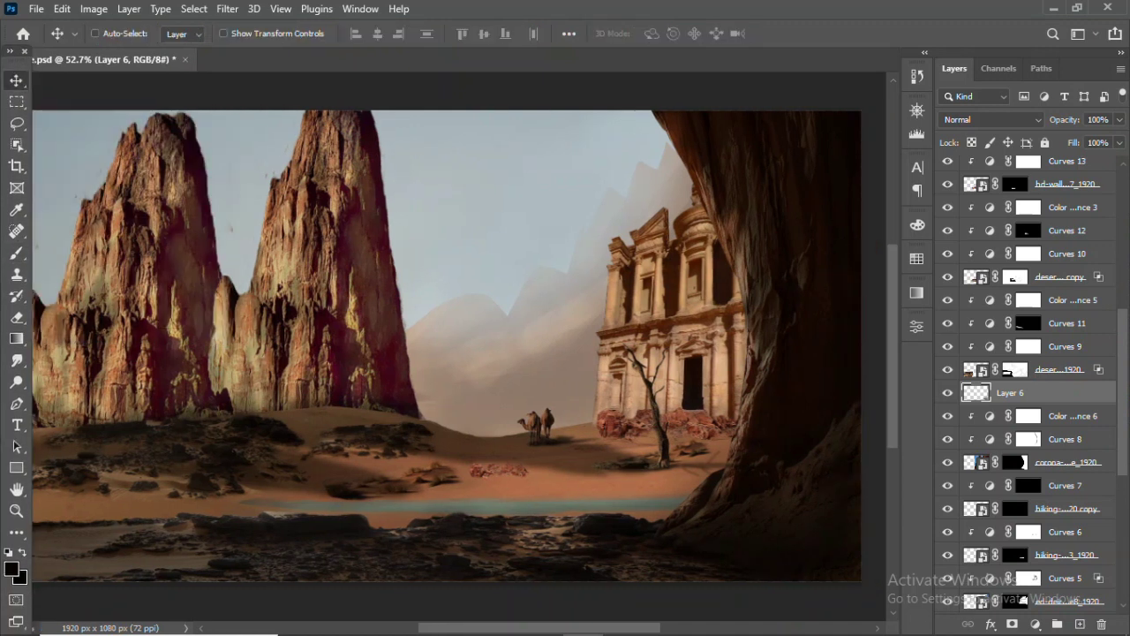
drag(1119, 119, 1104, 139)
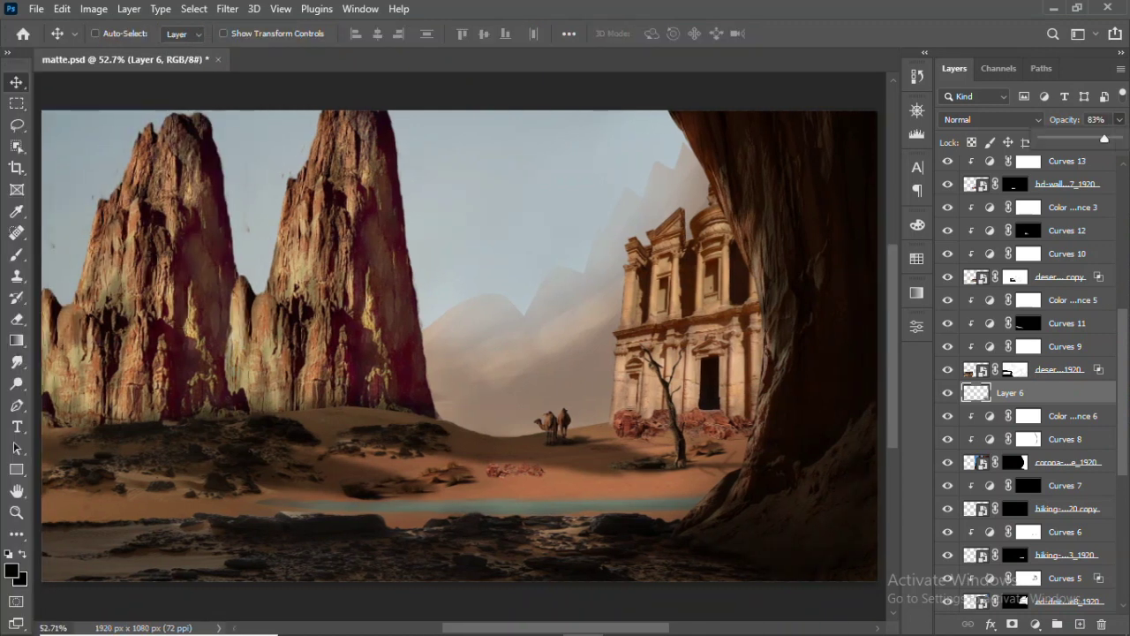
Review the Curves 7 adjustment settings
scroll(1028, 380, down, 3)
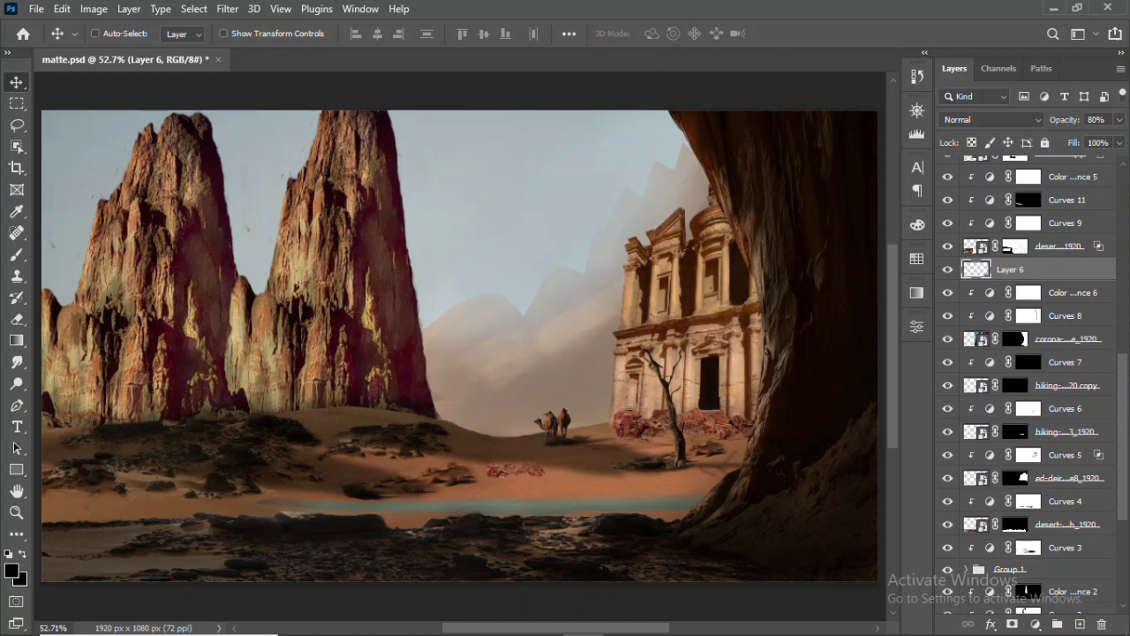
click(1028, 361)
click(1035, 624)
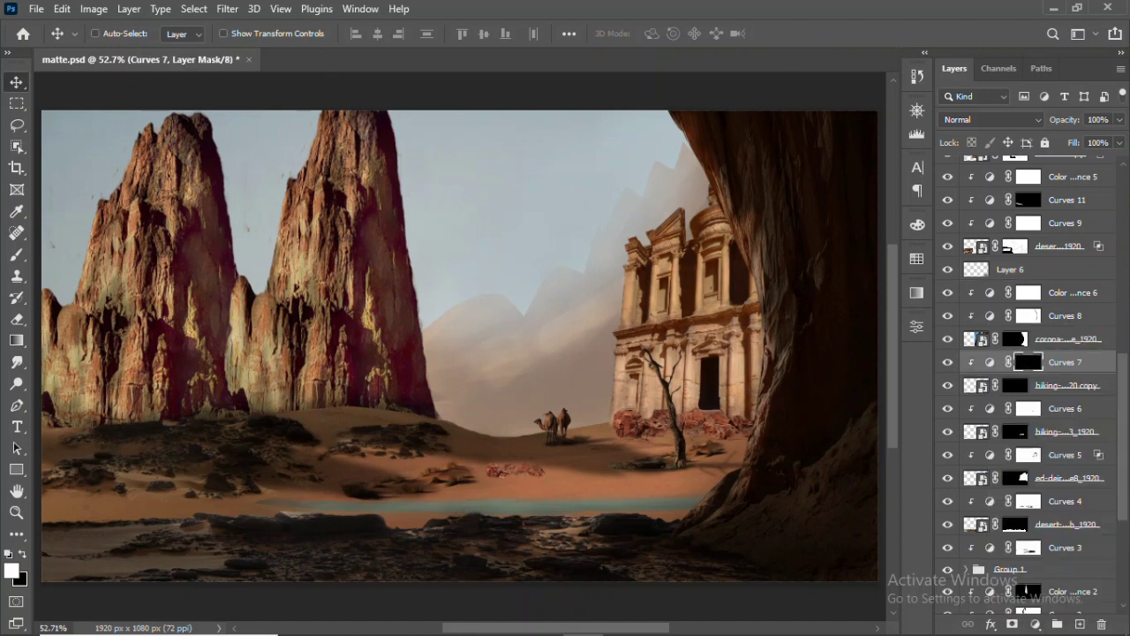
double_click(989, 362)
click(916, 326)
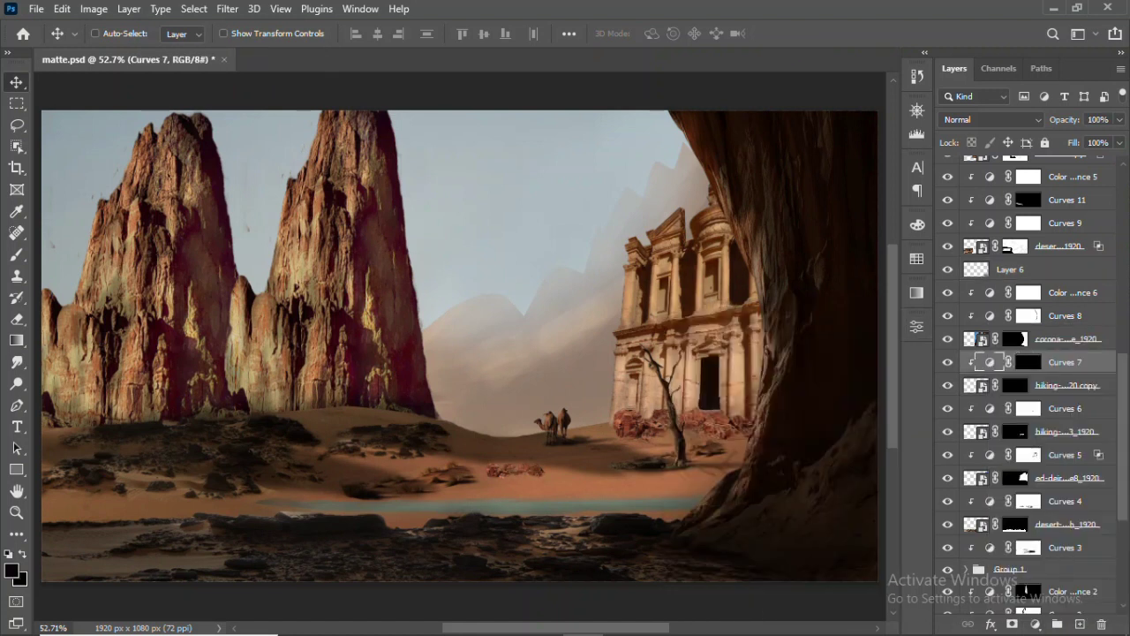
Extend the small sand rocks with dark paint on new Layer 7 at 67% opacity
click(1060, 408)
click(1080, 624)
key(b)
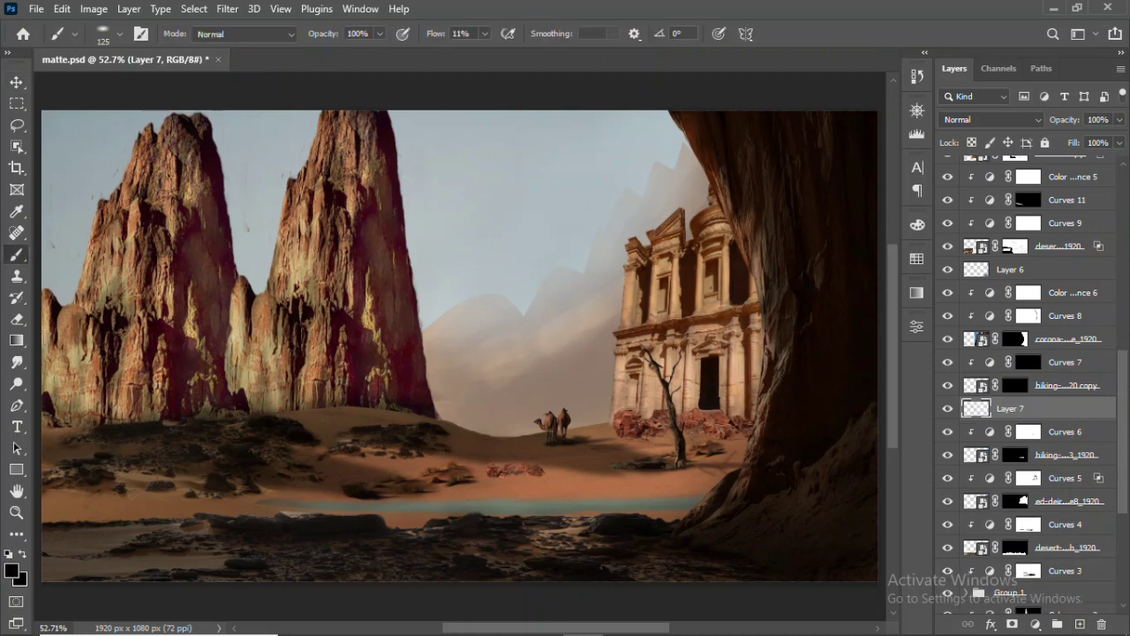
drag(520, 476, 568, 475)
click(1118, 119)
drag(1109, 141, 1087, 141)
key(v)
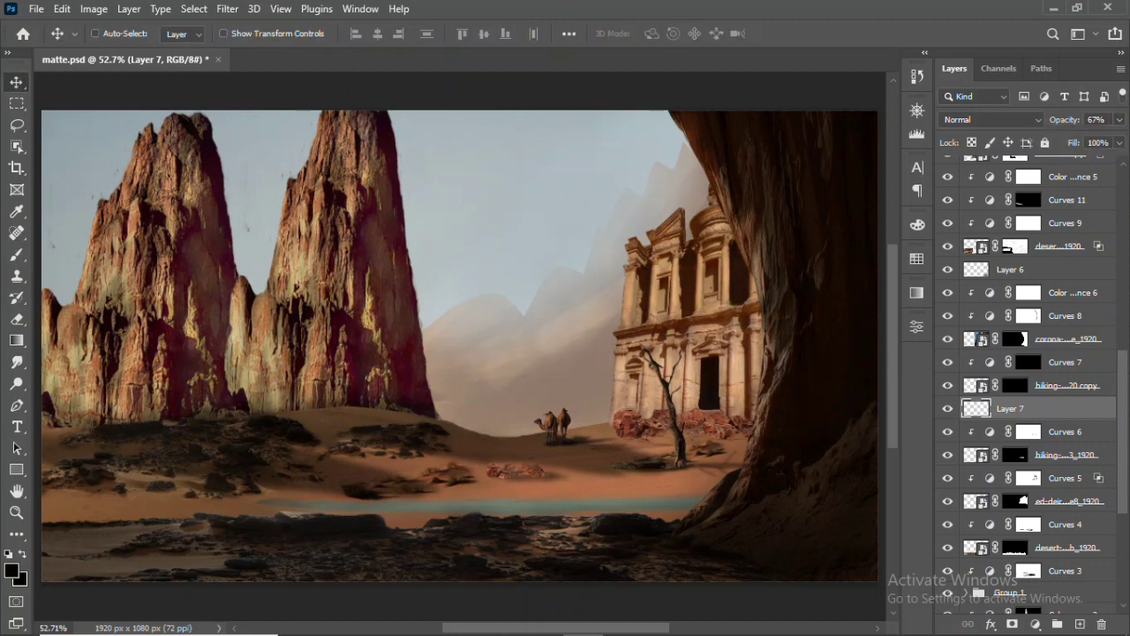
Add a Color Balance adjustment above Layer 7
scroll(1029, 371, down, 2)
click(1034, 624)
click(1024, 472)
Shift Color Balance 7 midtones toward yellow and reposition it in the layer stack
drag(754, 465, 756, 465)
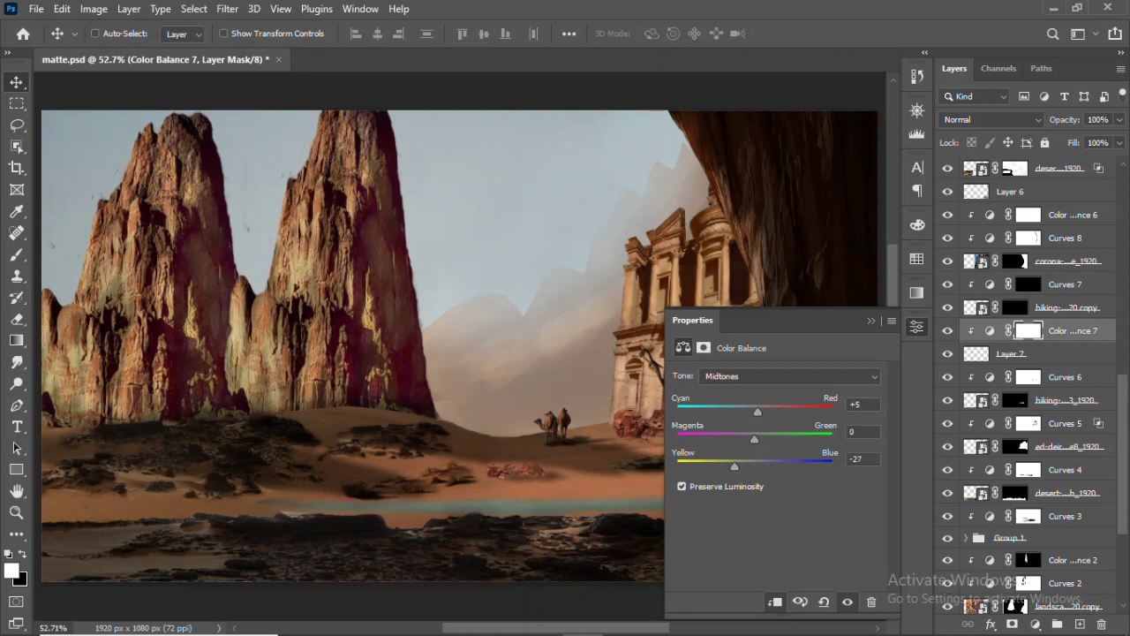
key(ctrl+bracketleft)
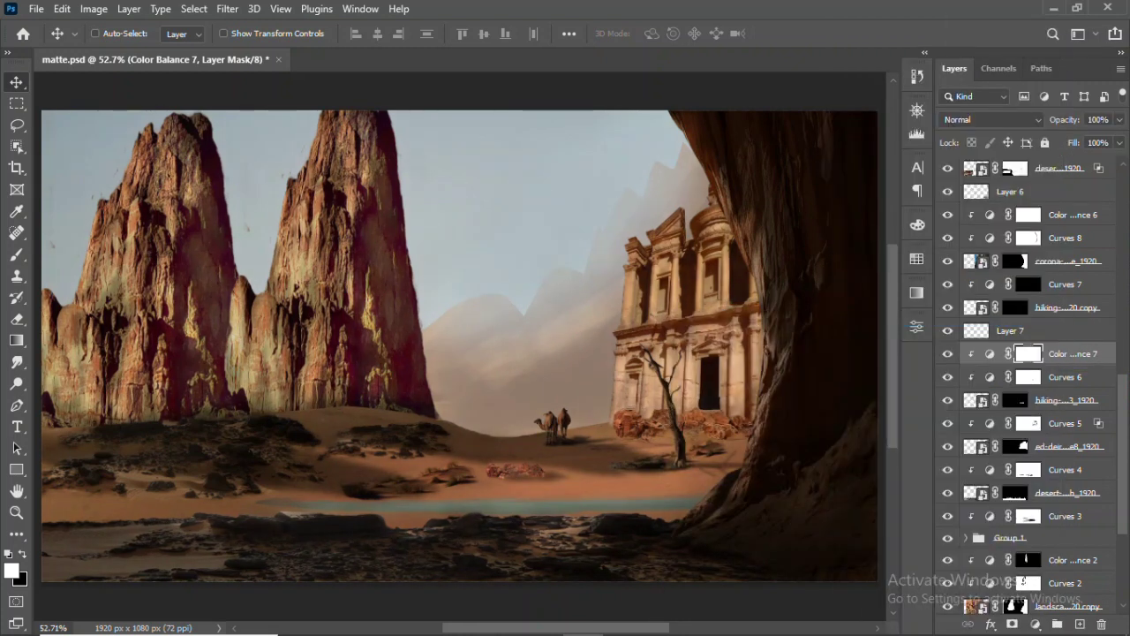
key(ctrl+bracketright)
key(ctrl+bracketright)
key(ctrl+bracketright)
double_click(989, 283)
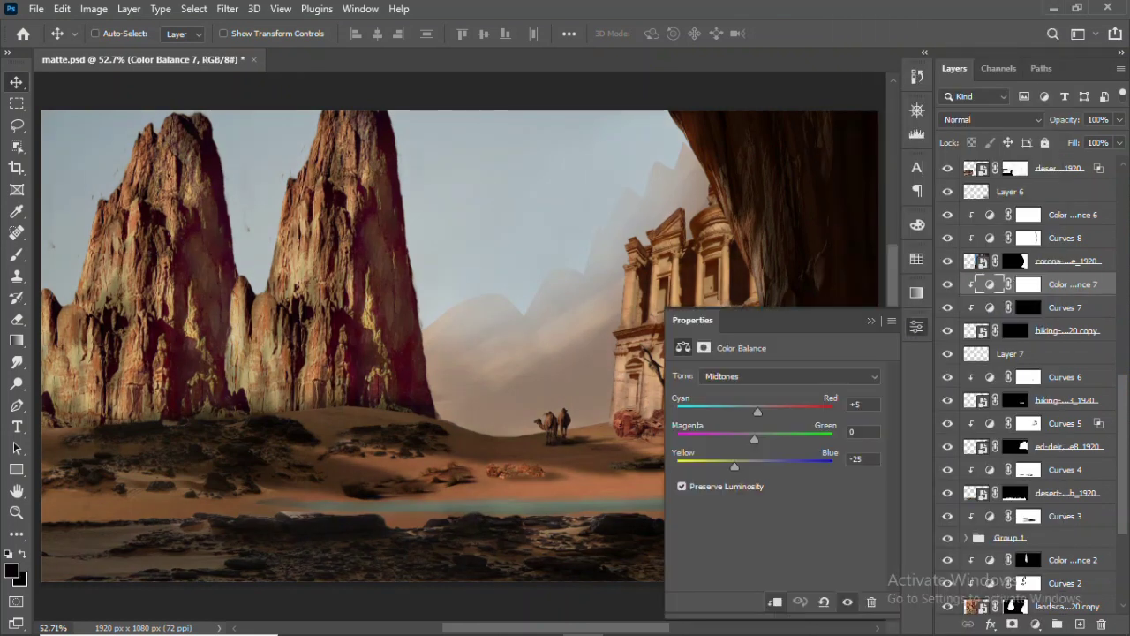
click(870, 320)
Add Color Balance 8 above Curves 6 with midtones yellow-blue at -3
scroll(1024, 398, down, 2)
click(1029, 325)
click(1036, 623)
click(1040, 474)
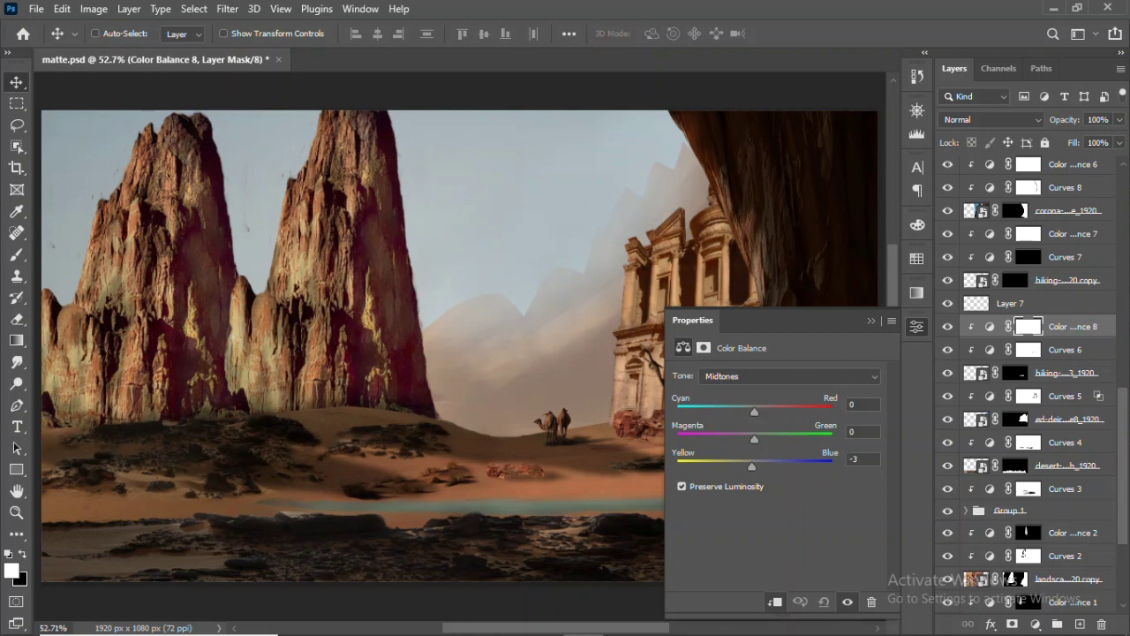
click(871, 319)
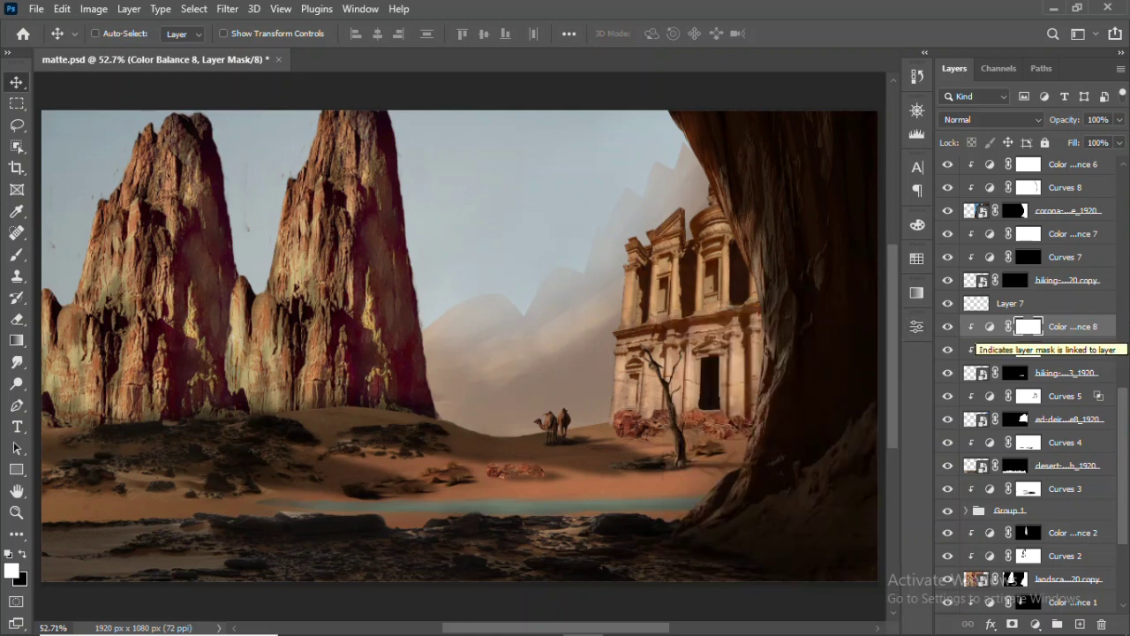
Paint faint shadows on the sand at the temple's base on new Layer 8 at 75% opacity
click(1027, 395)
key(ctrl+shift+alt+n)
drag(610, 401, 653, 402)
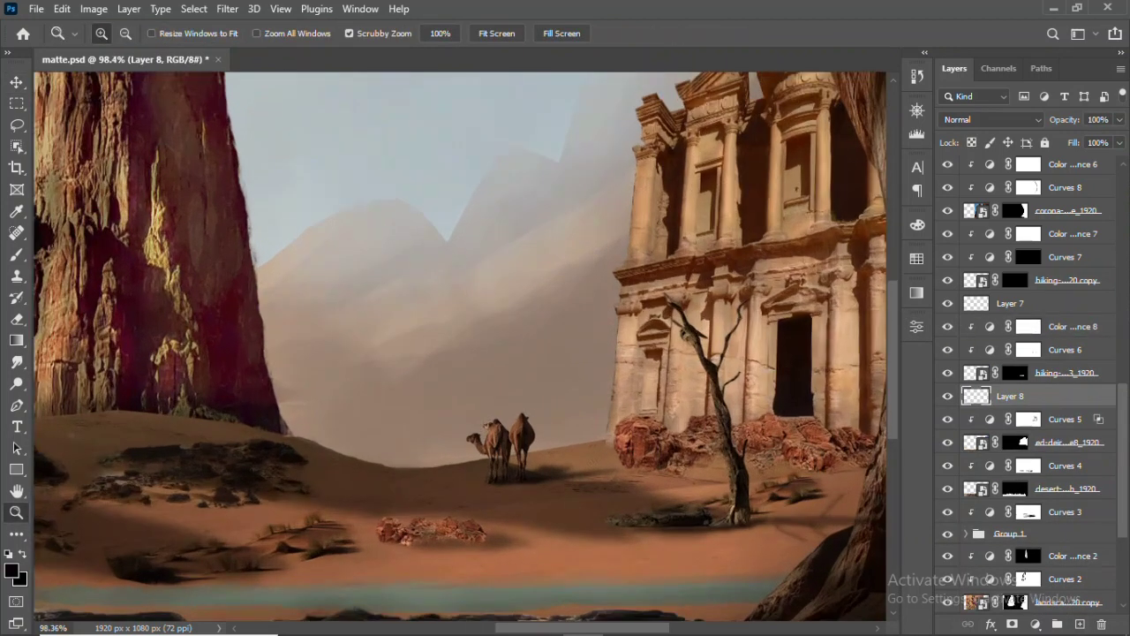
key(b)
mouse_move(768, 467)
mouse_down()
mouse_move(861, 471)
mouse_move(830, 484)
mouse_up()
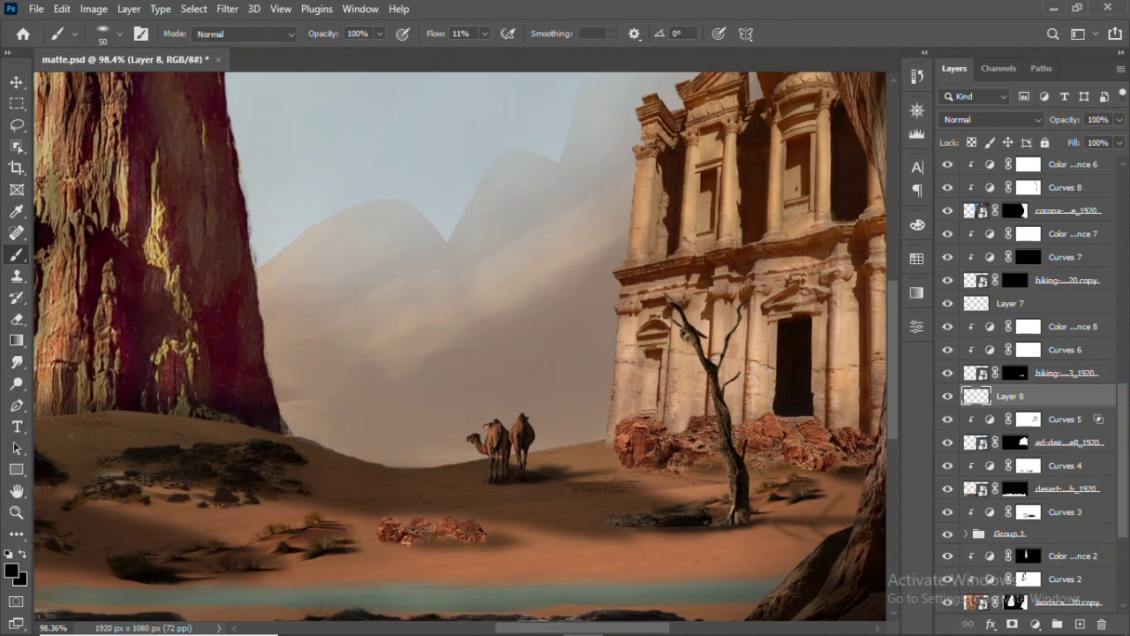
click(1118, 119)
drag(1114, 138, 1103, 139)
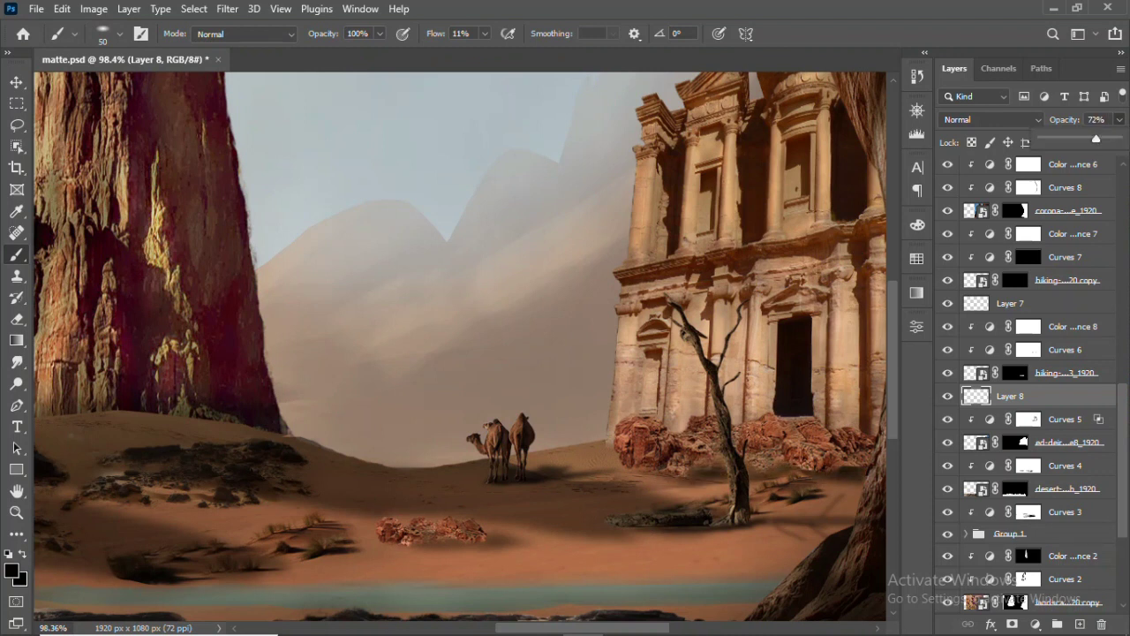
key(v)
key(ctrl+0)
Darken Curves 6 by lowering its top point, then save the document
click(1028, 418)
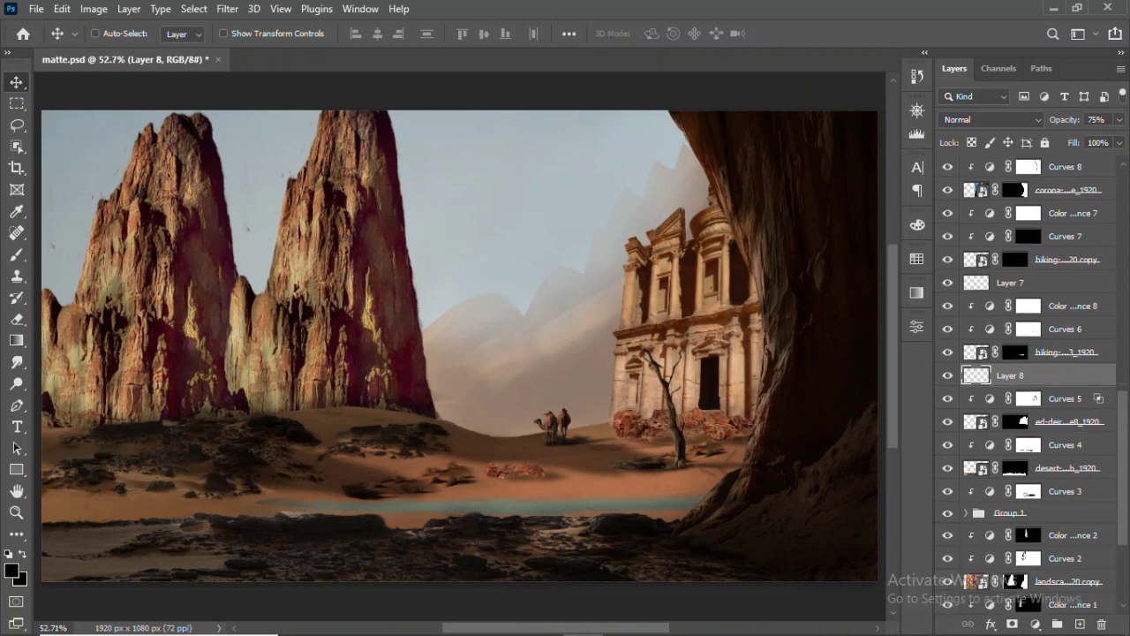
scroll(1029, 389, down, 1)
double_click(990, 388)
click(916, 326)
double_click(990, 319)
drag(872, 471, 872, 503)
click(916, 326)
key(ctrl+s)
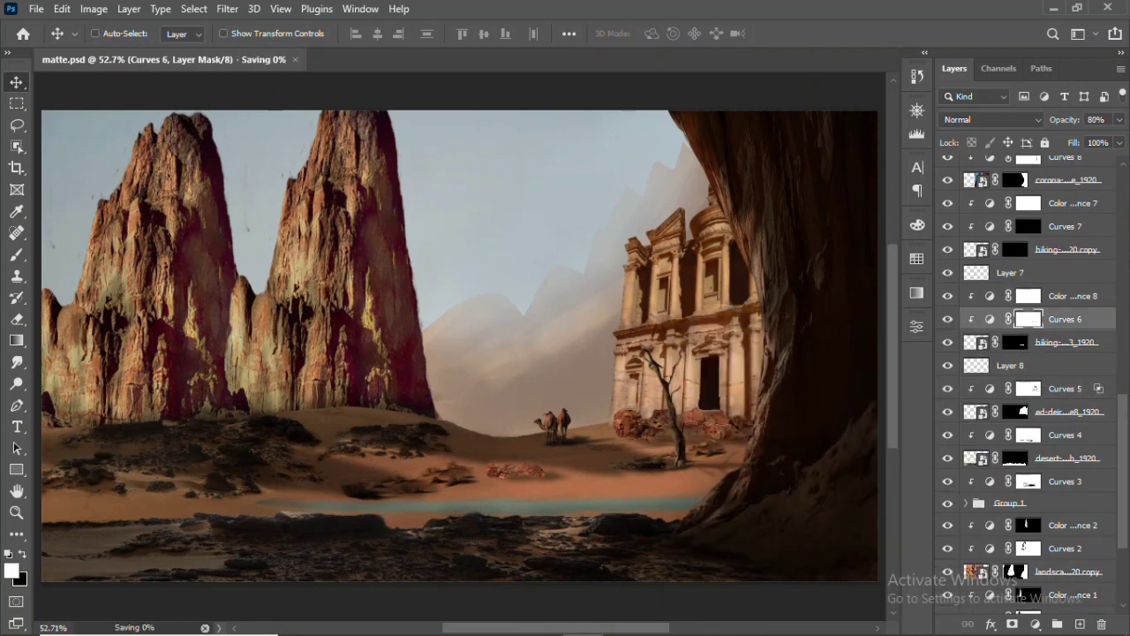
Add clipped Color Balance 9 above Curves 5
scroll(1028, 389, down, 1)
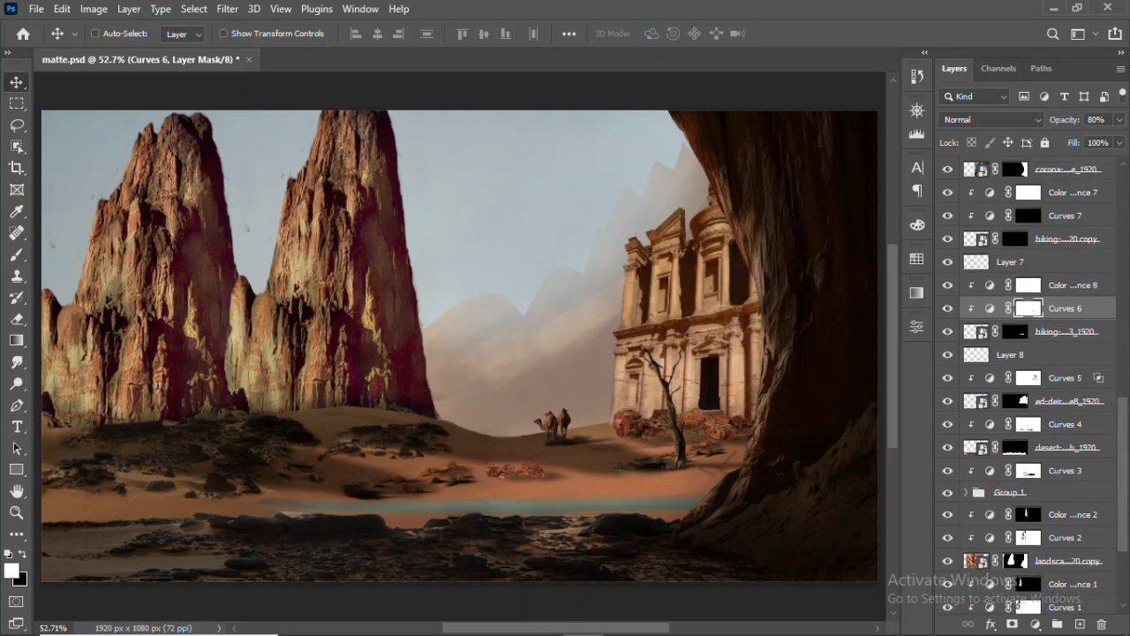
click(1063, 378)
click(1036, 623)
click(1050, 458)
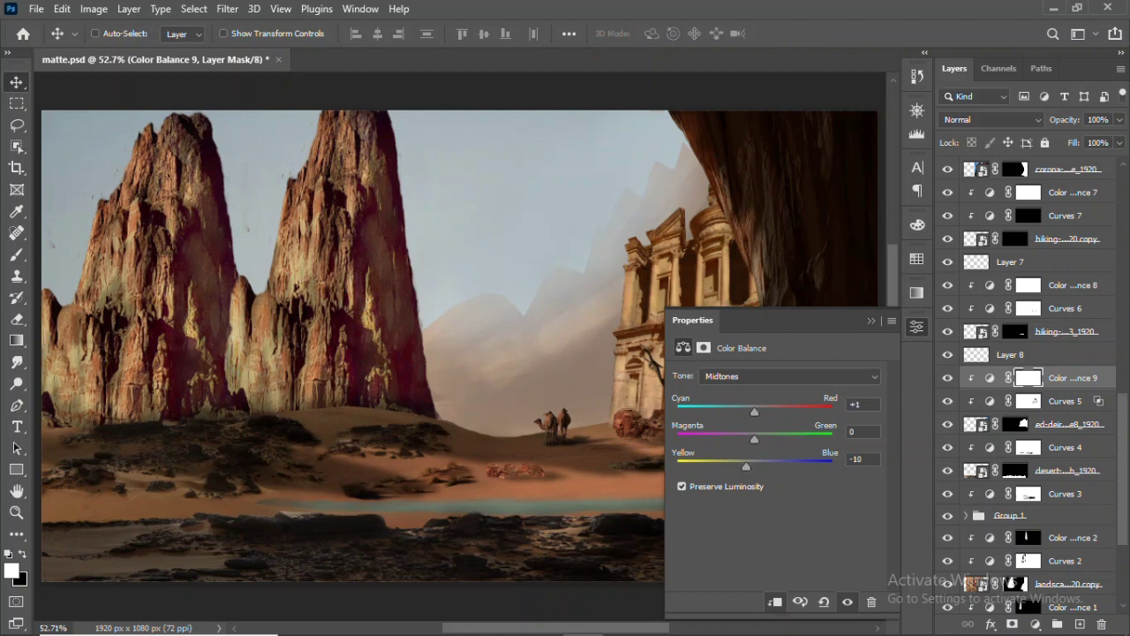
click(916, 326)
Add clipped Color Balance 10 above Curves 4
scroll(1028, 388, down, 1)
click(947, 446)
click(947, 446)
click(1064, 423)
click(1036, 623)
click(1050, 476)
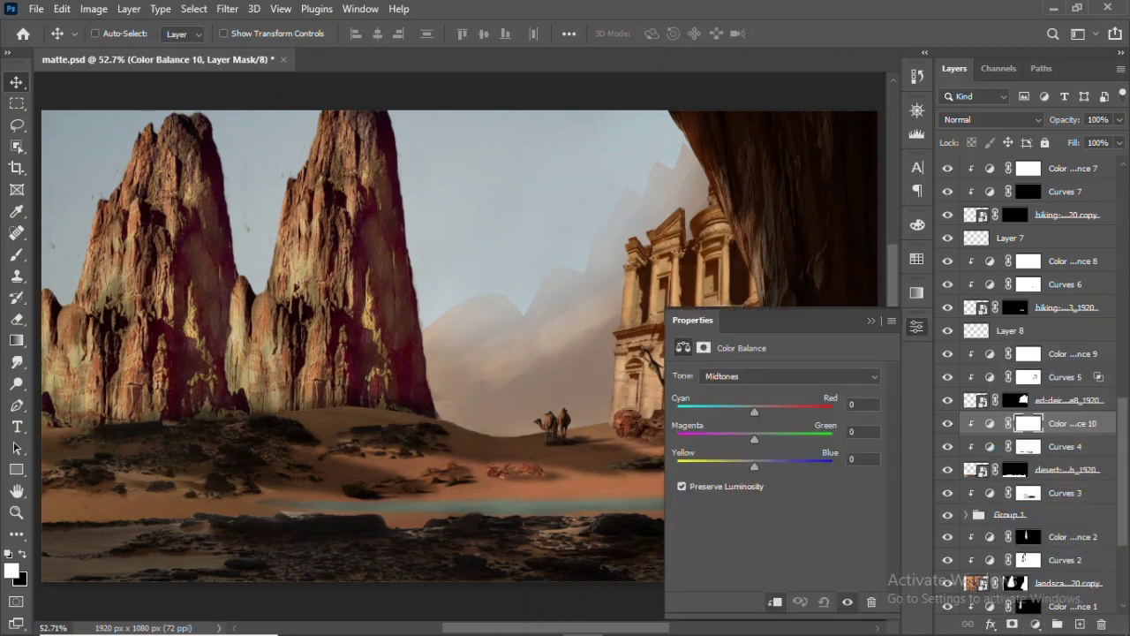
click(871, 320)
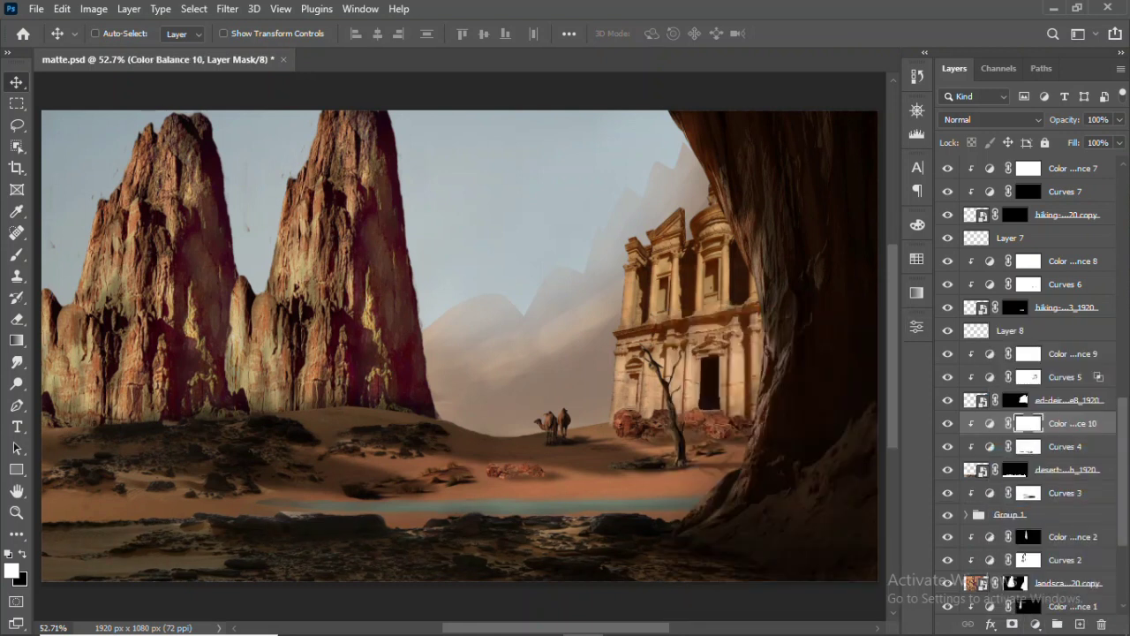
Add clipped Color Balance 11 above Curves 3 and save
scroll(1028, 388, down, 3)
click(947, 384)
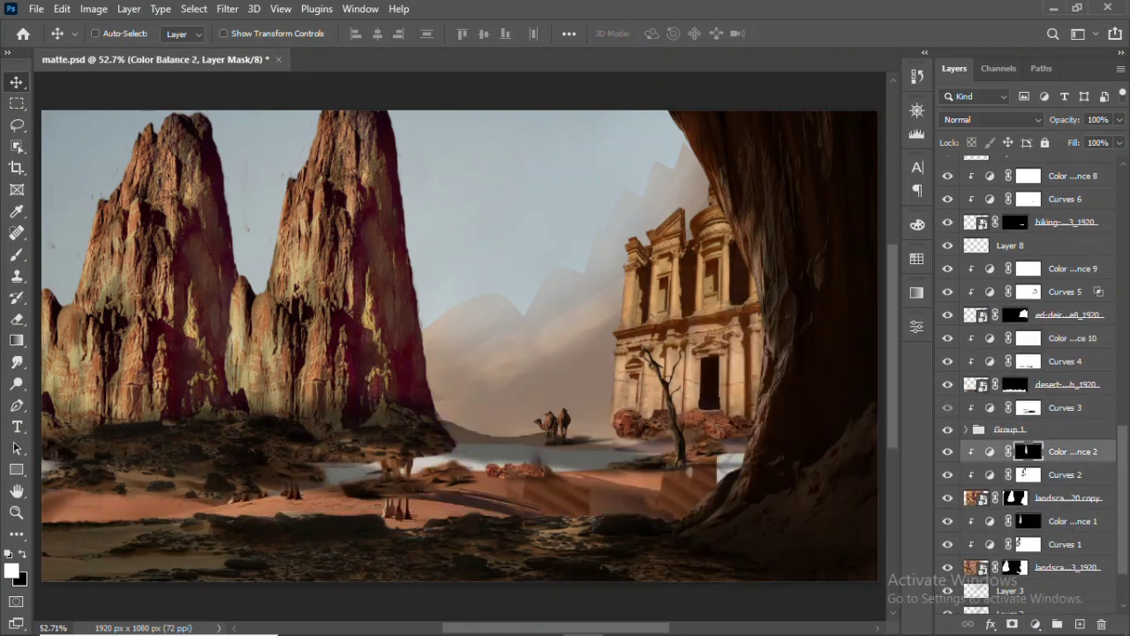
click(947, 384)
click(1064, 407)
click(1036, 624)
click(1042, 473)
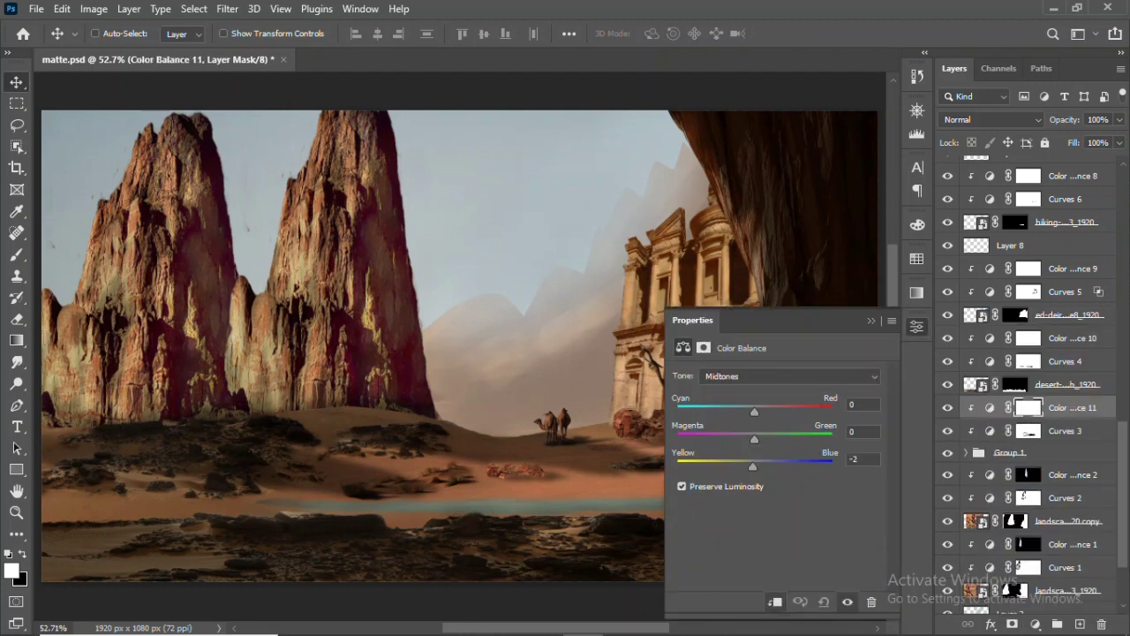
click(917, 326)
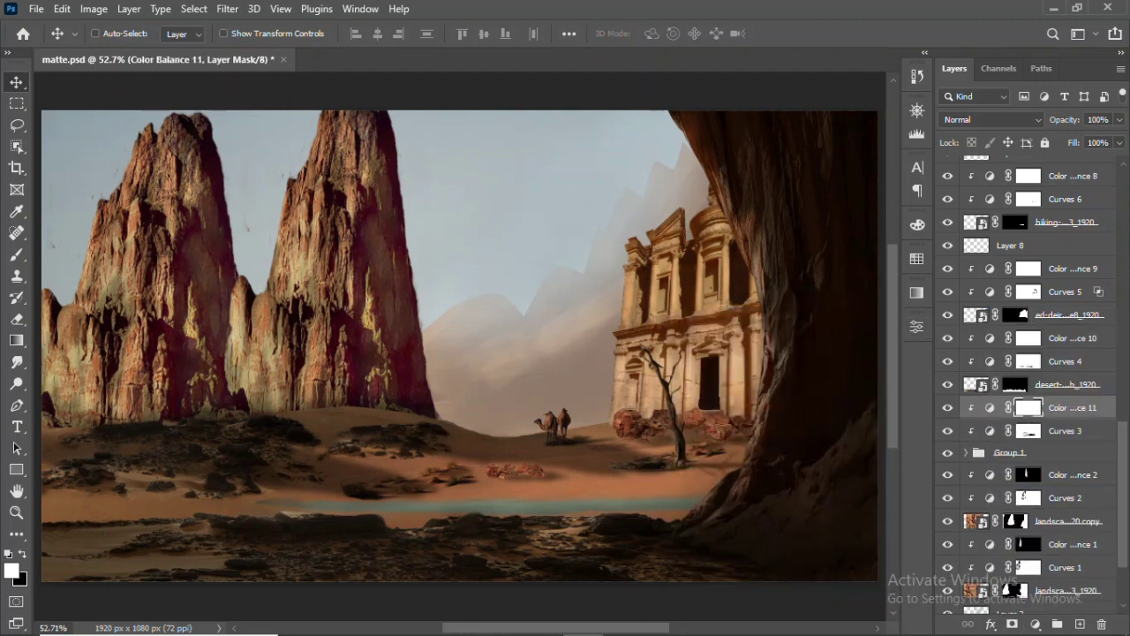
key(ctrl+s)
Add Color Balance 12 and 13 above Color Balance 2 and Color Balance 1
click(1064, 474)
click(1035, 623)
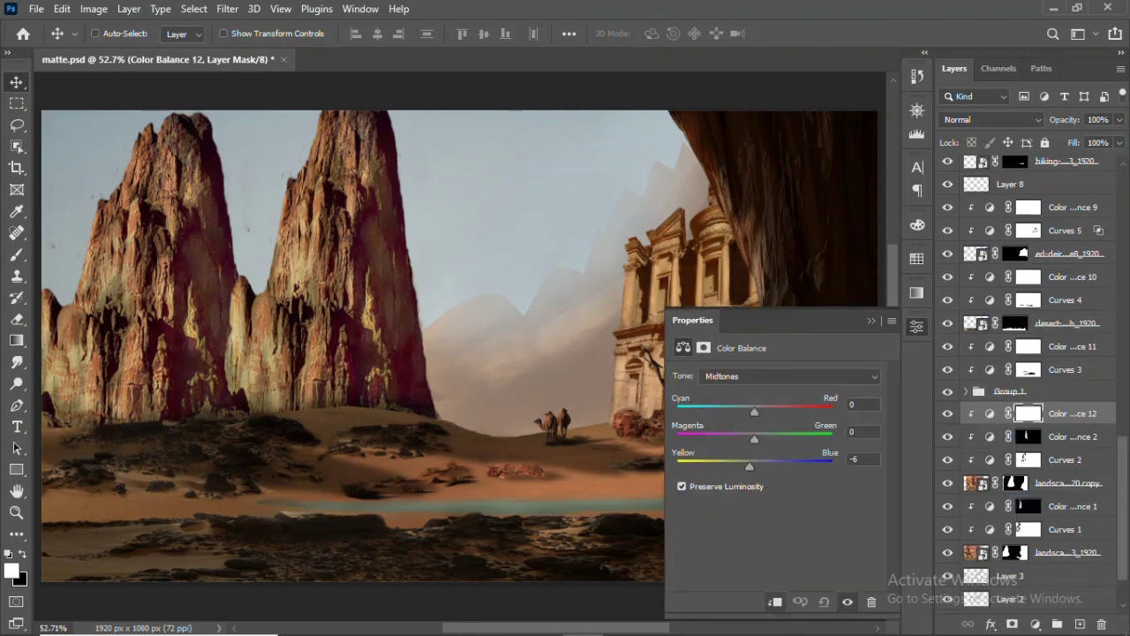
click(916, 326)
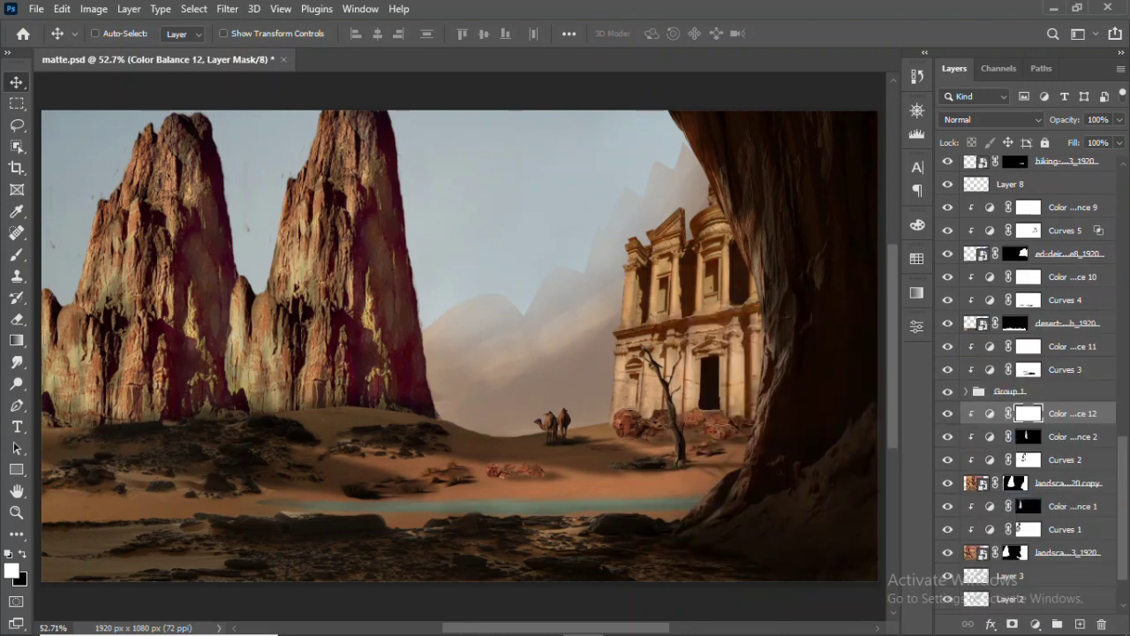
click(916, 326)
click(916, 326)
click(1064, 459)
click(1071, 505)
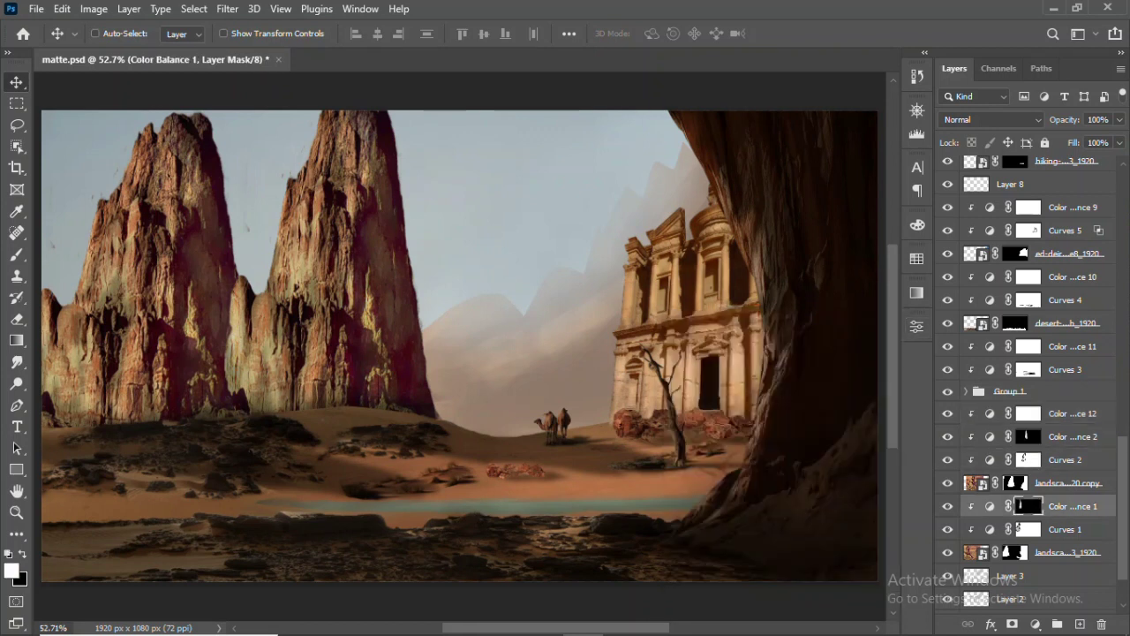
click(1036, 624)
click(1059, 489)
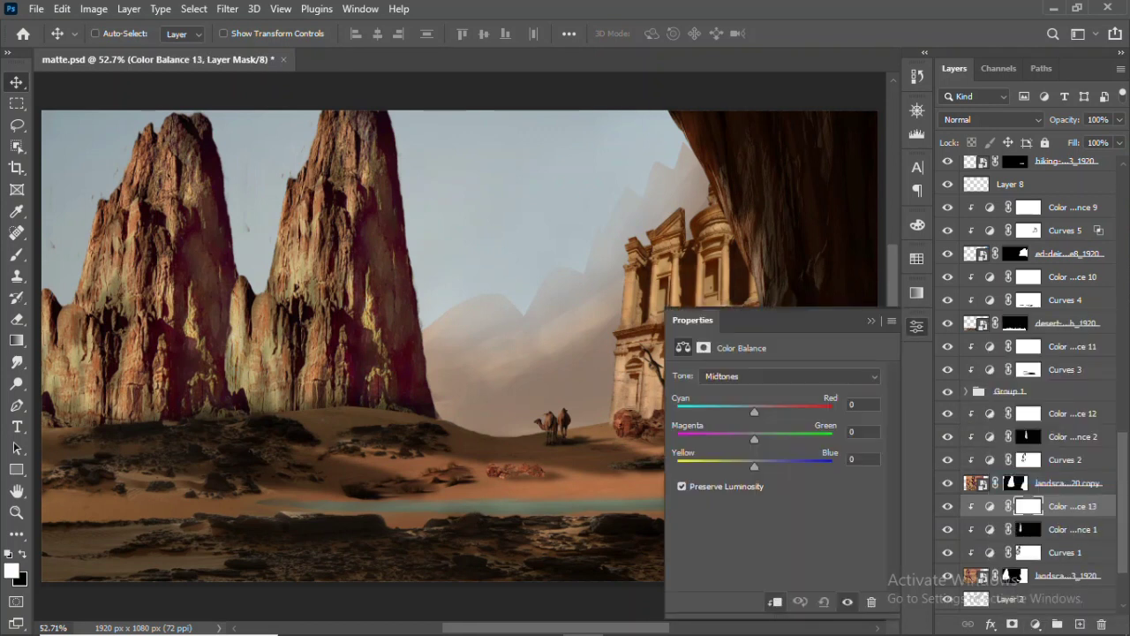
click(916, 326)
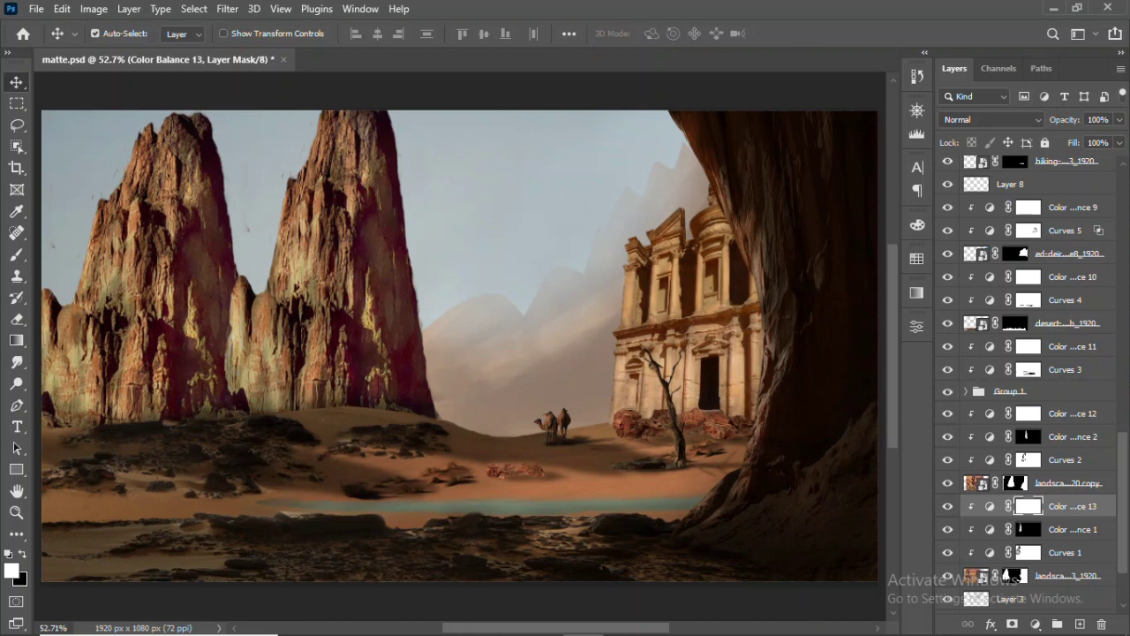
Slightly darken Curves 1, review Curves 2, and save the document
double_click(1027, 552)
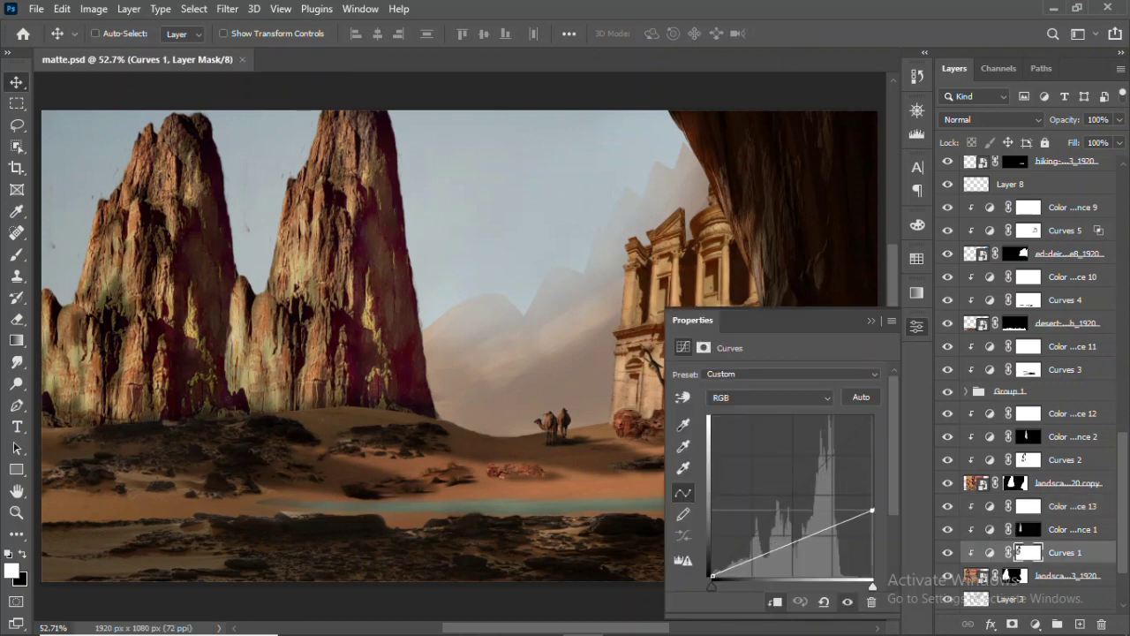
drag(872, 510, 873, 503)
click(916, 326)
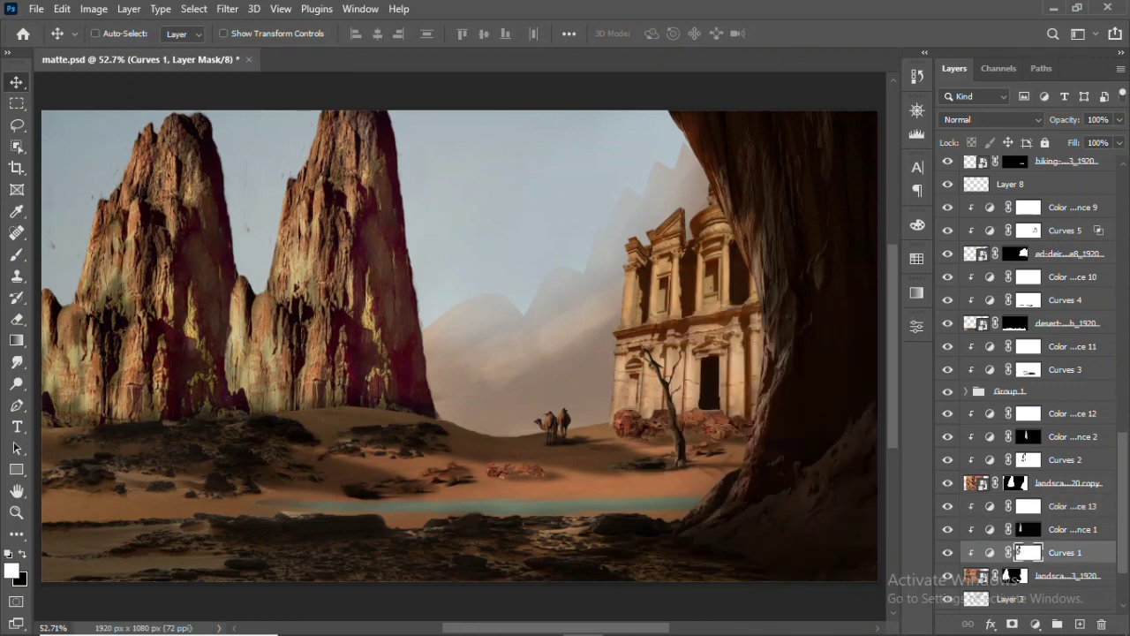
double_click(1026, 459)
click(917, 326)
key(ctrl+s)
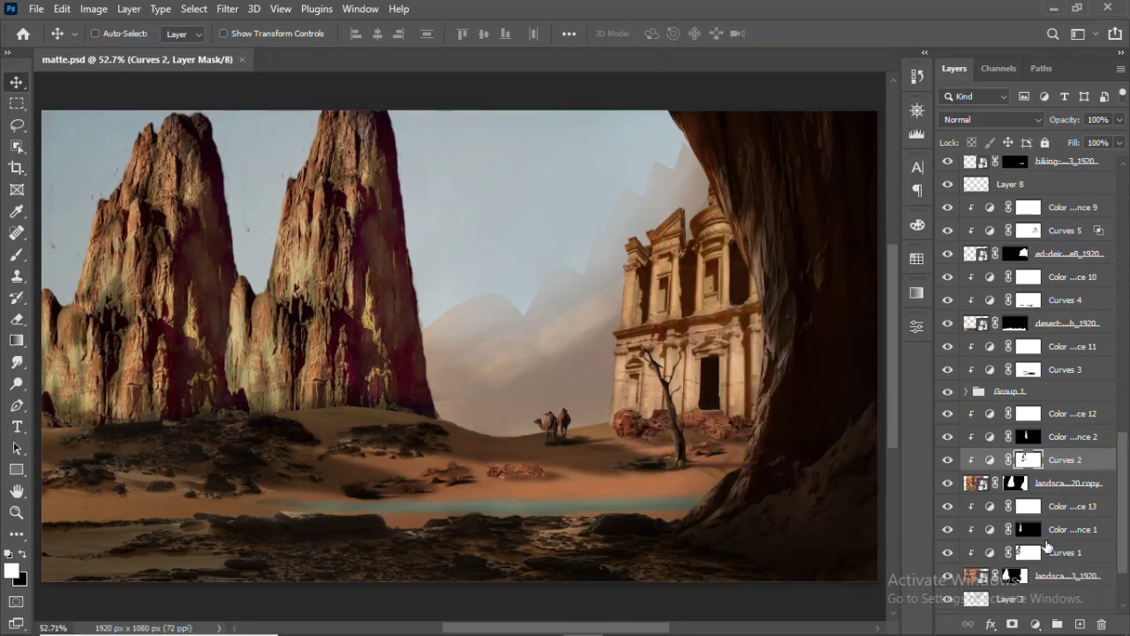
scroll(1046, 548, down, 4)
Add a Soft Light layer above Color Balance 13, clipped to the landscape below
click(1046, 491)
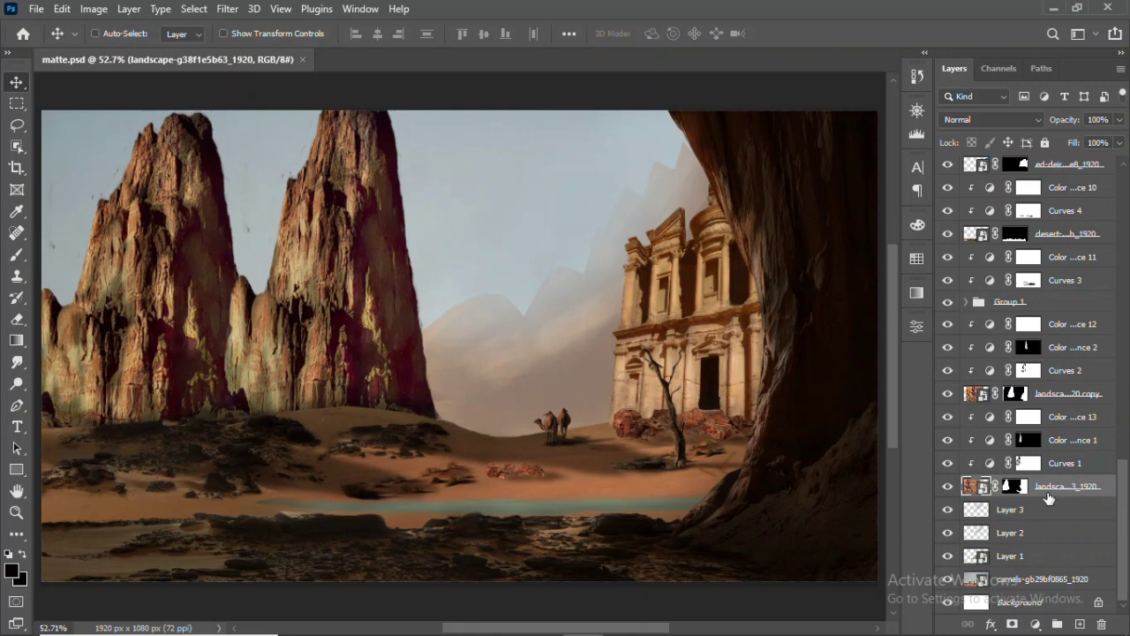
click(1062, 422)
click(129, 9)
click(361, 30)
click(750, 202)
click(750, 393)
click(953, 131)
right_click(1024, 416)
click(861, 318)
Brighten the left rock spire's face up to its peak with soft white strokes
click(16, 512)
click(221, 256)
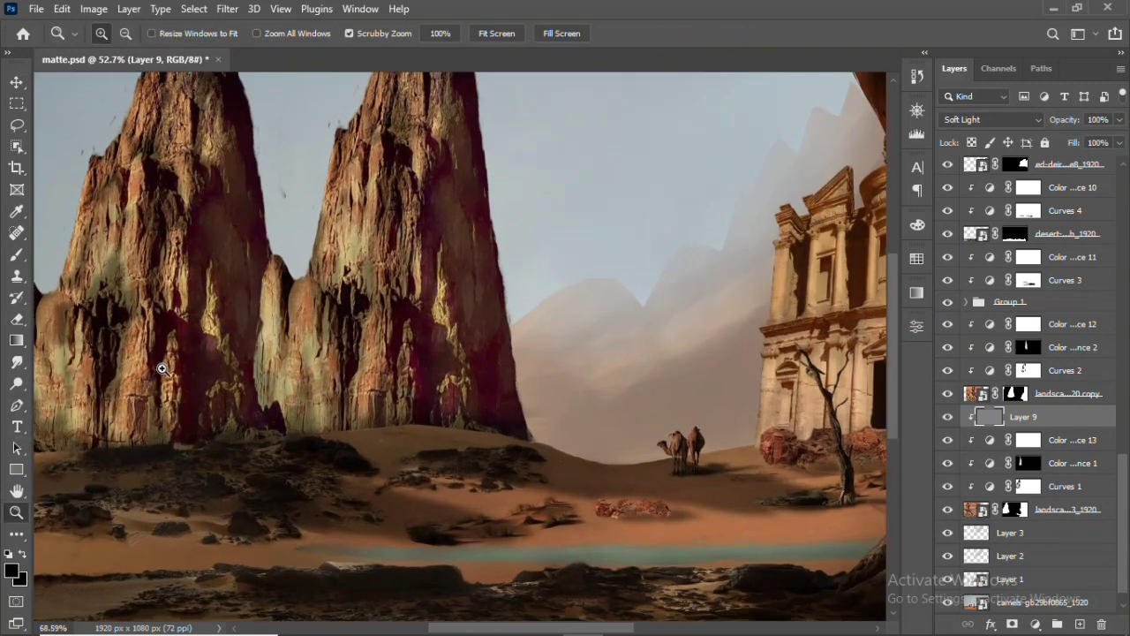
key(b)
right_click(459, 231)
key(Escape)
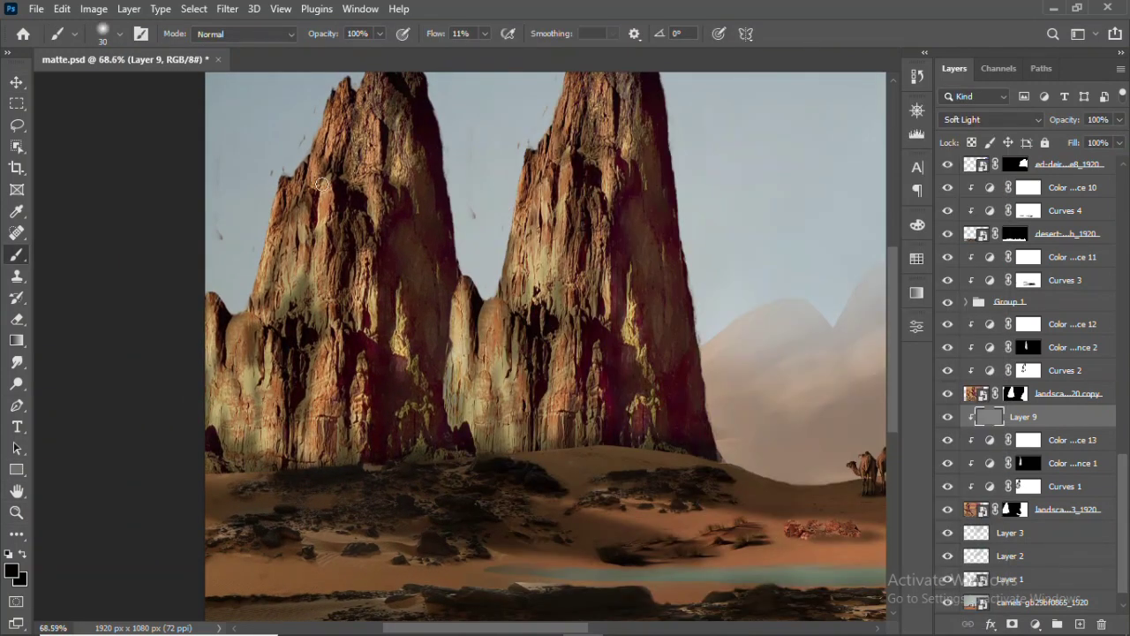
click(22, 554)
drag(265, 240, 210, 310)
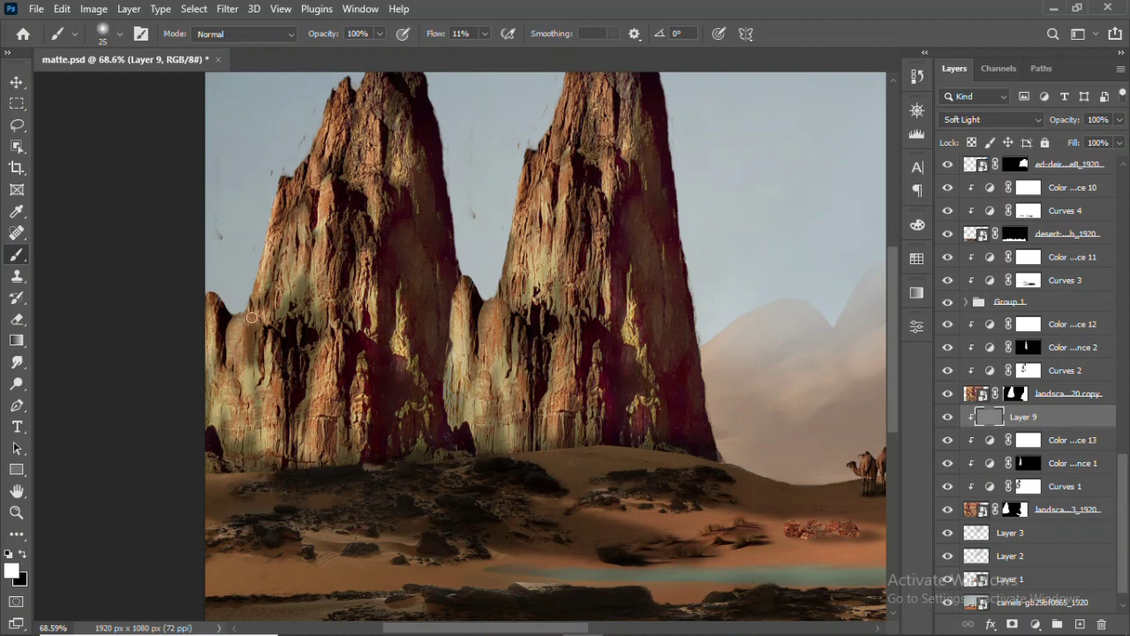
mouse_move(360, 297)
mouse_down()
mouse_move(362, 226)
mouse_move(327, 203)
mouse_move(371, 83)
mouse_move(394, 95)
mouse_up()
key(x)
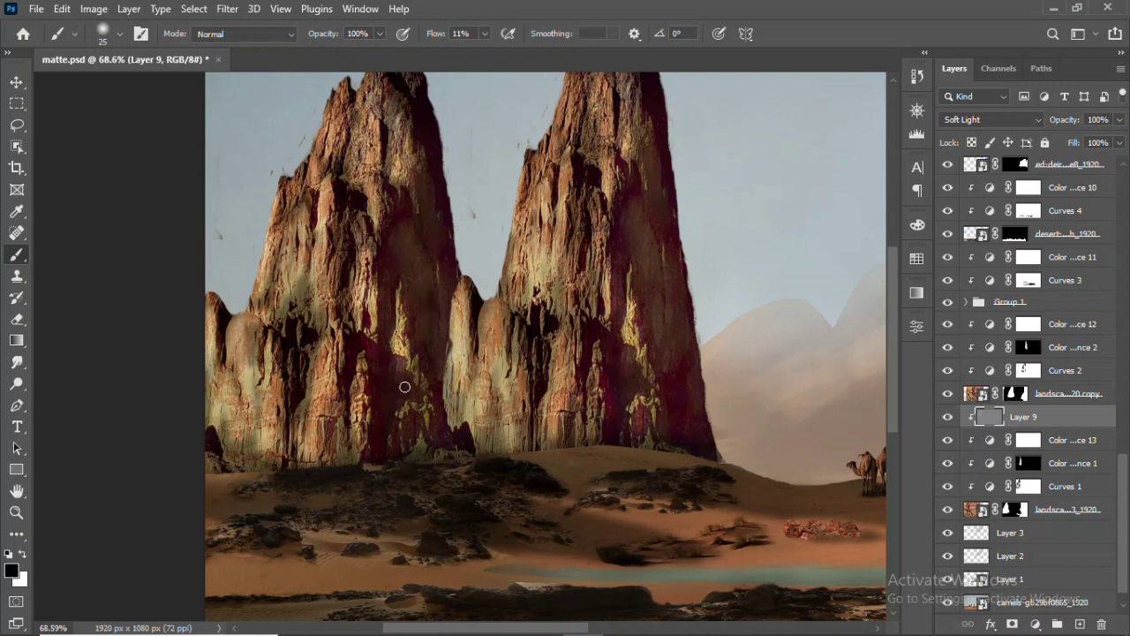
key(bracketright)
key(bracketright)
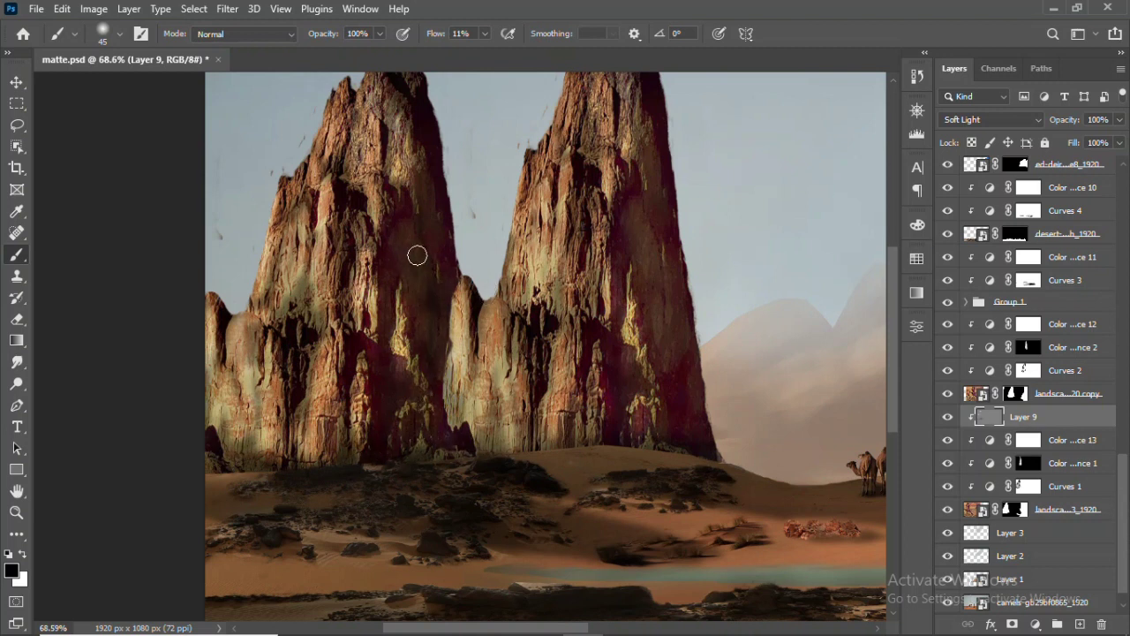
key(ctrl+0)
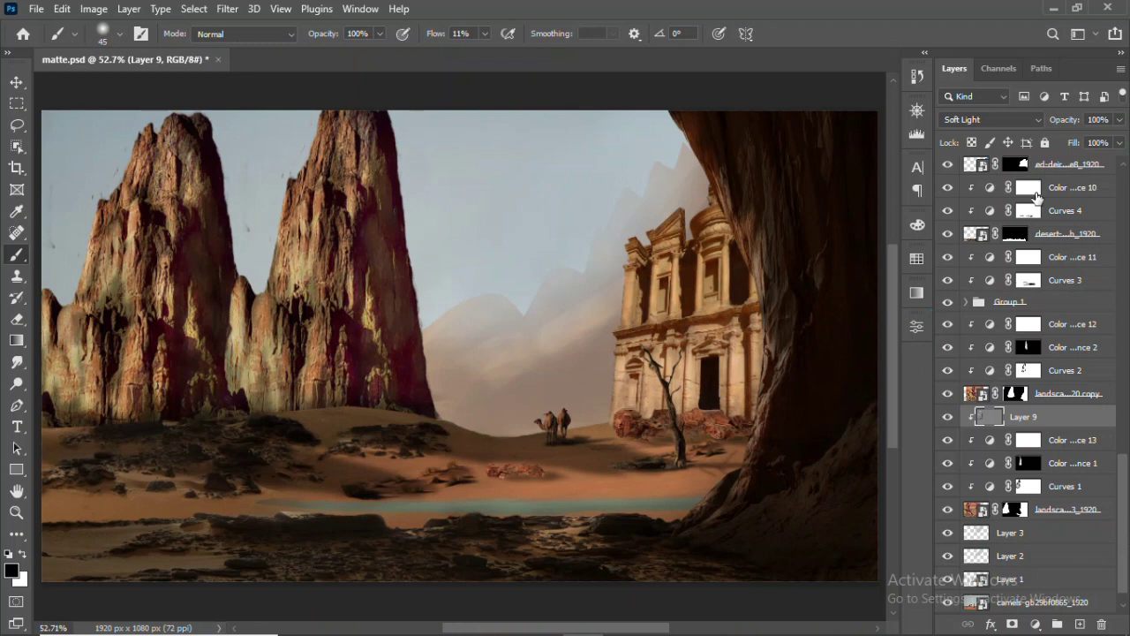
Add another Soft Light layer above the rocks' colour adjustment layer
click(1049, 395)
click(1024, 324)
click(129, 9)
click(371, 30)
click(751, 203)
click(777, 388)
click(957, 133)
right_click(1044, 322)
Set Blend If on the new layer so its shading fades out of dark tones
click(874, 20)
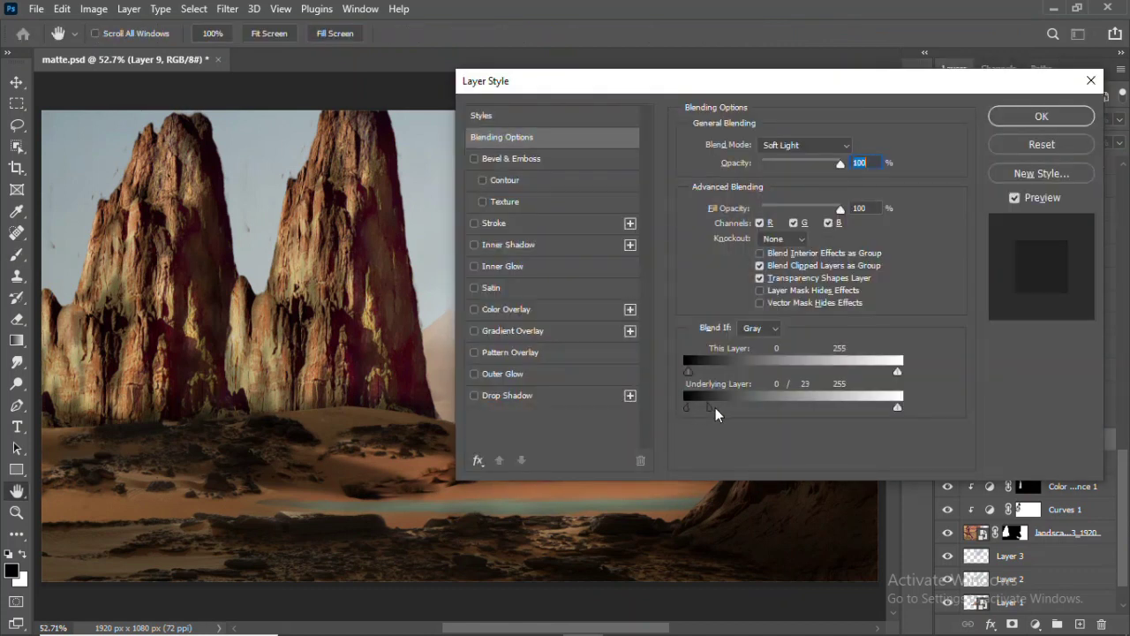
drag(687, 407, 706, 407)
click(1041, 116)
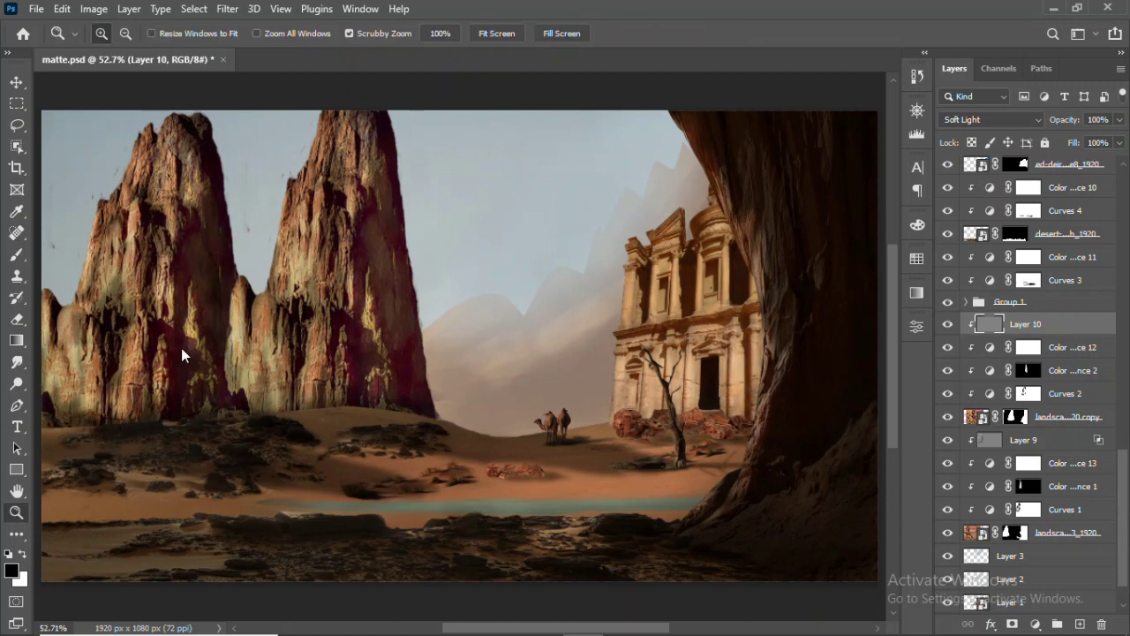
drag(182, 353, 397, 277)
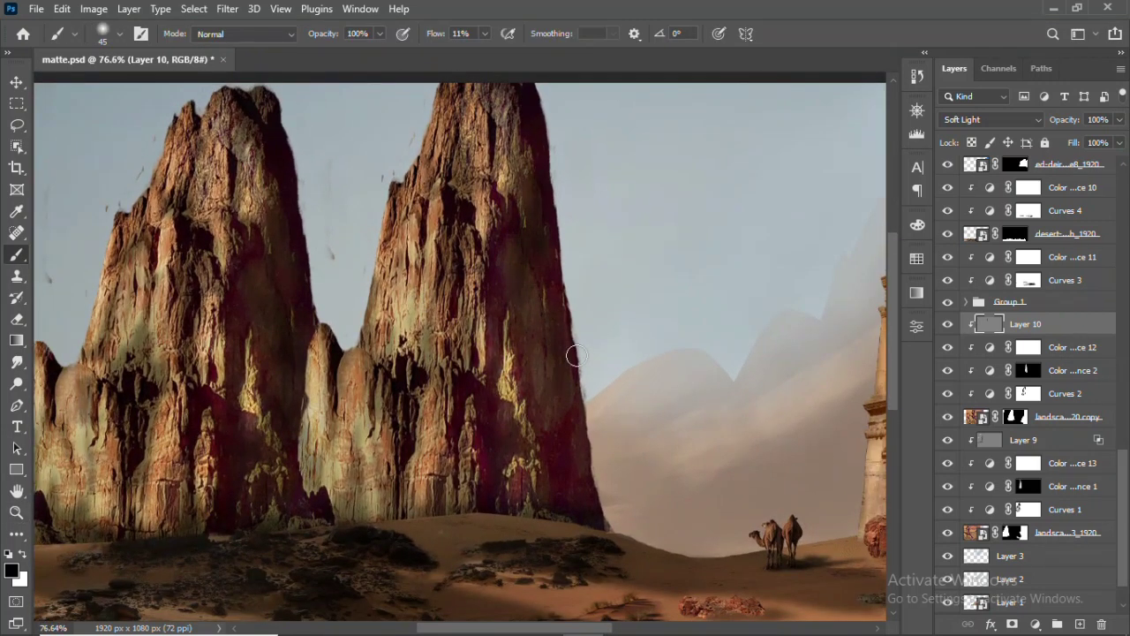
Darken the right spire's base and peak edge, then add white streaks across the peak
key(bracketright)
key(bracketright)
key(bracketright)
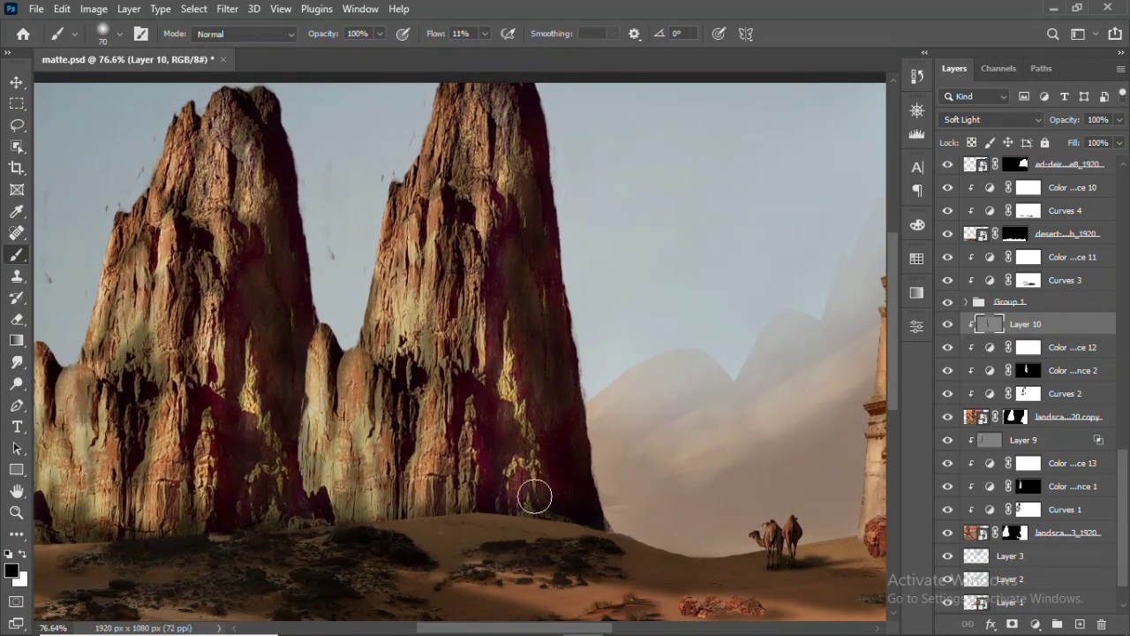
key(bracketleft)
key(bracketleft)
key(bracketleft)
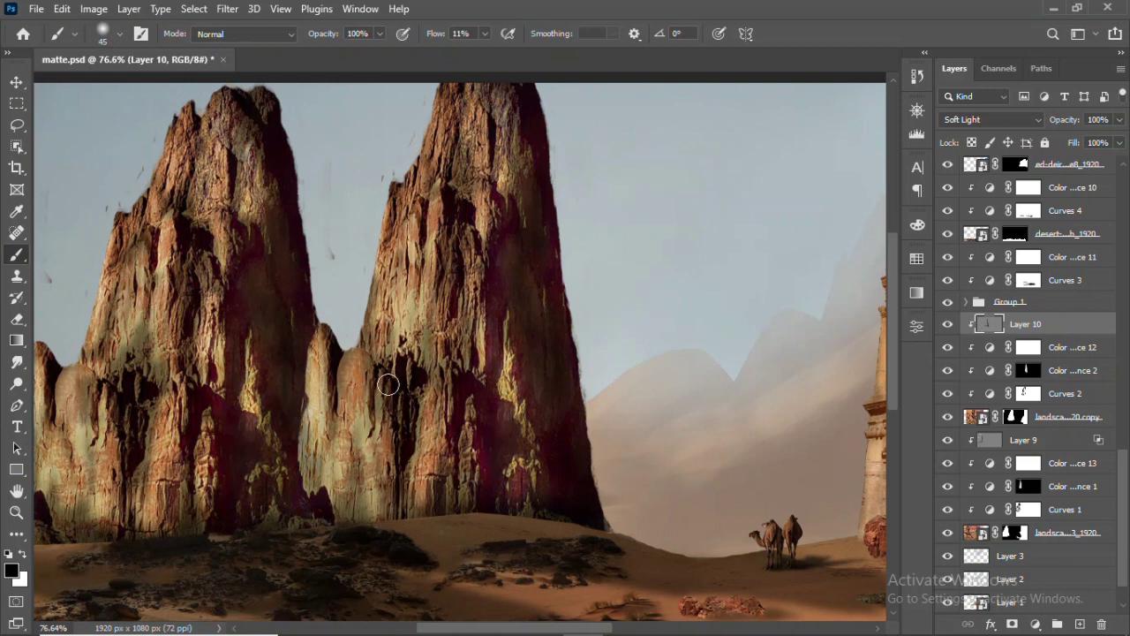
drag(354, 517, 323, 497)
drag(516, 147, 456, 206)
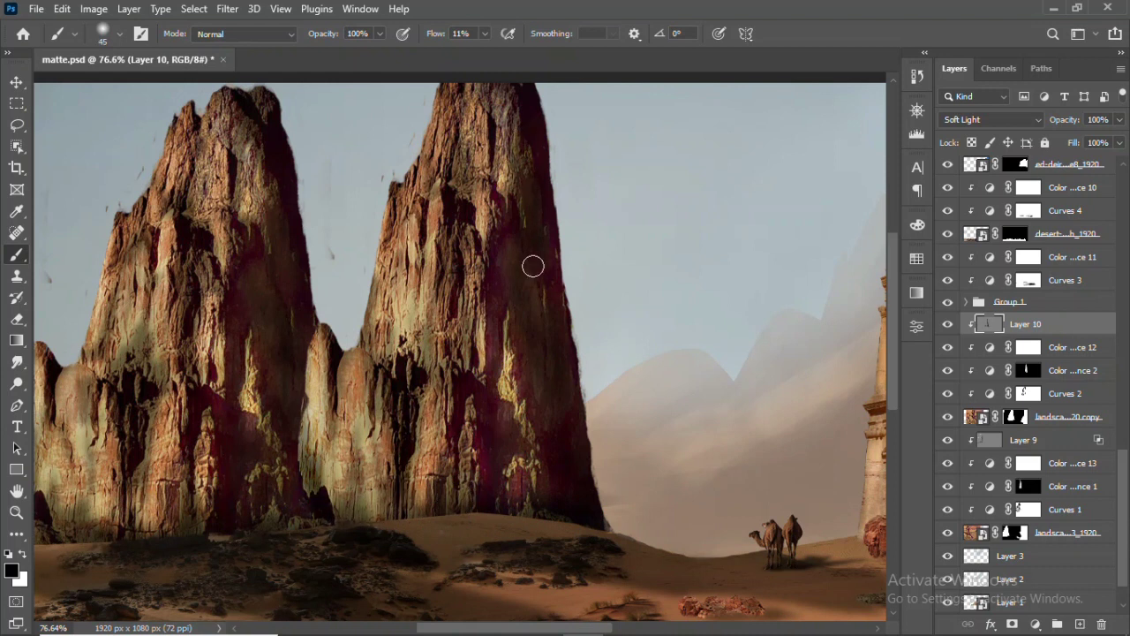
key(bracketleft)
key(bracketleft)
key(bracketleft)
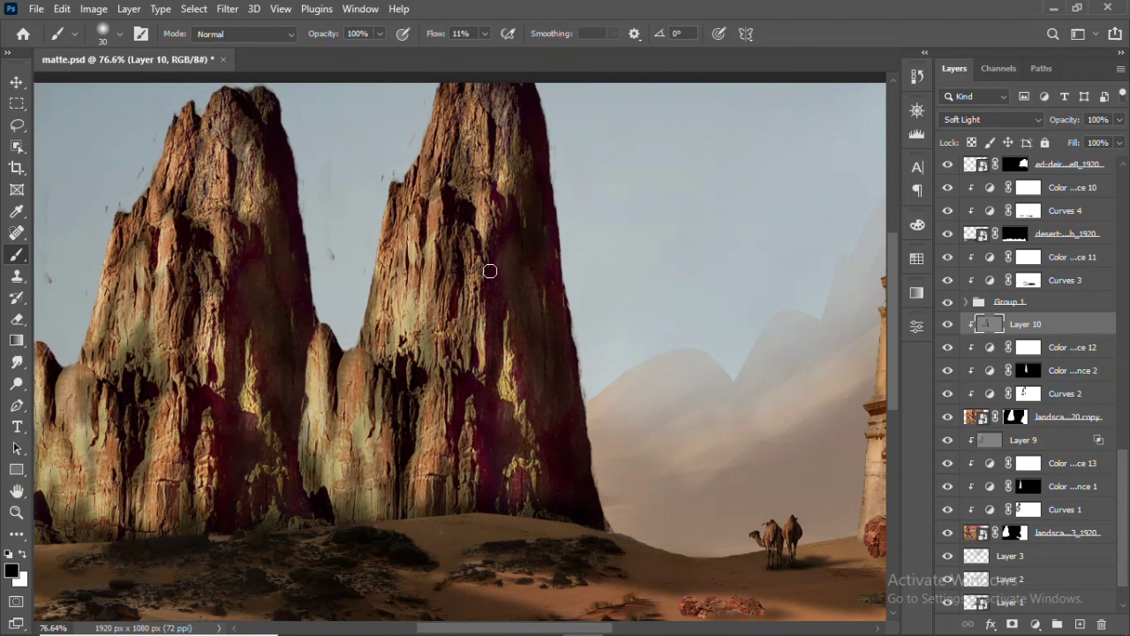
key(x)
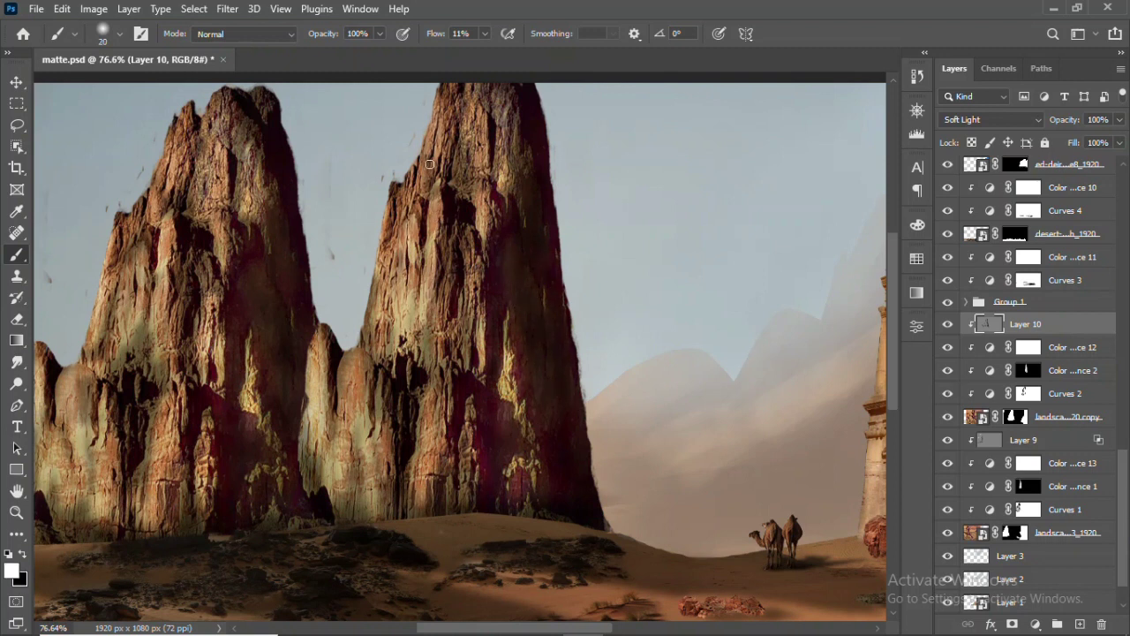
drag(356, 356, 355, 409)
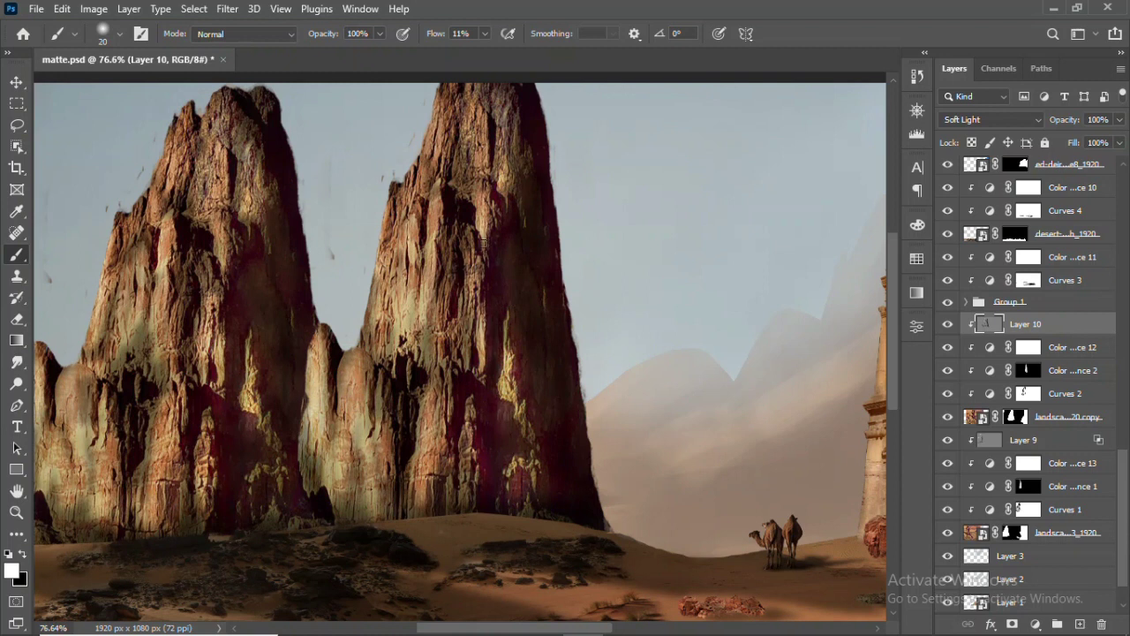
scroll(513, 280, up, 3)
drag(513, 281, 413, 340)
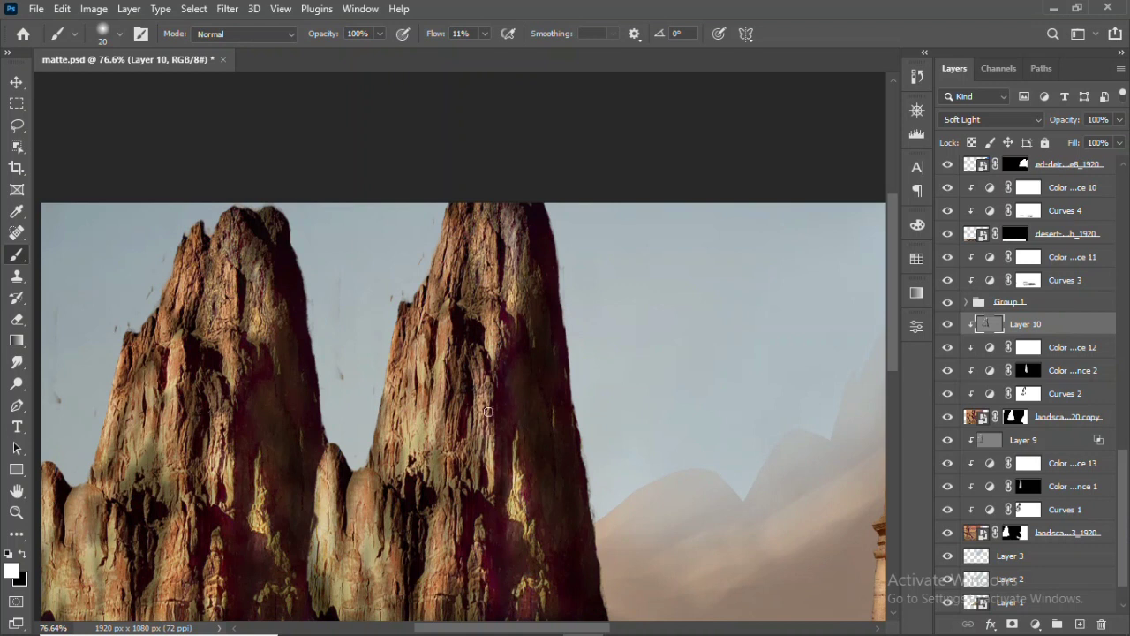
drag(487, 411, 547, 342)
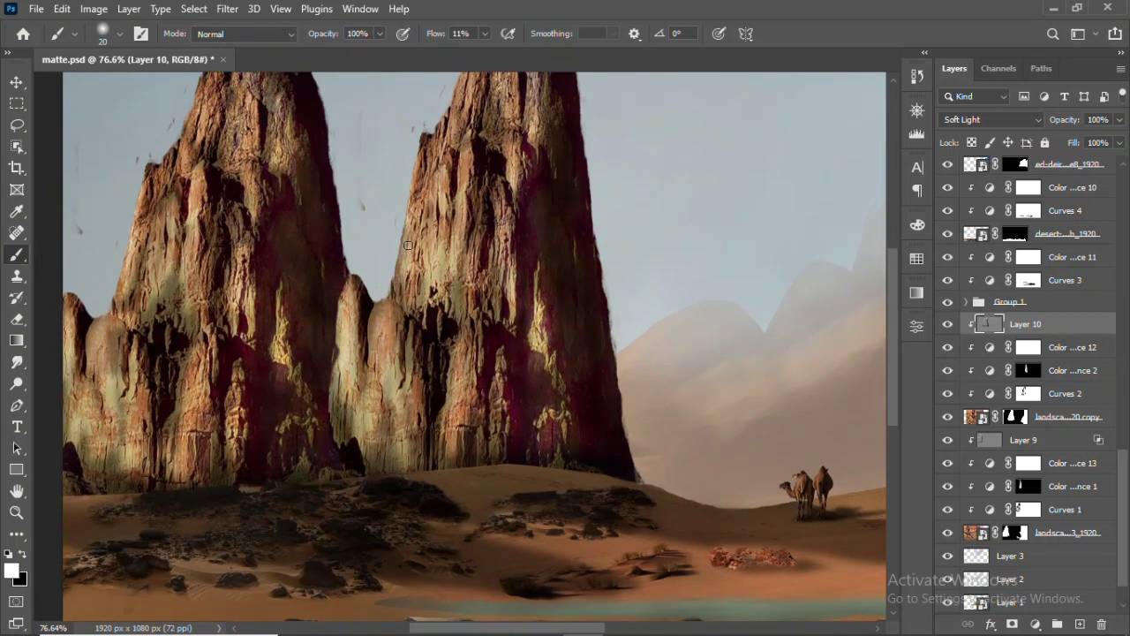
scroll(434, 232, down, 3)
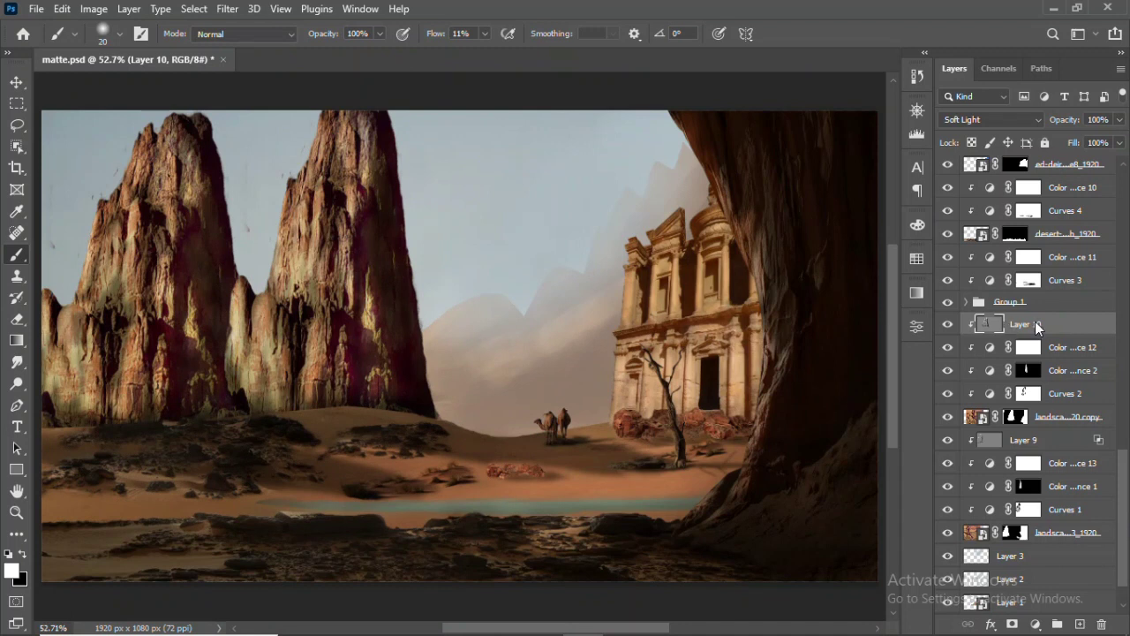
Widen Layer 10's Blend If range to fade shading further from darker tones
double_click(1037, 326)
drag(692, 406, 717, 400)
key(Return)
Add Soft Light Layer 11 above the desert foreground's adjustment layer
click(975, 234)
click(947, 234)
click(948, 235)
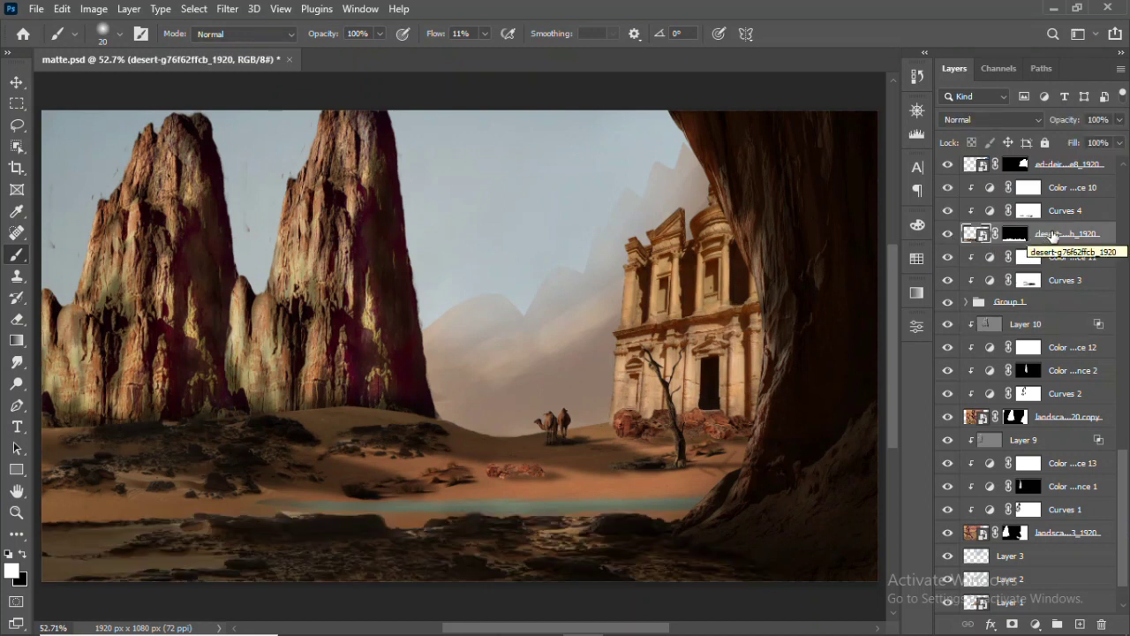
click(1028, 187)
click(128, 9)
click(373, 29)
click(733, 194)
click(751, 403)
key(Return)
right_click(996, 196)
Clip Layer 11 and darken the lower-left rocky foreground with a size-100 black brush
click(858, 320)
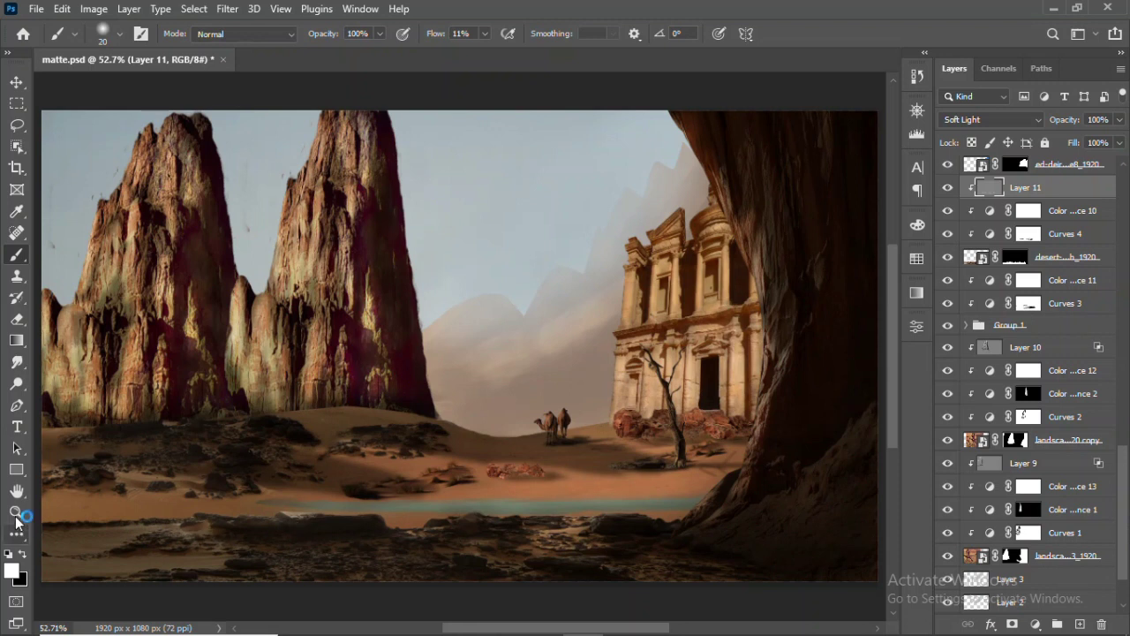
drag(201, 530, 323, 504)
scroll(455, 485, down, 2)
key(bracketright)
key(bracketright)
key(bracketright)
key(x)
mouse_move(121, 462)
mouse_down()
mouse_move(55, 416)
mouse_move(235, 416)
mouse_move(263, 458)
mouse_up()
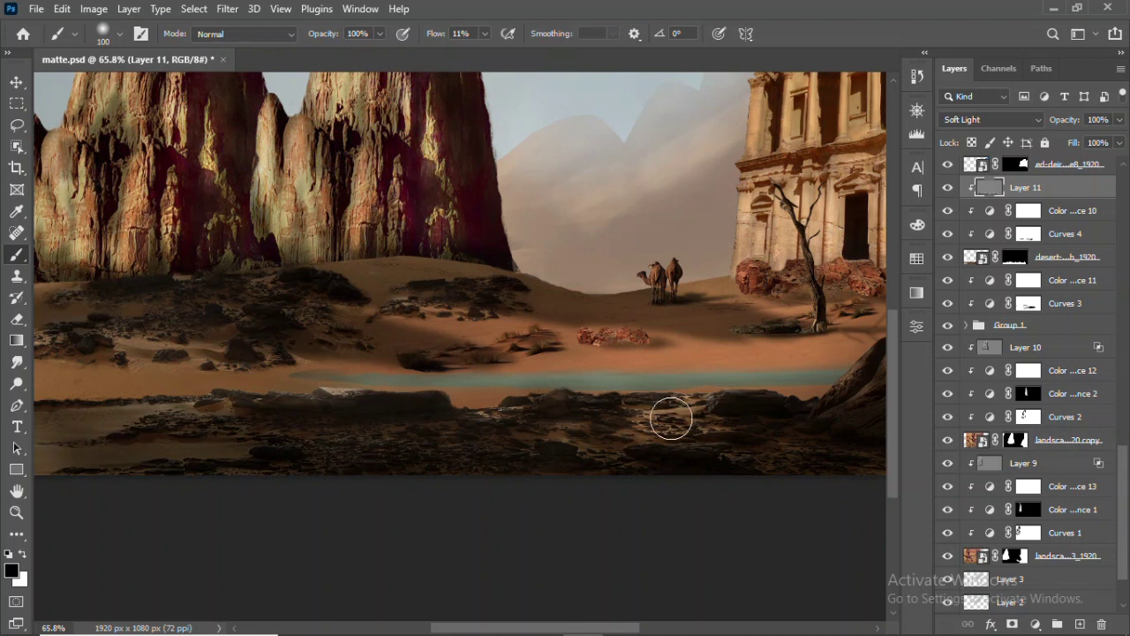
scroll(284, 441, left, 3)
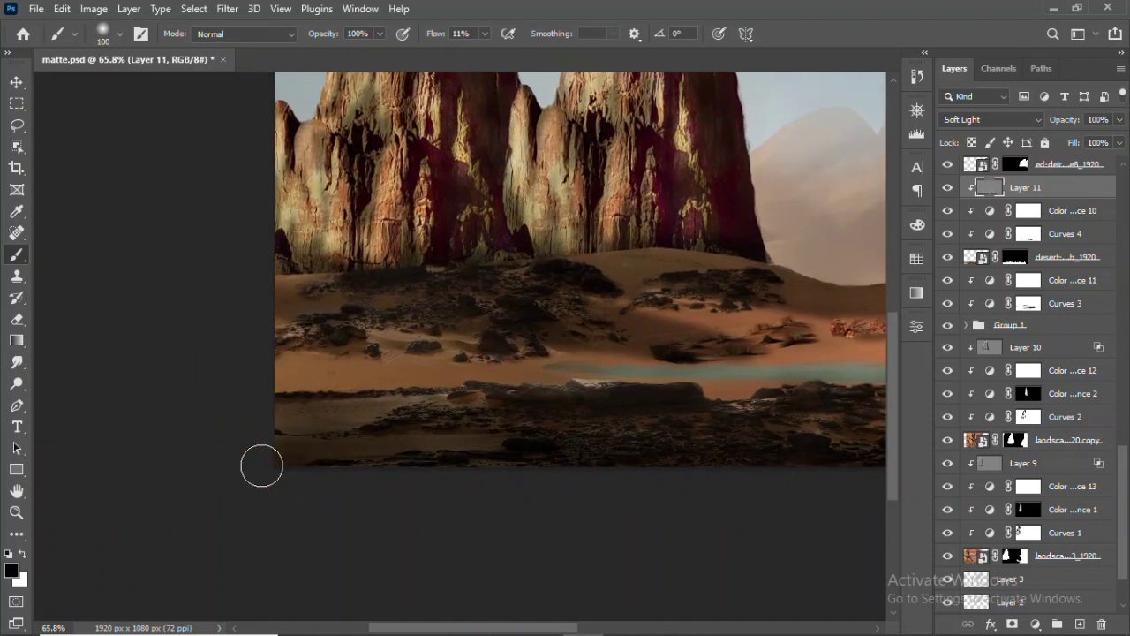
scroll(474, 421, right, 5)
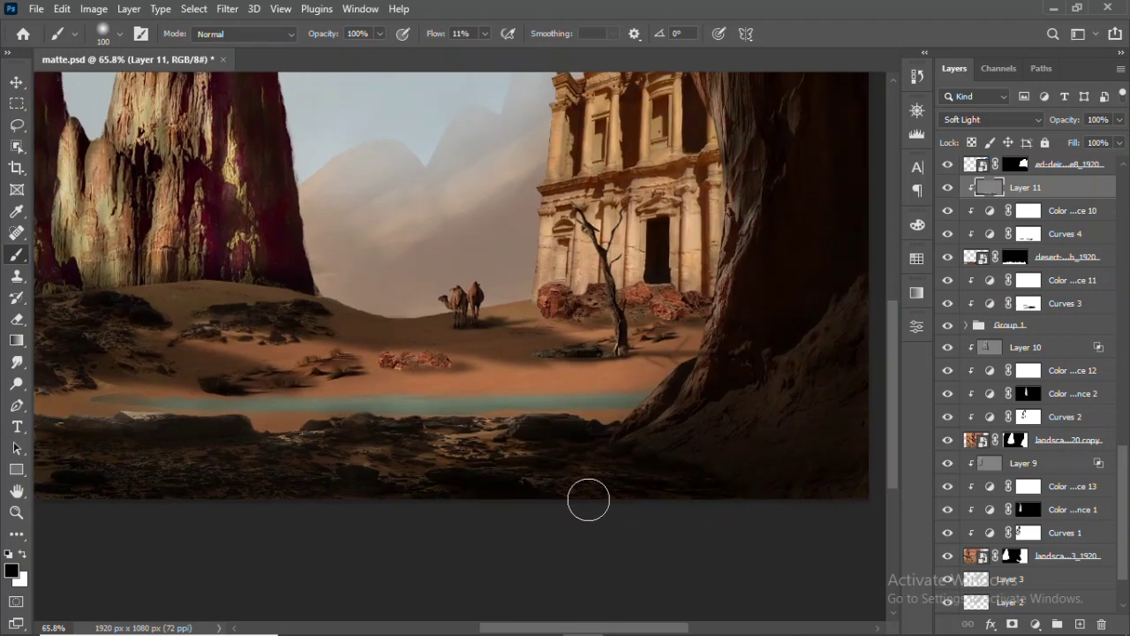
key(v)
scroll(574, 231, down, 2)
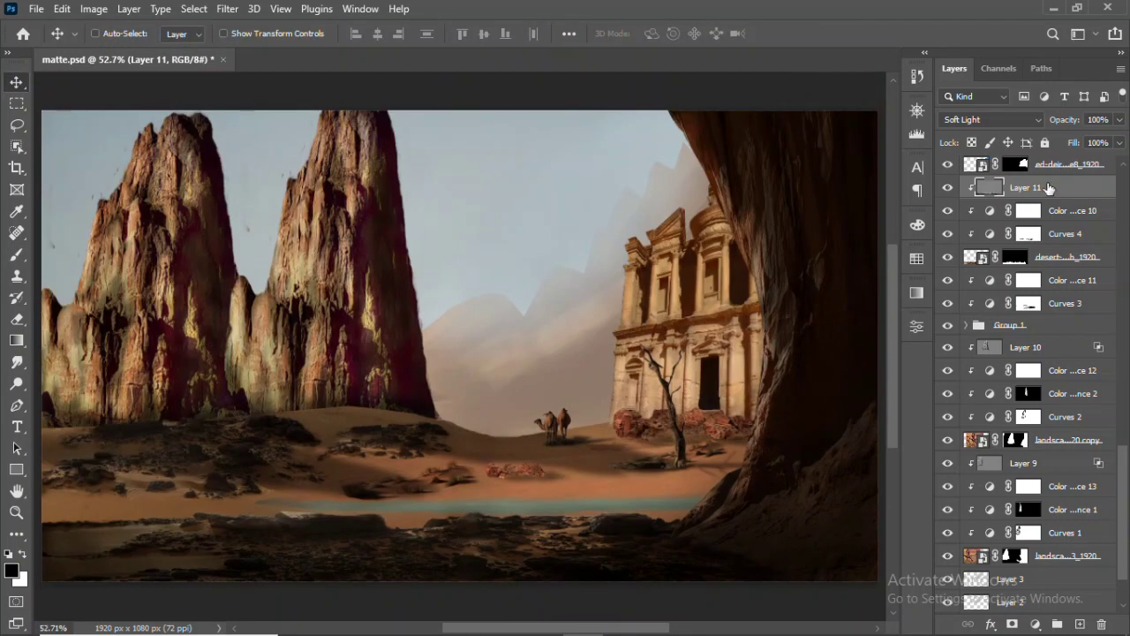
scroll(1015, 370, up, 3)
Add Soft Light Layer 12 above the temple's colour adjustment, clipped to the temple
scroll(971, 371, up, 2)
click(947, 362)
click(948, 362)
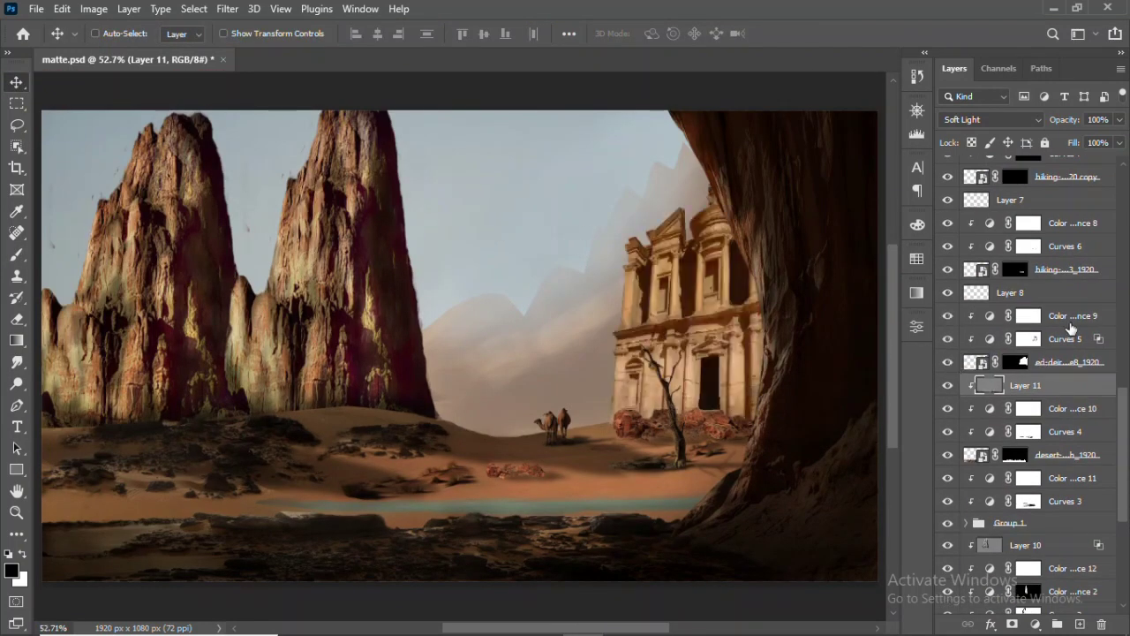
click(1071, 327)
click(129, 8)
click(353, 30)
drag(768, 206, 768, 415)
click(699, 225)
click(947, 137)
right_click(1012, 315)
click(857, 343)
Darken the cliff edge and the shadows on the temple columns with black strokes
key(z)
click(697, 306)
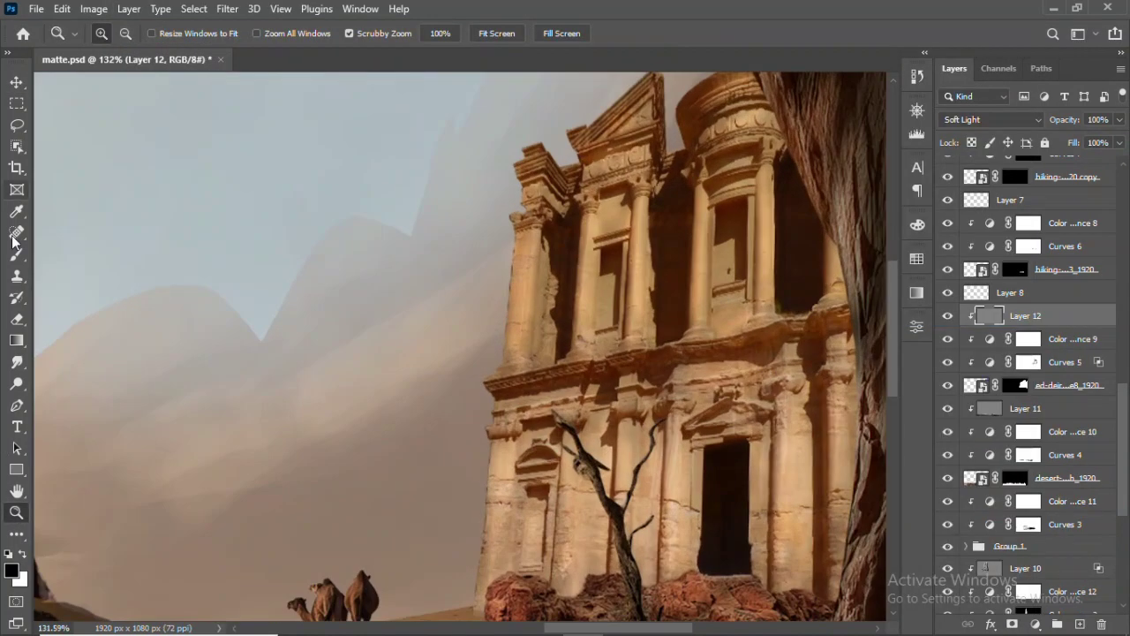
click(16, 253)
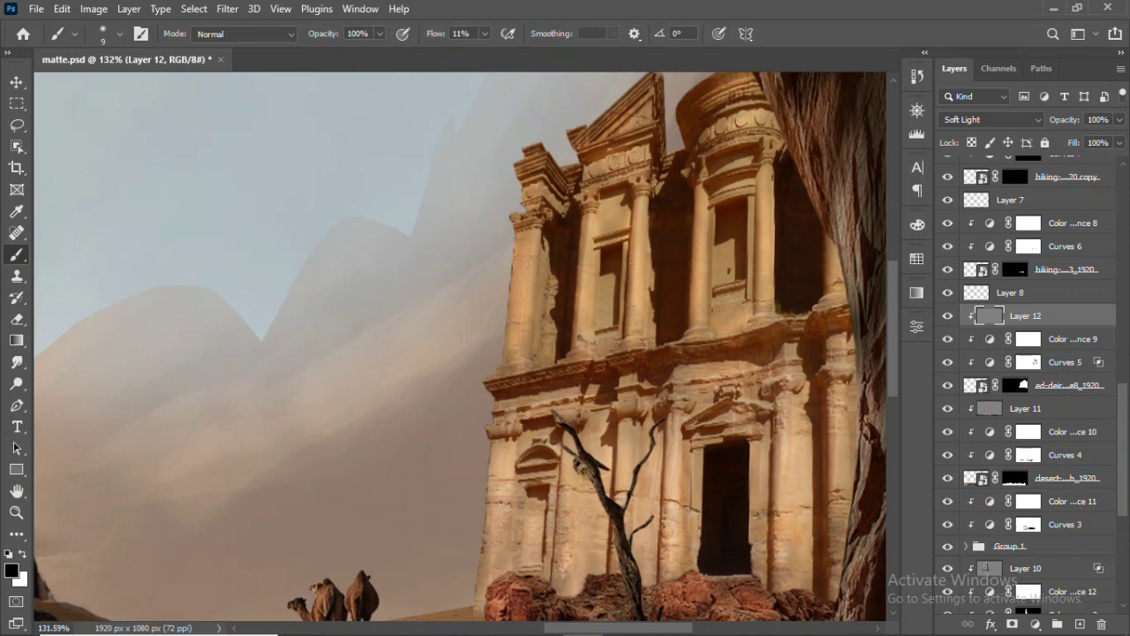
drag(795, 530, 797, 583)
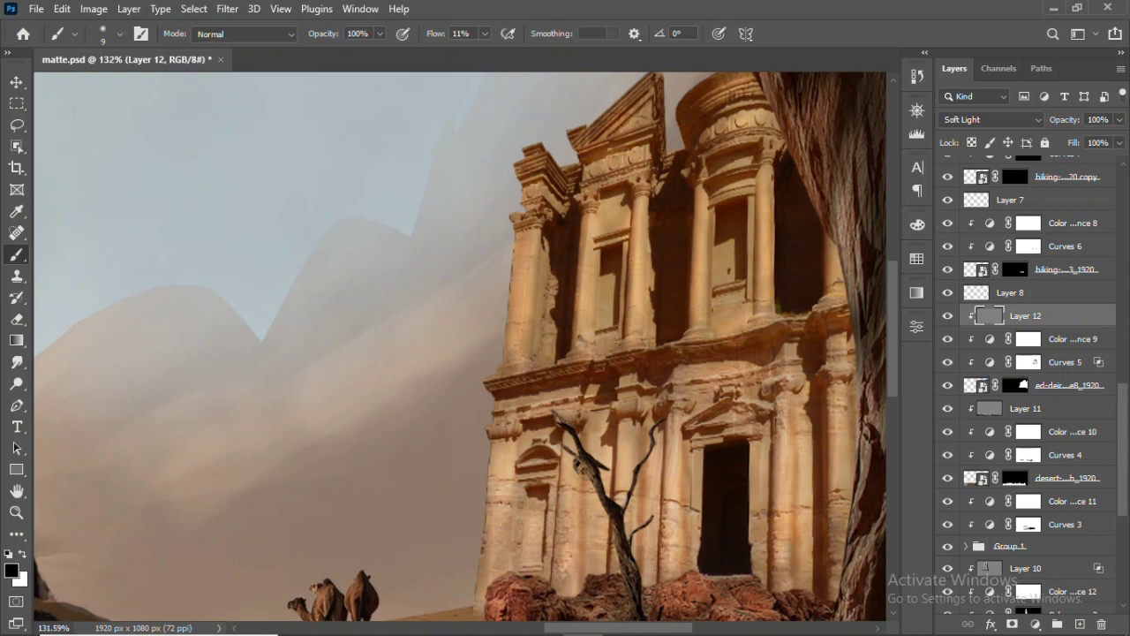
drag(651, 251, 651, 316)
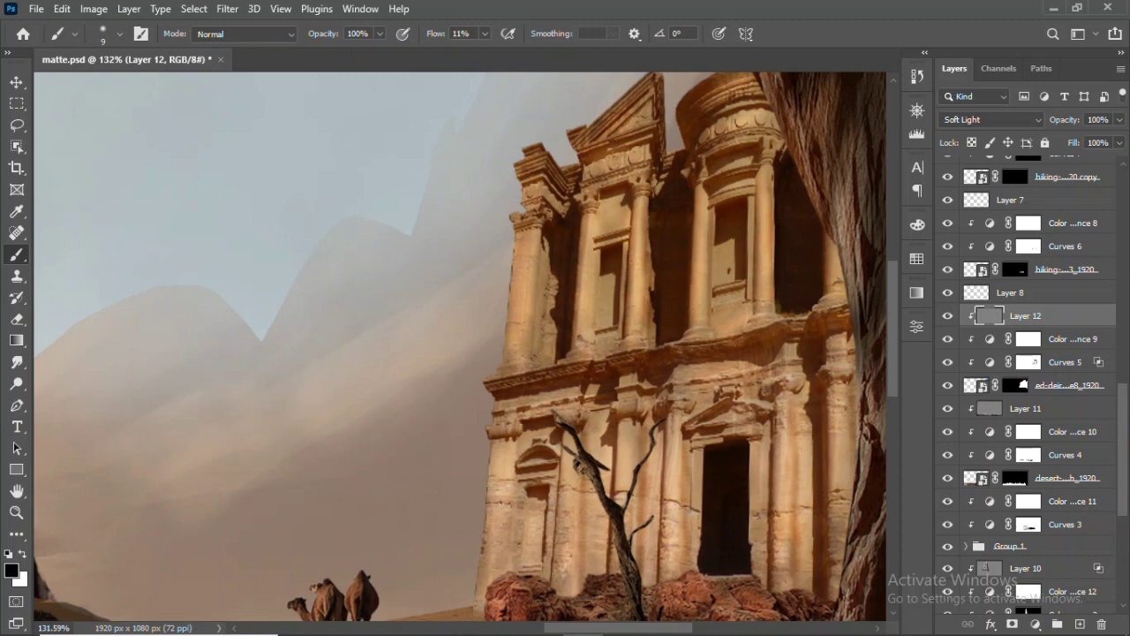
drag(709, 256, 708, 342)
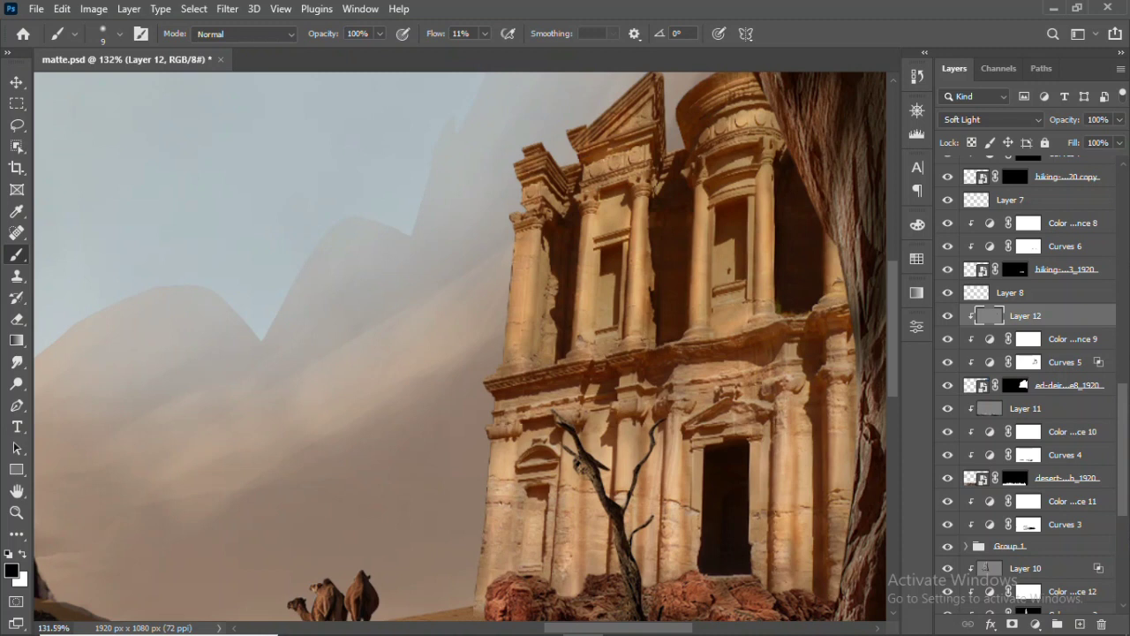
mouse_move(780, 113)
mouse_down()
mouse_move(789, 261)
mouse_move(764, 307)
mouse_up()
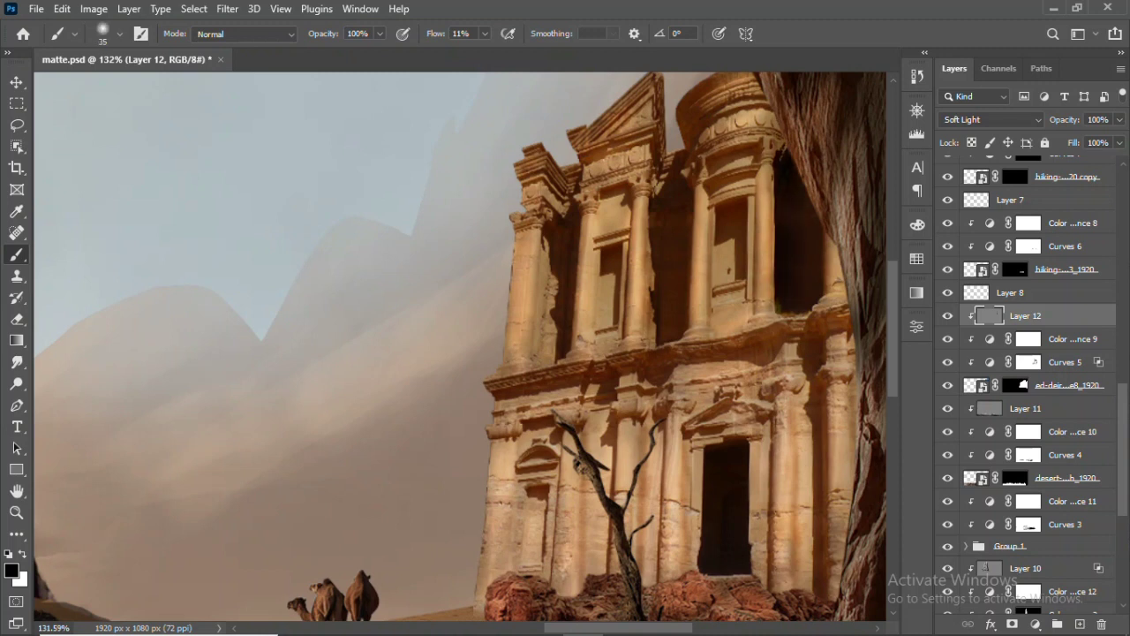
At higher flow, shade the upper temple, left wall, doorway edge and column edges
drag(484, 33, 491, 54)
drag(664, 212, 661, 81)
drag(552, 261, 546, 353)
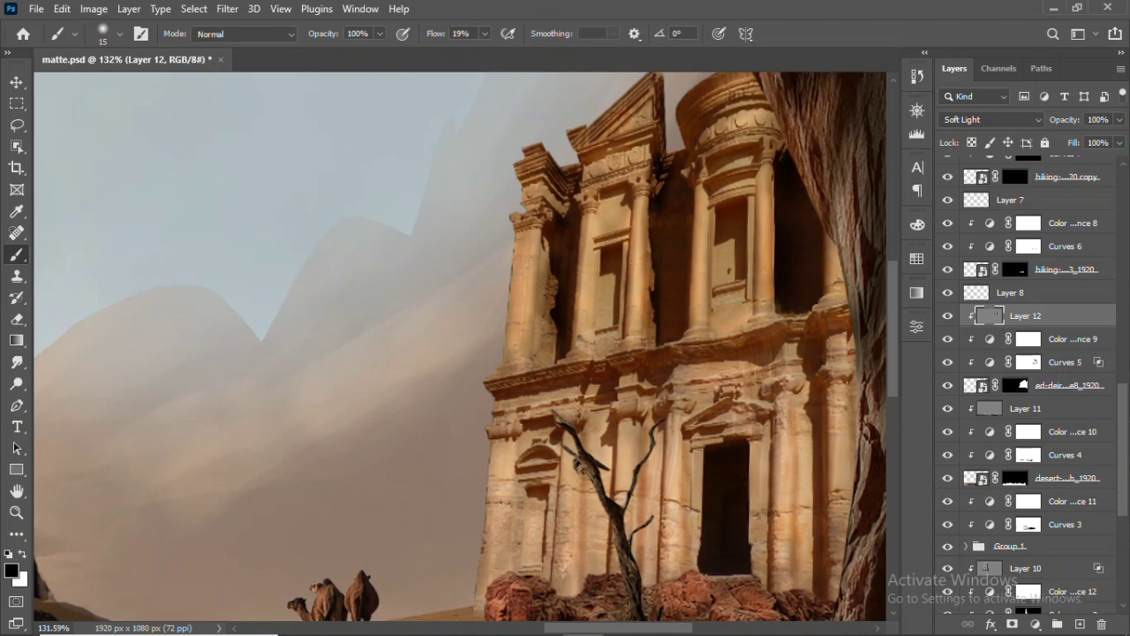
mouse_move(515, 496)
mouse_down()
mouse_move(514, 570)
mouse_move(537, 535)
mouse_move(530, 556)
mouse_move(540, 567)
mouse_up()
drag(688, 446, 694, 570)
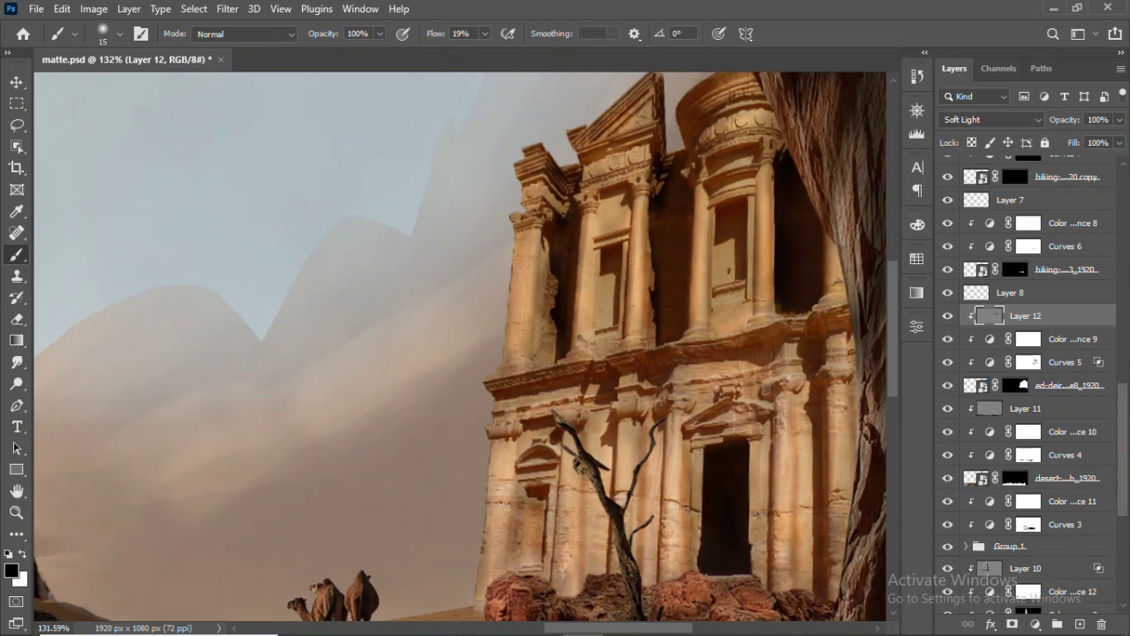
drag(852, 339, 850, 456)
Paint white highlights on the lower temple columns
key(x)
drag(815, 406, 817, 600)
mouse_move(817, 558)
mouse_down()
mouse_move(809, 337)
mouse_move(805, 528)
mouse_move(817, 597)
mouse_up()
mouse_move(609, 408)
mouse_down()
mouse_move(610, 570)
mouse_move(615, 431)
mouse_move(665, 512)
mouse_move(667, 569)
mouse_up()
drag(499, 446, 489, 568)
Add small white highlights to the upper temple pillars
mouse_move(516, 314)
mouse_down()
mouse_move(516, 245)
mouse_move(513, 335)
mouse_up()
drag(584, 230, 584, 329)
drag(640, 217, 630, 339)
drag(692, 214, 691, 274)
drag(761, 196, 762, 310)
drag(530, 164, 530, 214)
drag(697, 106, 587, 147)
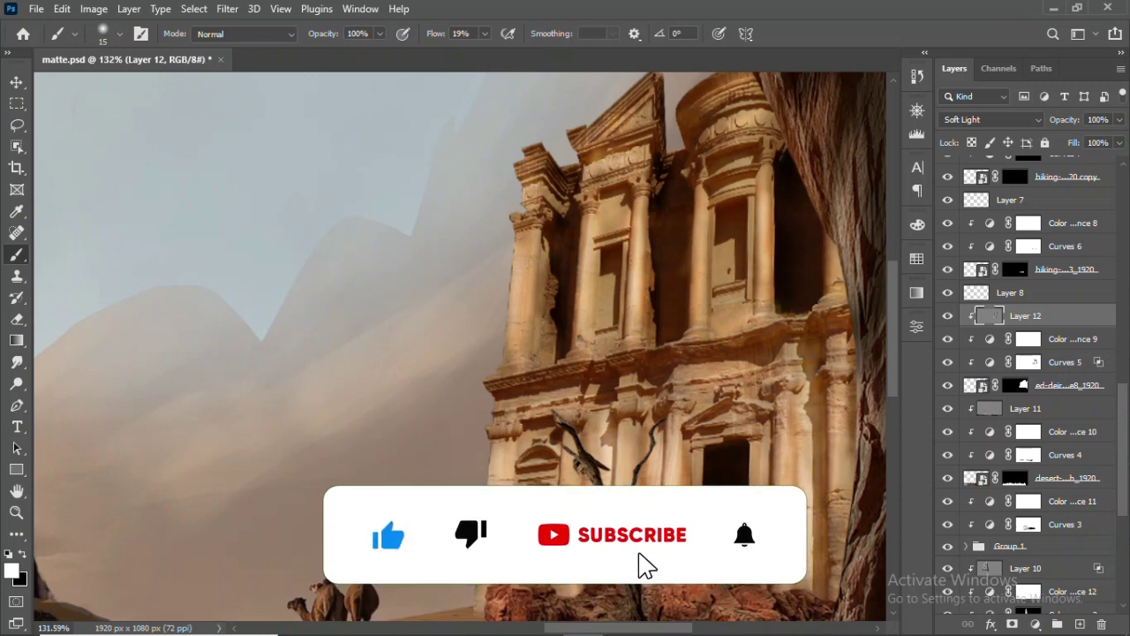
key(ctrl+0)
Lower the temple shading Layer 12 to 59% opacity
double_click(1086, 315)
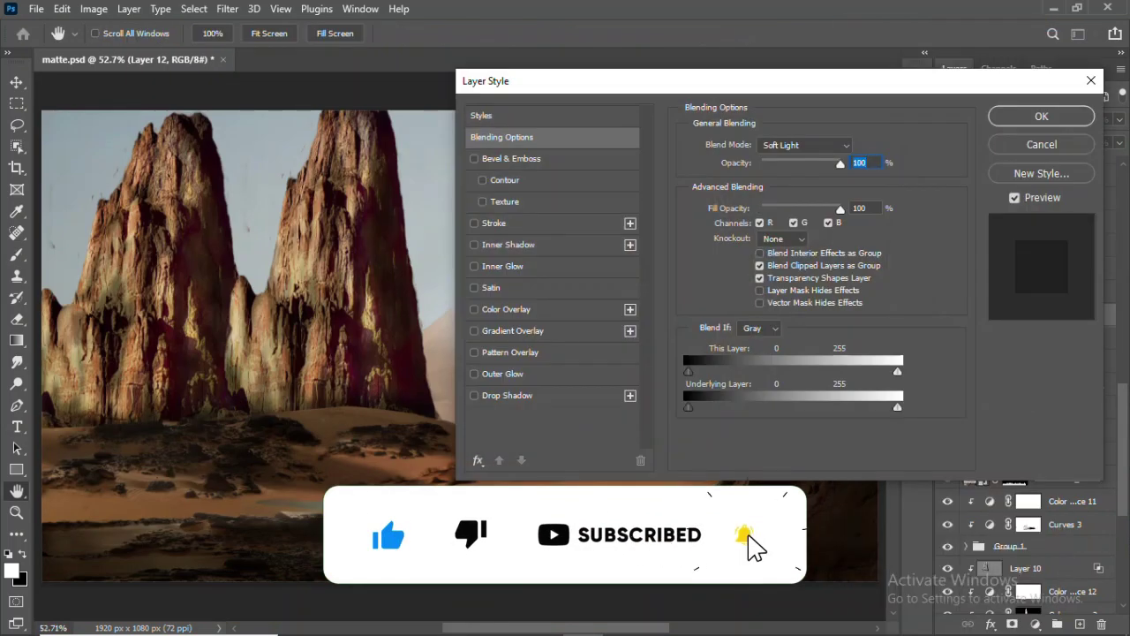
key(Return)
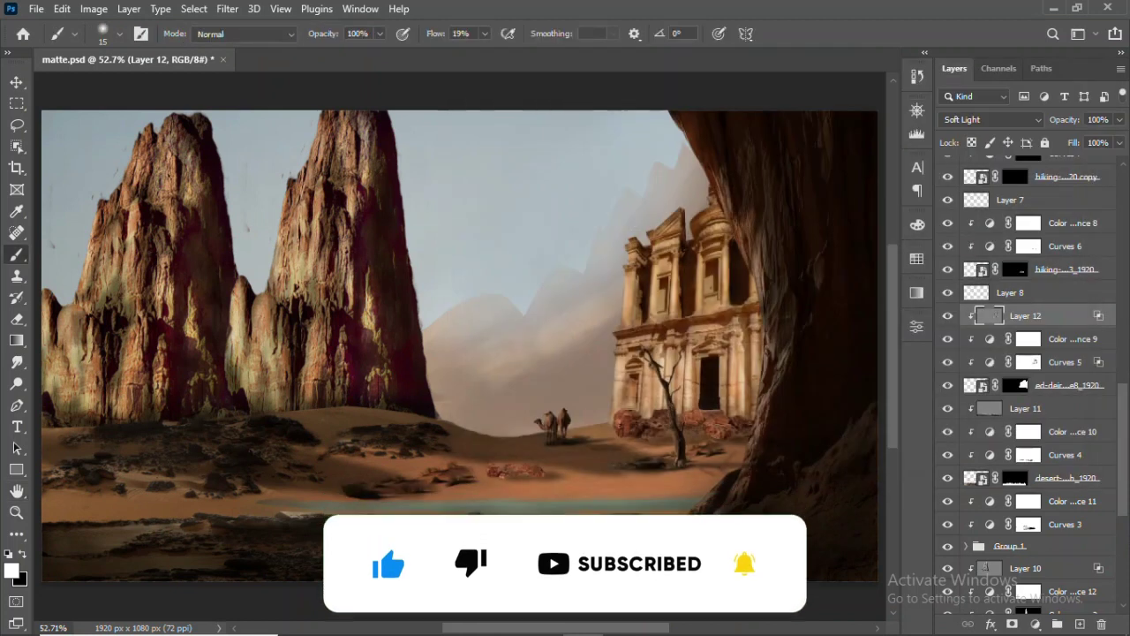
drag(1118, 119, 1101, 138)
key(Return)
Darken the cave edge and the rubble left of the tree with a larger black brush
key(bracketright)
key(bracketright)
key(bracketright)
key(x)
drag(740, 415, 749, 317)
drag(663, 404, 615, 414)
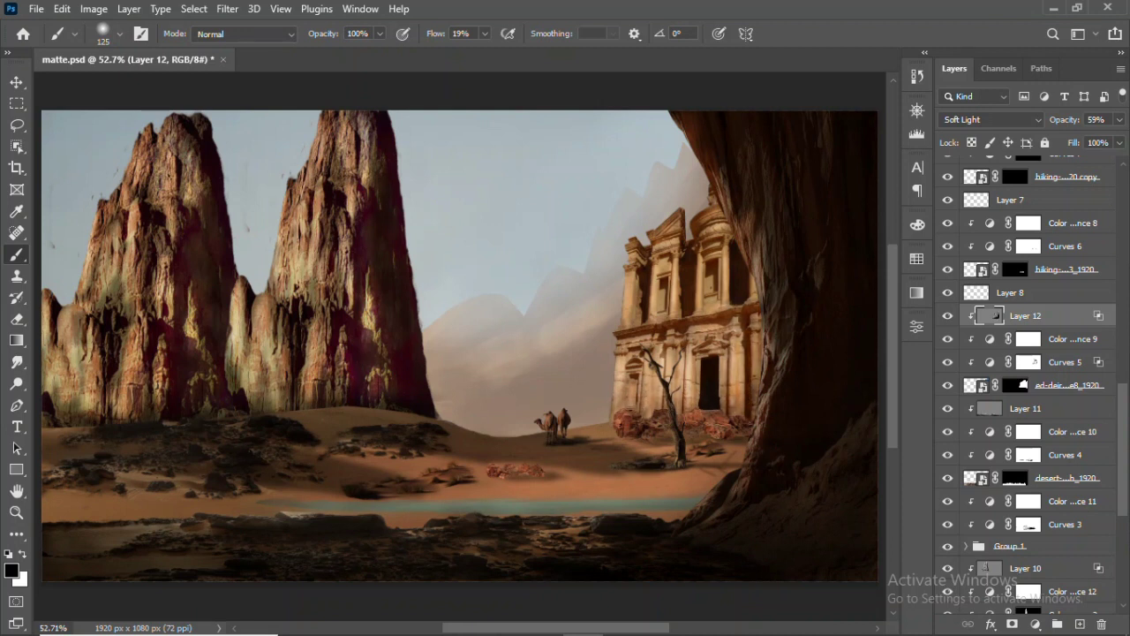
key(v)
Save the painting and stamp all visible layers into merged Layer 13
key(ctrl+s)
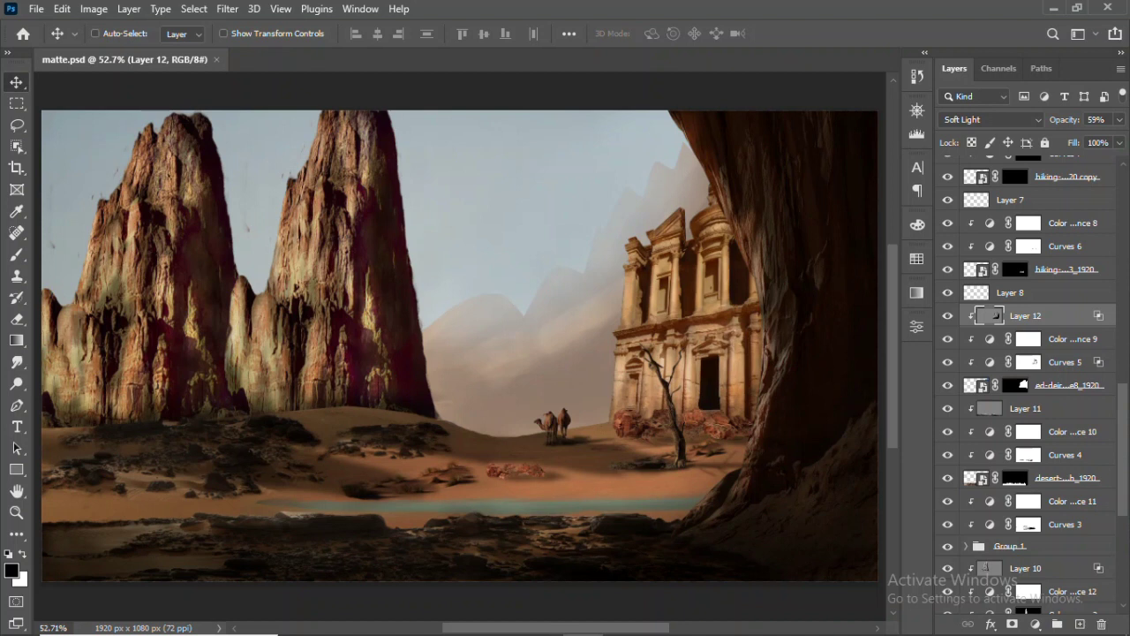
key(alt+period)
key(ctrl+shift+alt+e)
In Camera Raw, shift temperature and tint, raise Dehaze to +13, lower Saturation to -7
click(227, 9)
click(227, 9)
key(ctrl+shift+a)
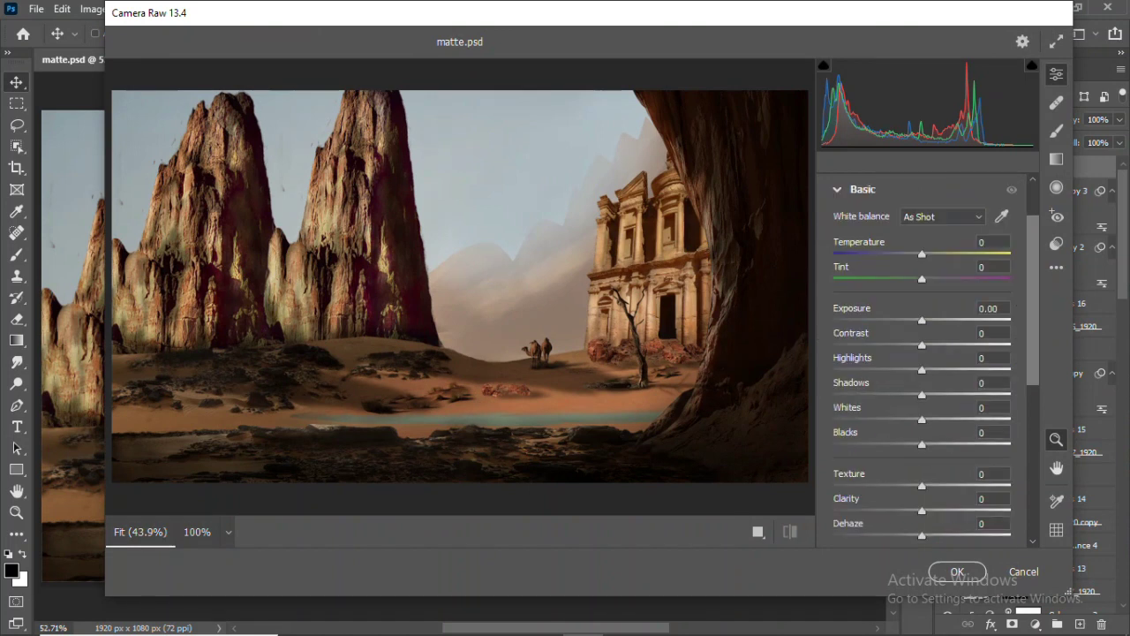
drag(923, 254, 912, 279)
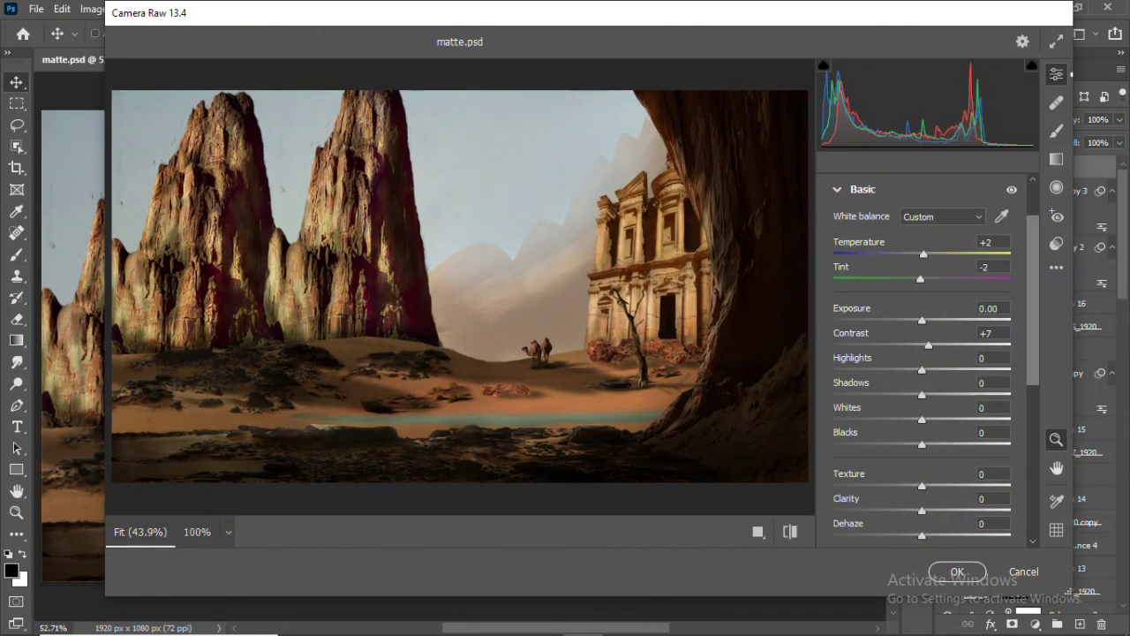
scroll(922, 353, down, 2)
scroll(921, 353, down, 2)
drag(922, 385, 933, 435)
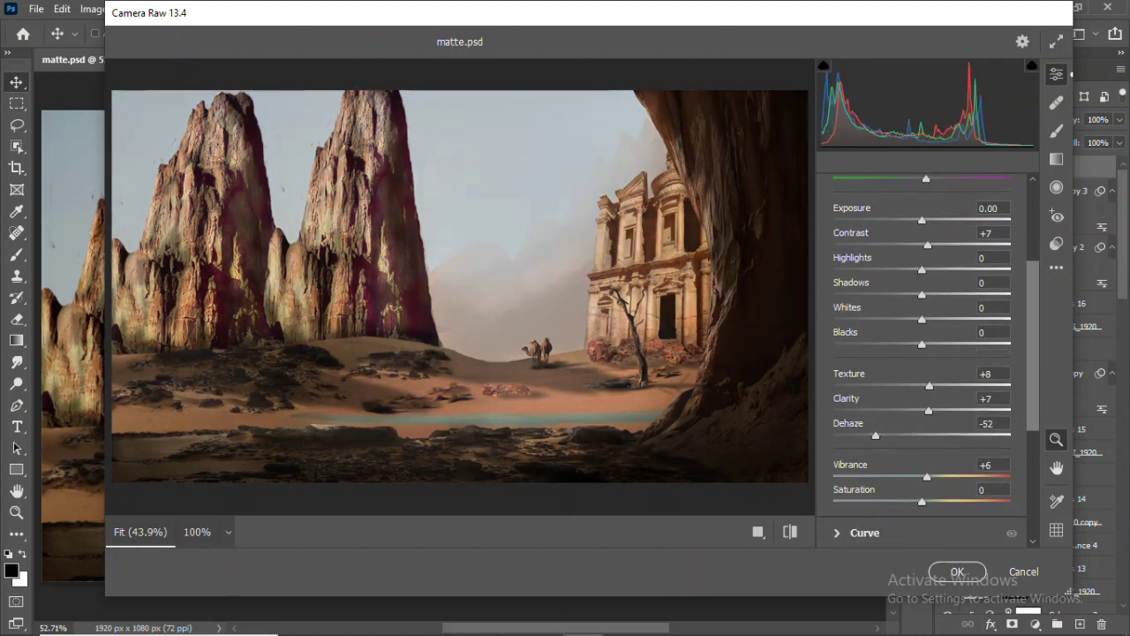
drag(926, 477, 919, 501)
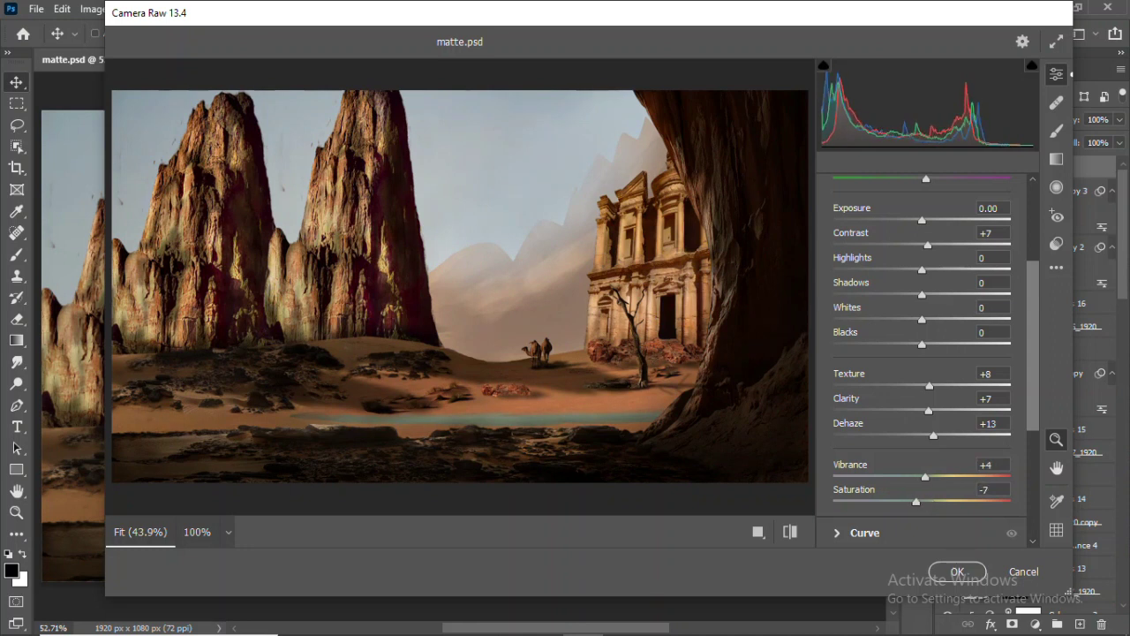
Color-grade the shadows toward red-magenta and highlights toward cyan, then apply the filter
scroll(919, 501, down, 3)
click(883, 442)
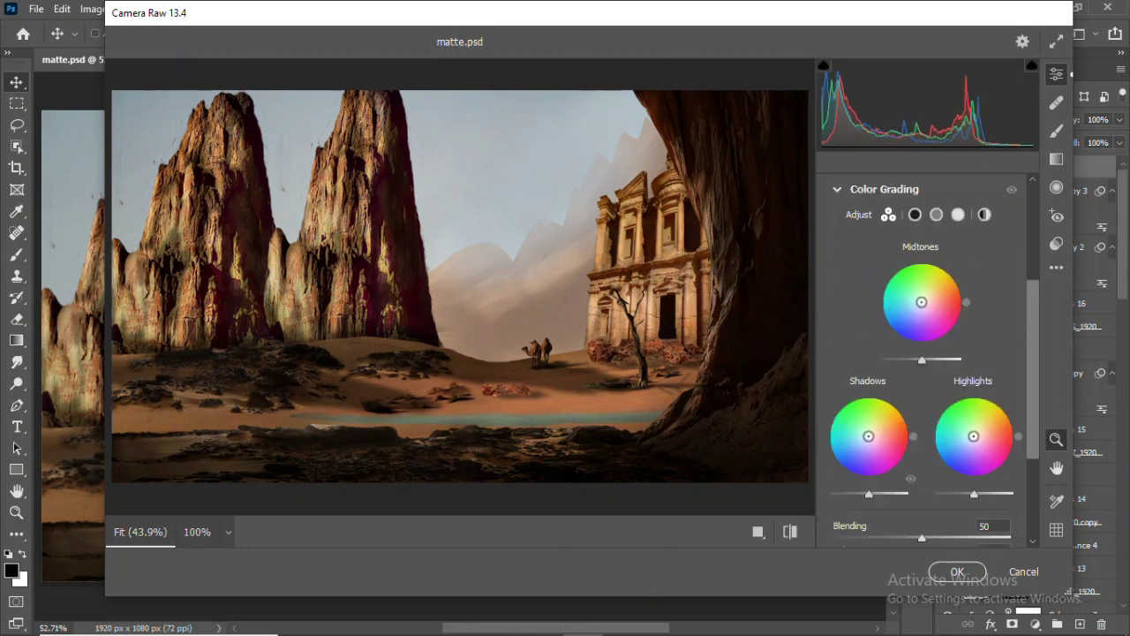
drag(868, 436, 871, 437)
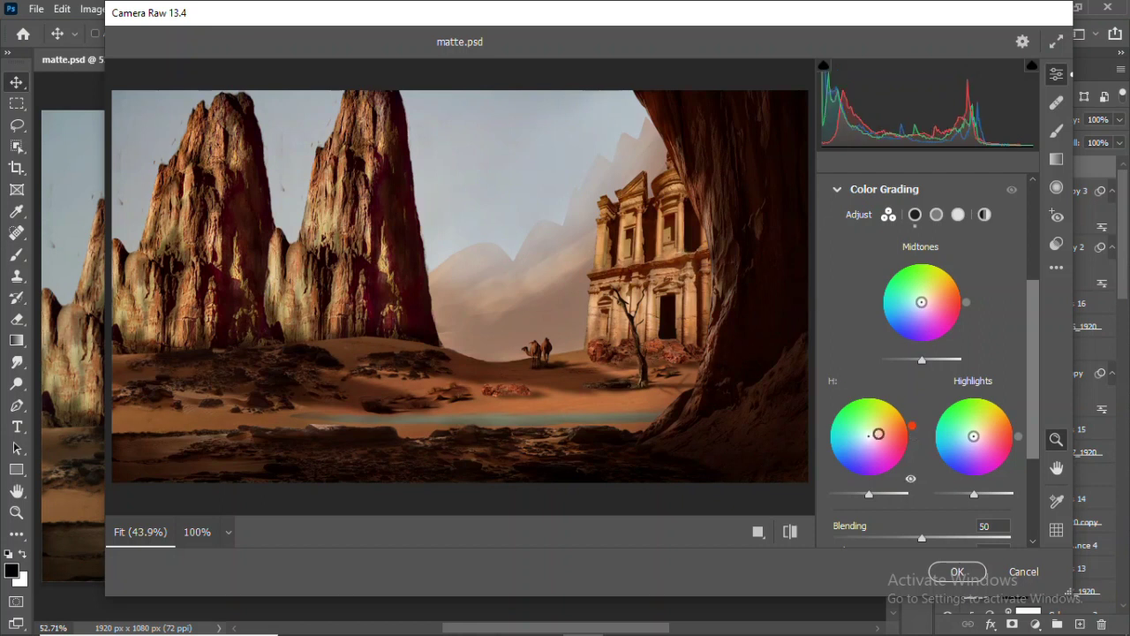
drag(972, 436, 967, 437)
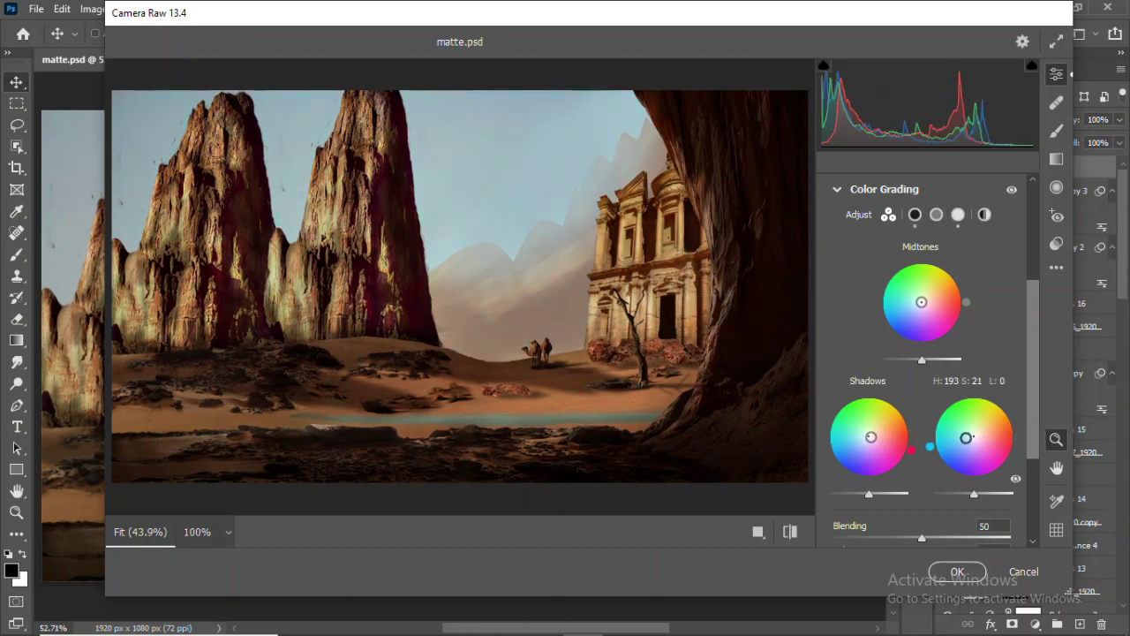
click(957, 571)
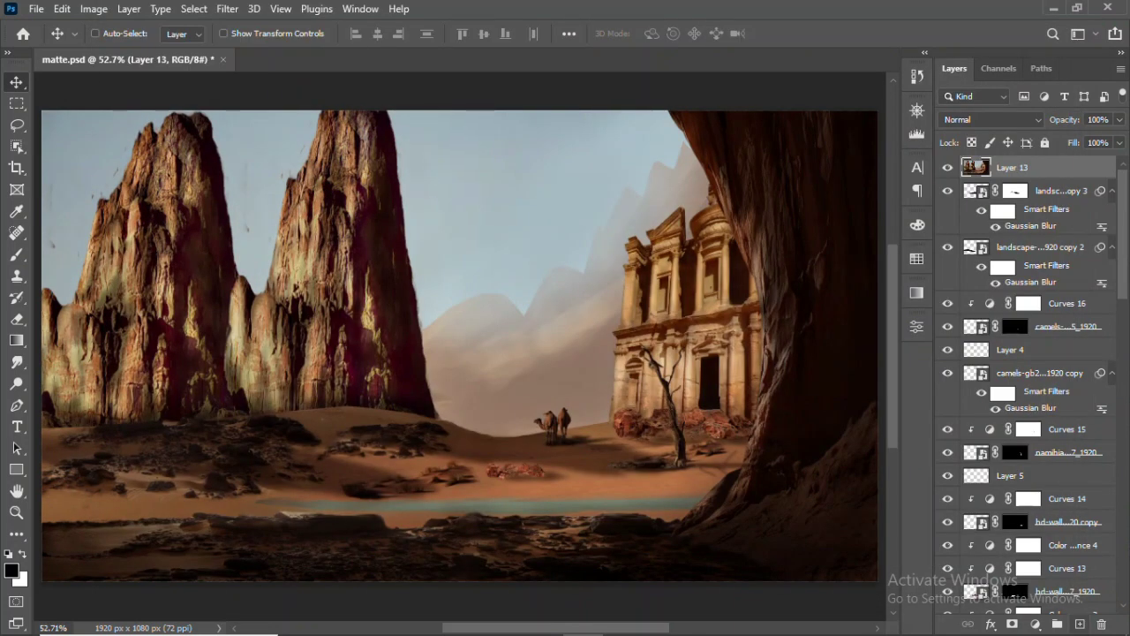
Add a new empty layer and select a bird-shaped brush from the Birds presets
click(1079, 623)
click(16, 254)
right_click(334, 92)
text(birds)
click(441, 345)
key(Return)
Stamp two clusters of black birds into the sky
click(11, 570)
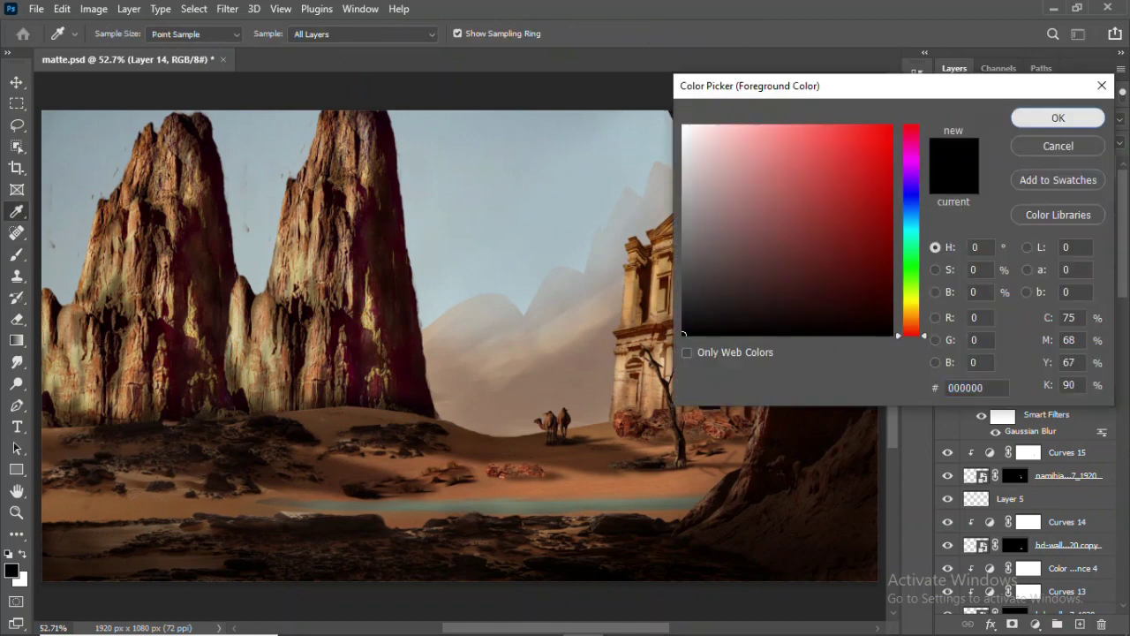
key(Return)
click(534, 291)
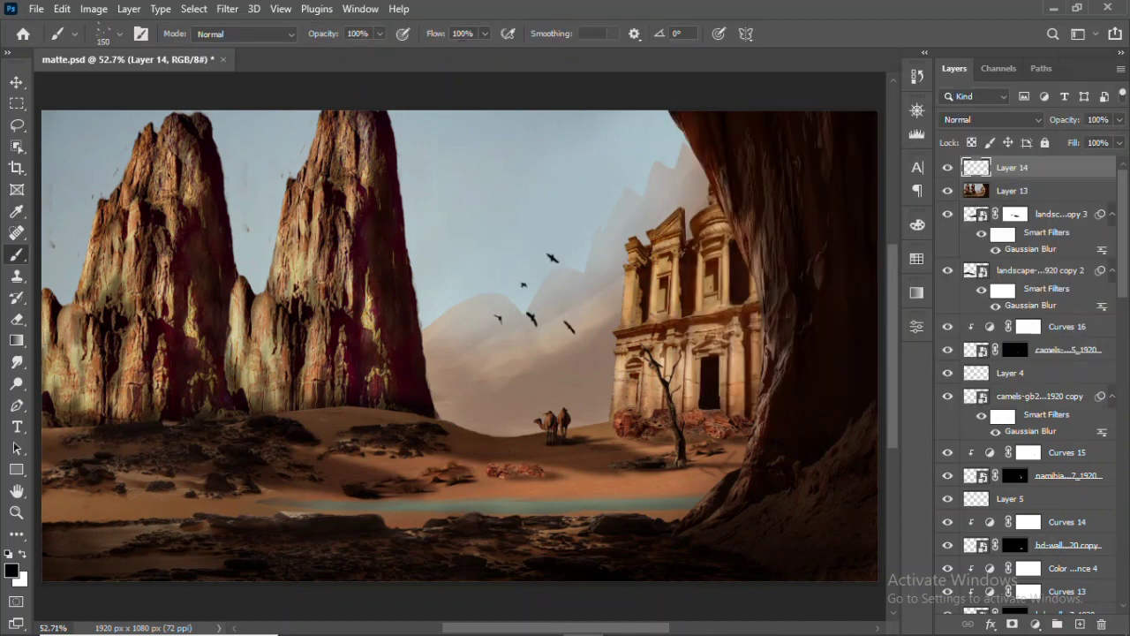
click(538, 327)
Set the birds layer to 60% opacity, move the flock up-left, and save
key(v)
mouse_move(1118, 119)
mouse_down()
mouse_move(1111, 138)
mouse_move(1072, 138)
mouse_up()
drag(578, 291, 569, 256)
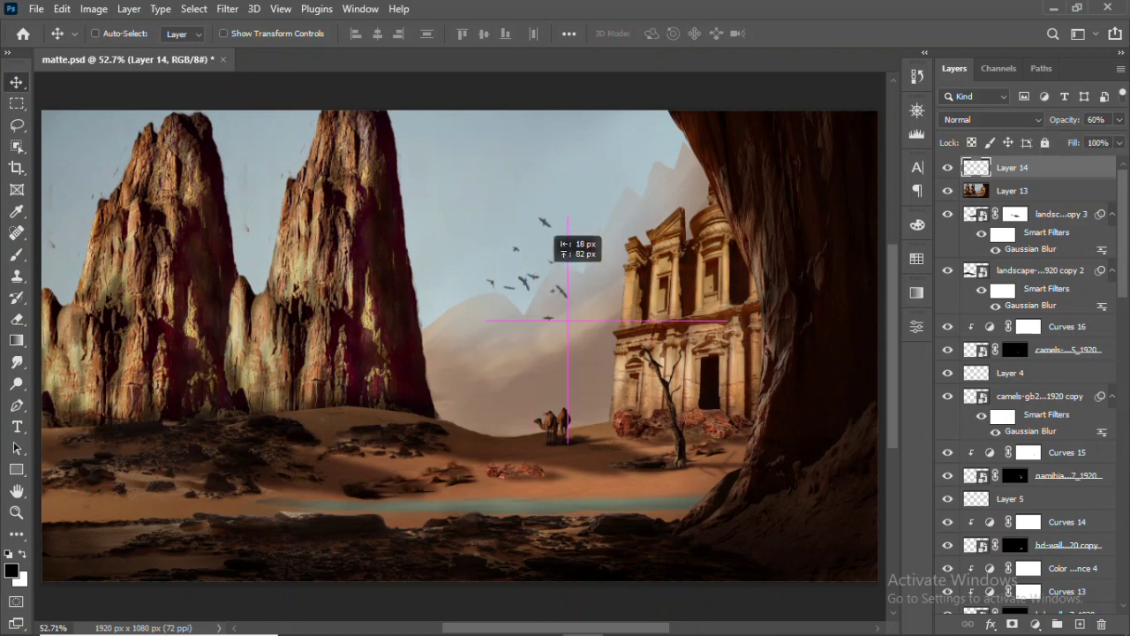
key(ctrl+s)
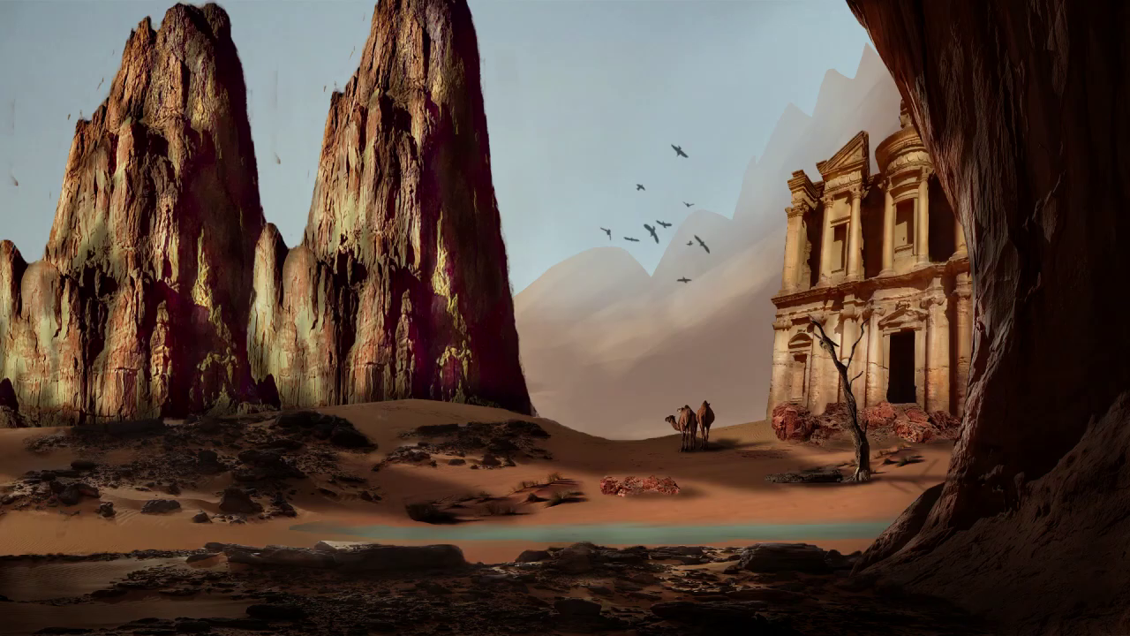